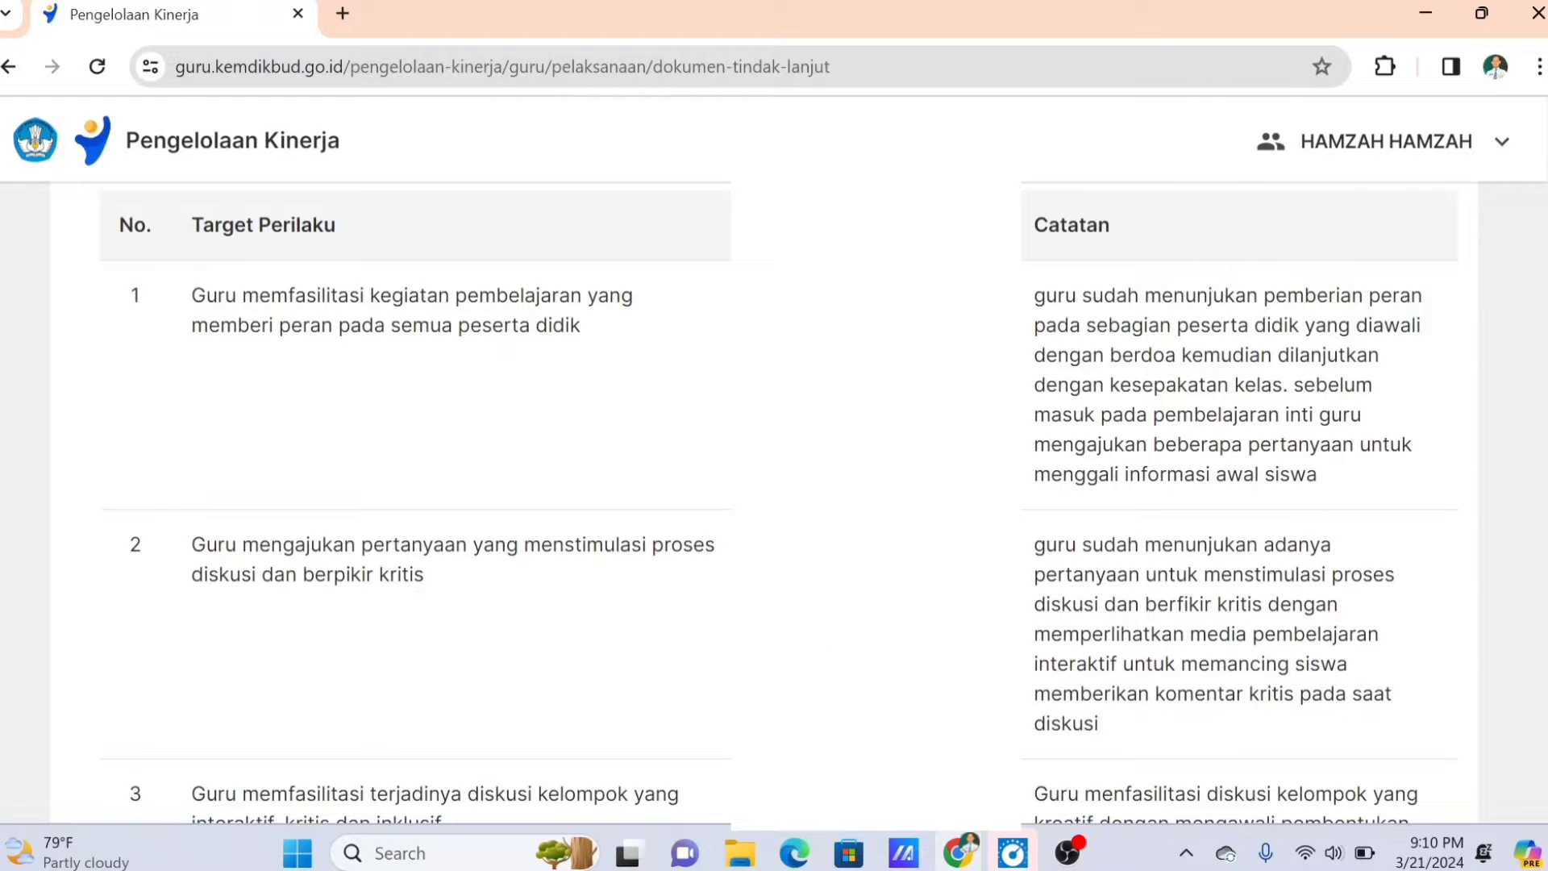
# Read the observation notes for the target behaviours and the Rekomendasi Atasan paragraph, and continue to the follow-up document form
pyautogui.scroll(-2, 774, 500)
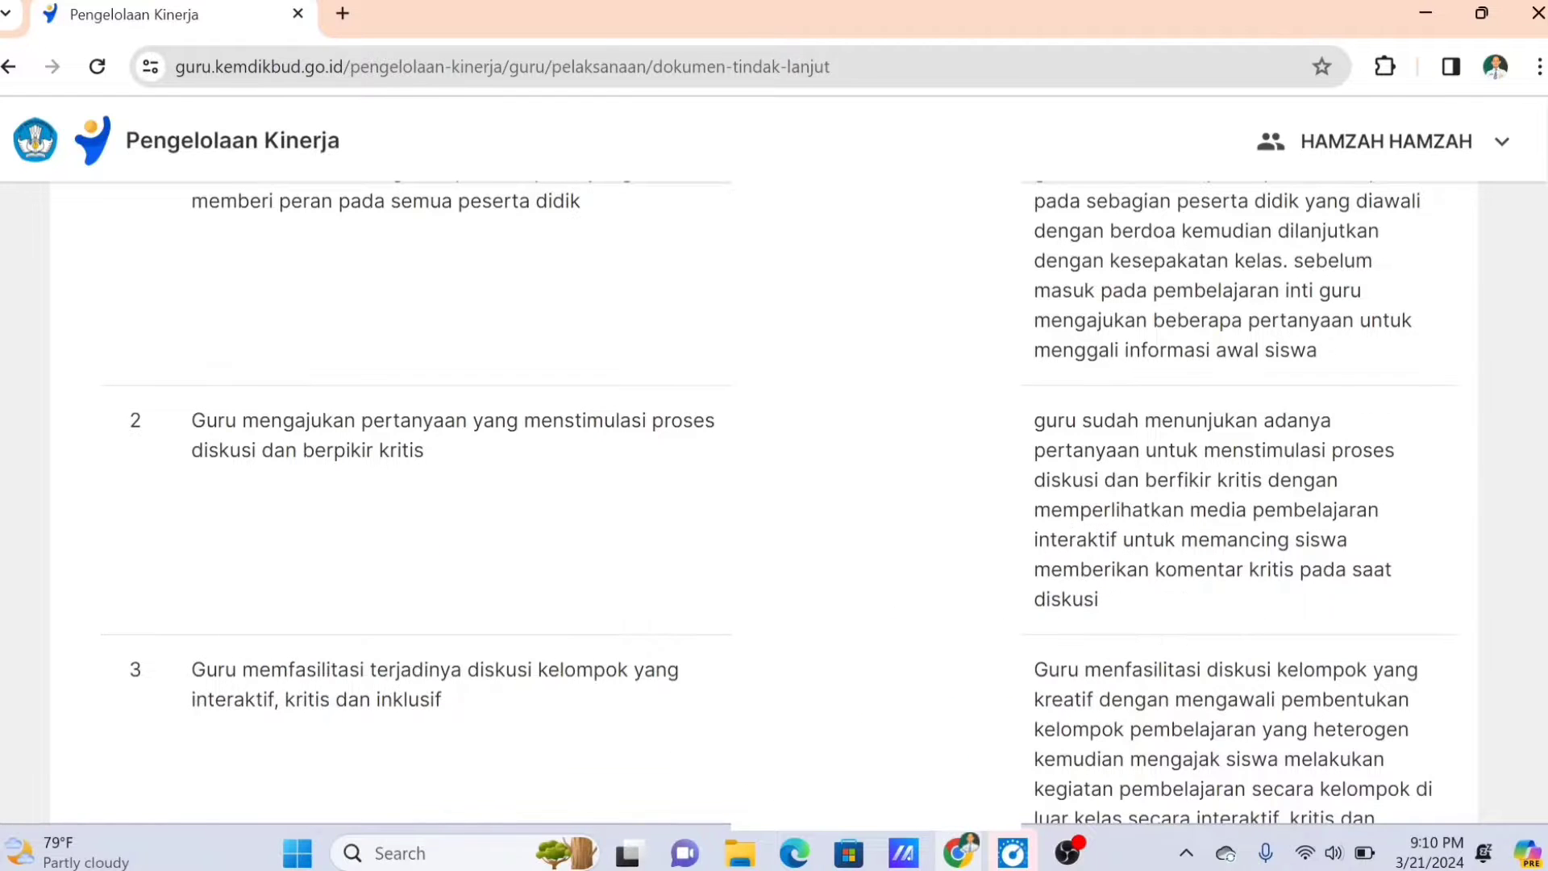
pyautogui.scroll(-6, 1129, 517)
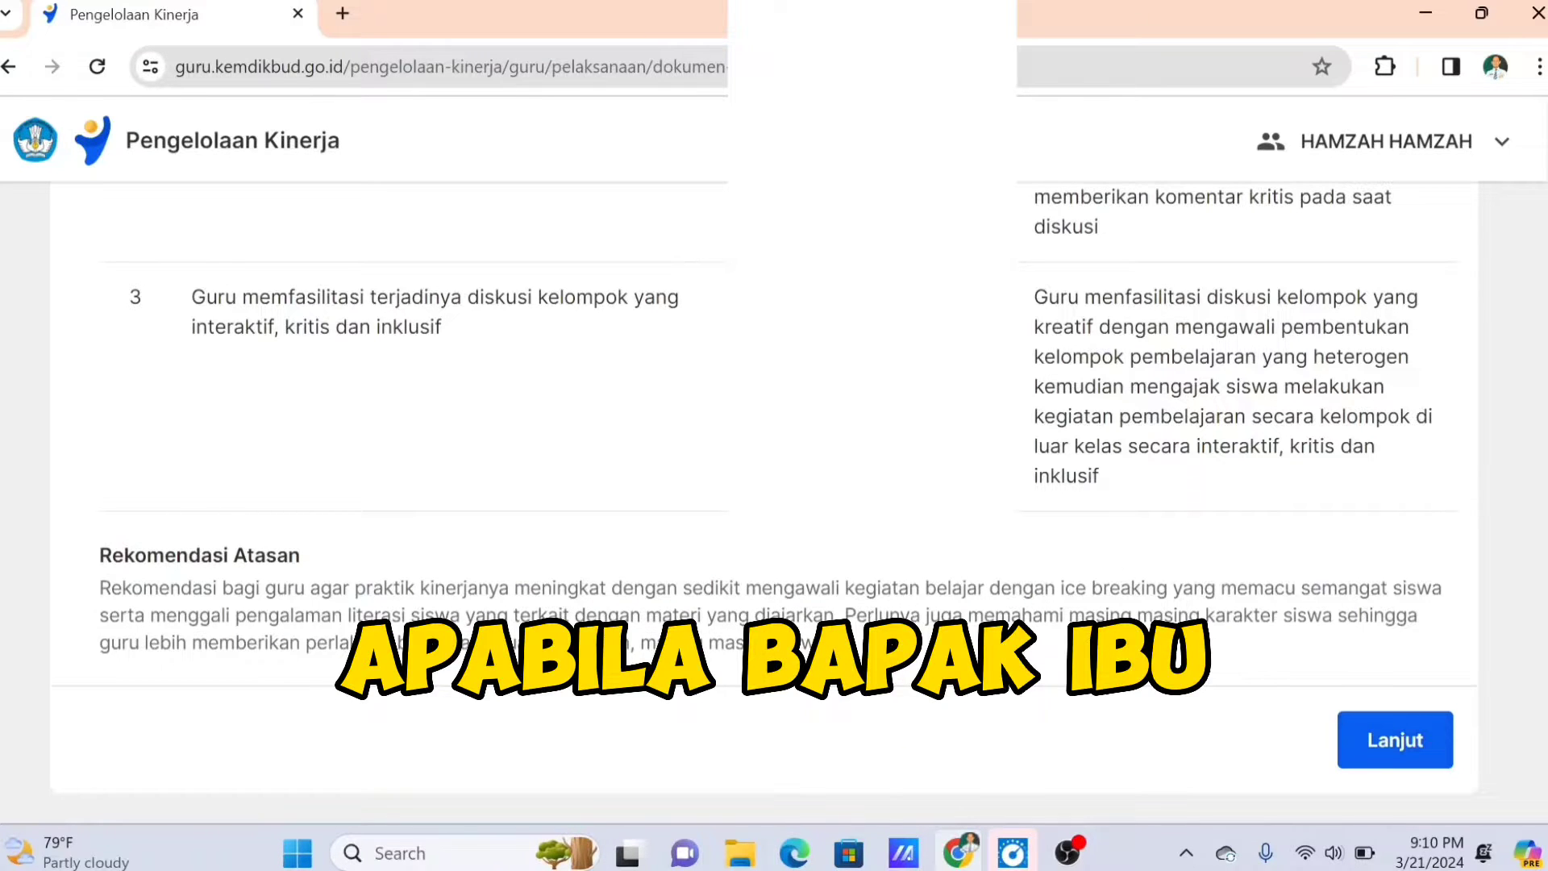
pyautogui.moveTo(100, 588); pyautogui.dragTo(829, 643)
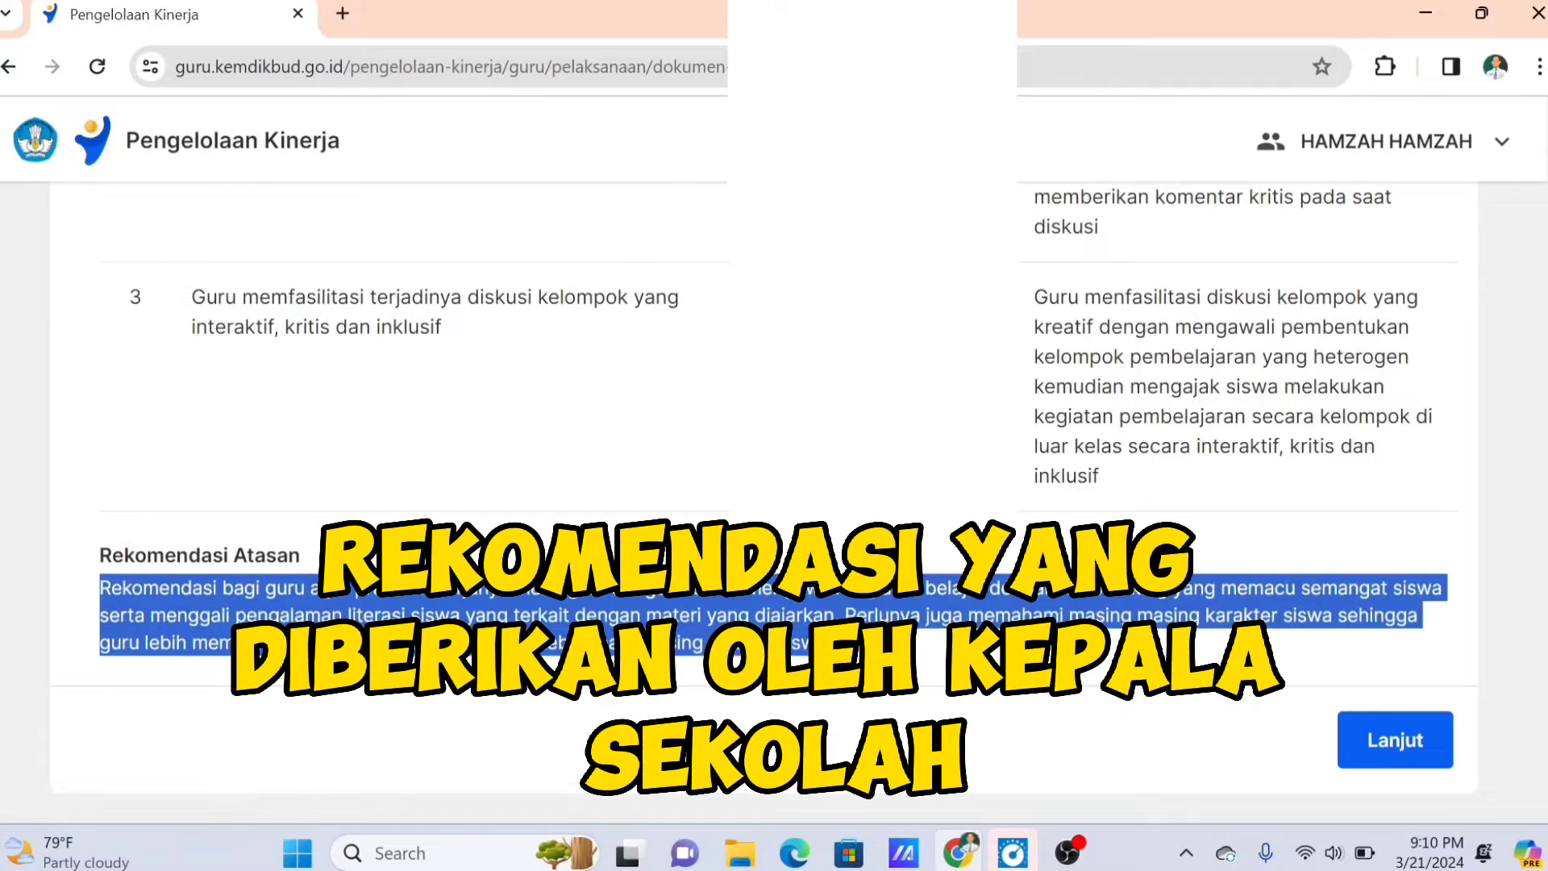
pyautogui.click(915, 659)
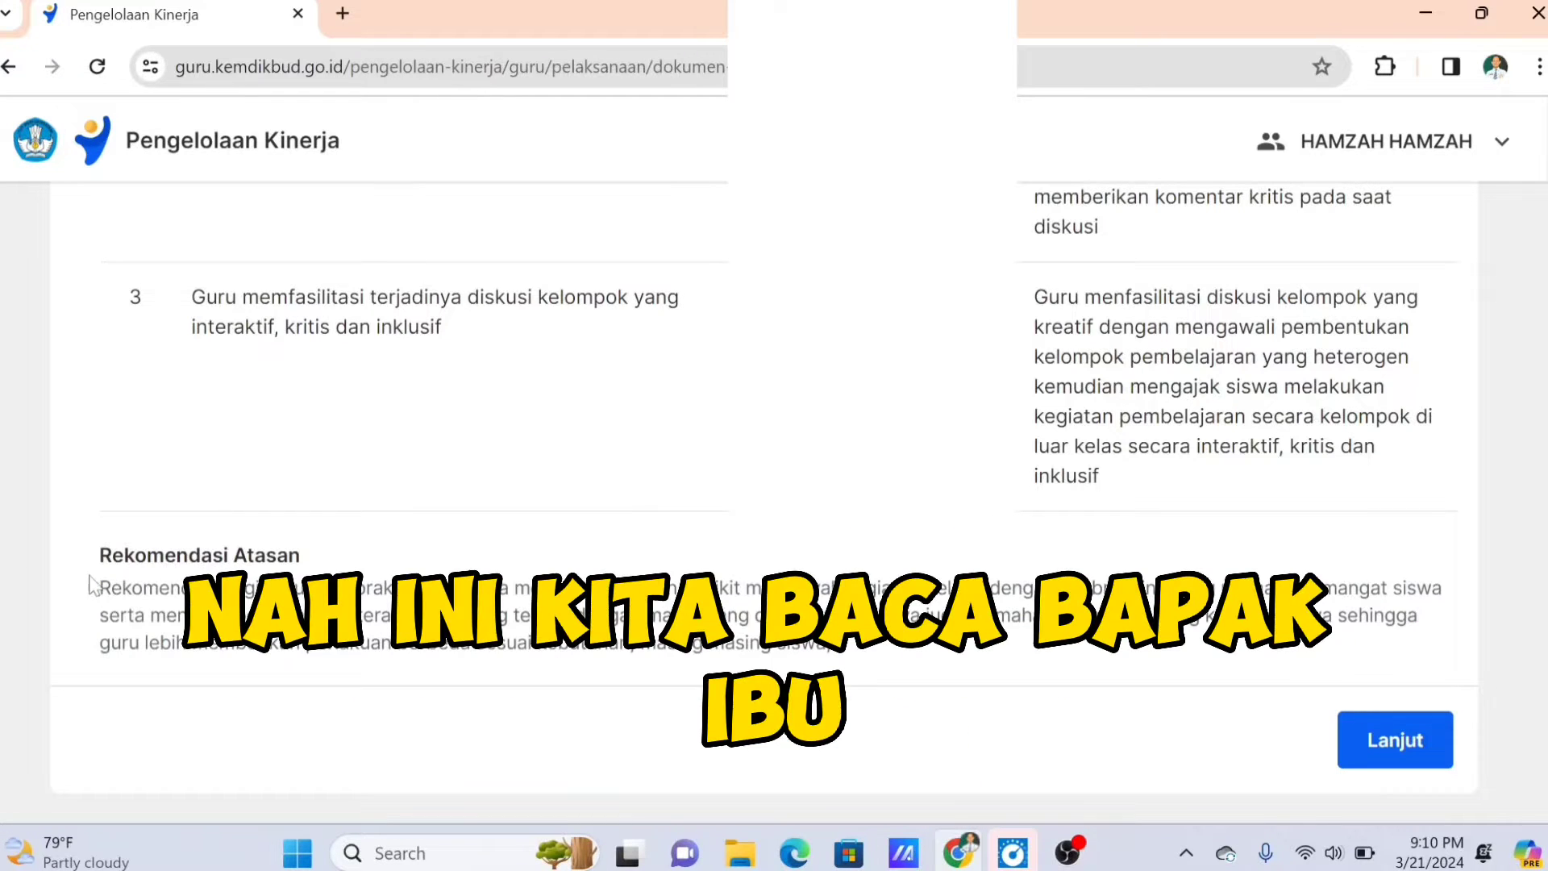
pyautogui.moveTo(111, 588); pyautogui.dragTo(731, 589)
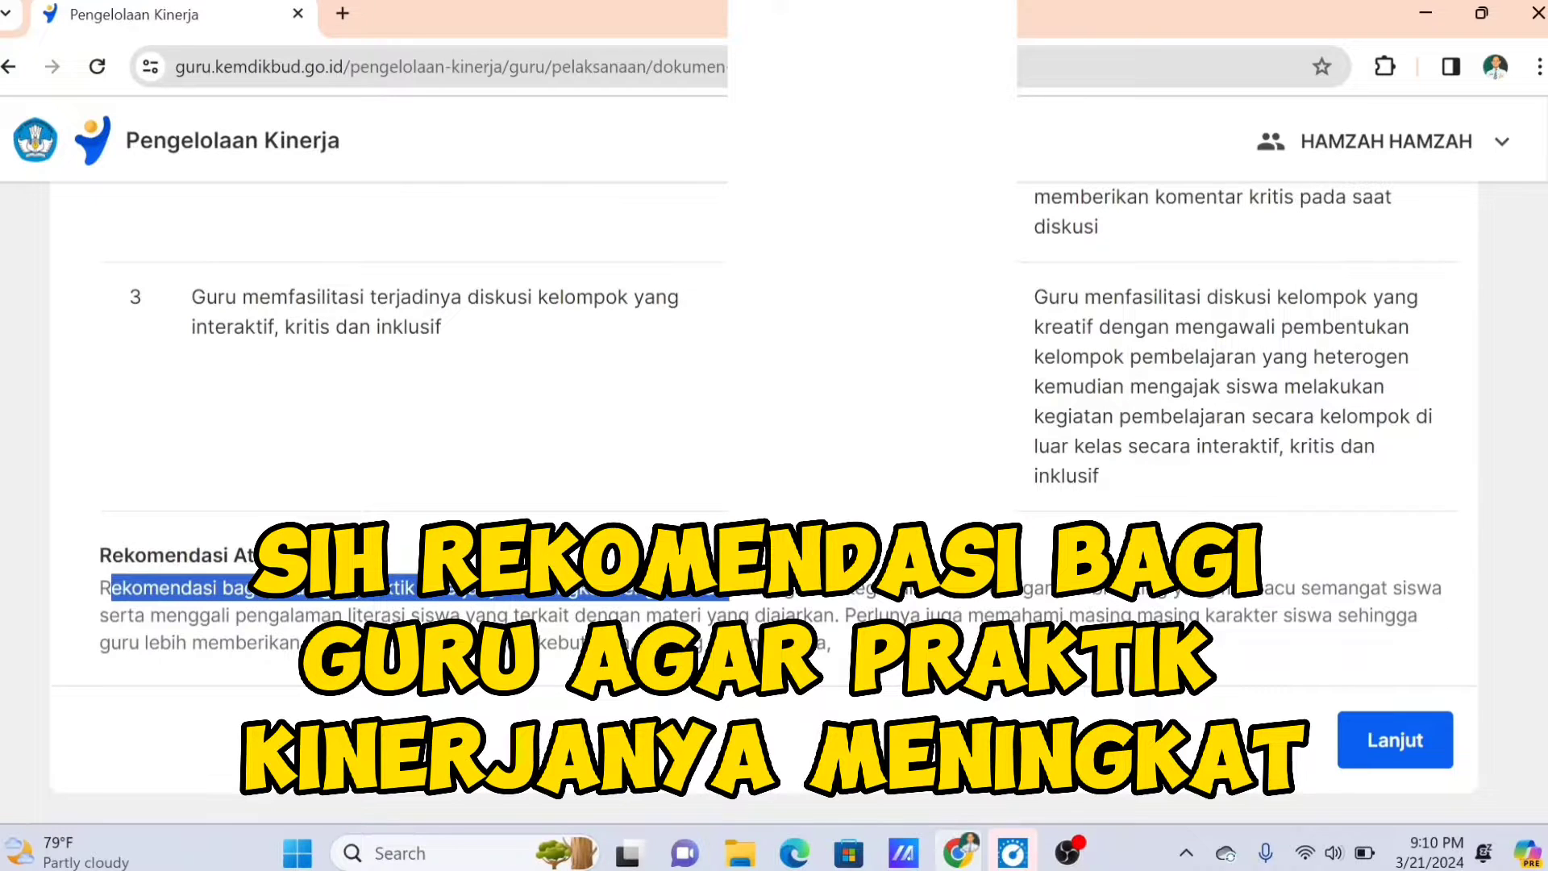
pyautogui.click(883, 655)
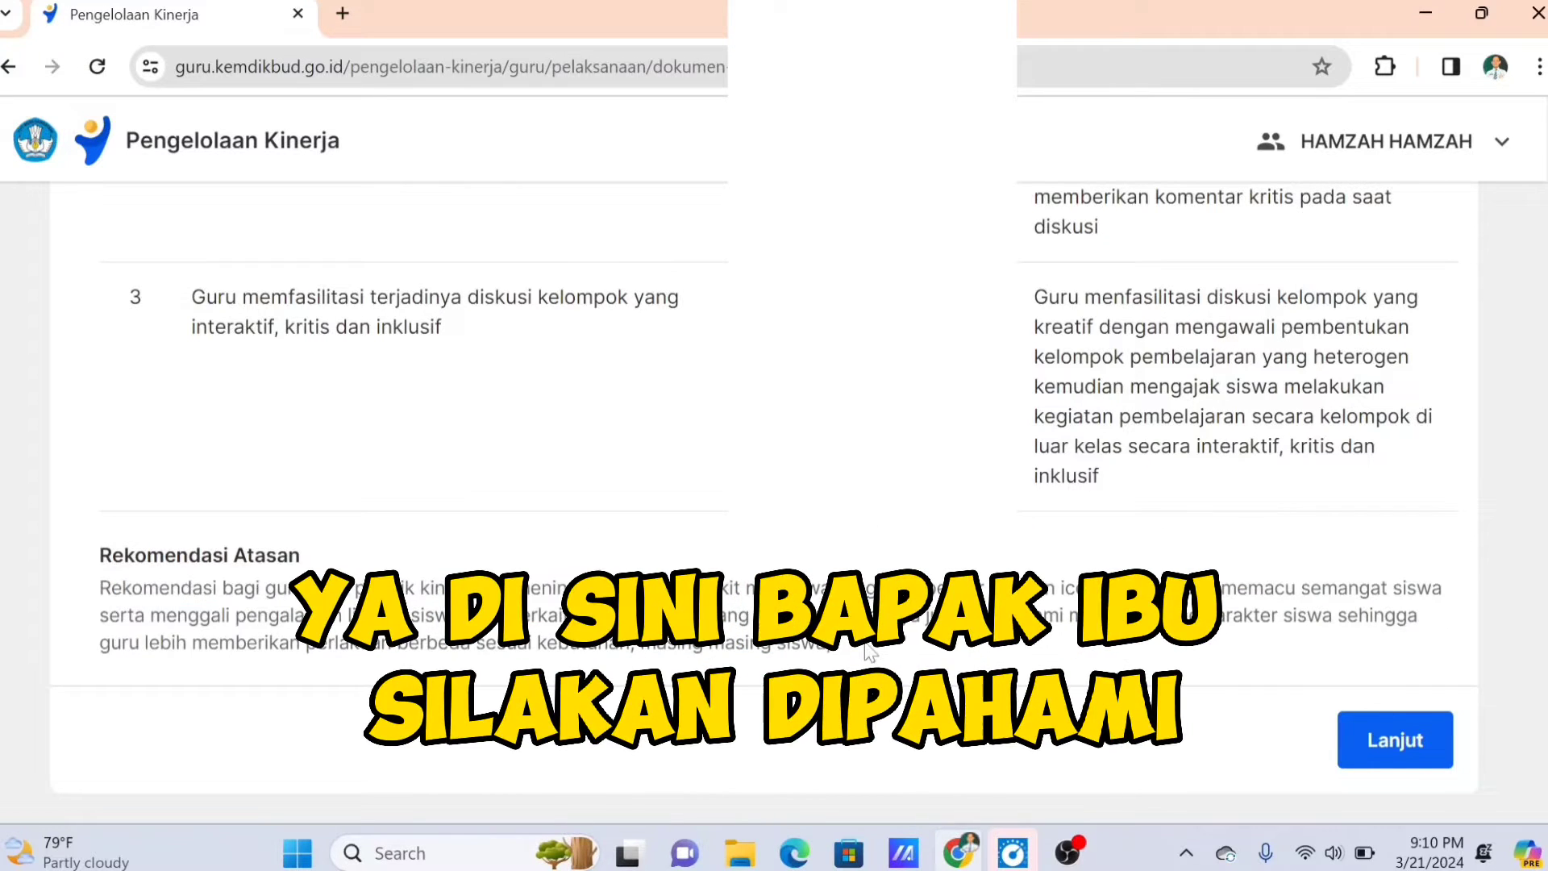
pyautogui.moveTo(857, 655); pyautogui.dragTo(89, 588)
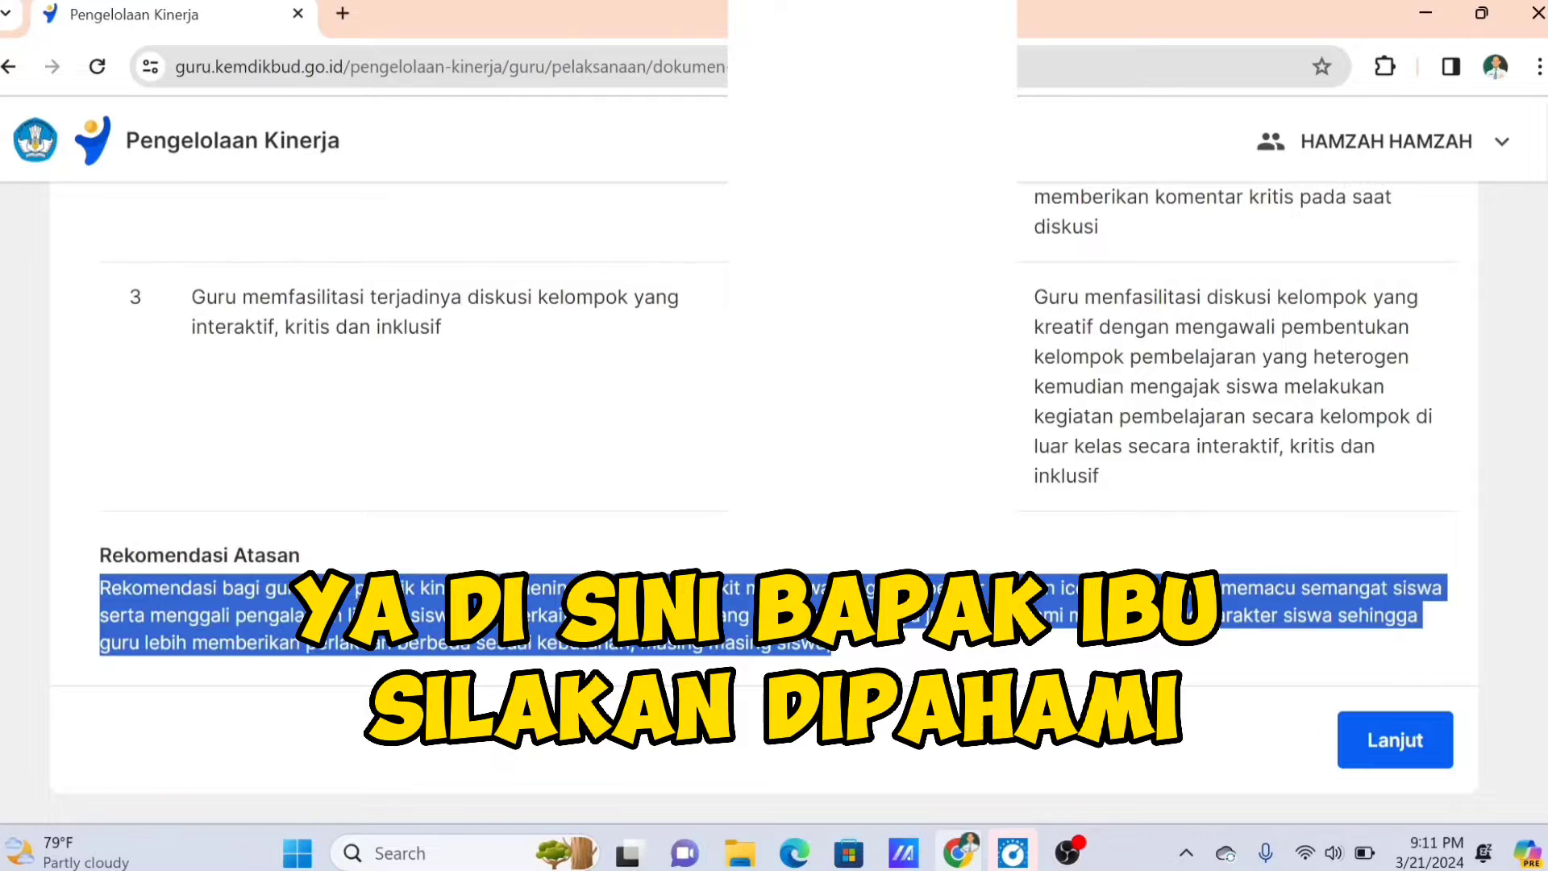
pyautogui.click(88, 588)
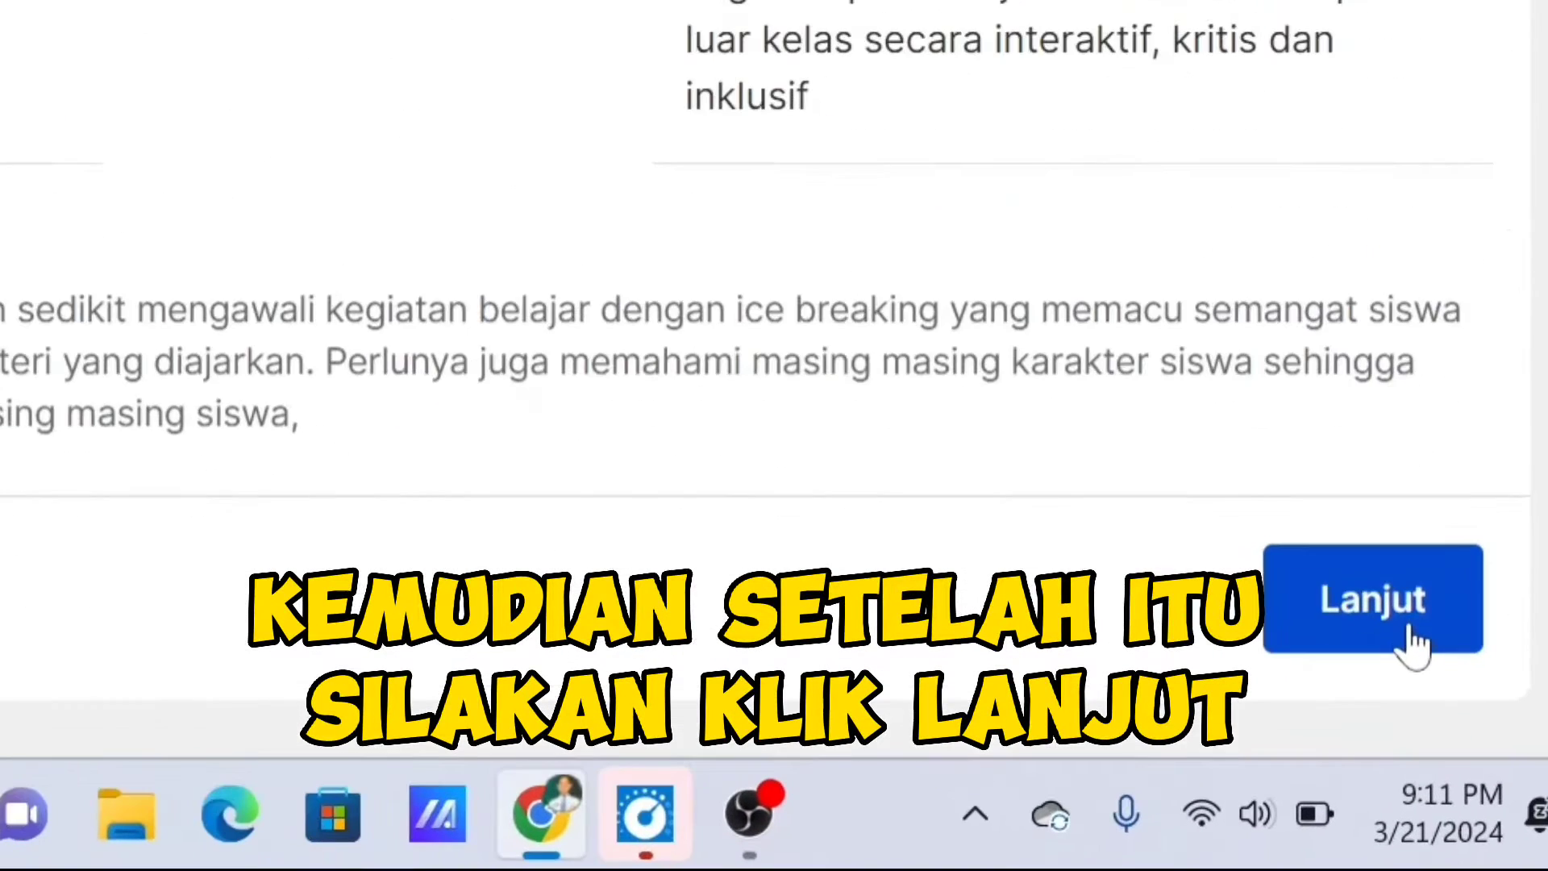
pyautogui.click(1414, 755)
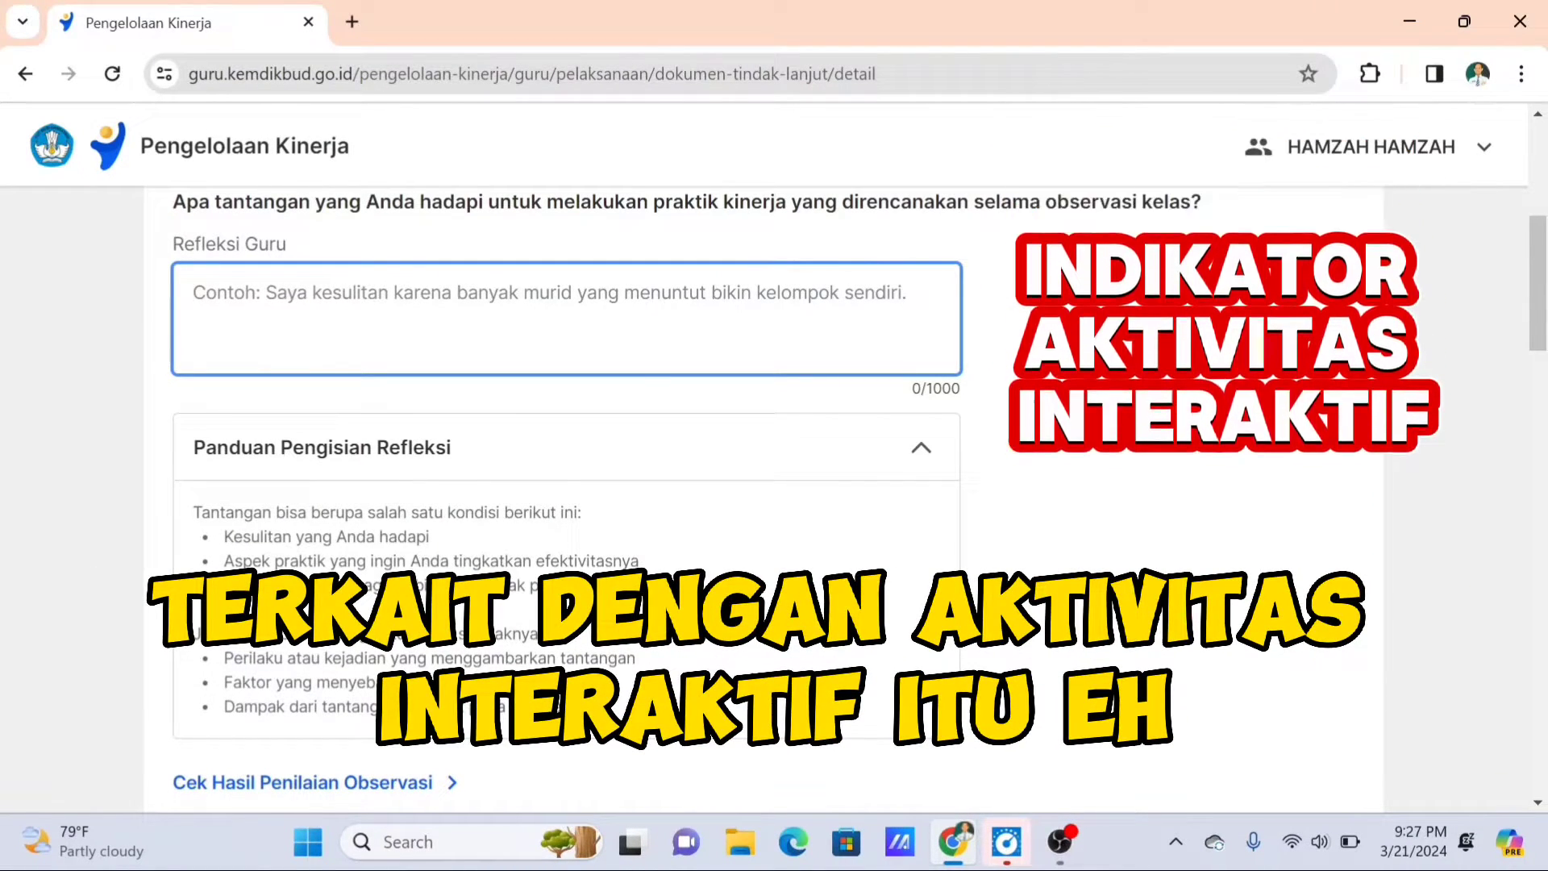
# Begin the Refleksi Guru answer about challenges during classroom observation with "Peserta didik"
pyautogui.write('Peser')
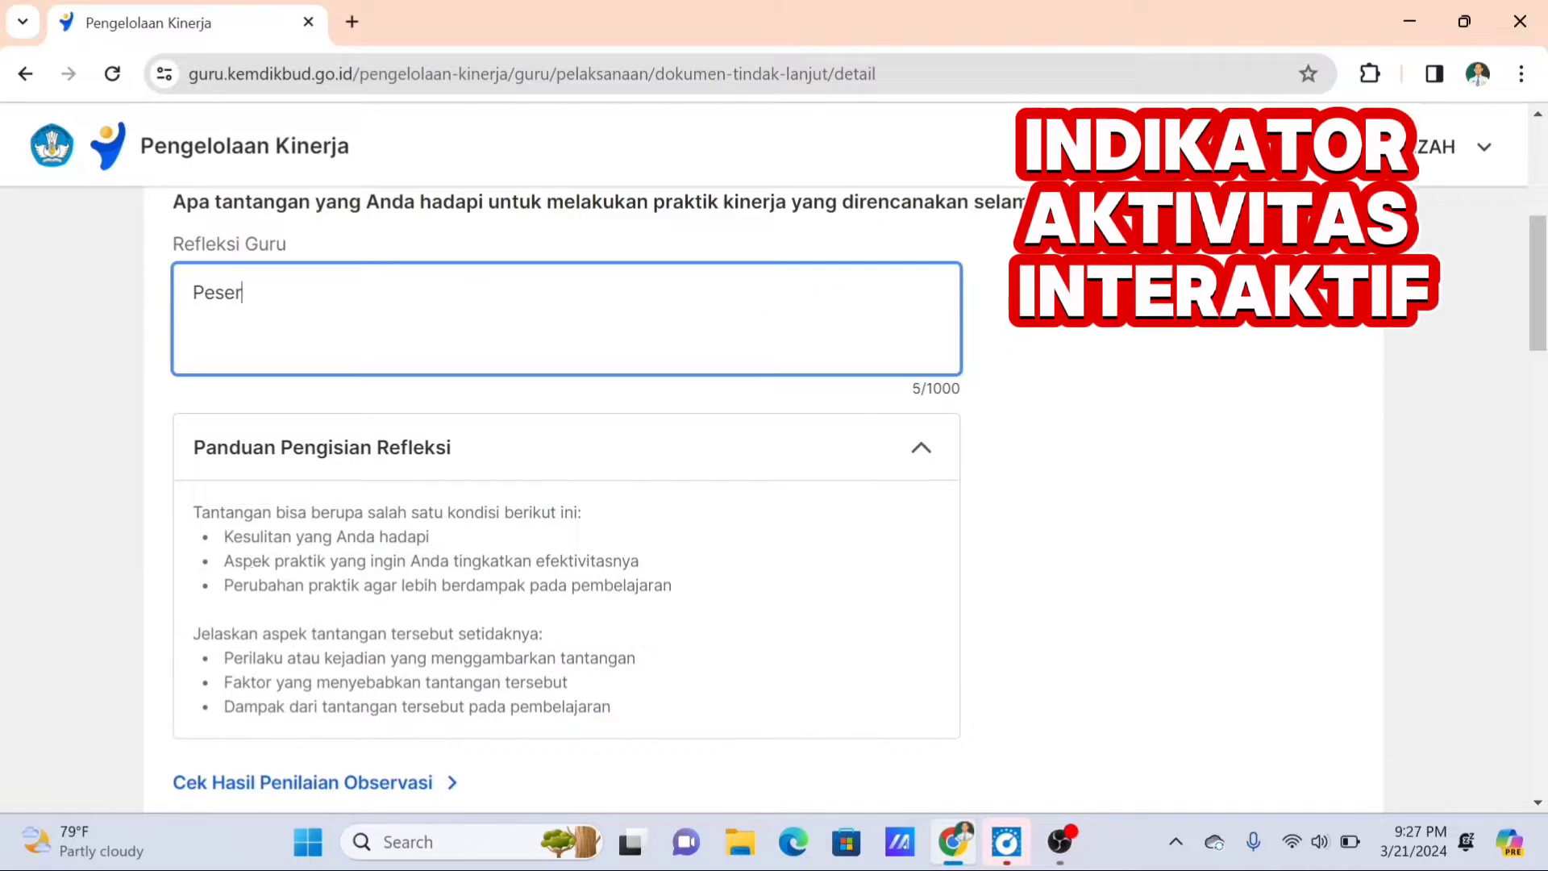
pyautogui.write('ta di')
pyautogui.press('BackSpace')
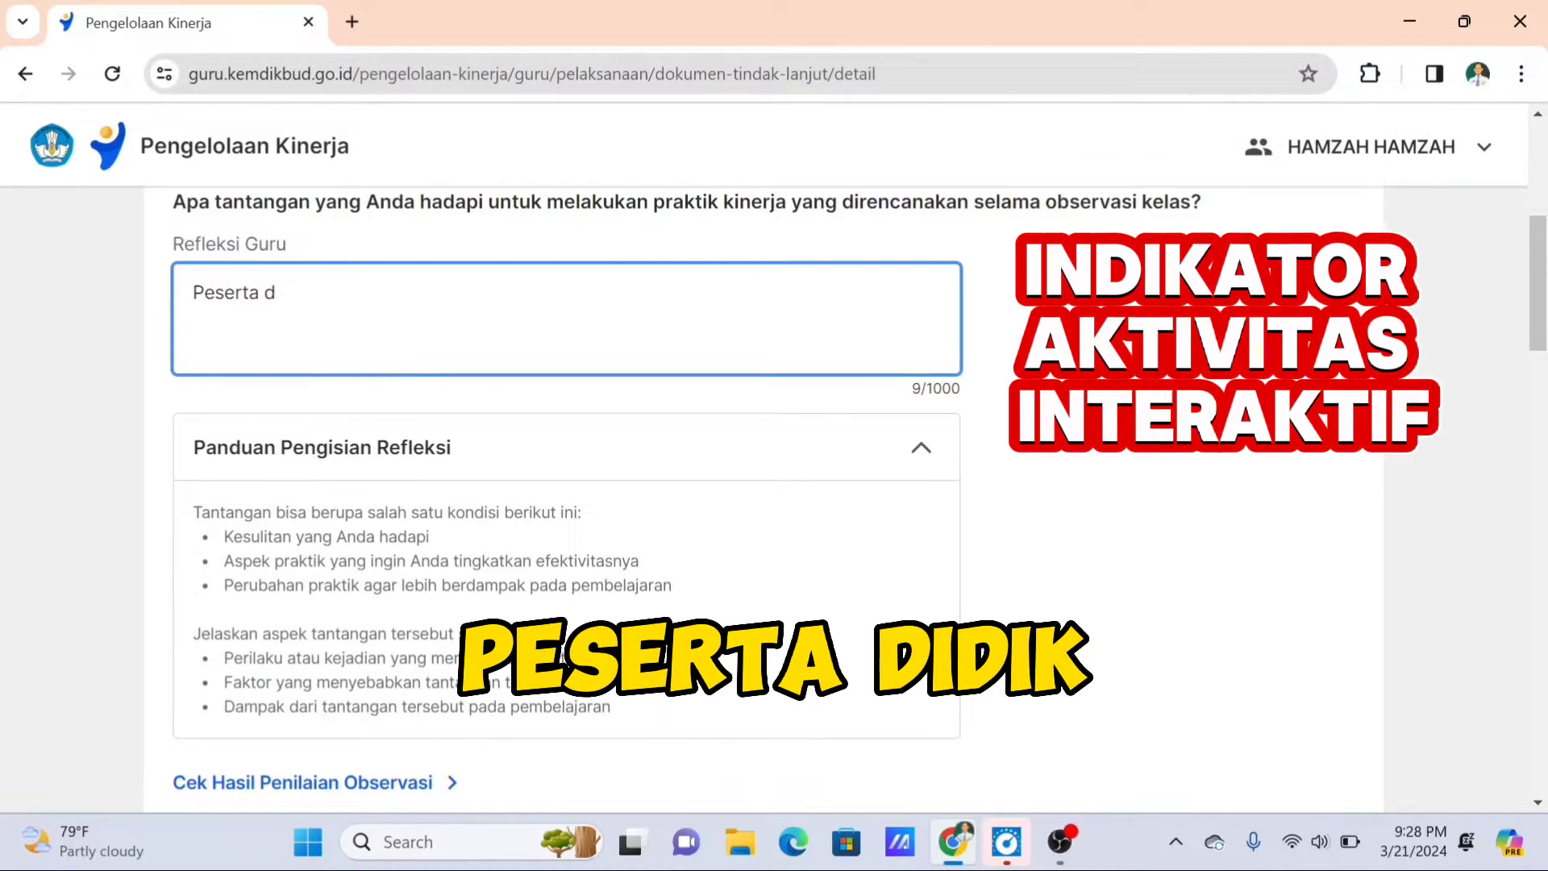
pyautogui.write('idik')
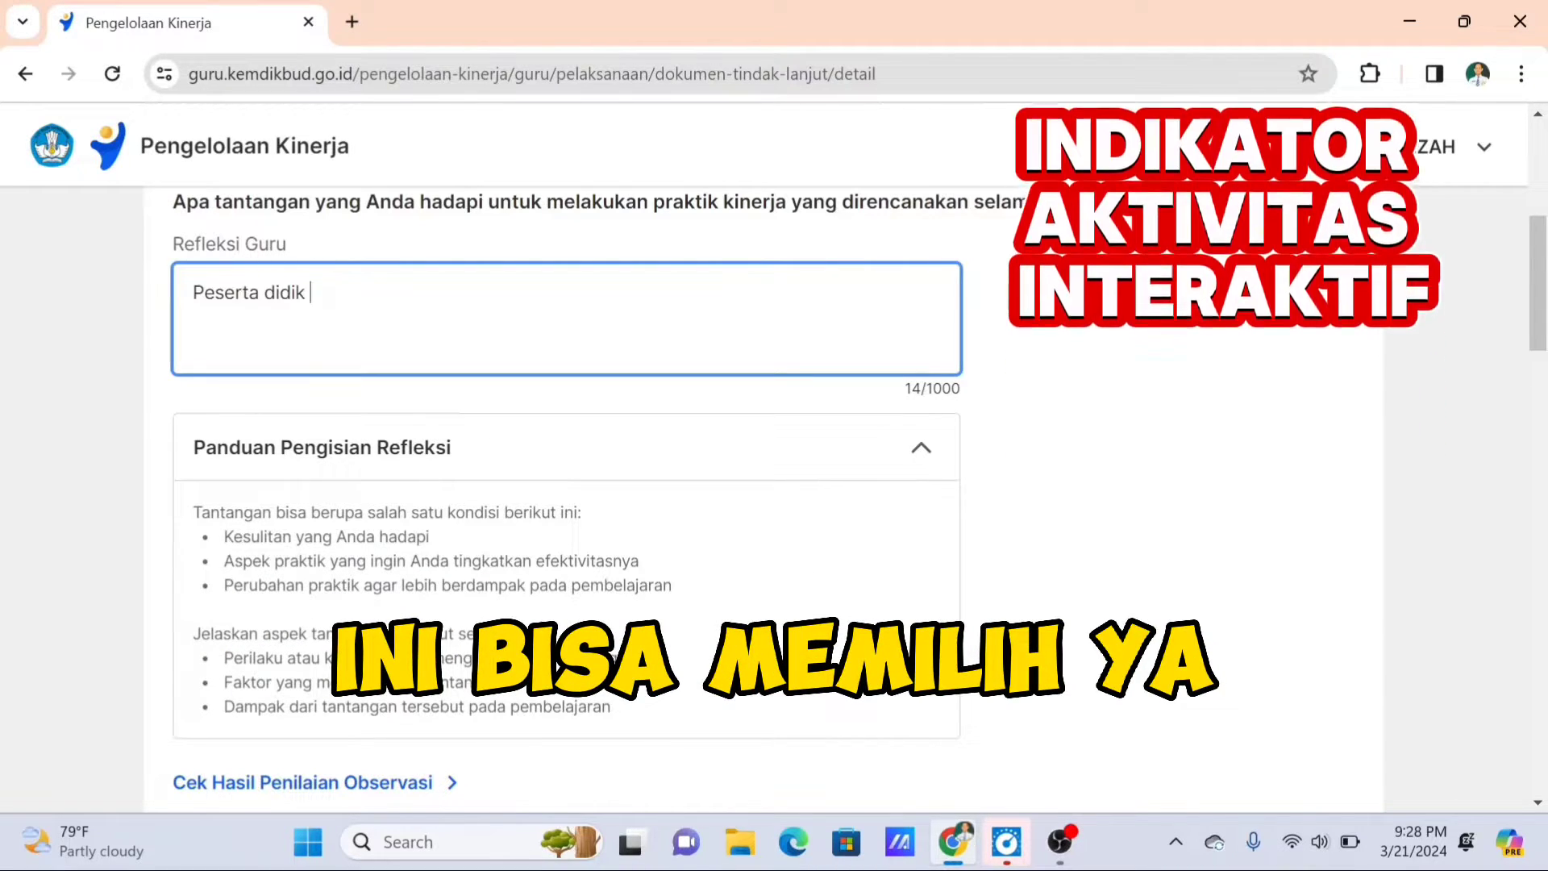
# Examine the Panduan Pengisian Refleksi for the kinds of challenge allowed and the three aspects the reflection must explain
pyautogui.moveTo(225, 539); pyautogui.dragTo(435, 540)
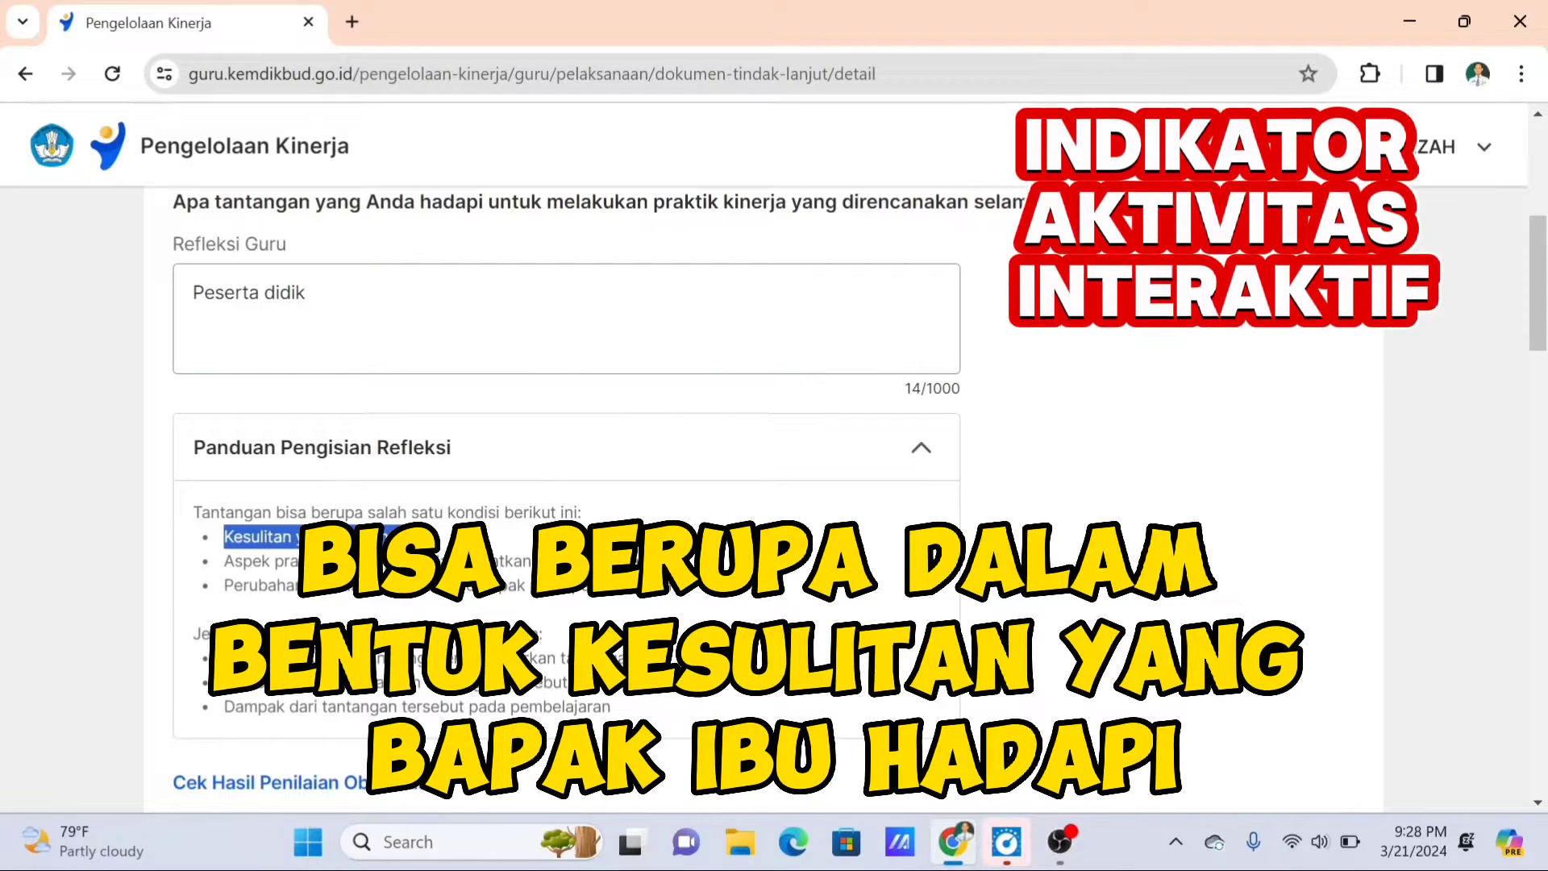
pyautogui.moveTo(235, 562); pyautogui.dragTo(645, 567)
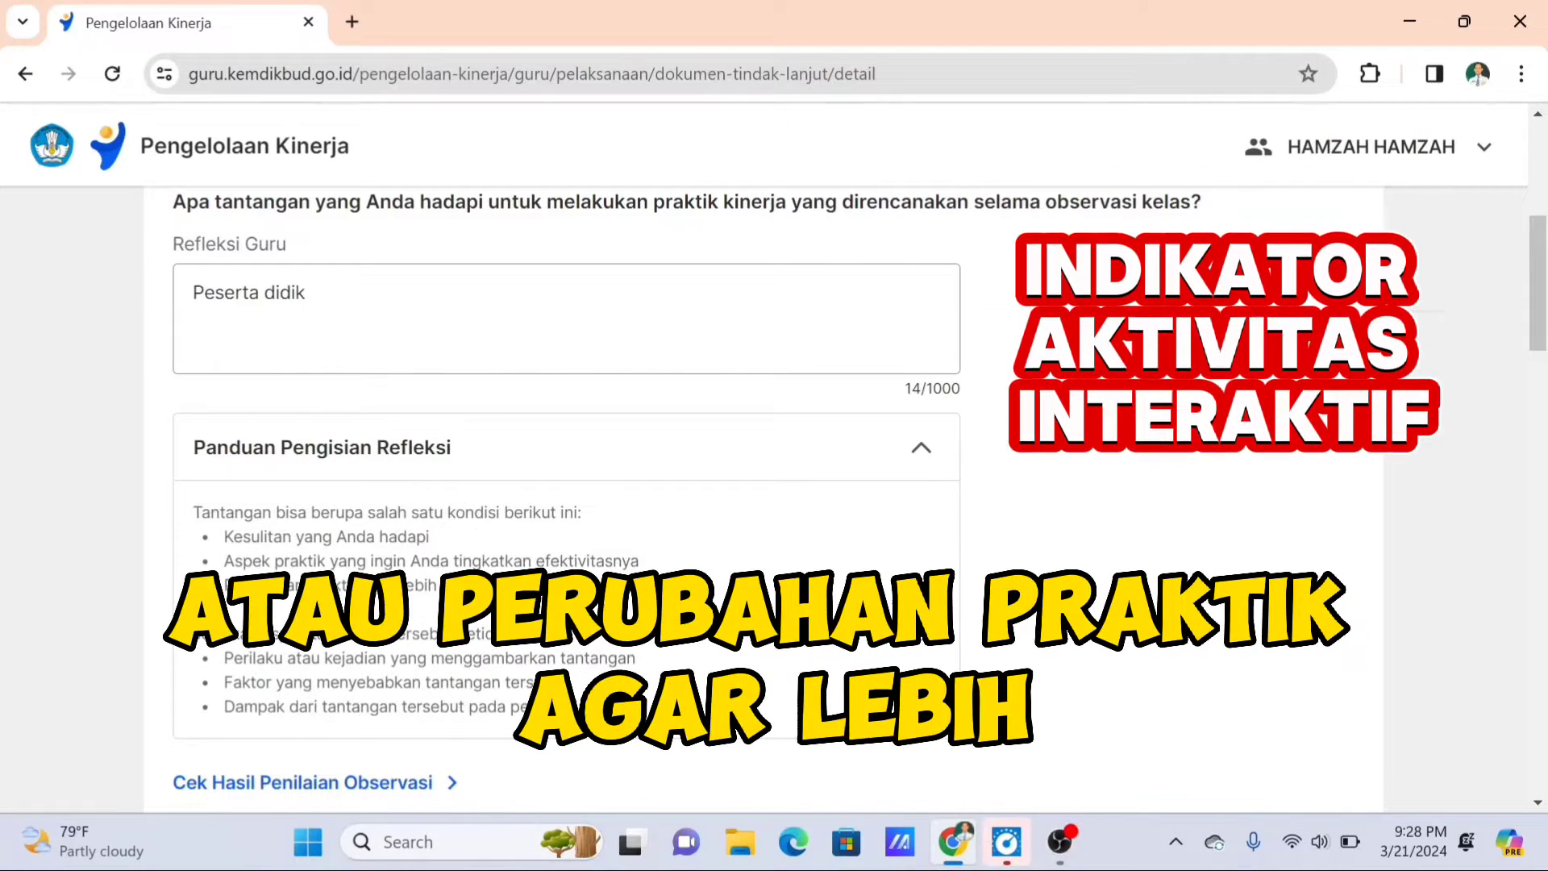
pyautogui.moveTo(224, 585); pyautogui.dragTo(440, 586)
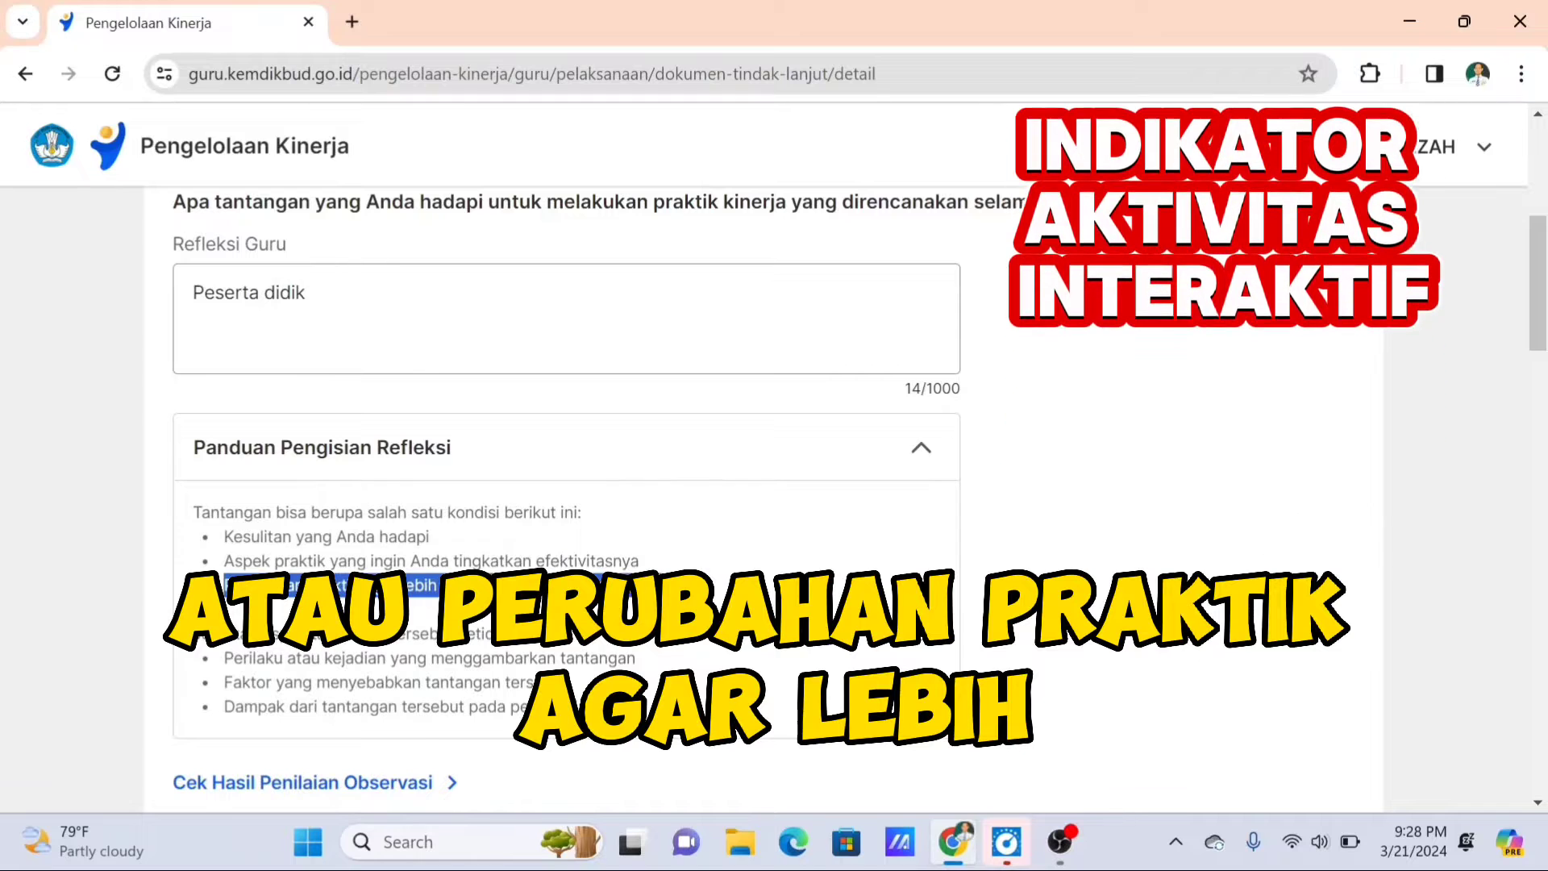
pyautogui.click(681, 595)
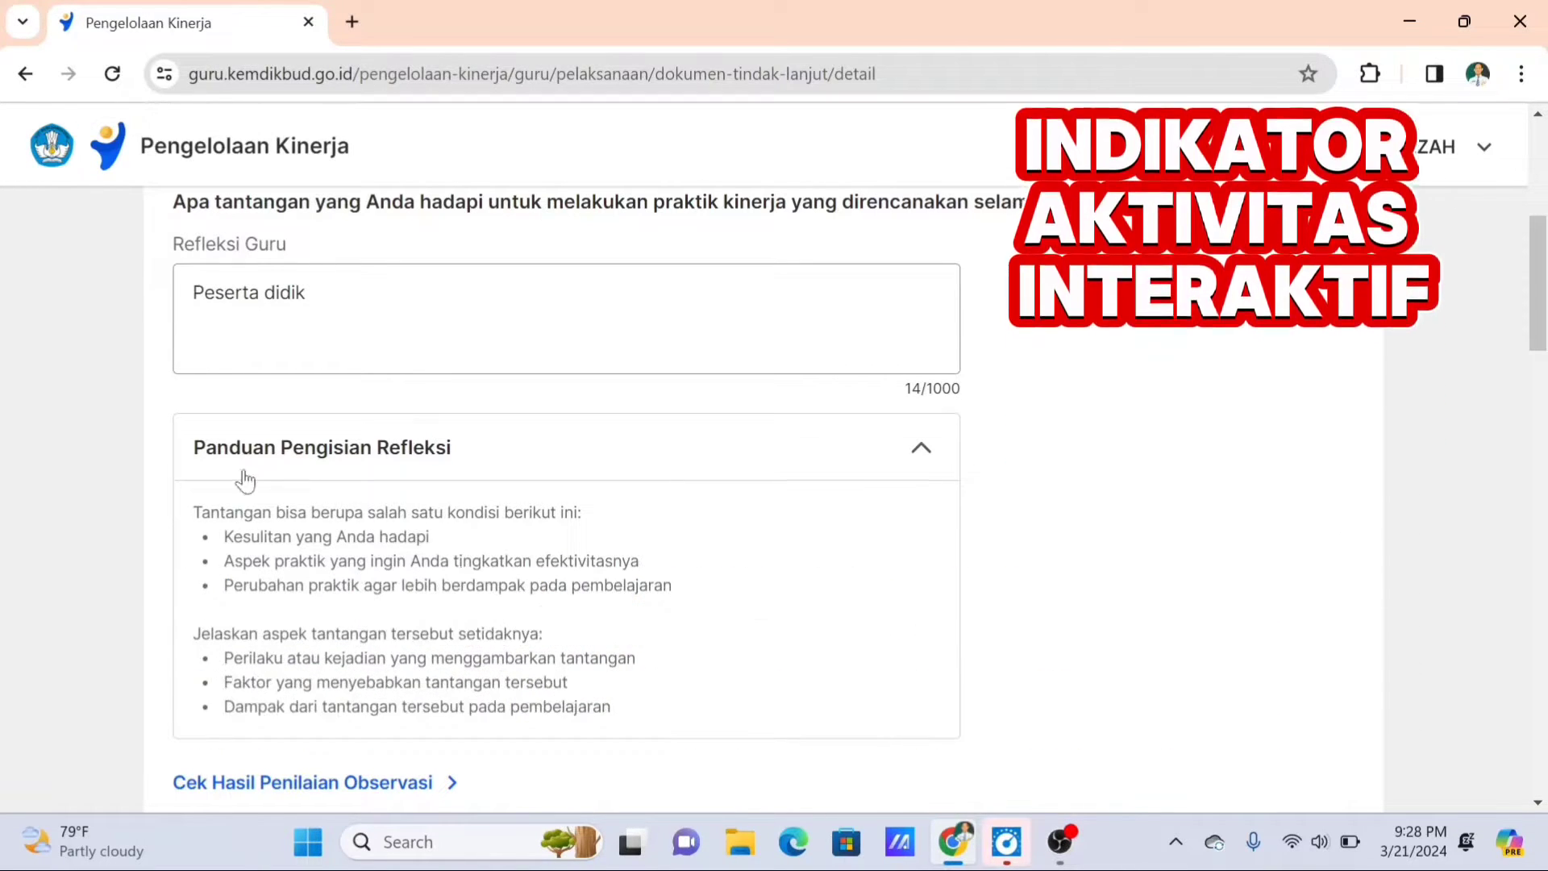
pyautogui.click(323, 295)
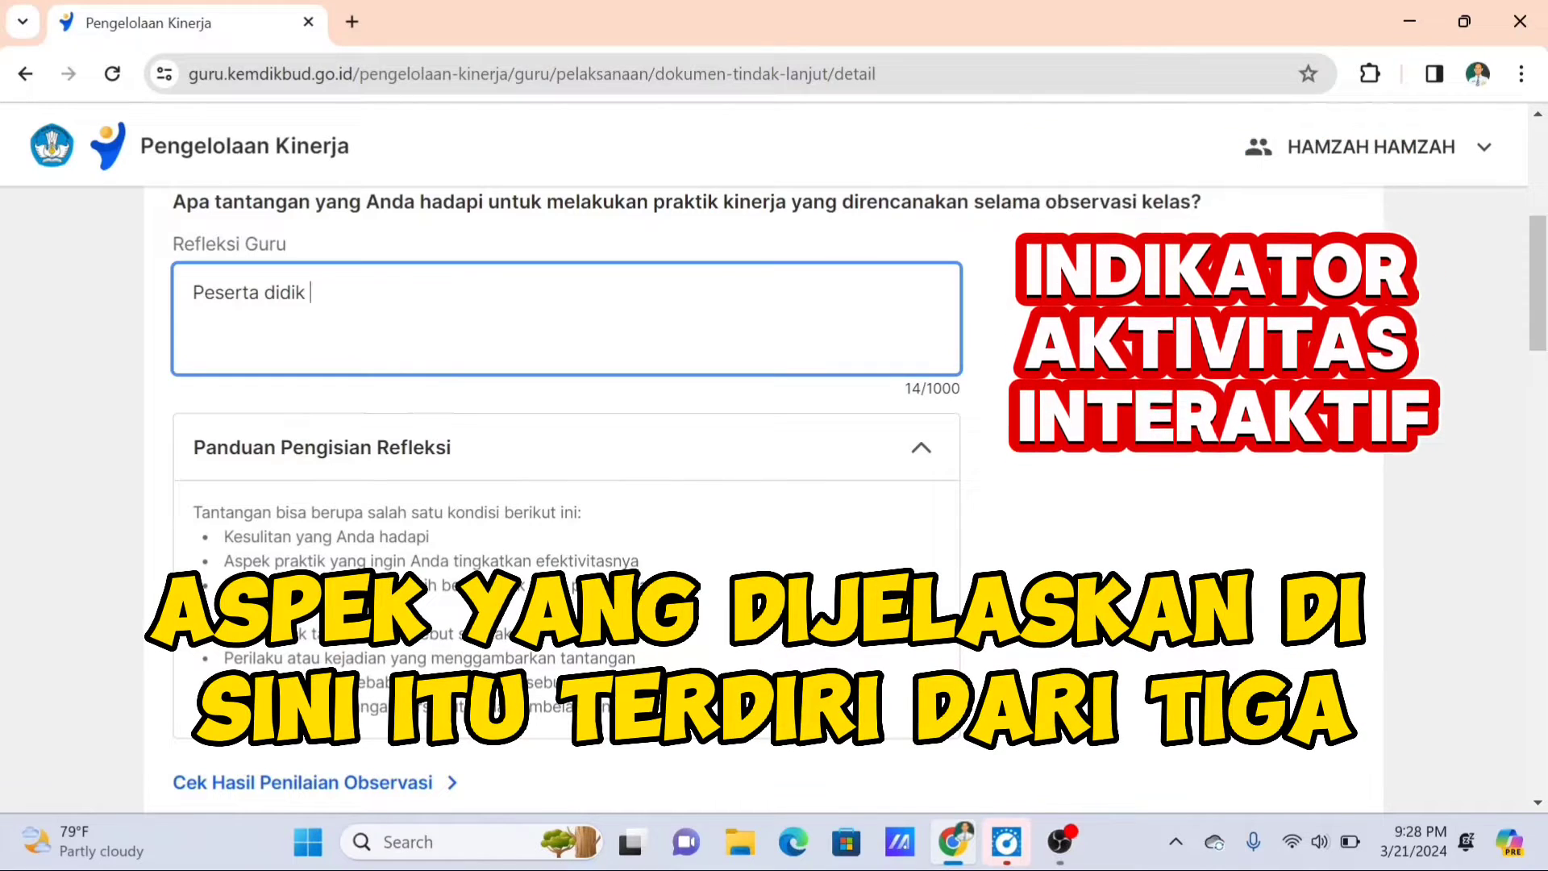
pyautogui.moveTo(224, 658); pyautogui.dragTo(669, 709)
pyautogui.click(670, 710)
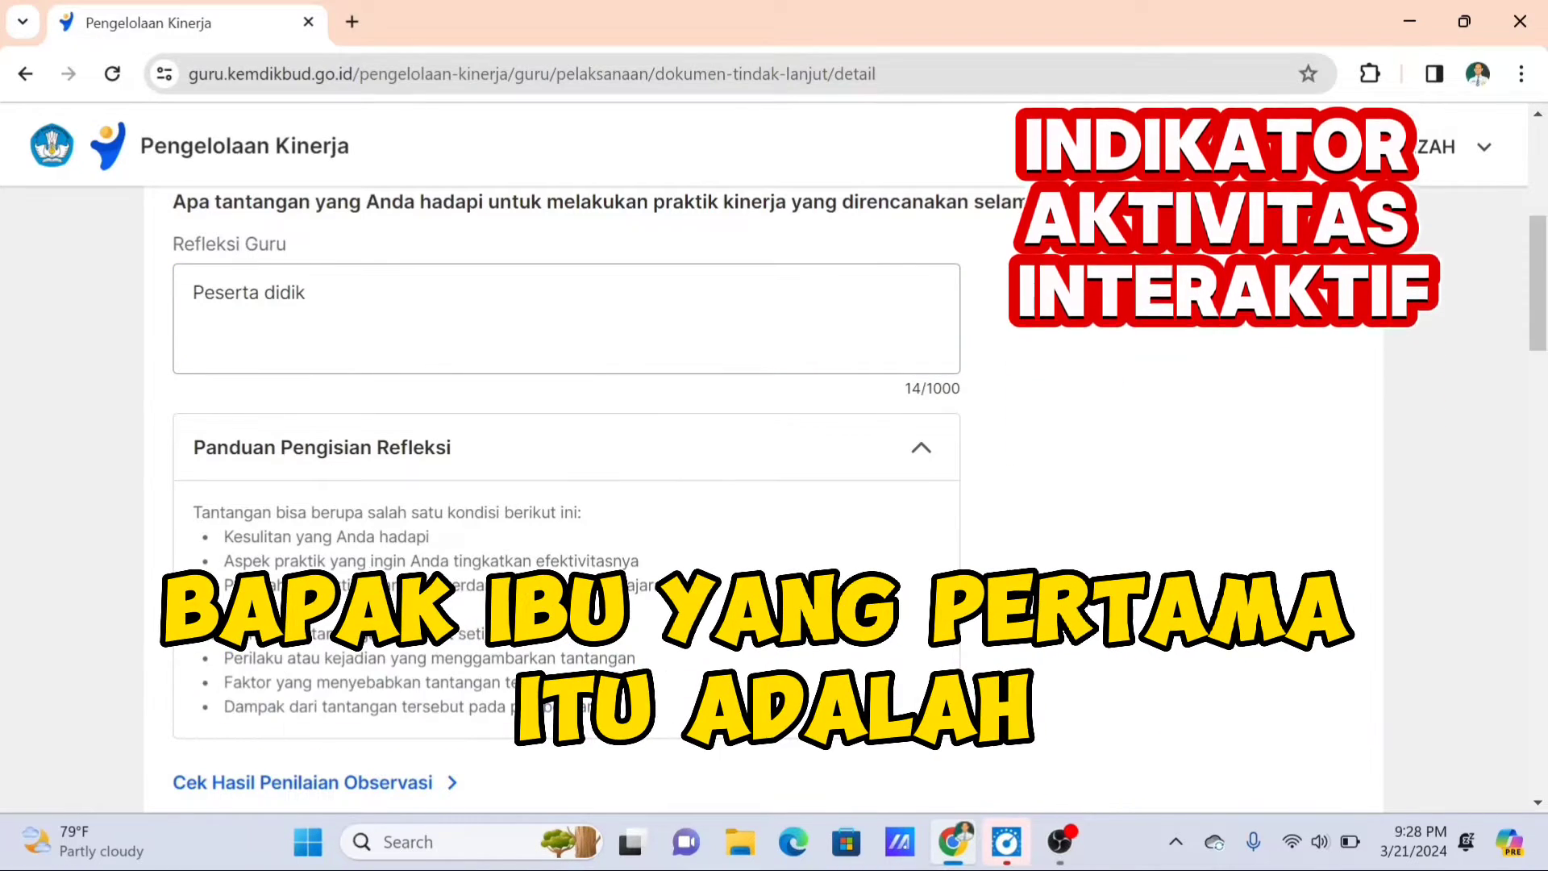
pyautogui.moveTo(224, 658); pyautogui.dragTo(500, 659)
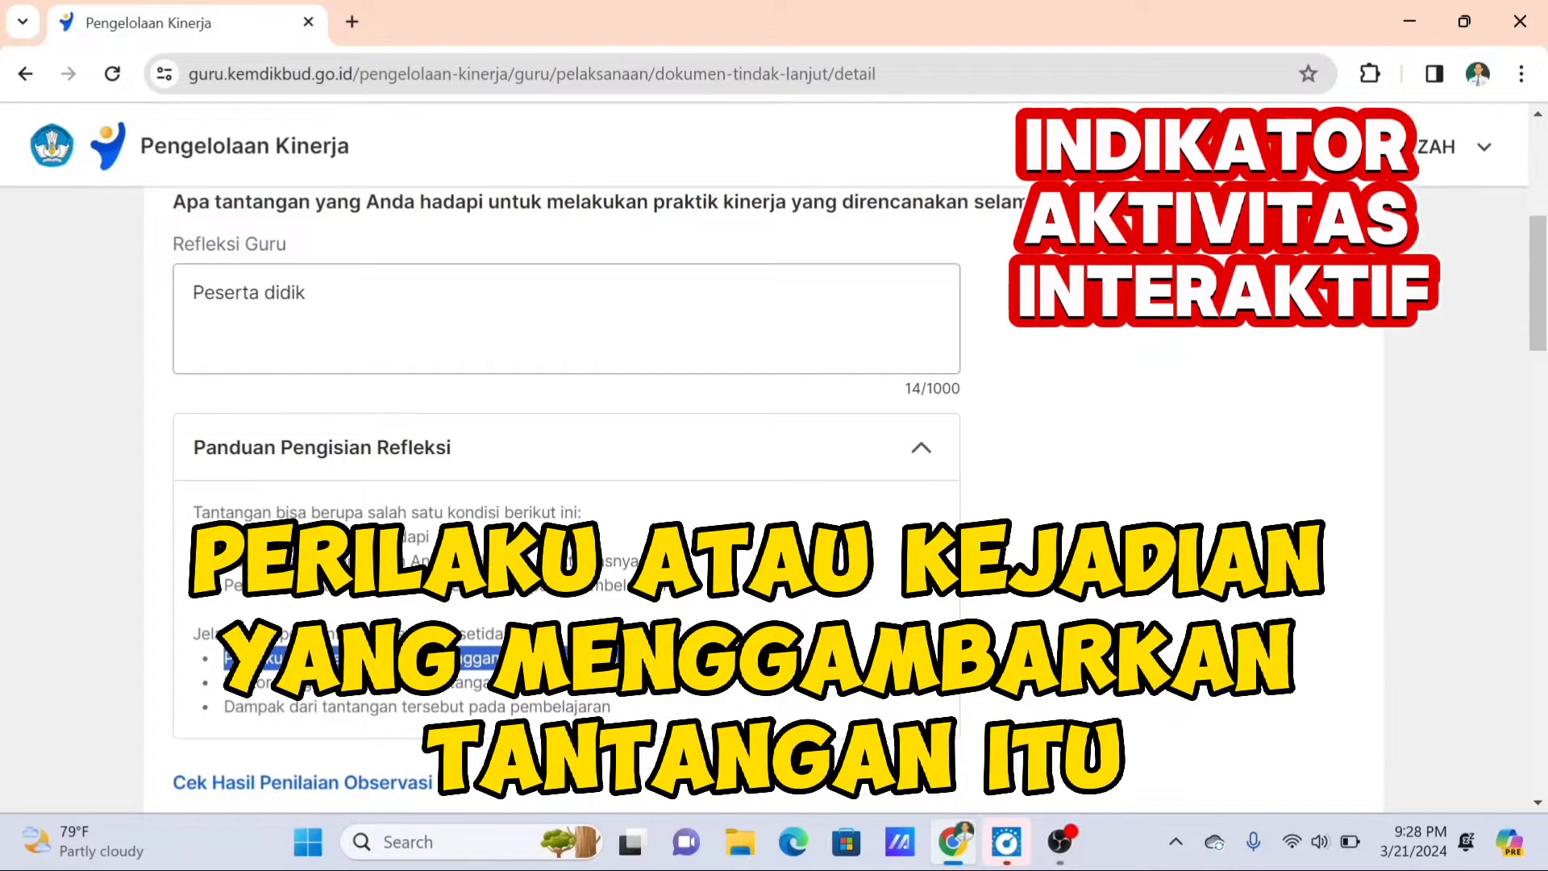
pyautogui.moveTo(500, 660); pyautogui.dragTo(636, 659)
pyautogui.moveTo(224, 682); pyautogui.dragTo(532, 684)
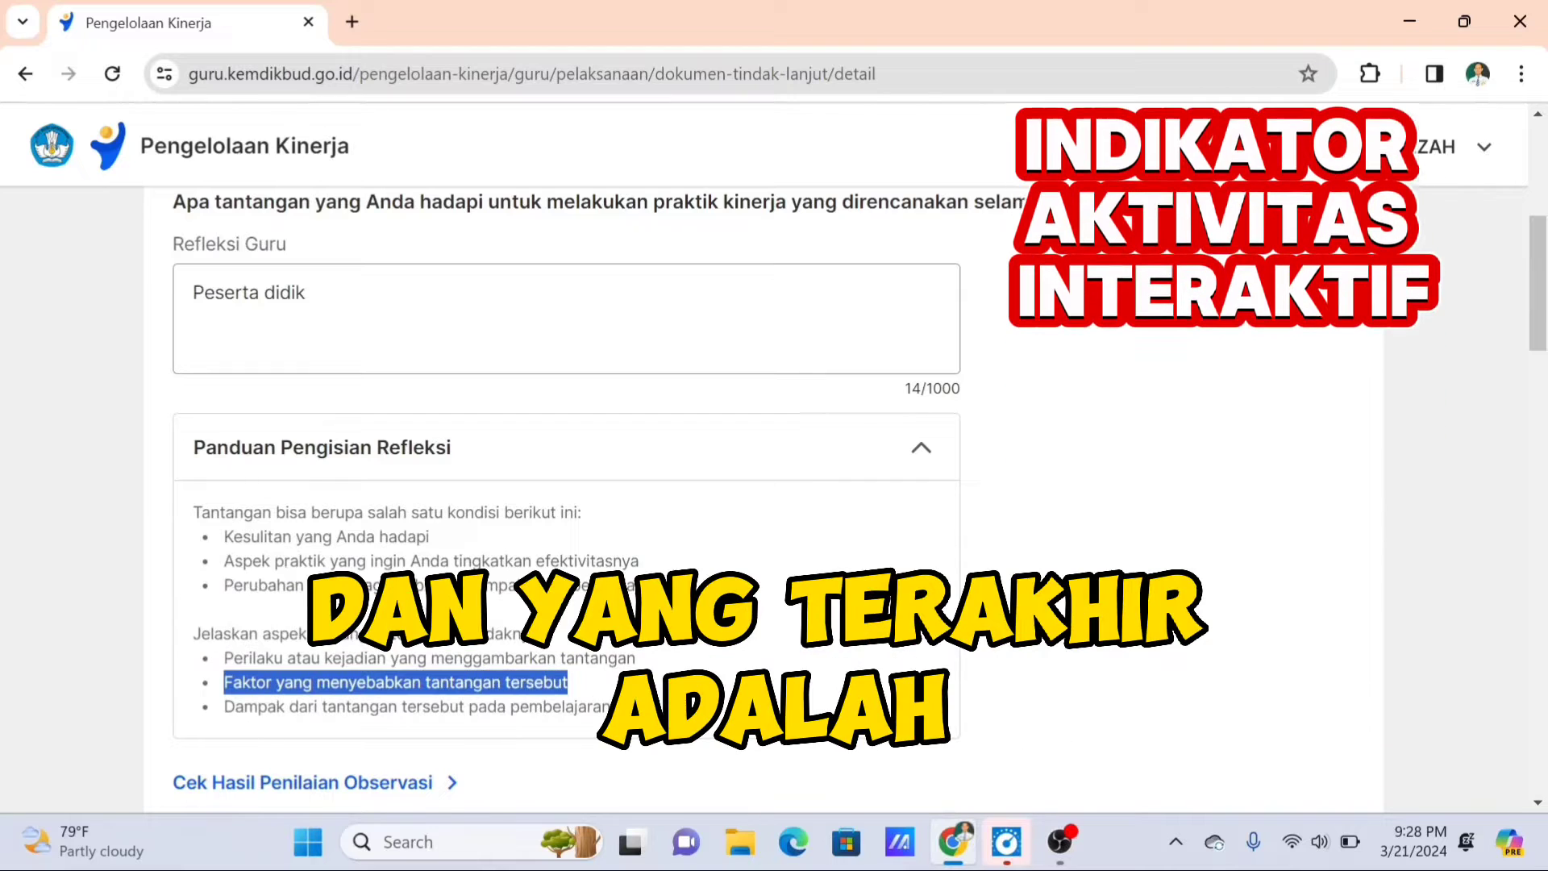
pyautogui.moveTo(224, 707); pyautogui.dragTo(627, 716)
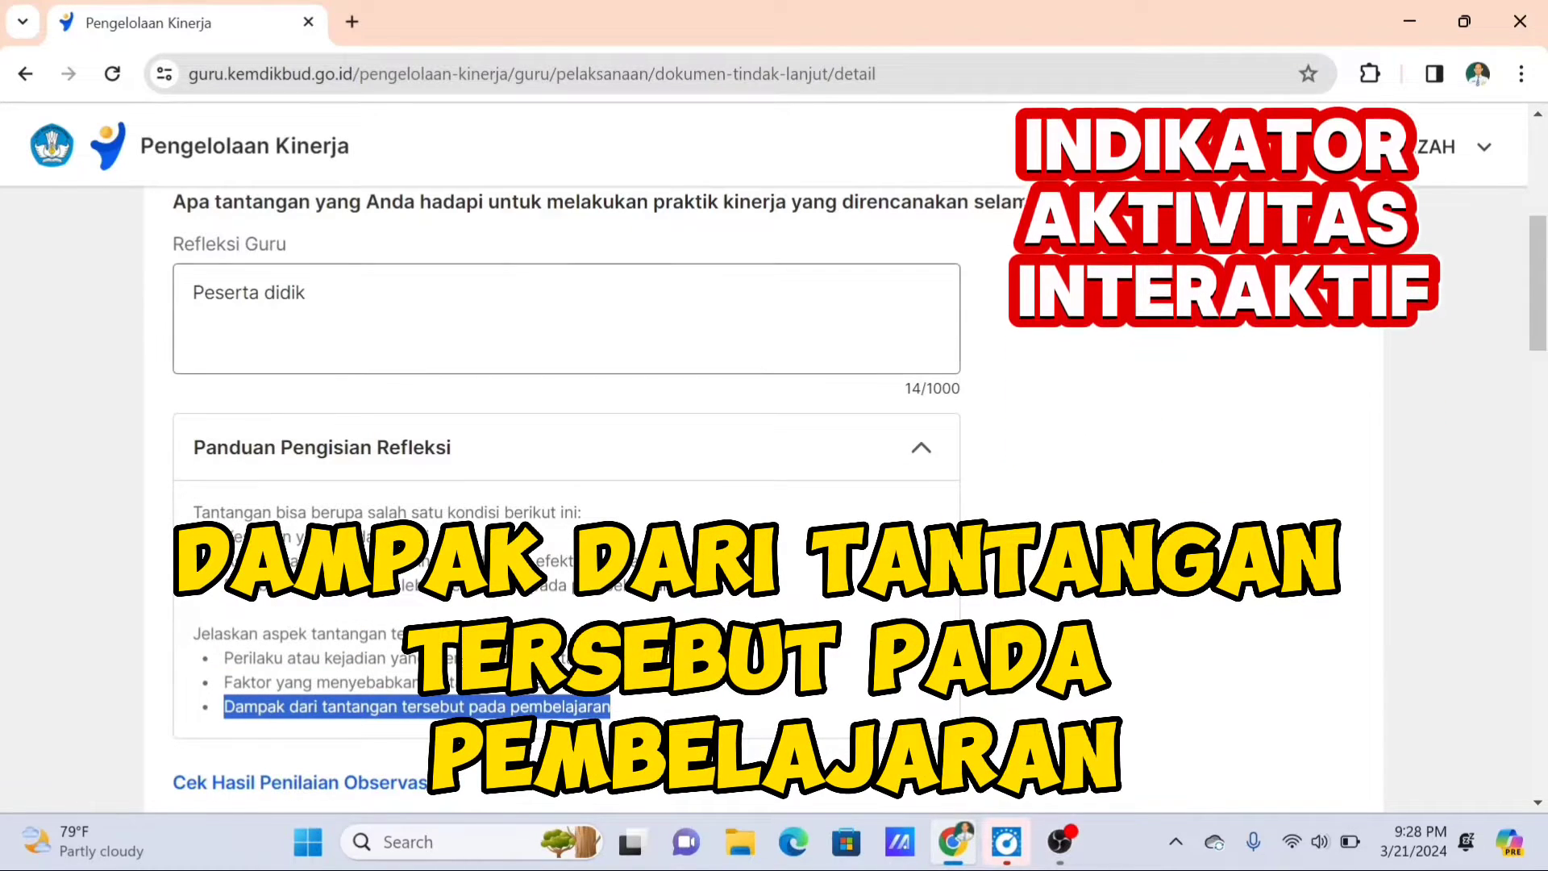
# Continue the Refleksi Guru sentence after "Peserta didik" with "masih belum optimal menjalankan perannya dalam kelompok"
pyautogui.click(339, 299)
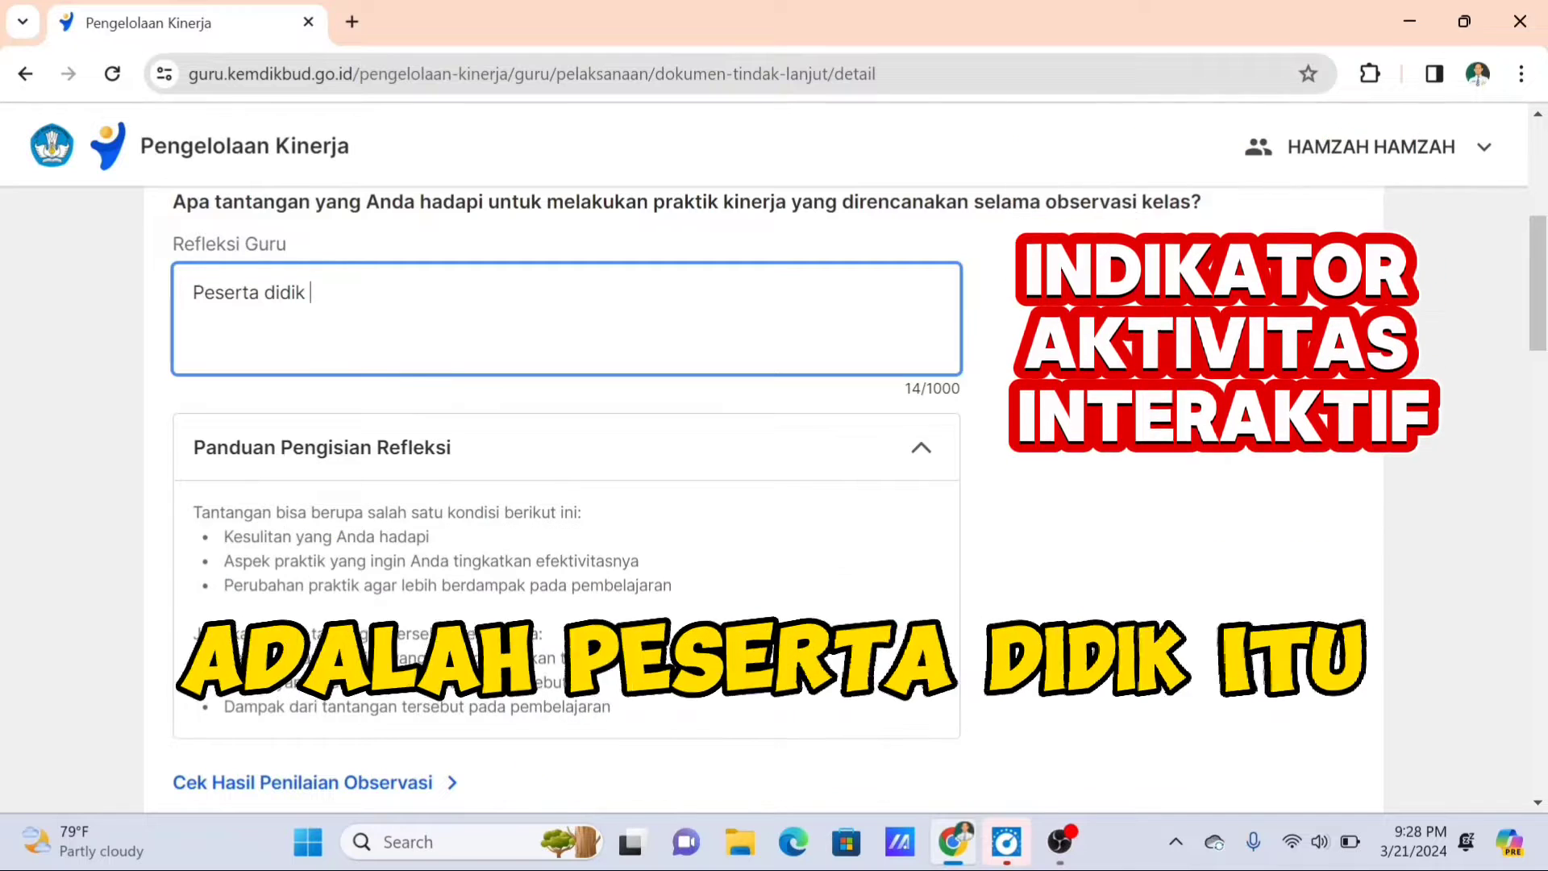
pyautogui.write('masih')
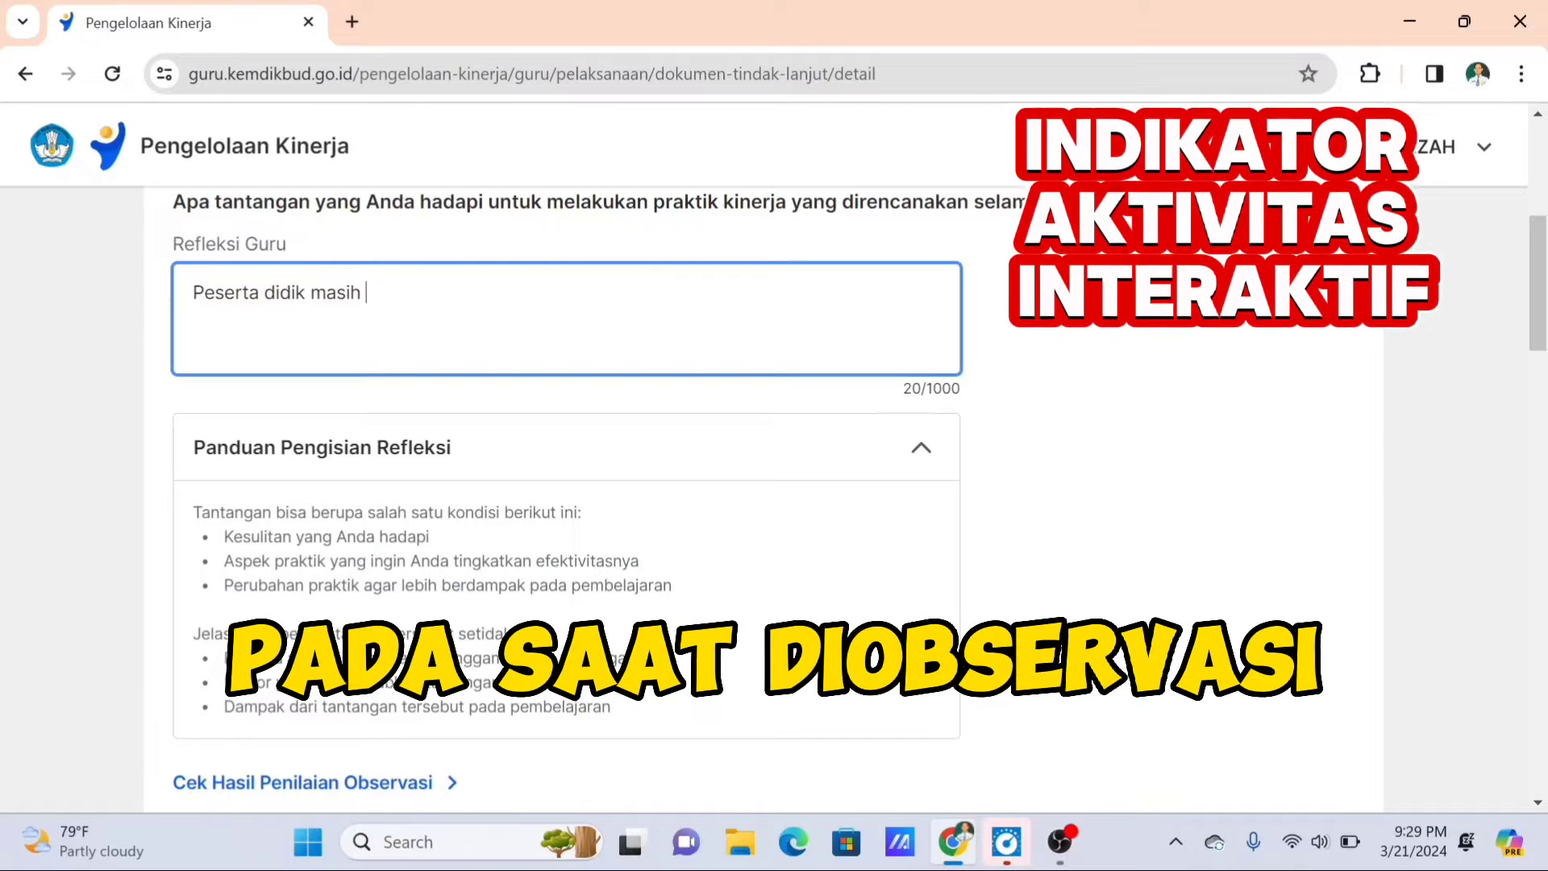
pyautogui.write('belu')
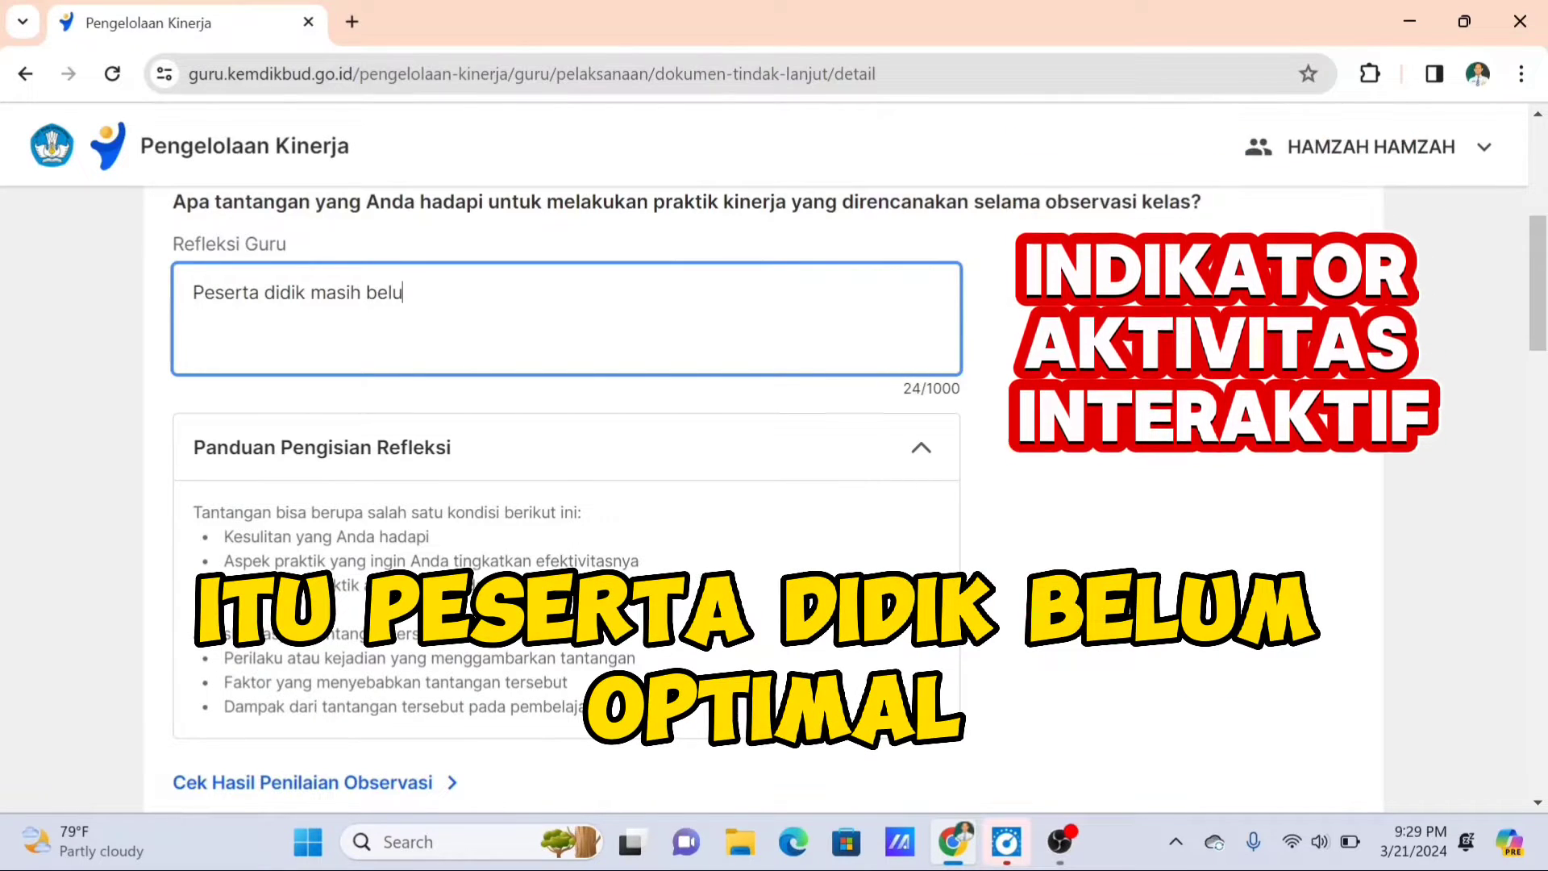
pyautogui.write('m optimal ')
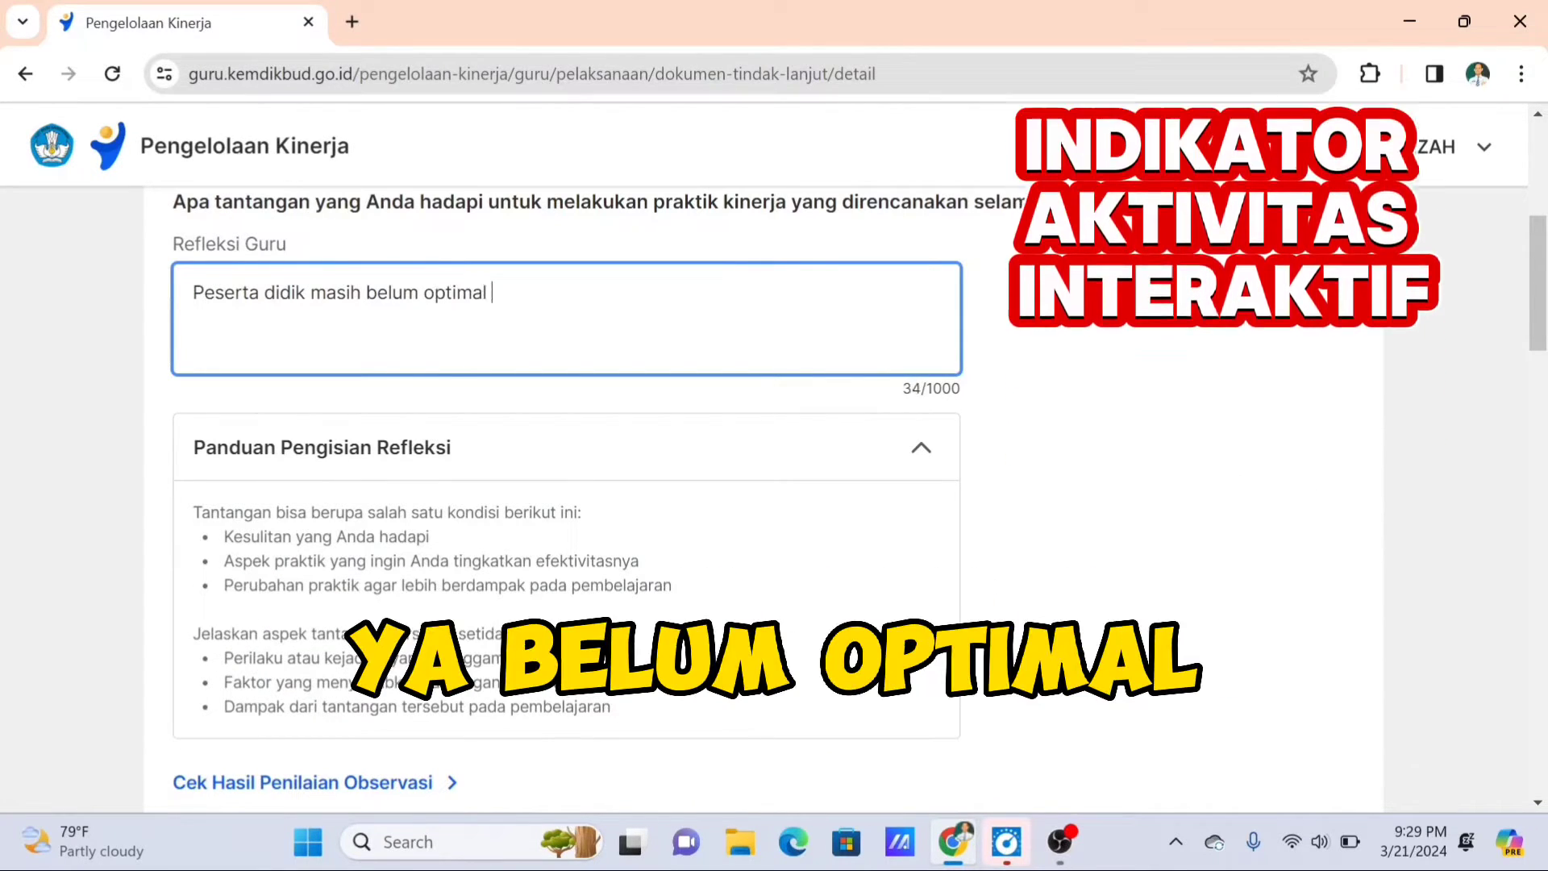
pyautogui.write('menjalankan p')
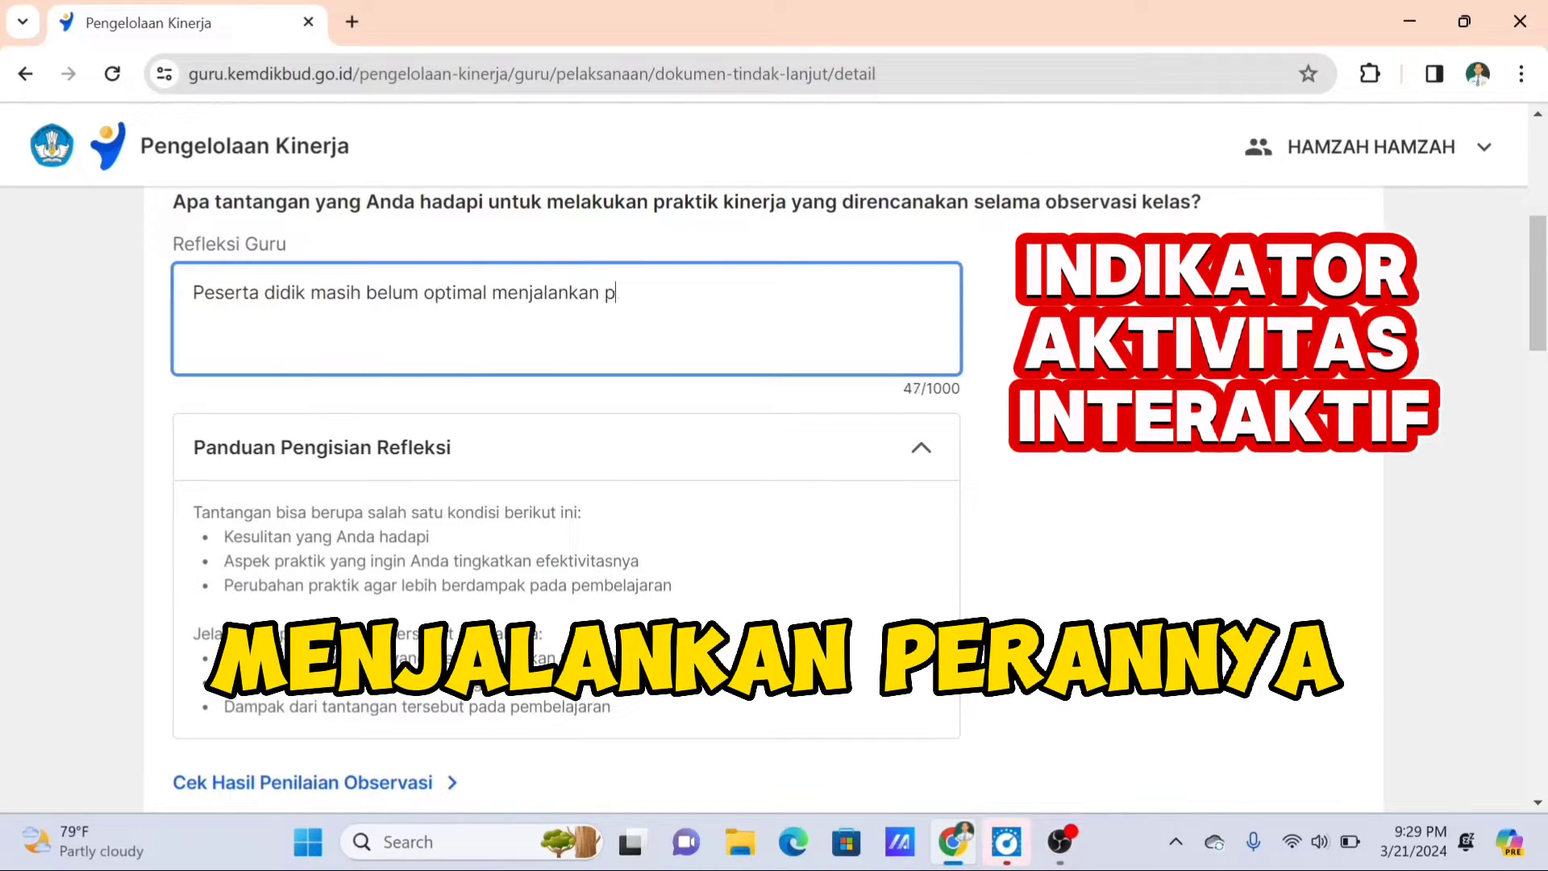
pyautogui.write('erannya s')
pyautogui.press('BackSpace')
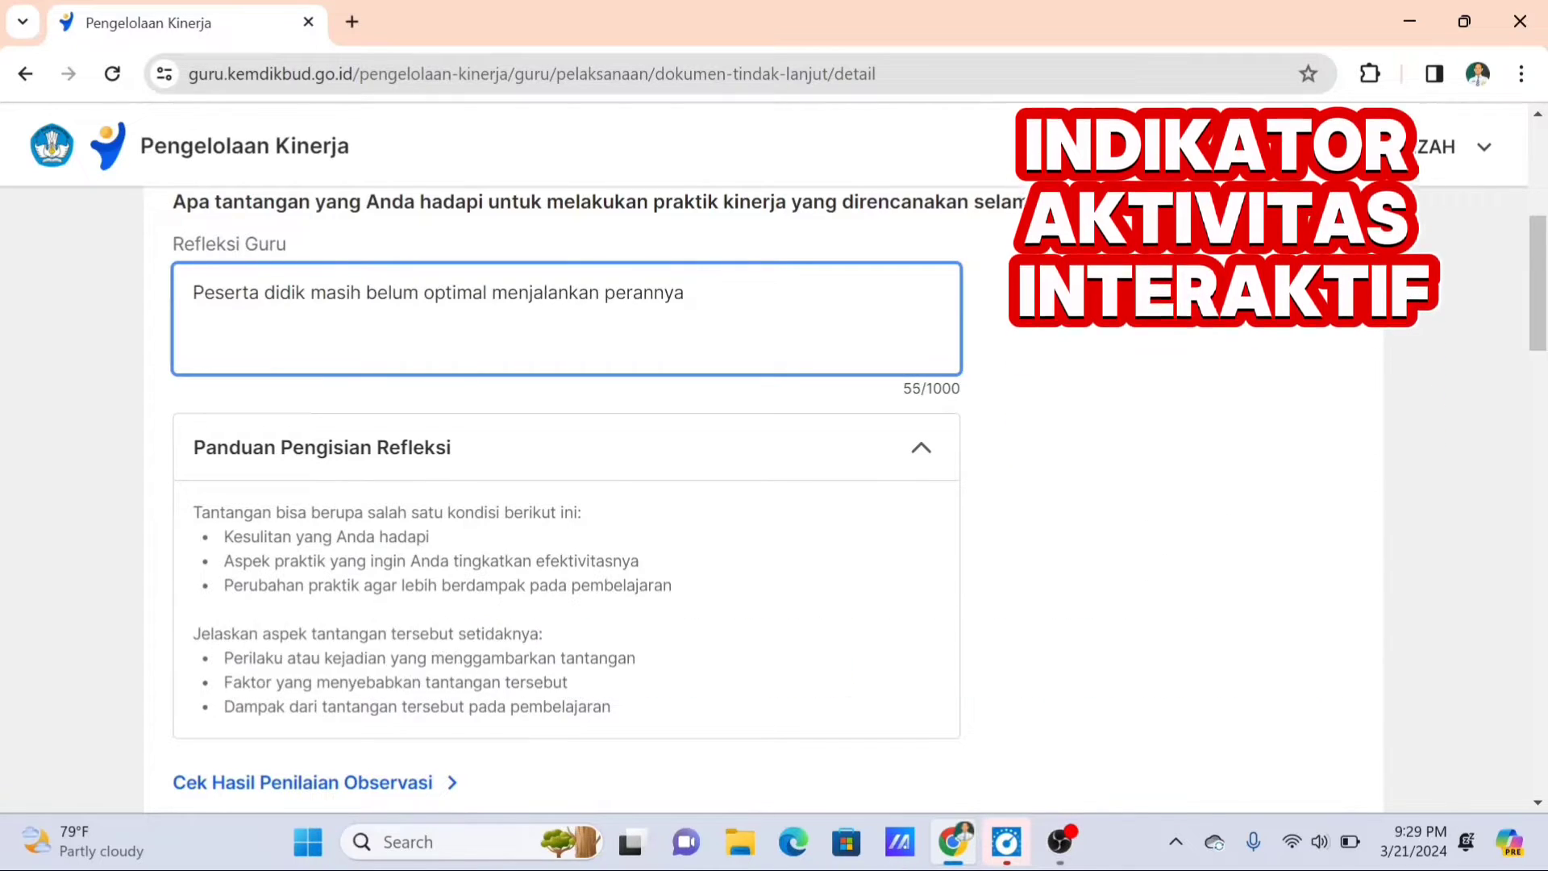
pyautogui.write('dalam kelompok')
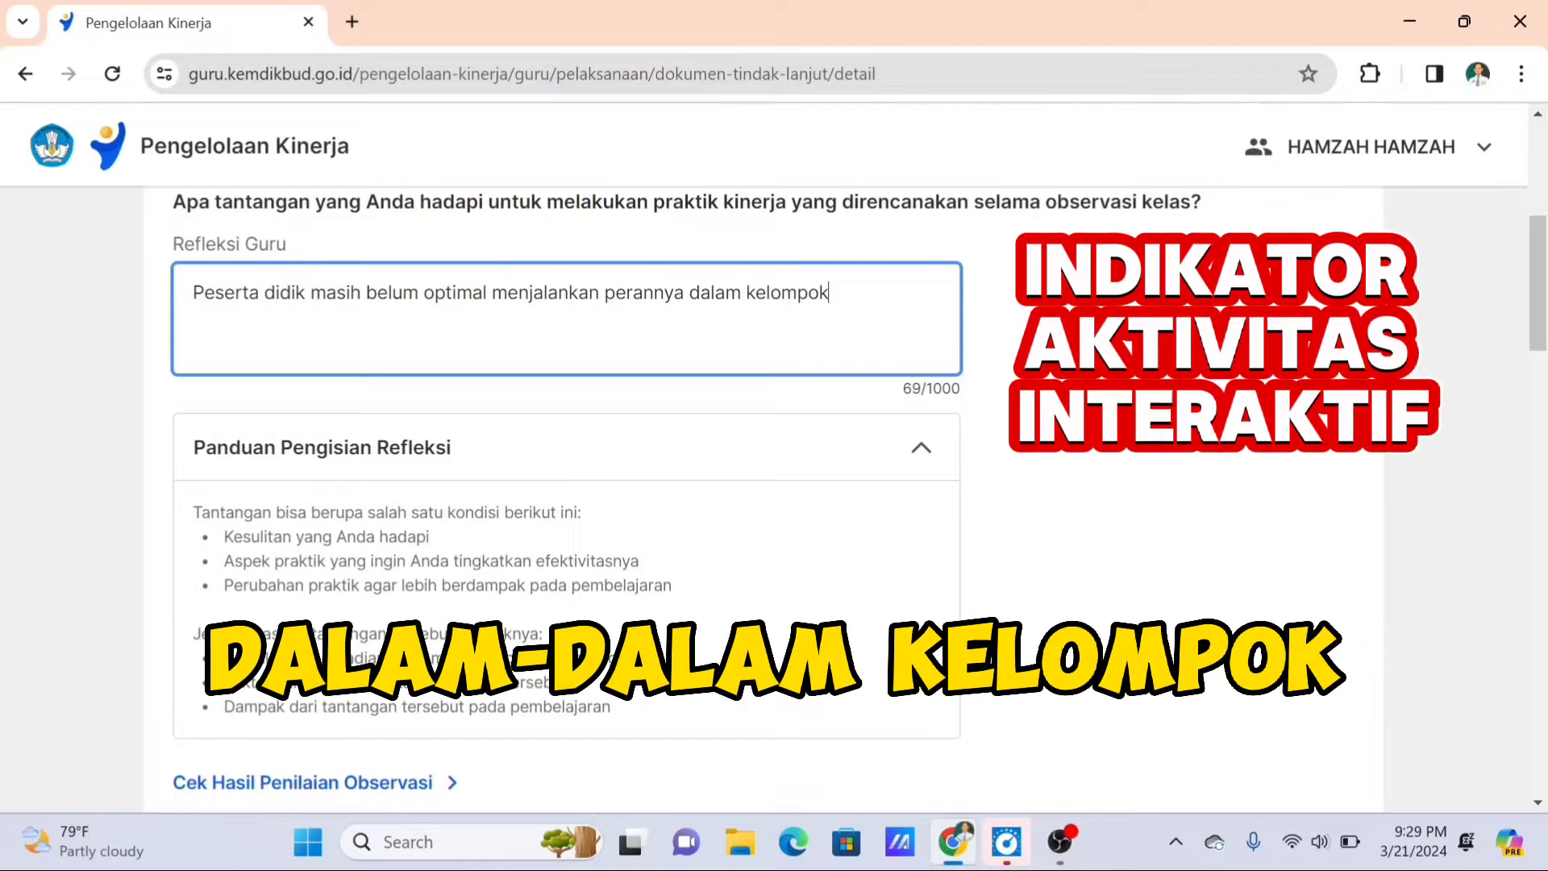
# End the first Refleksi Guru sentence with a period and begin the second with "Hal ini terlihat dari beberapa anggota kelompok"
pyautogui.write('. JHal')
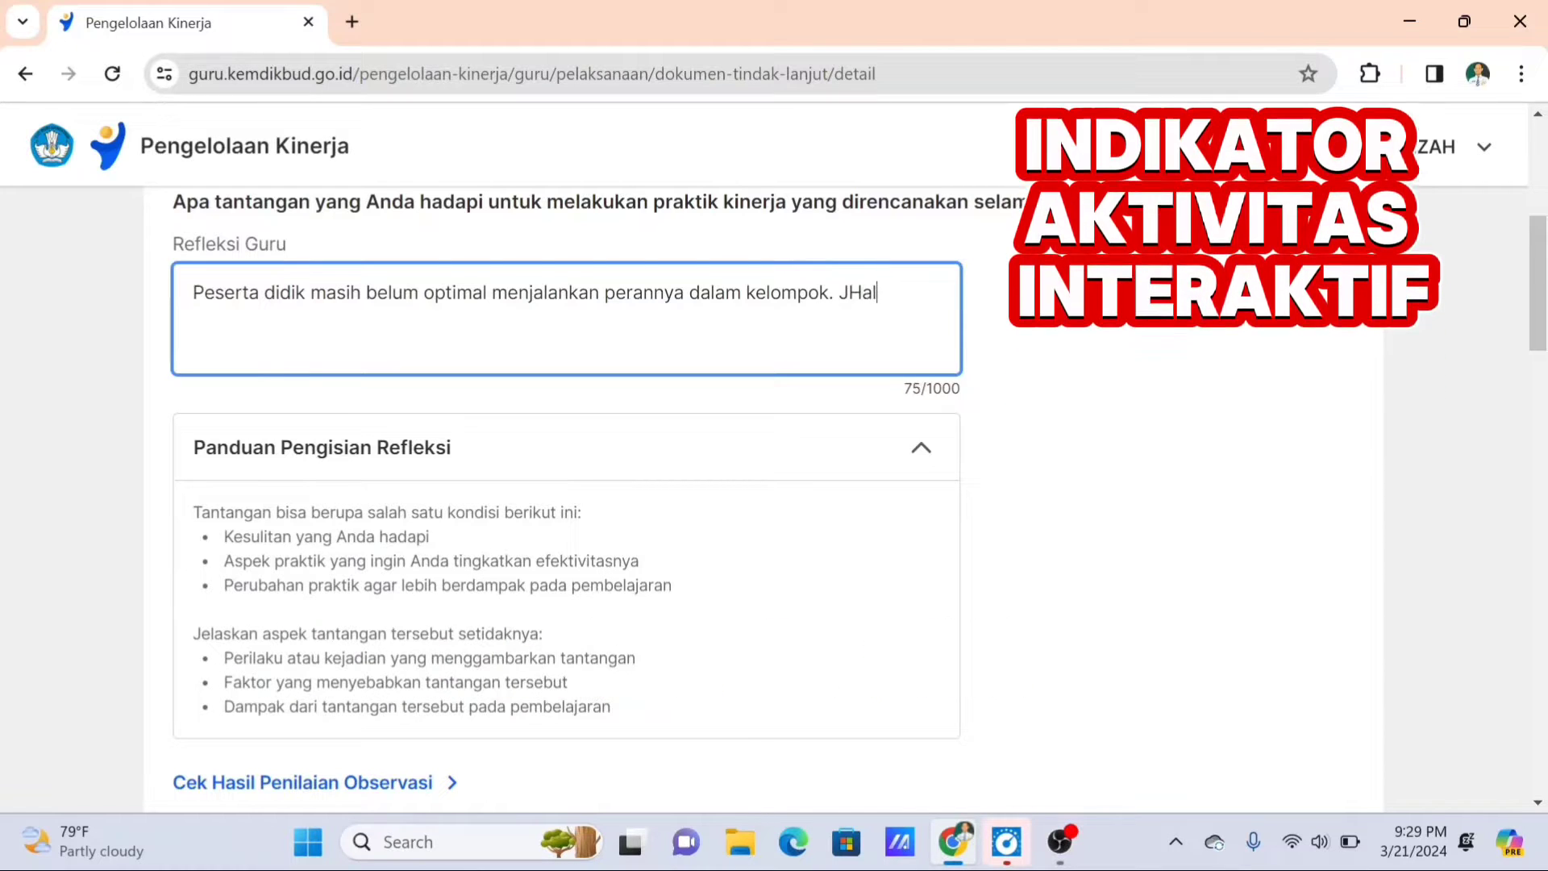
pyautogui.press('BackSpace')
pyautogui.press('BackSpace')
pyautogui.press('BackSpace')
pyautogui.press('BackSpace')
pyautogui.write('Ha')
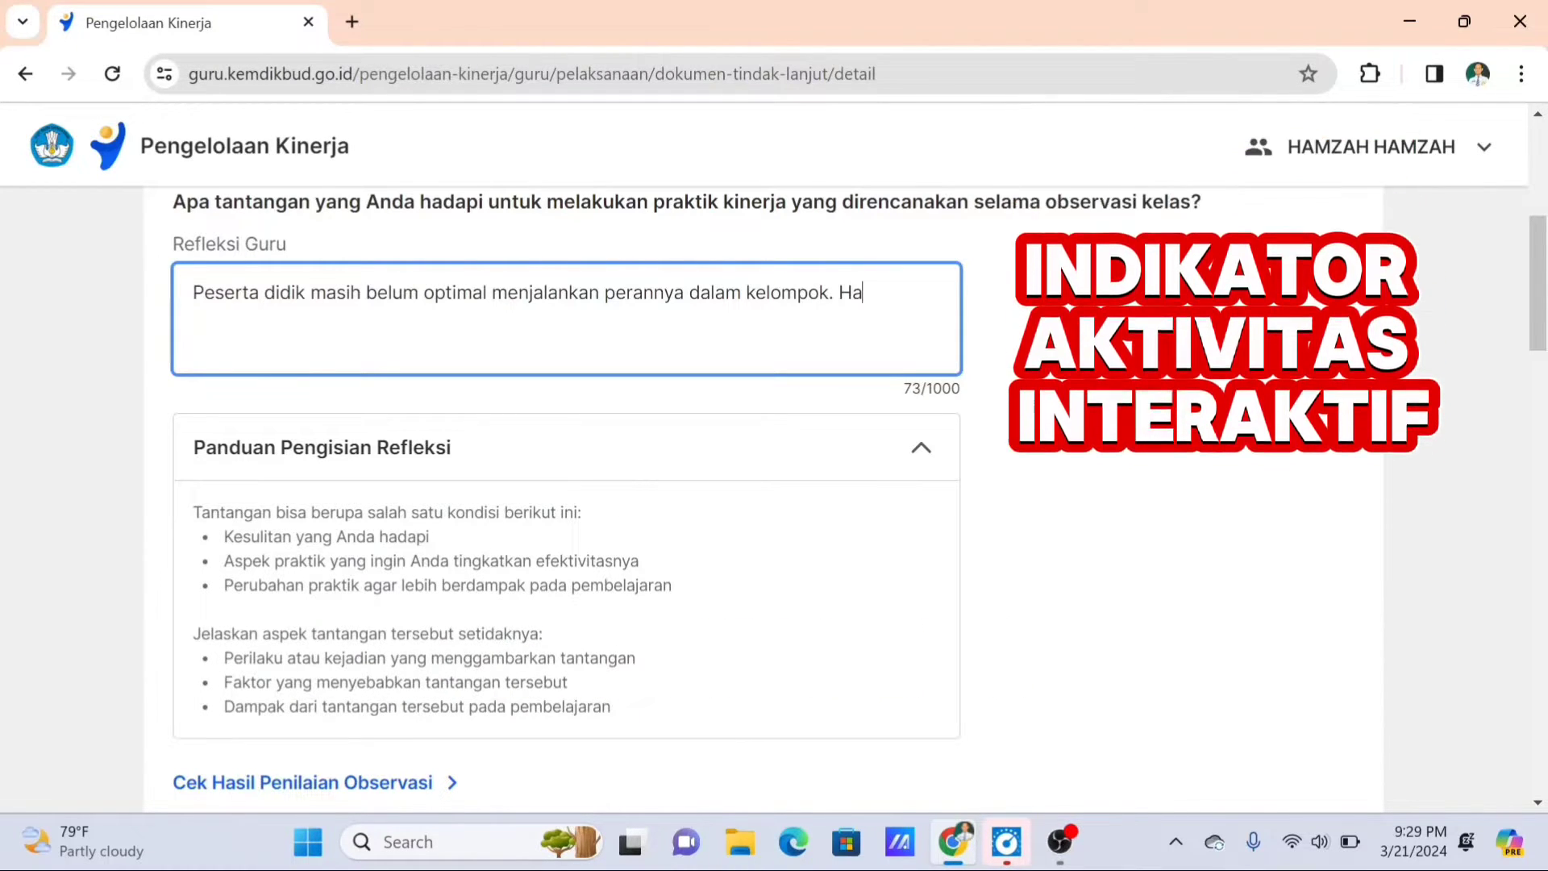
pyautogui.write('l ini t')
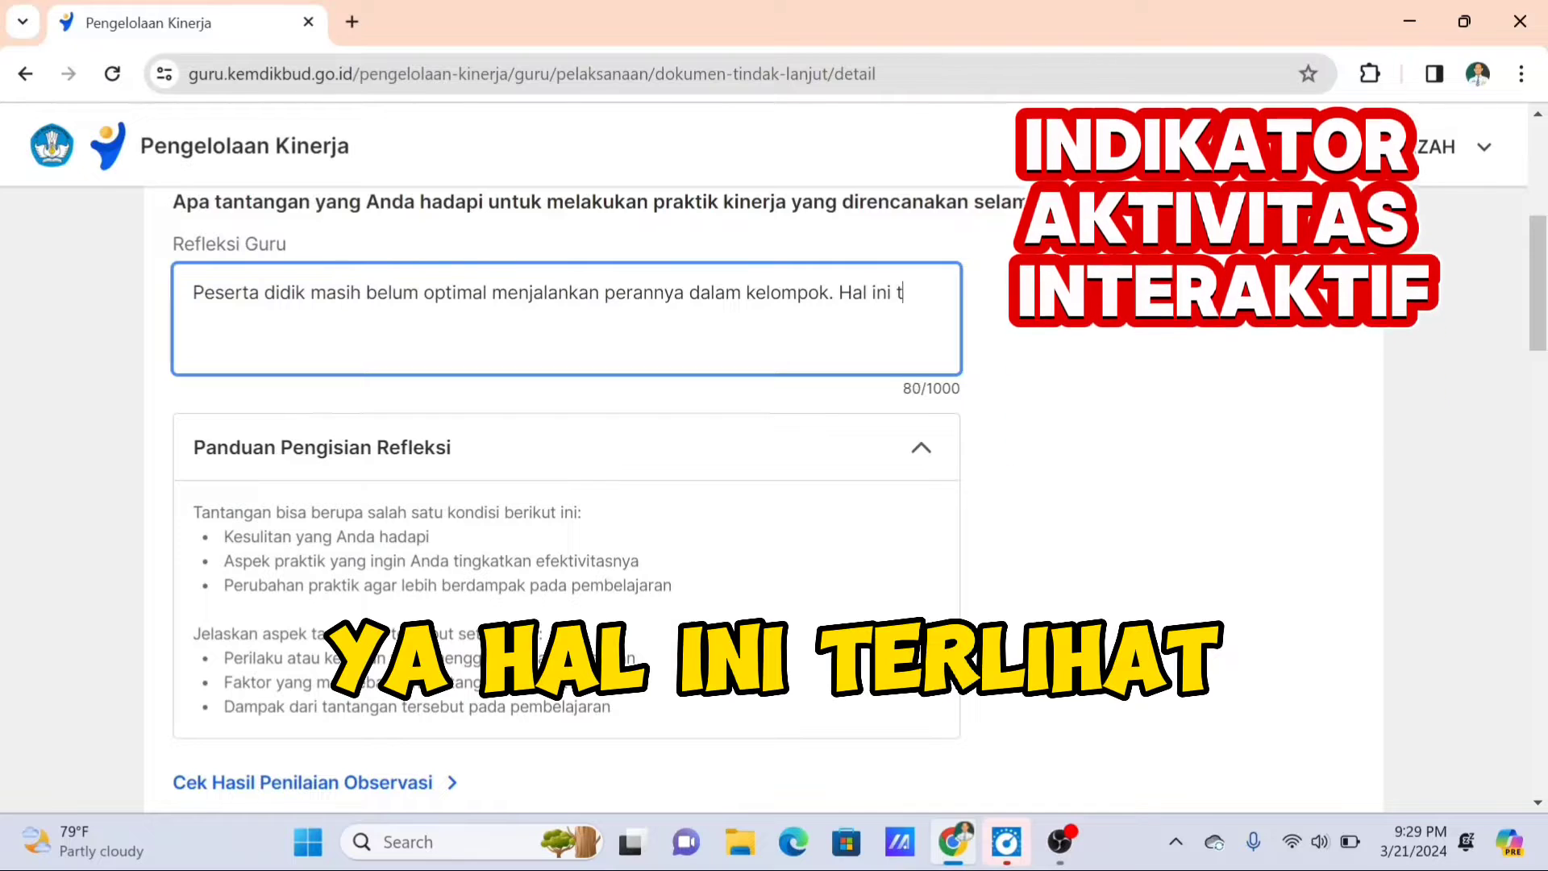
pyautogui.write('erlihat dar')
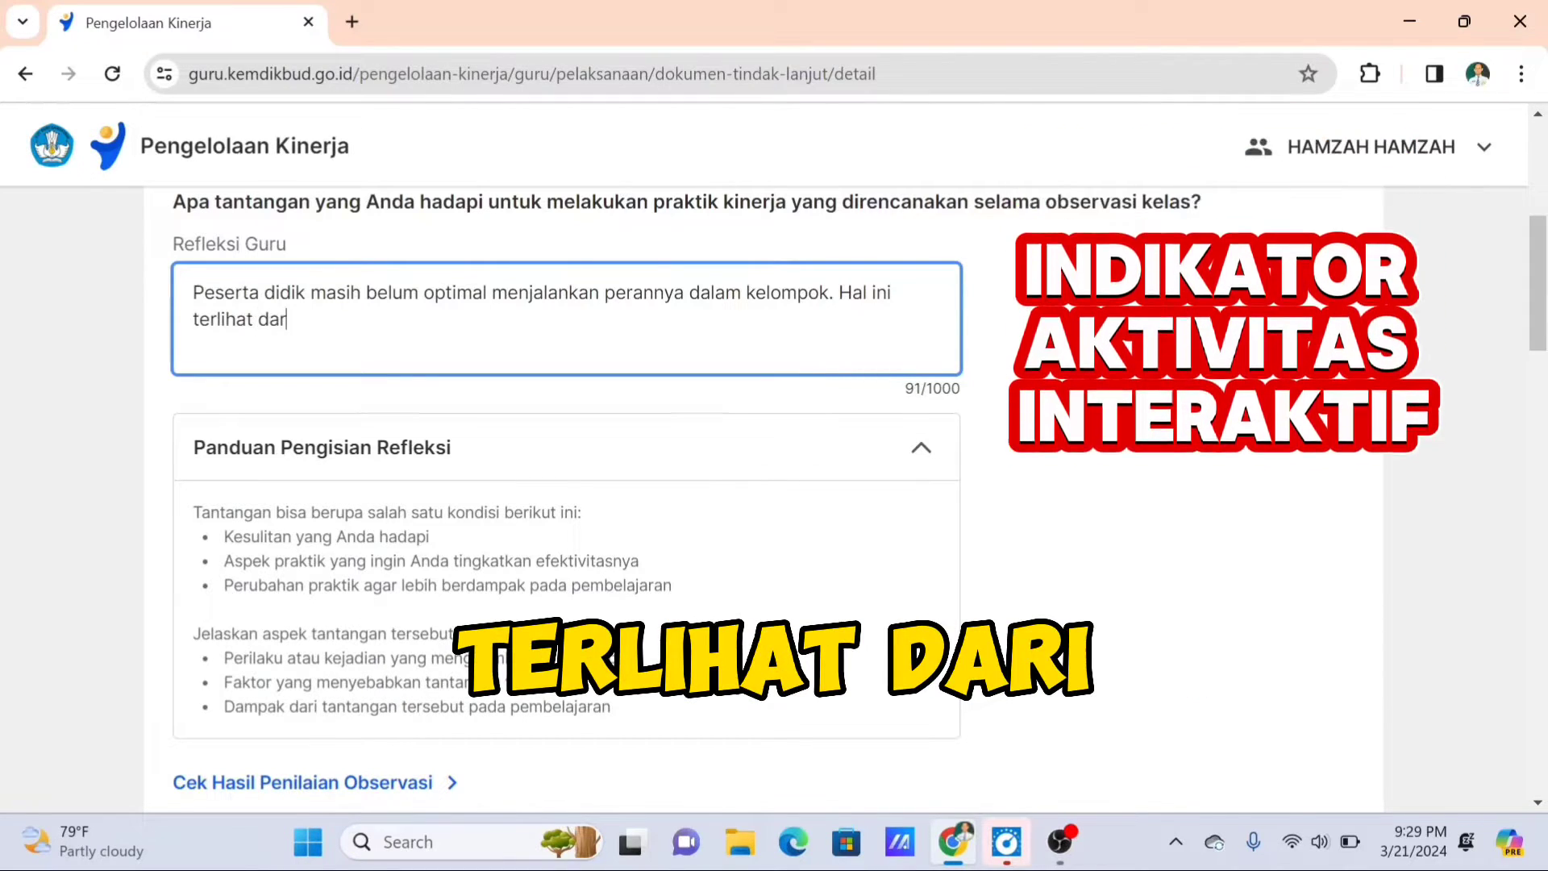
pyautogui.write('i beberapa ')
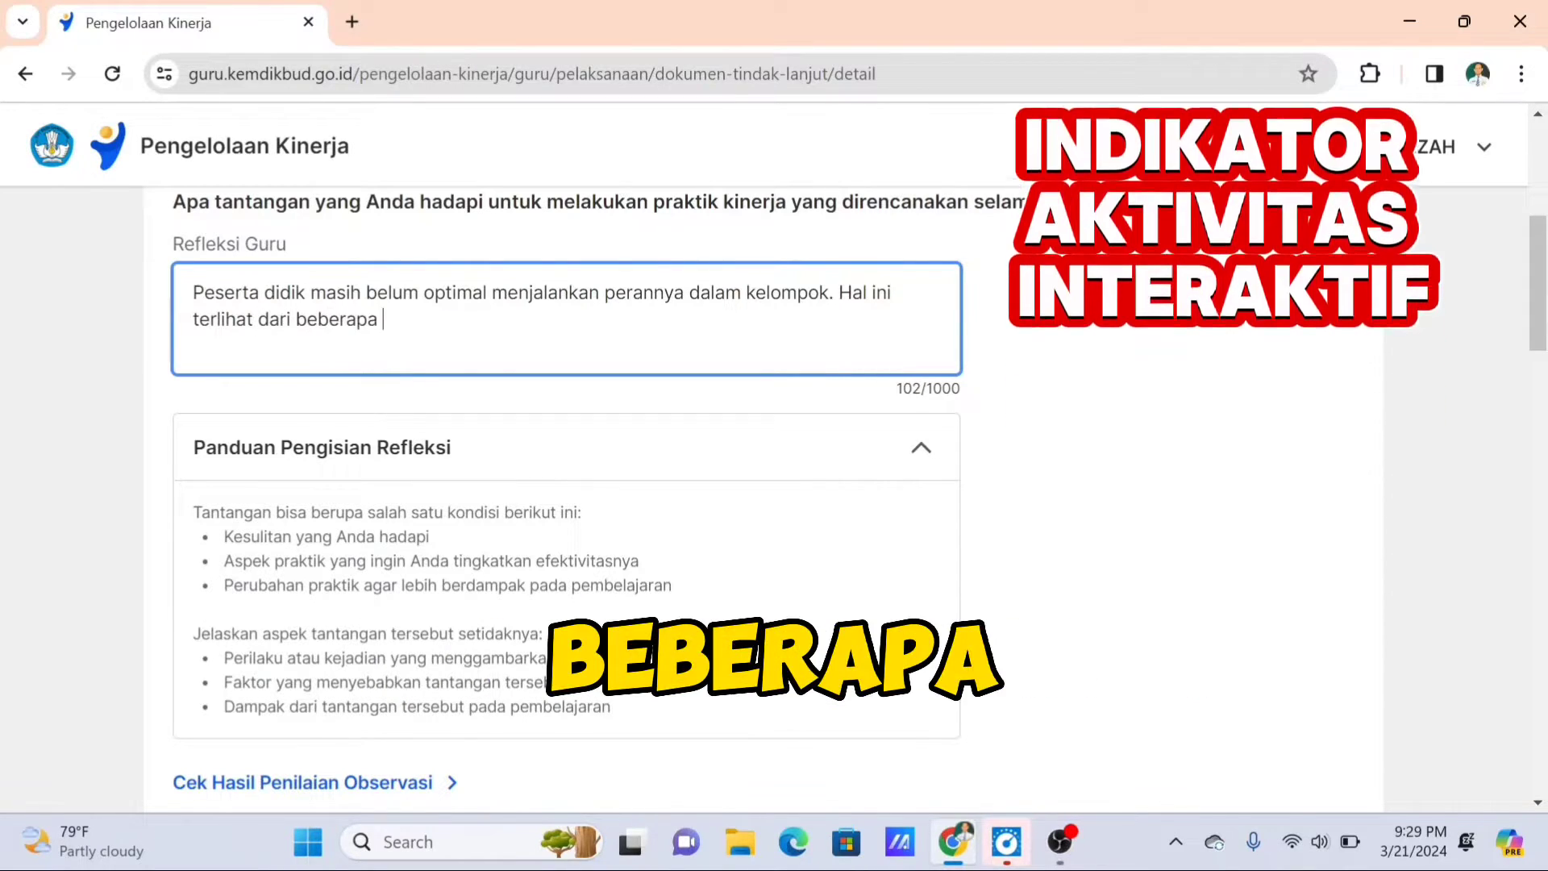
pyautogui.write('anggota kel')
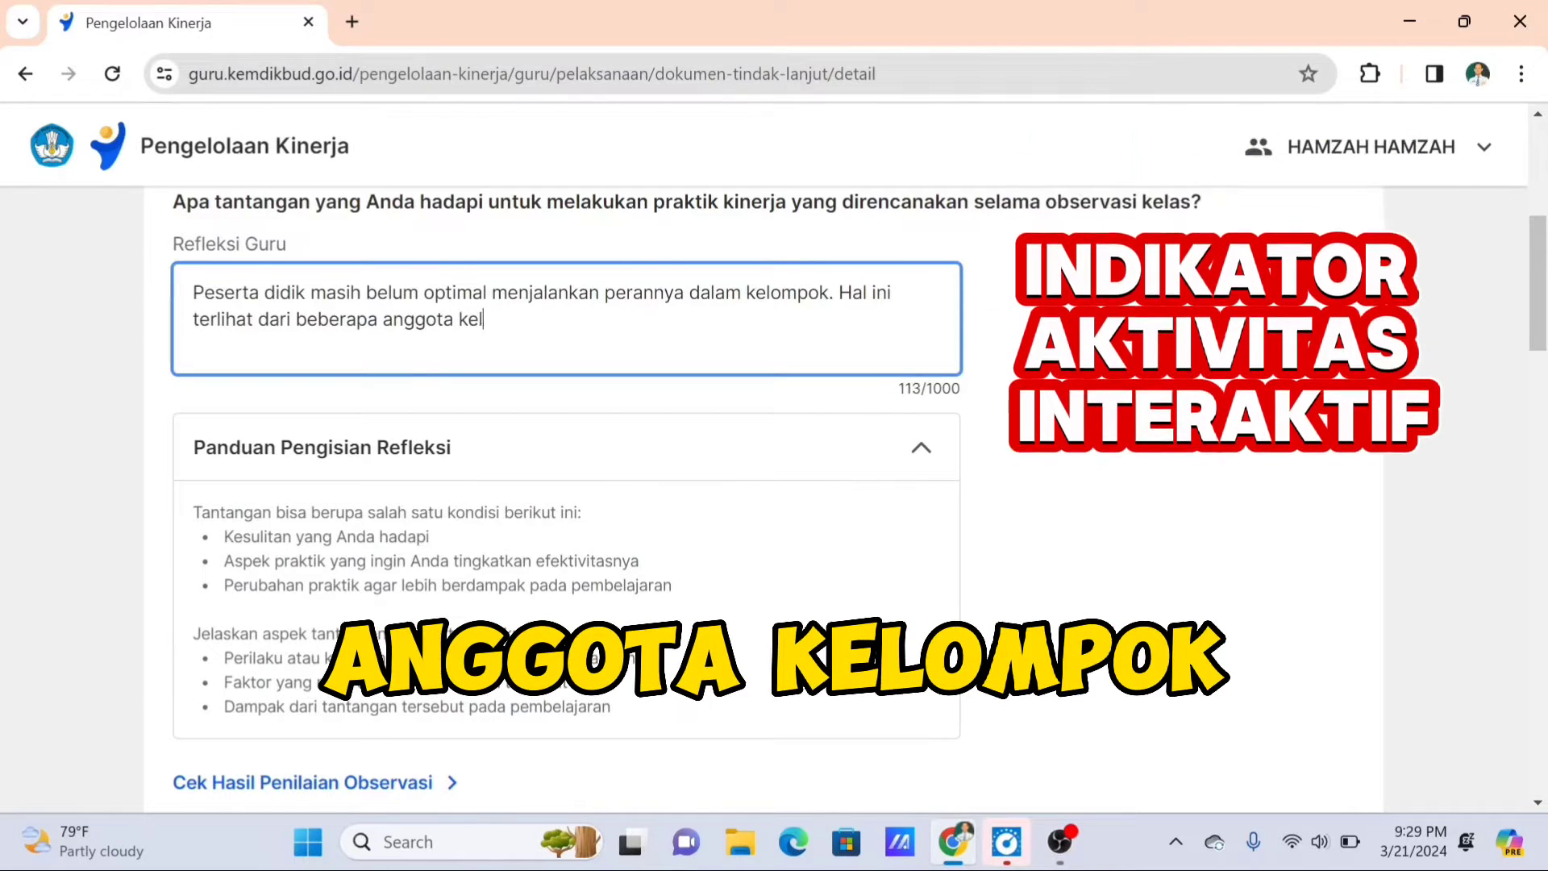
pyautogui.write('ompok n')
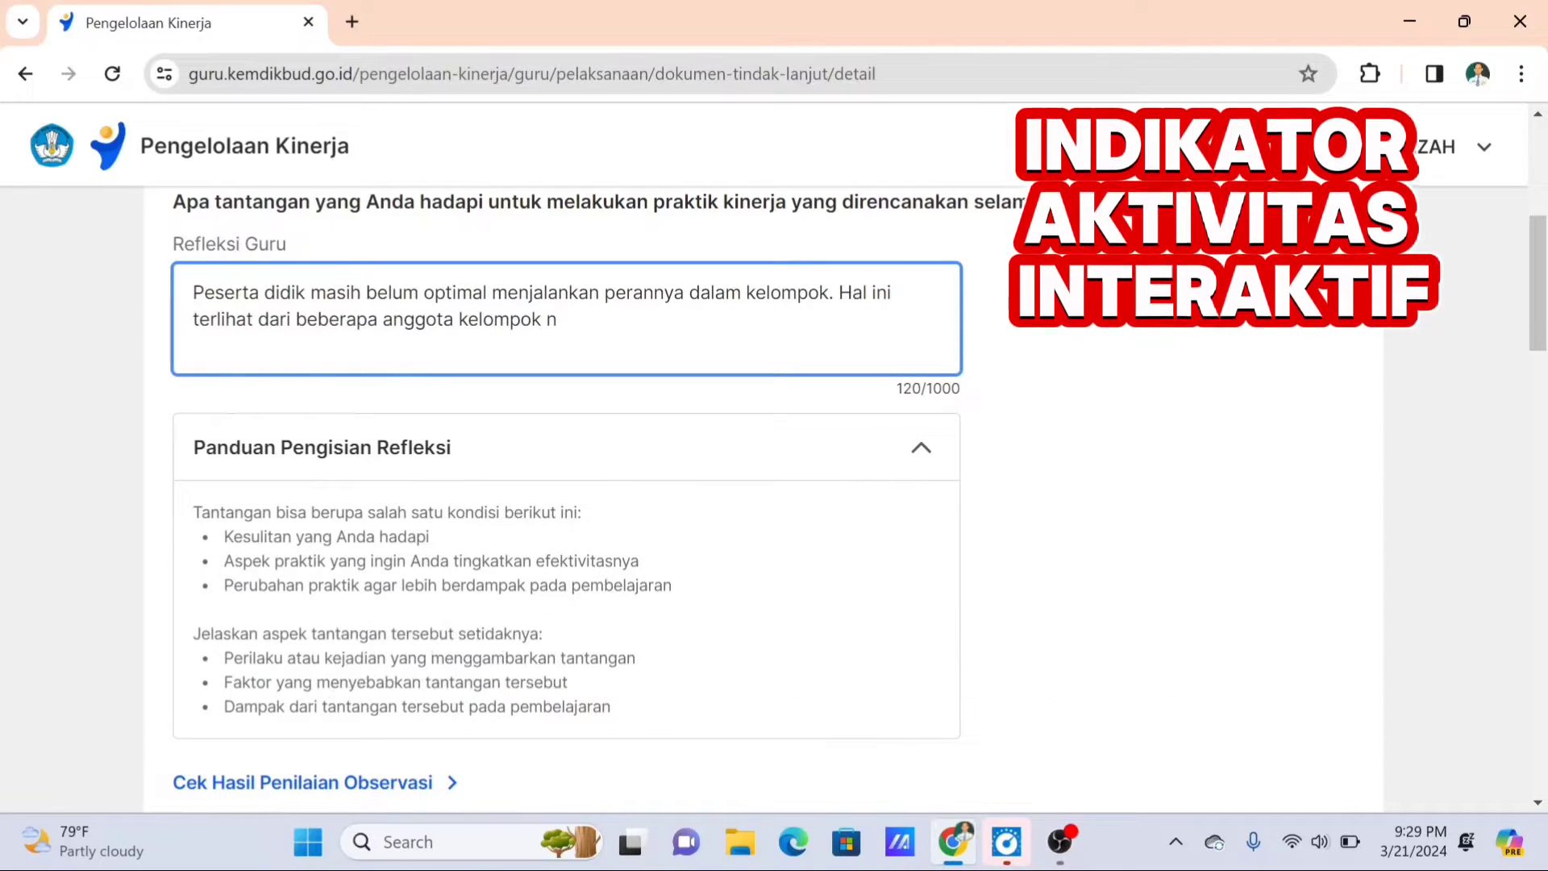
# Complete the second Refleksi Guru sentence with "nyang masih belum memiliki peran dalam kelompok."
pyautogui.write('yangc masih')
pyautogui.press('BackSpace')
pyautogui.write('belum mem')
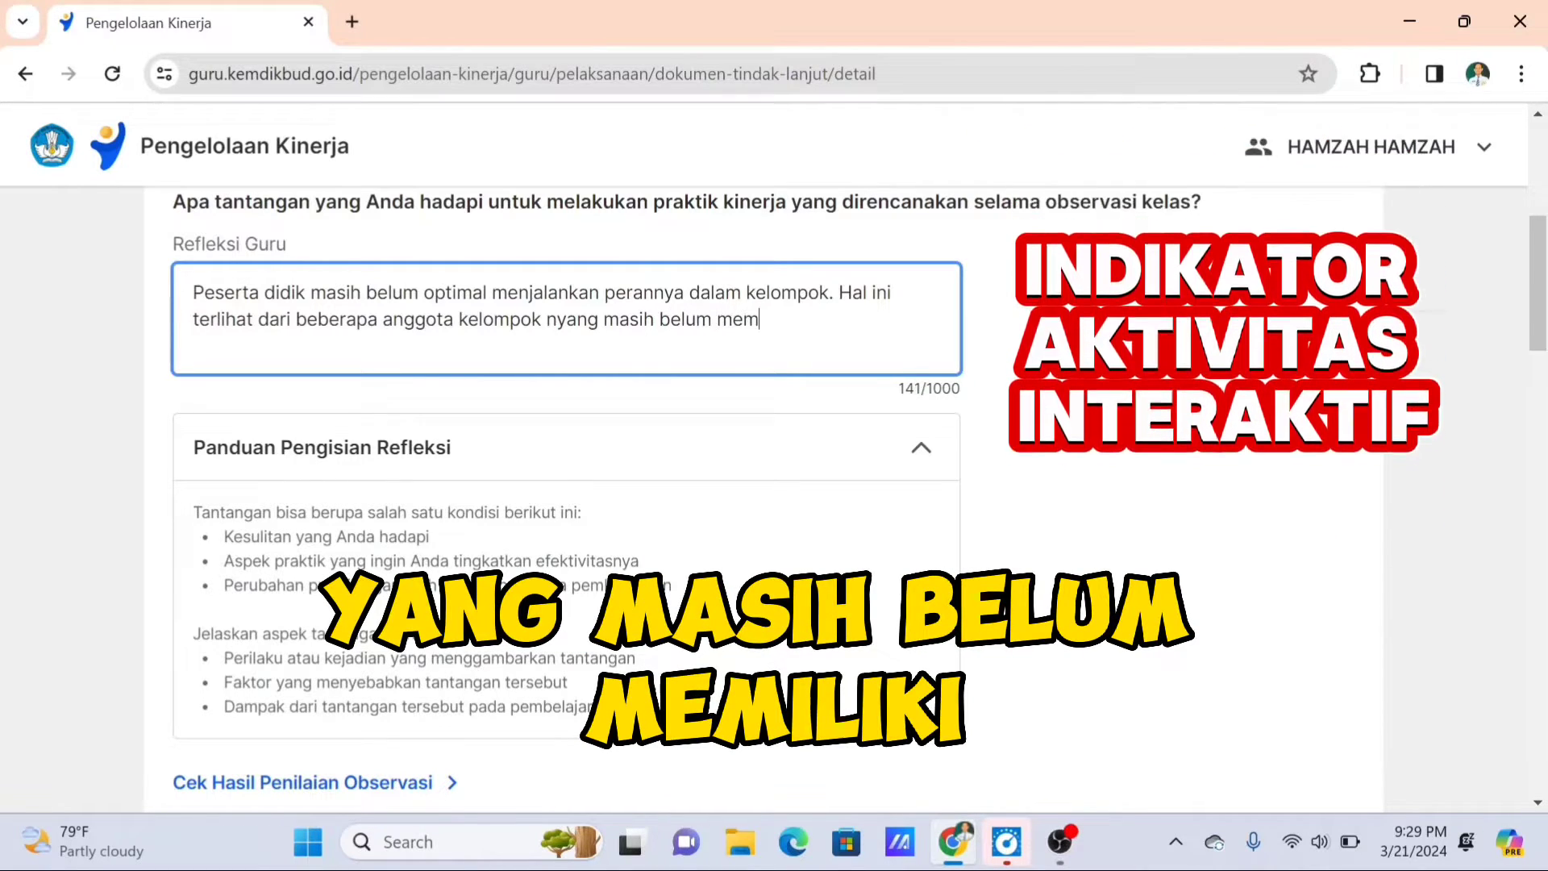
pyautogui.write('iliki peran')
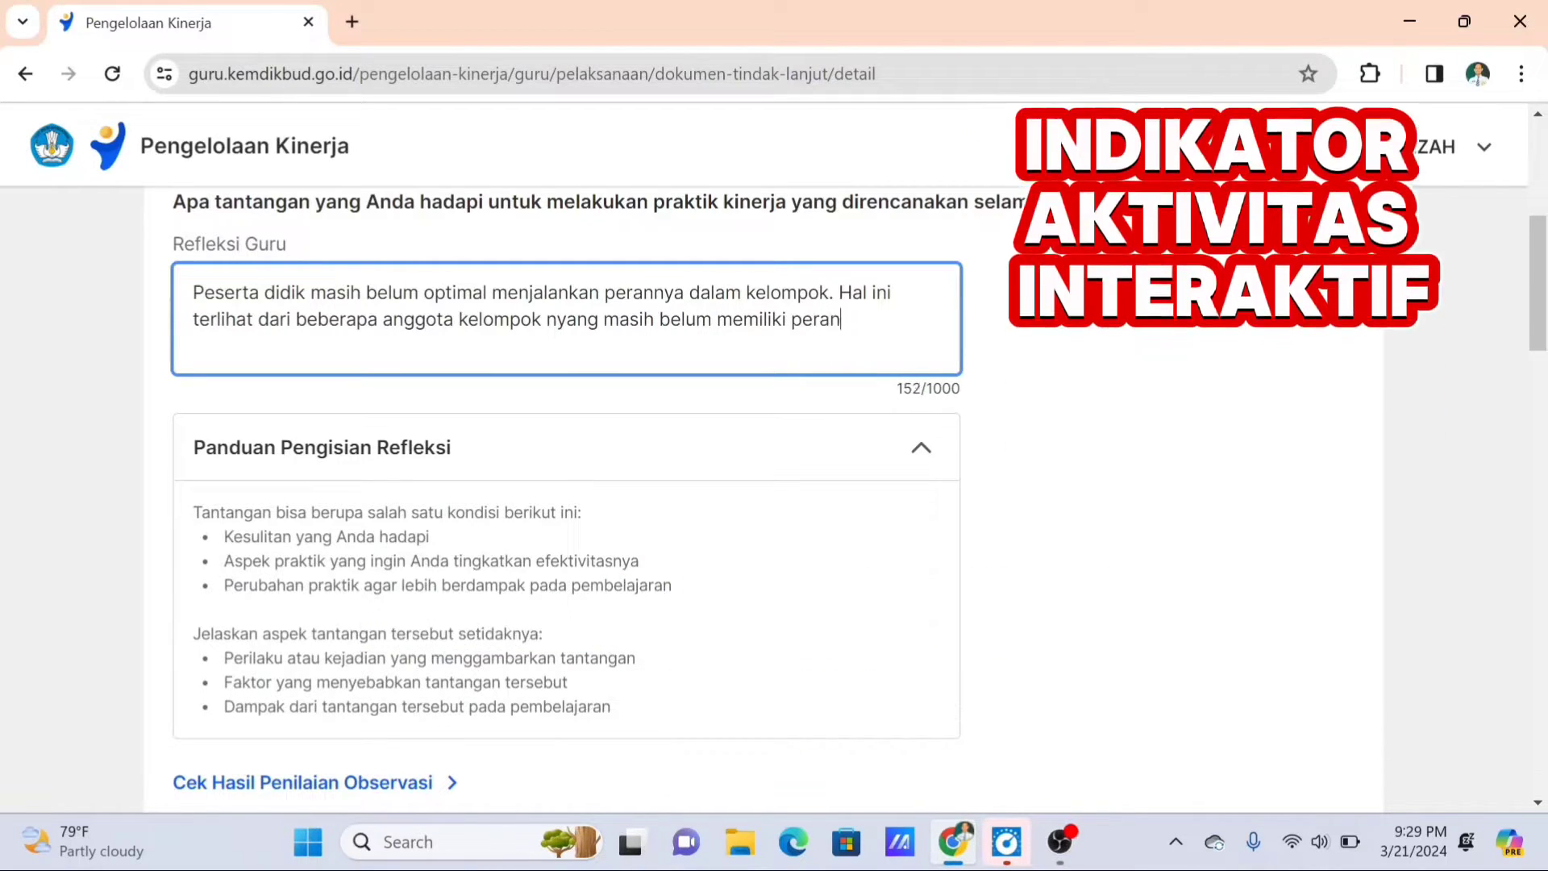
pyautogui.write(' dalam kelompok')
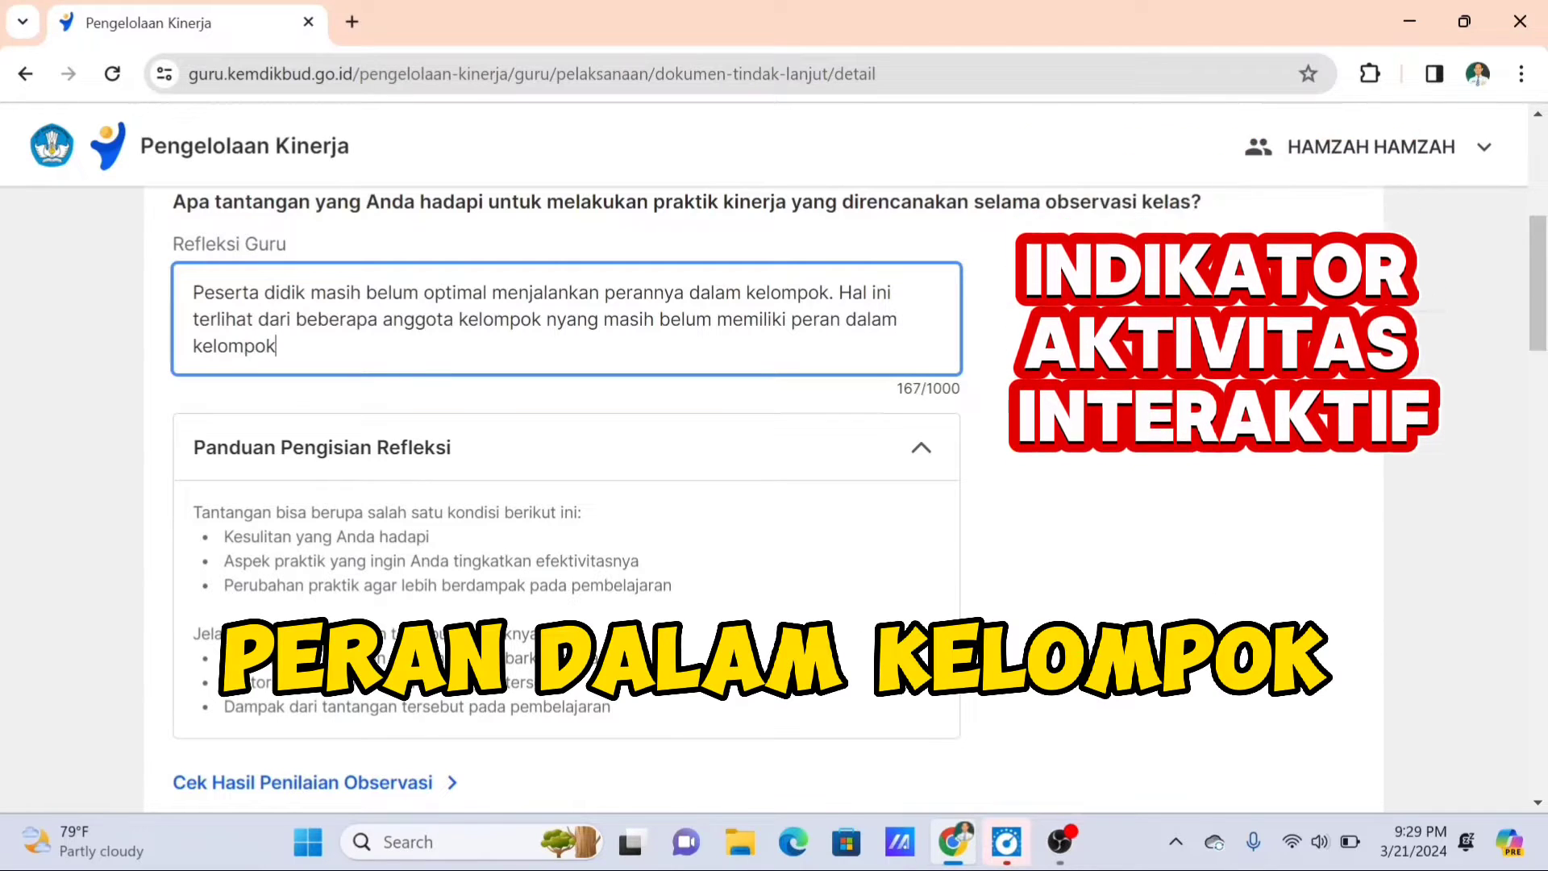
pyautogui.write('.')
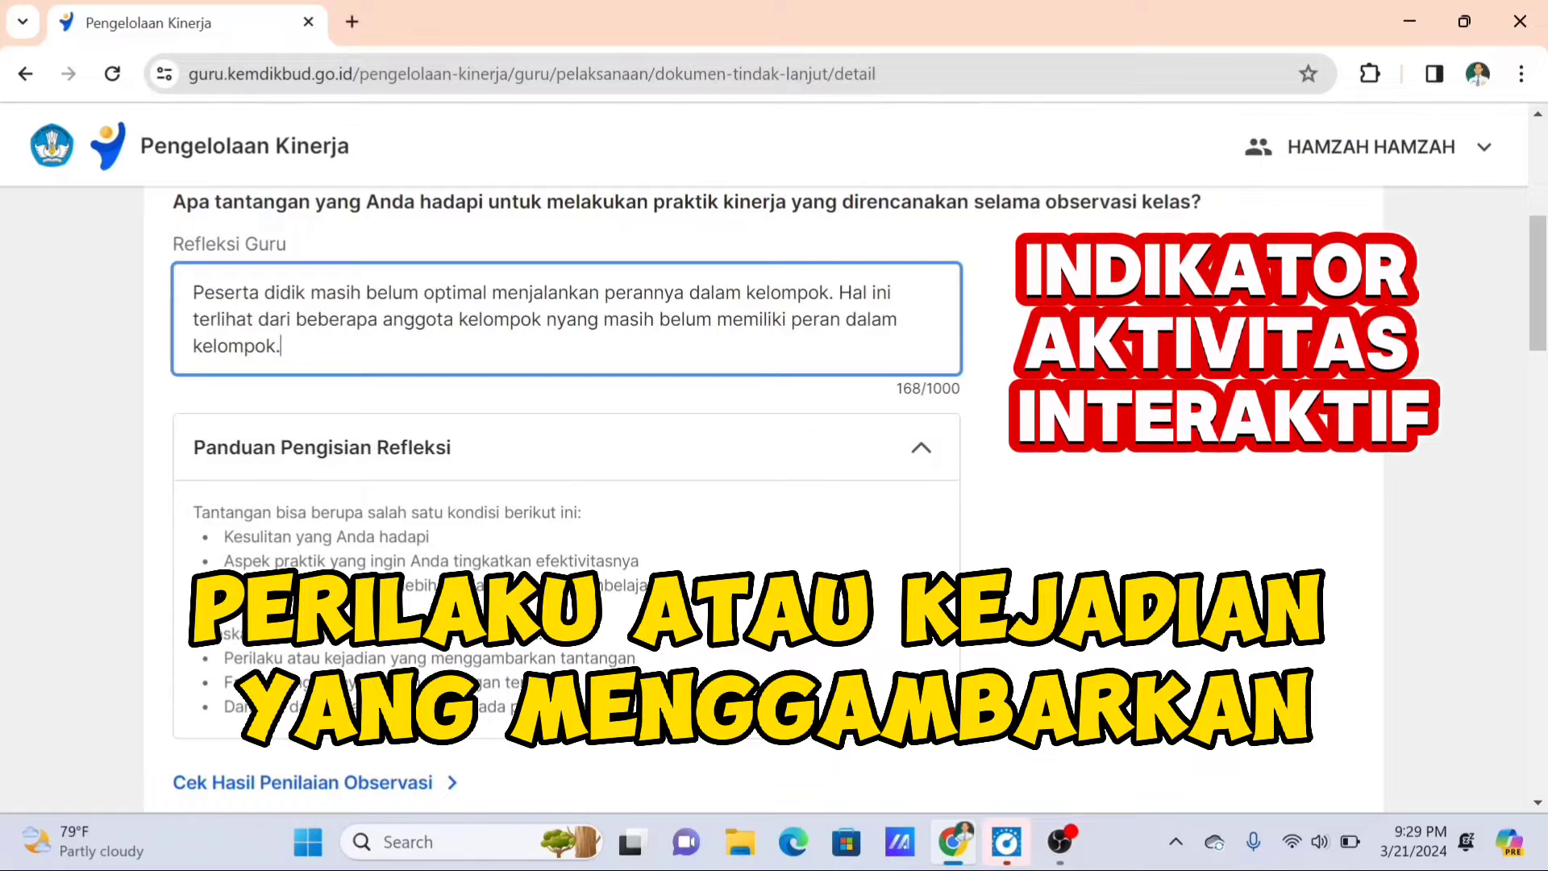
# Start a new line in the Refleksi Guru answer for the causing factor with "Berdasarkan hal tersebut saya ingin"
pyautogui.press('Return')
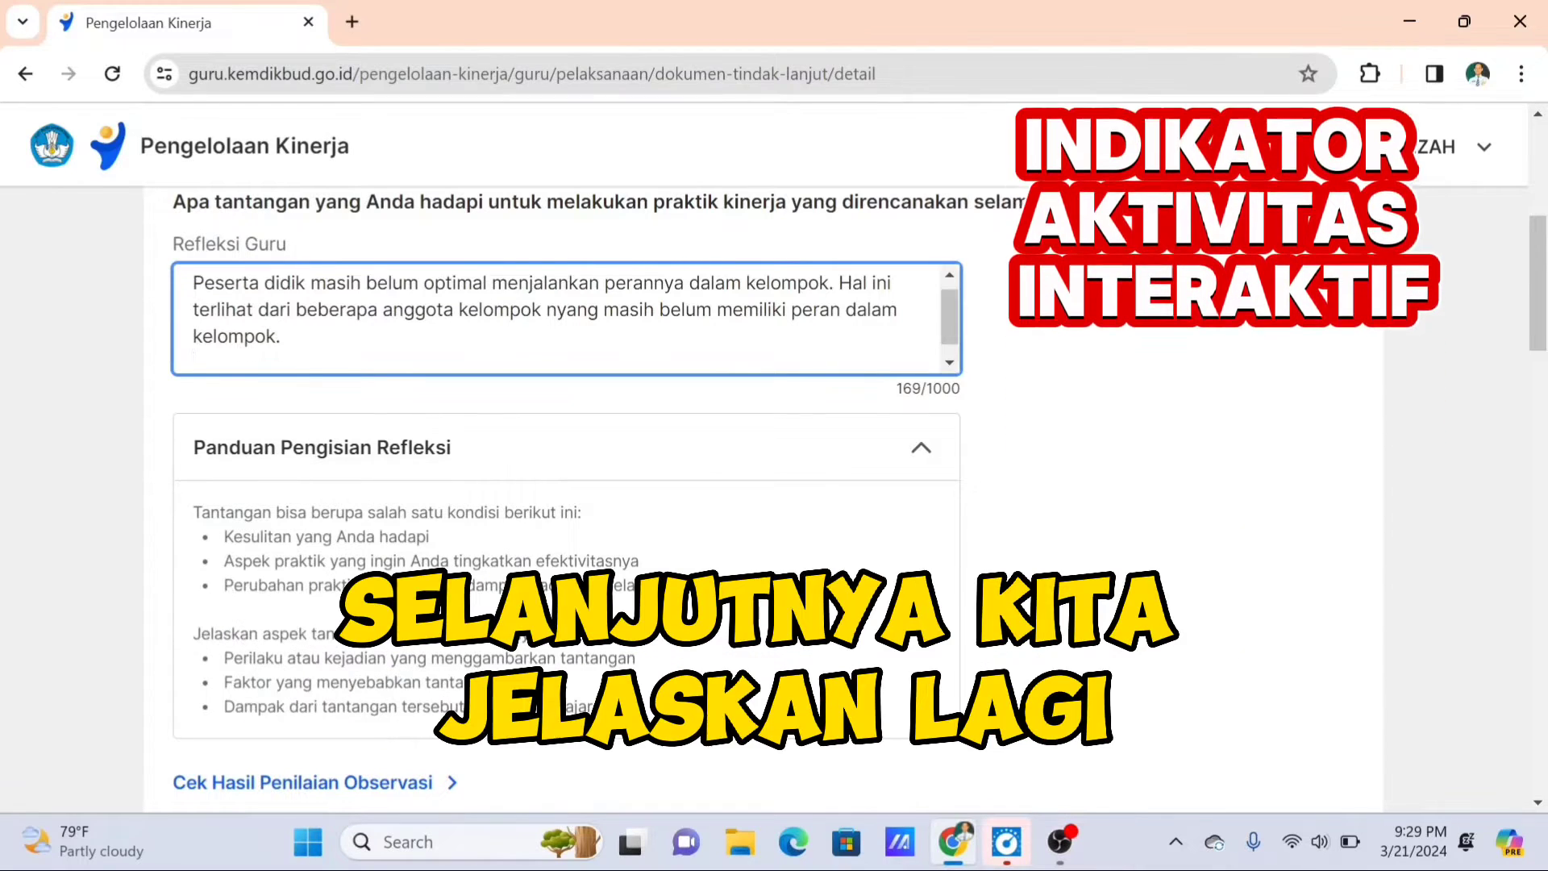
pyautogui.moveTo(225, 683); pyautogui.dragTo(568, 684)
pyautogui.click(199, 363)
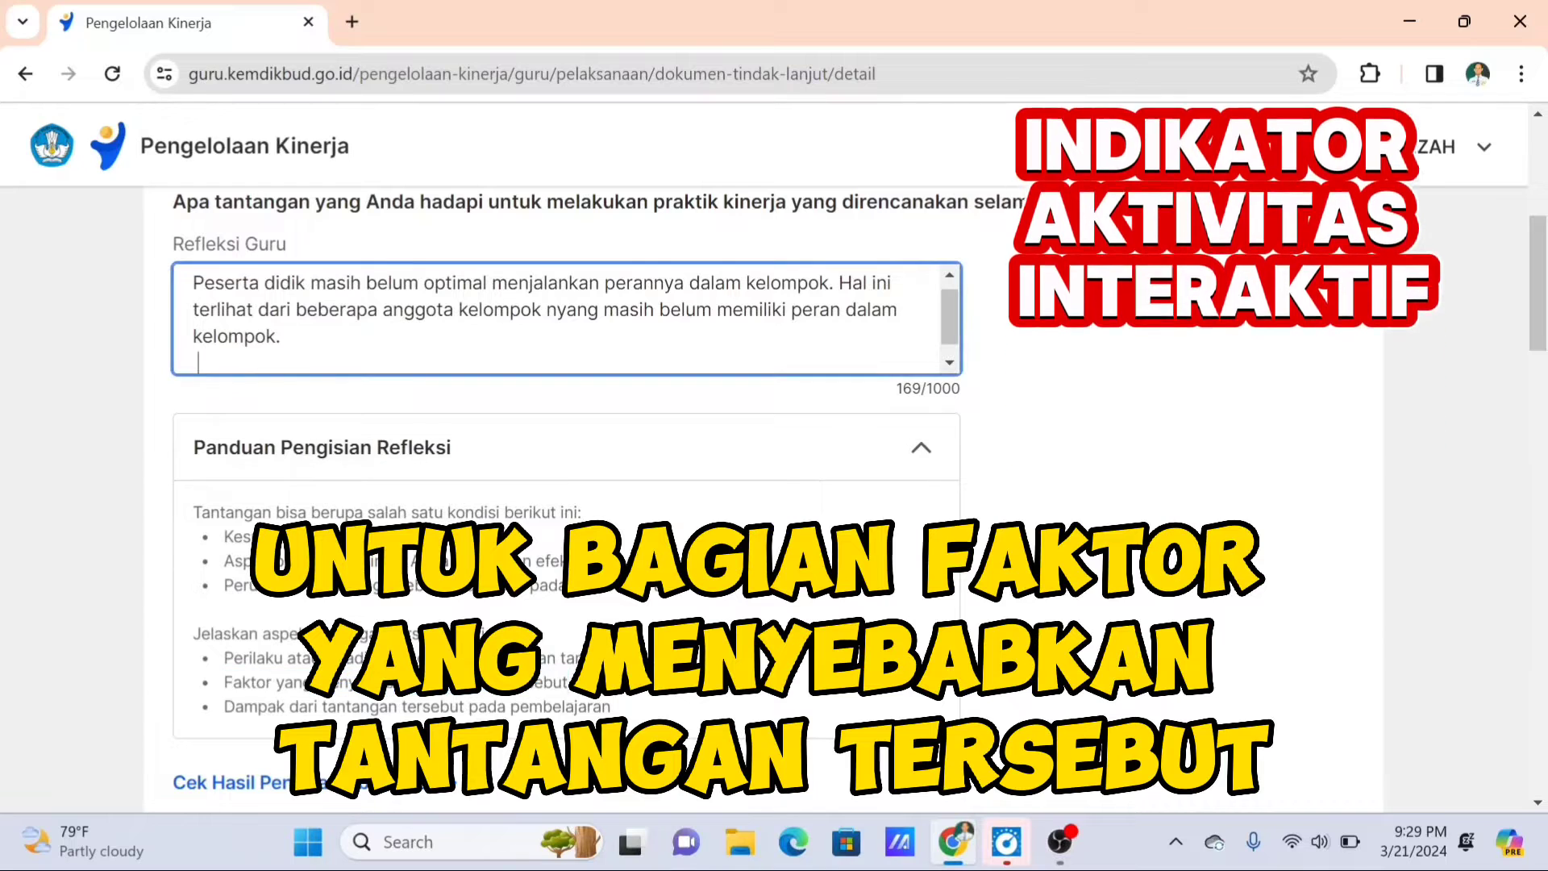
pyautogui.press('BackSpace')
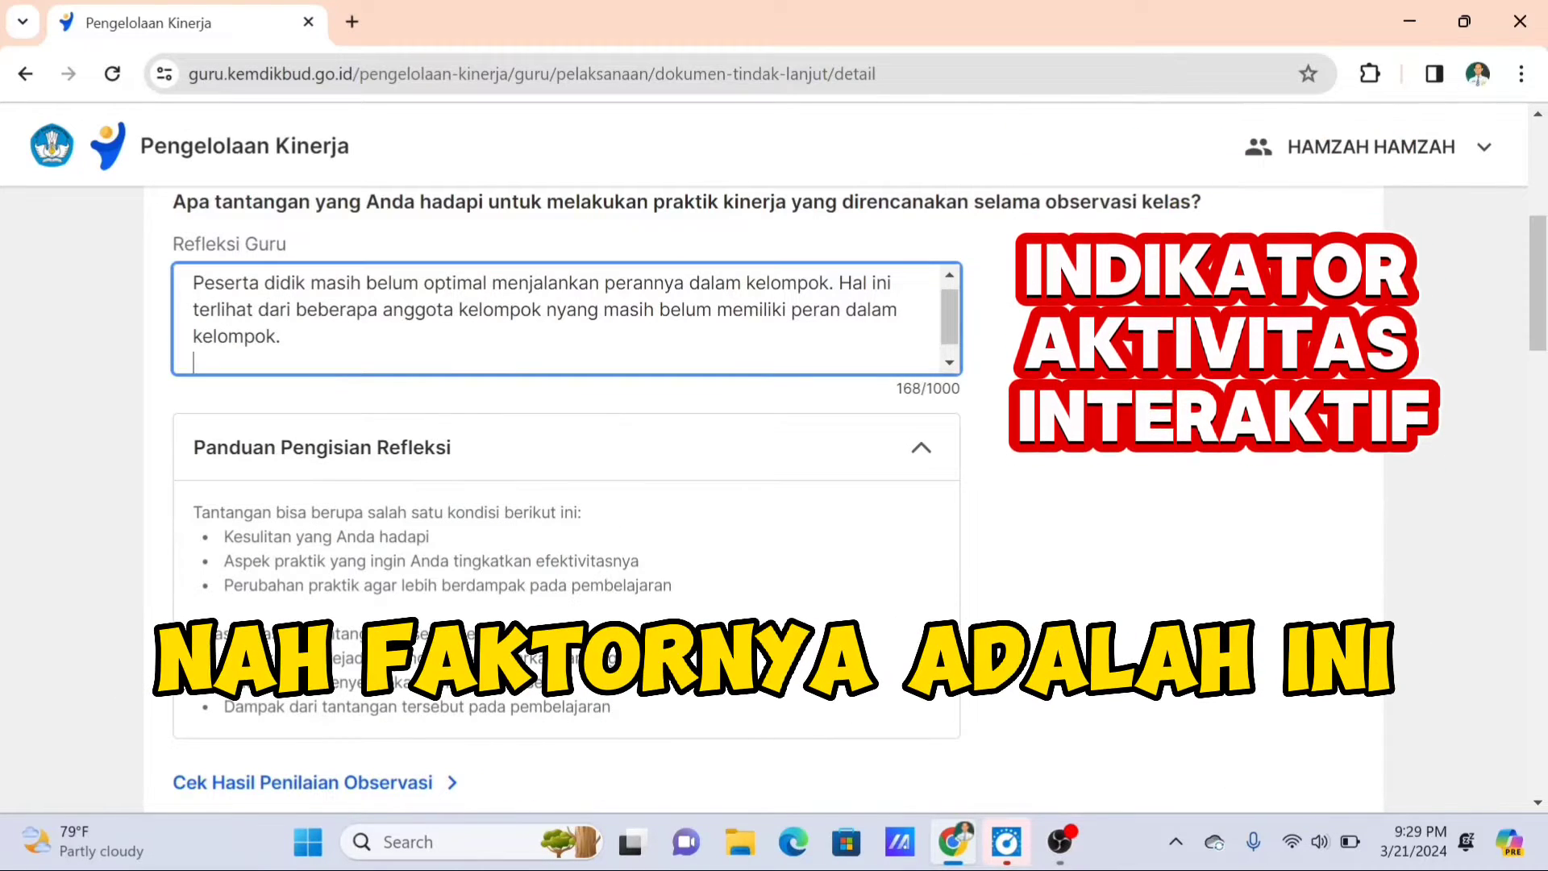
pyautogui.write('Berdasr')
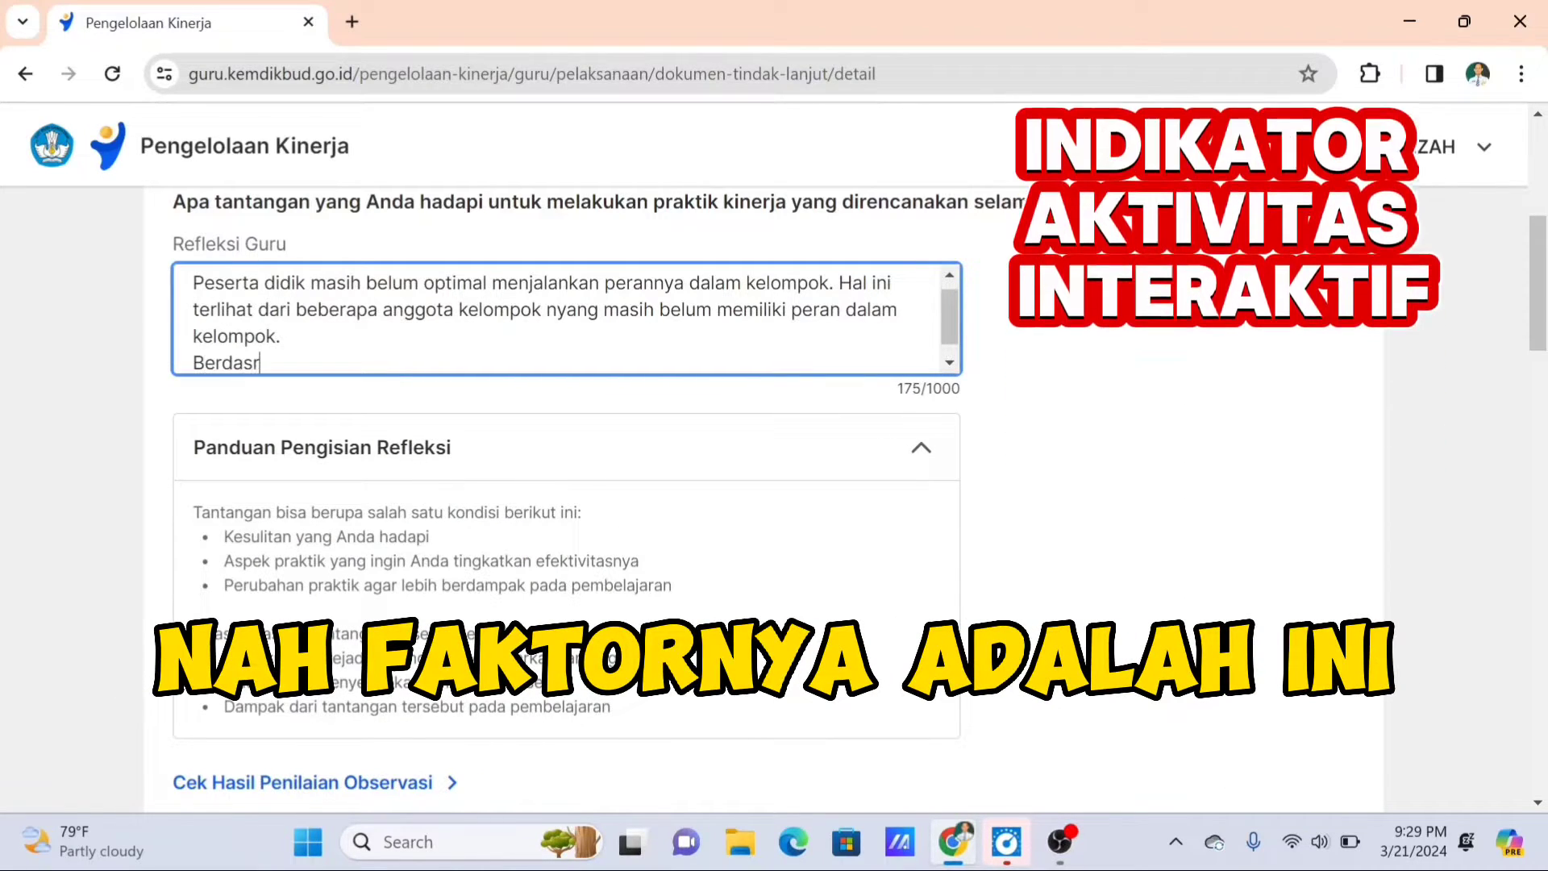
pyautogui.press('BackSpace')
pyautogui.write('arkan')
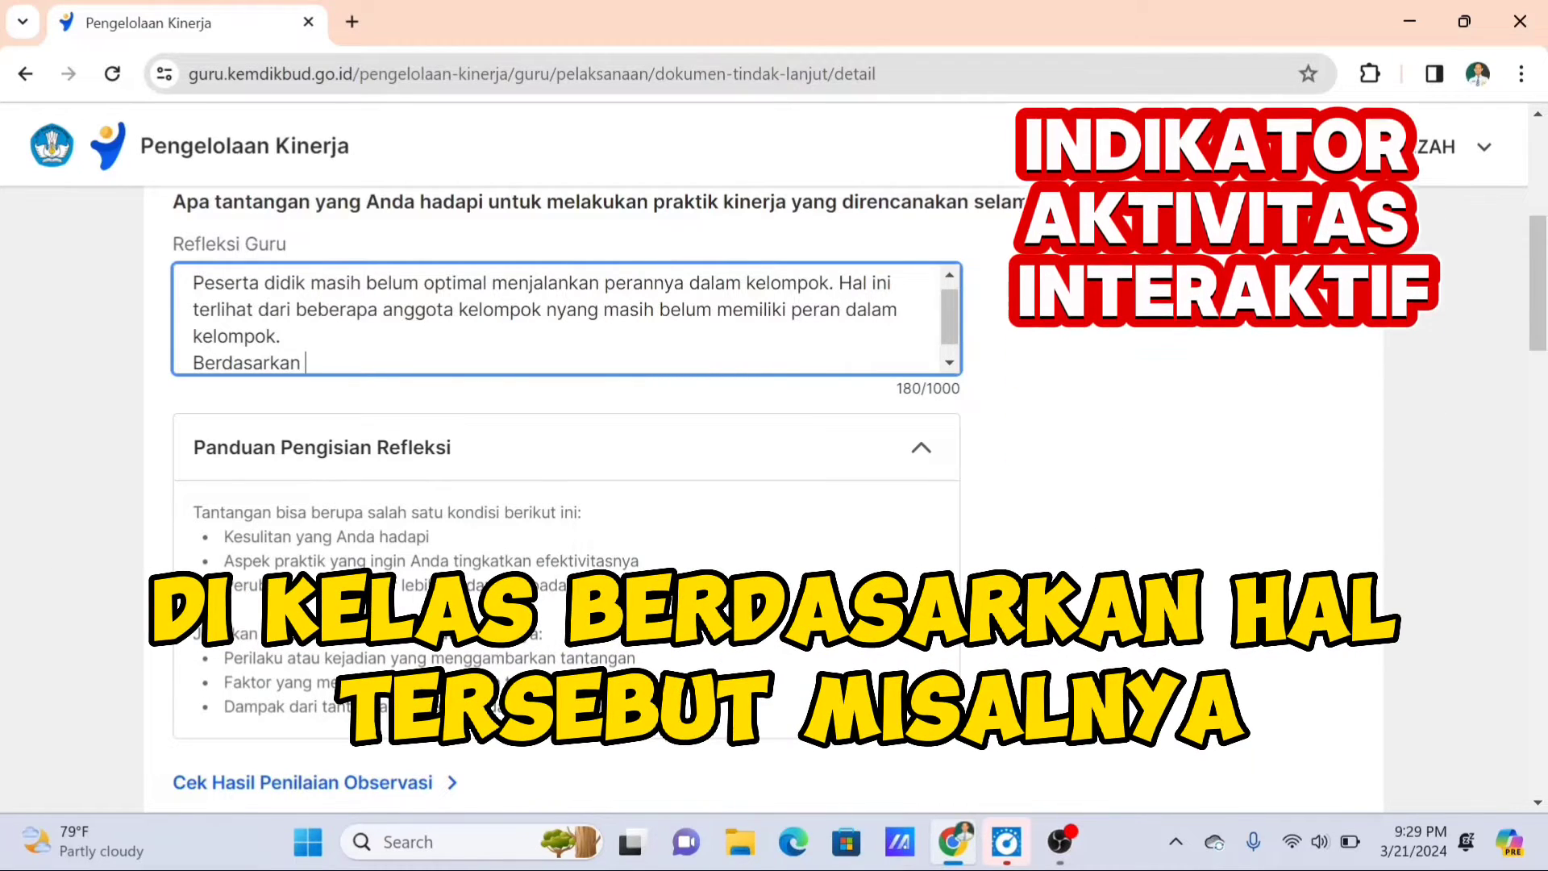
pyautogui.write(' hal ters')
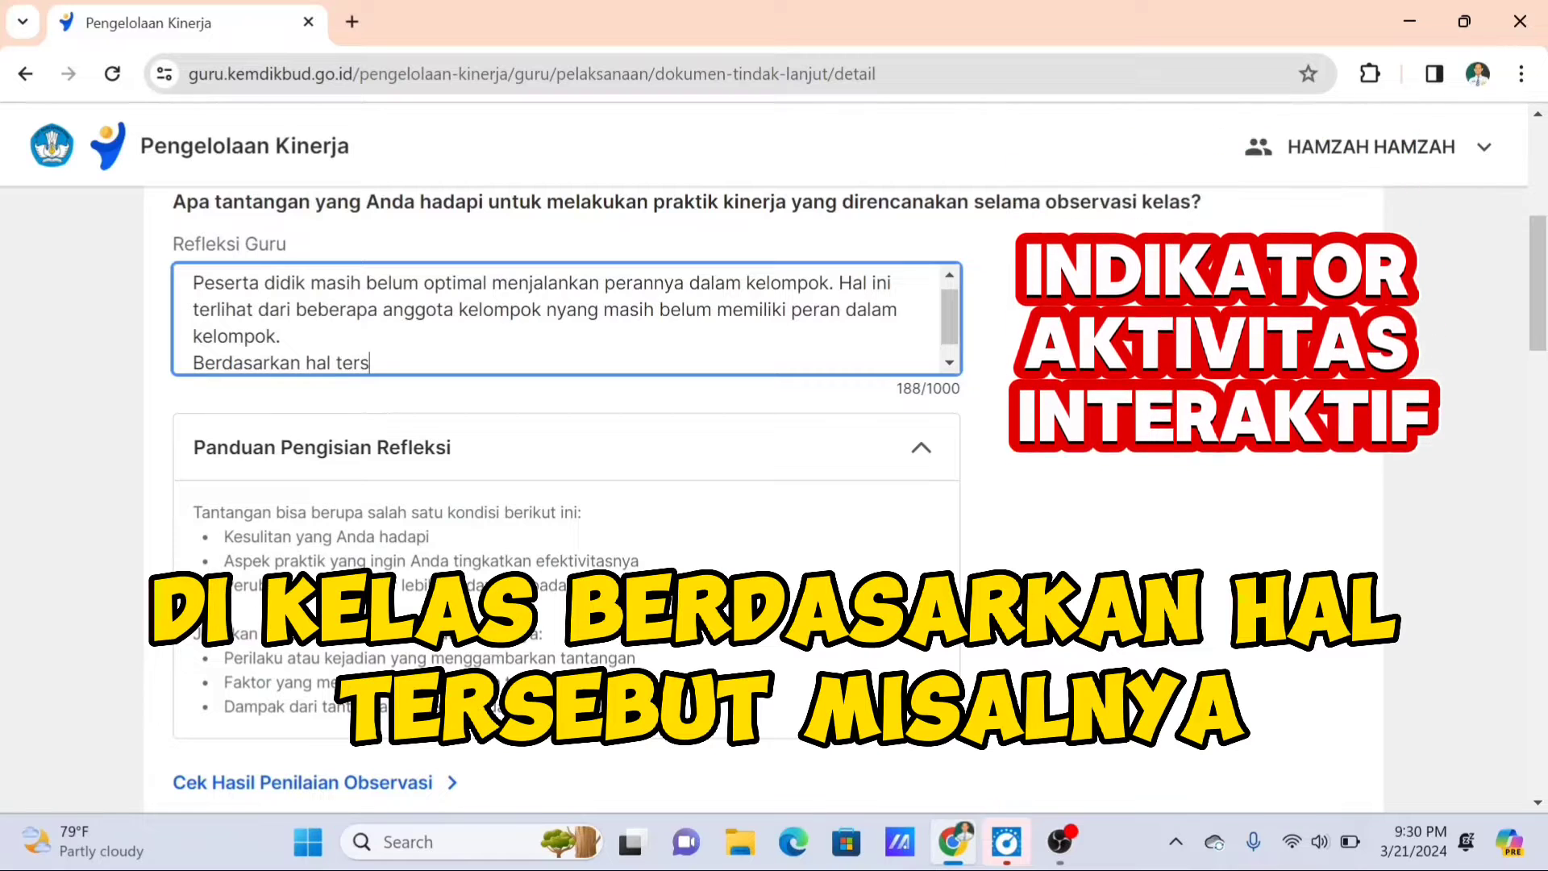
pyautogui.write('ebut sau')
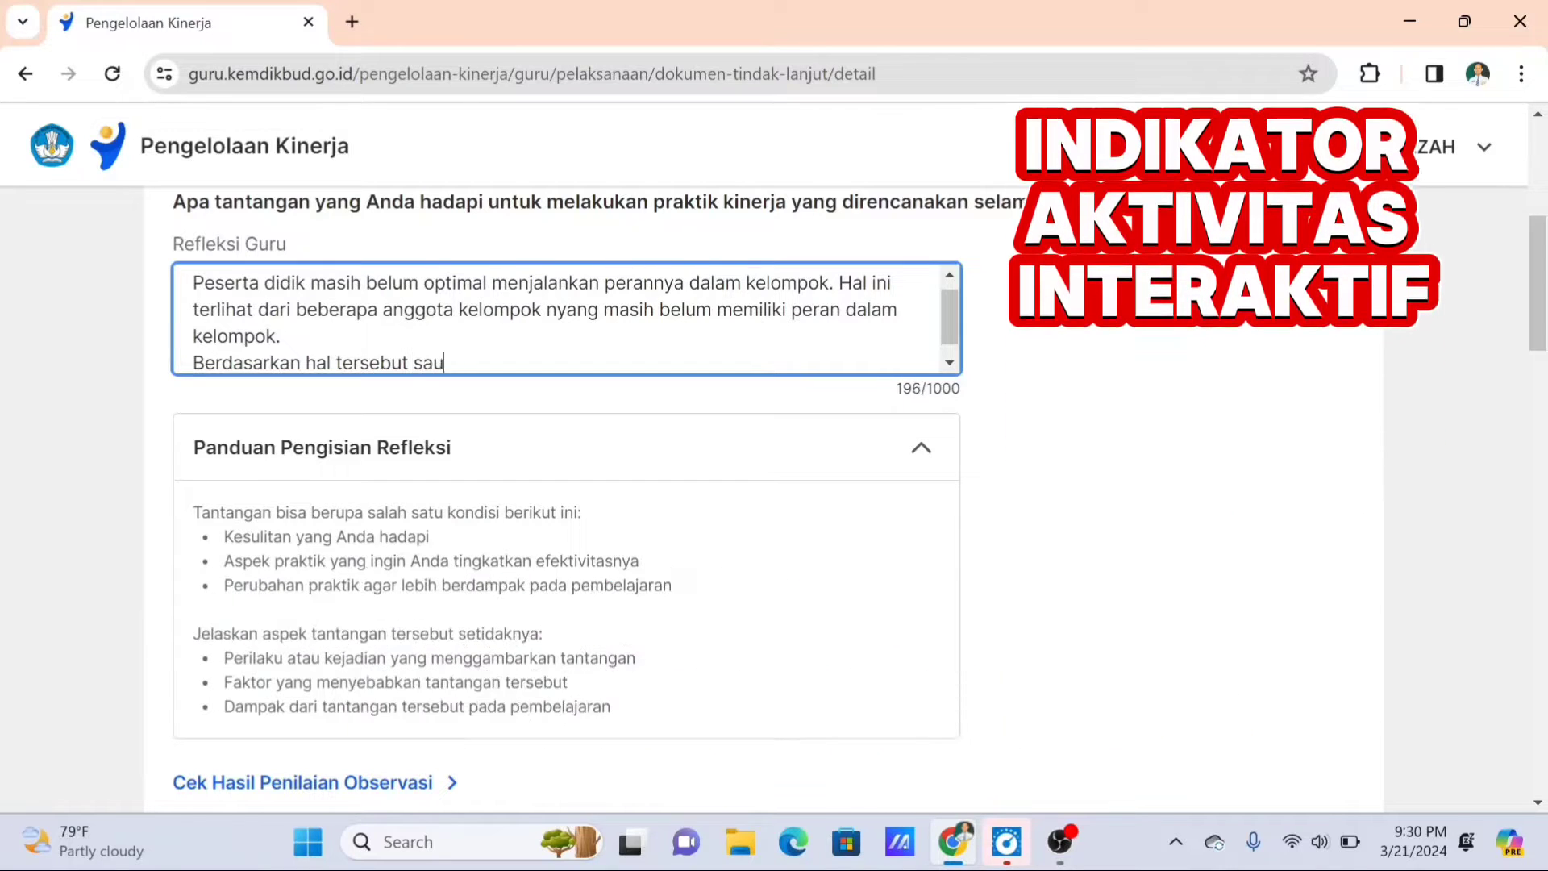
pyautogui.press('BackSpace')
pyautogui.write('ya ingin')
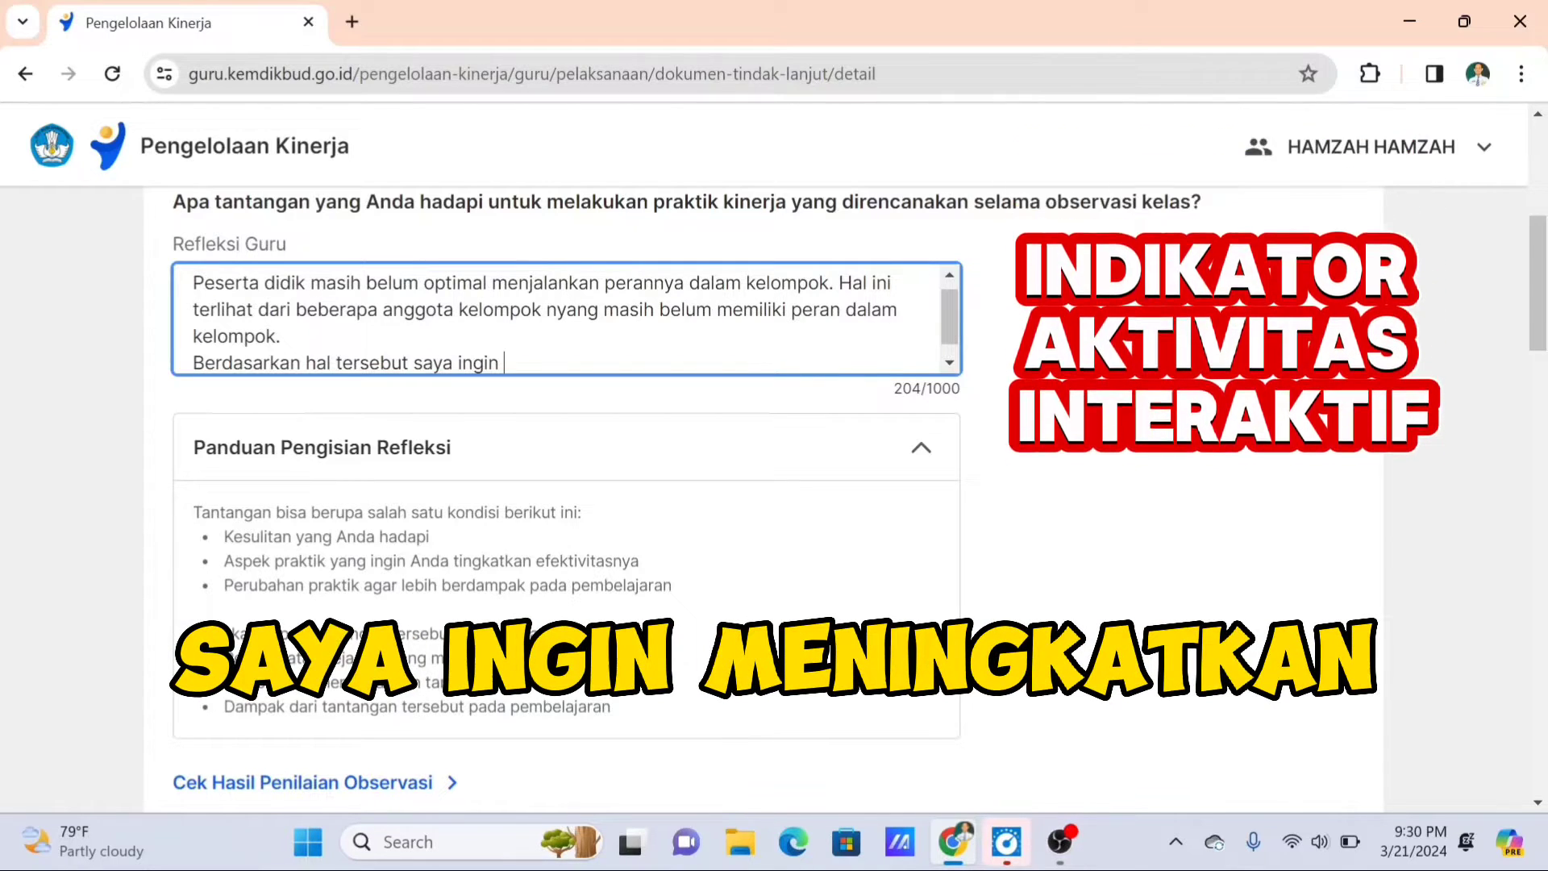
# Finish the "Berdasarkan hal tersebut" sentence with "meningkatkan kinerja terkait efektivitas pembagian peran murid dalam kelompok."
pyautogui.write('meningkatka')
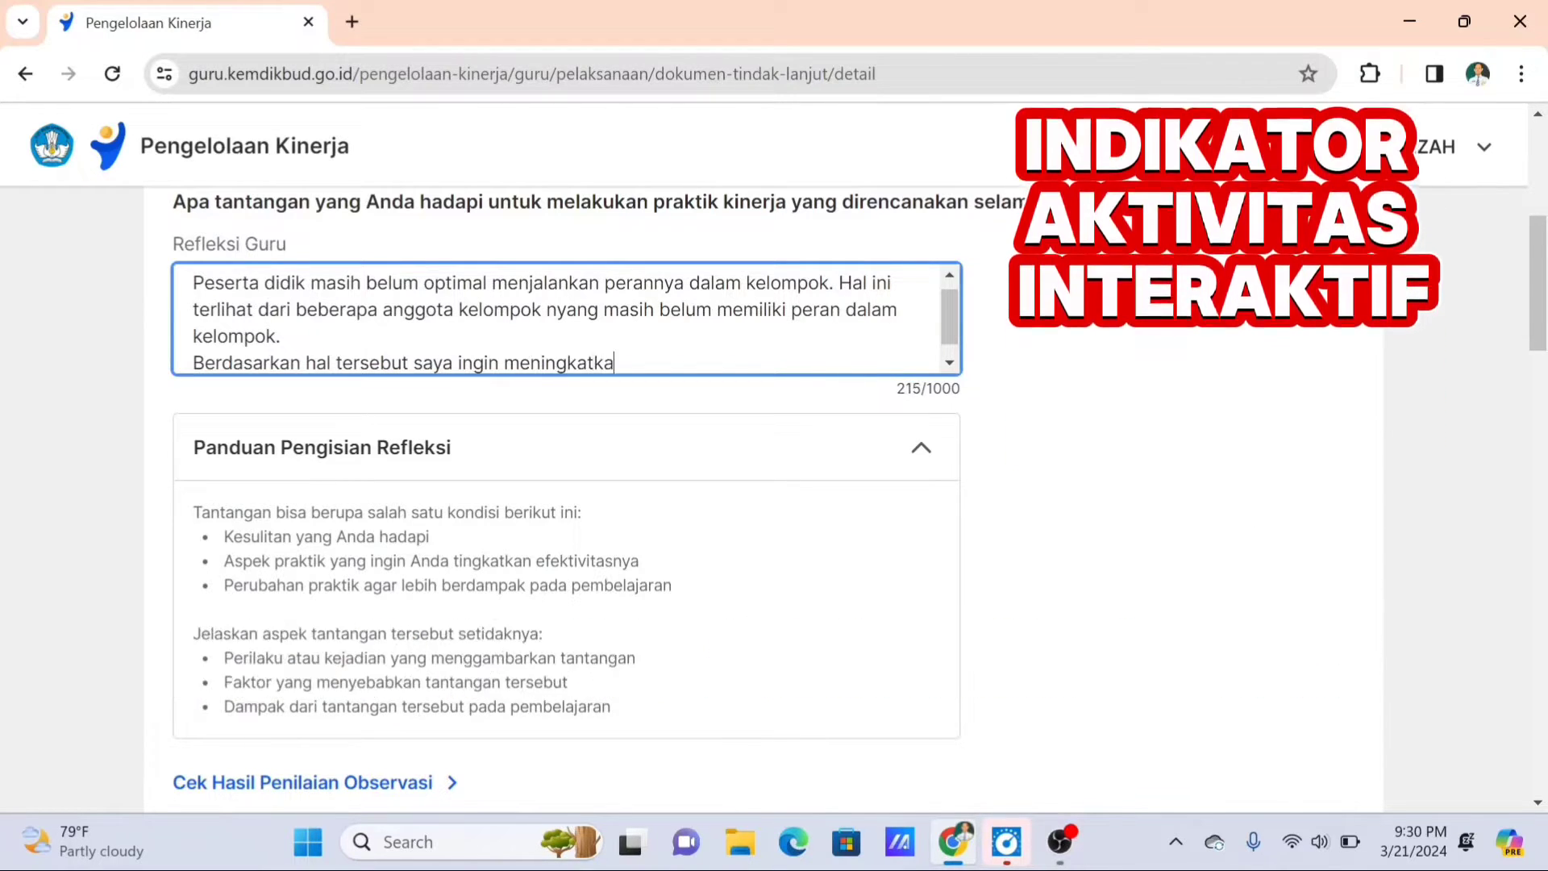
pyautogui.write('n kine')
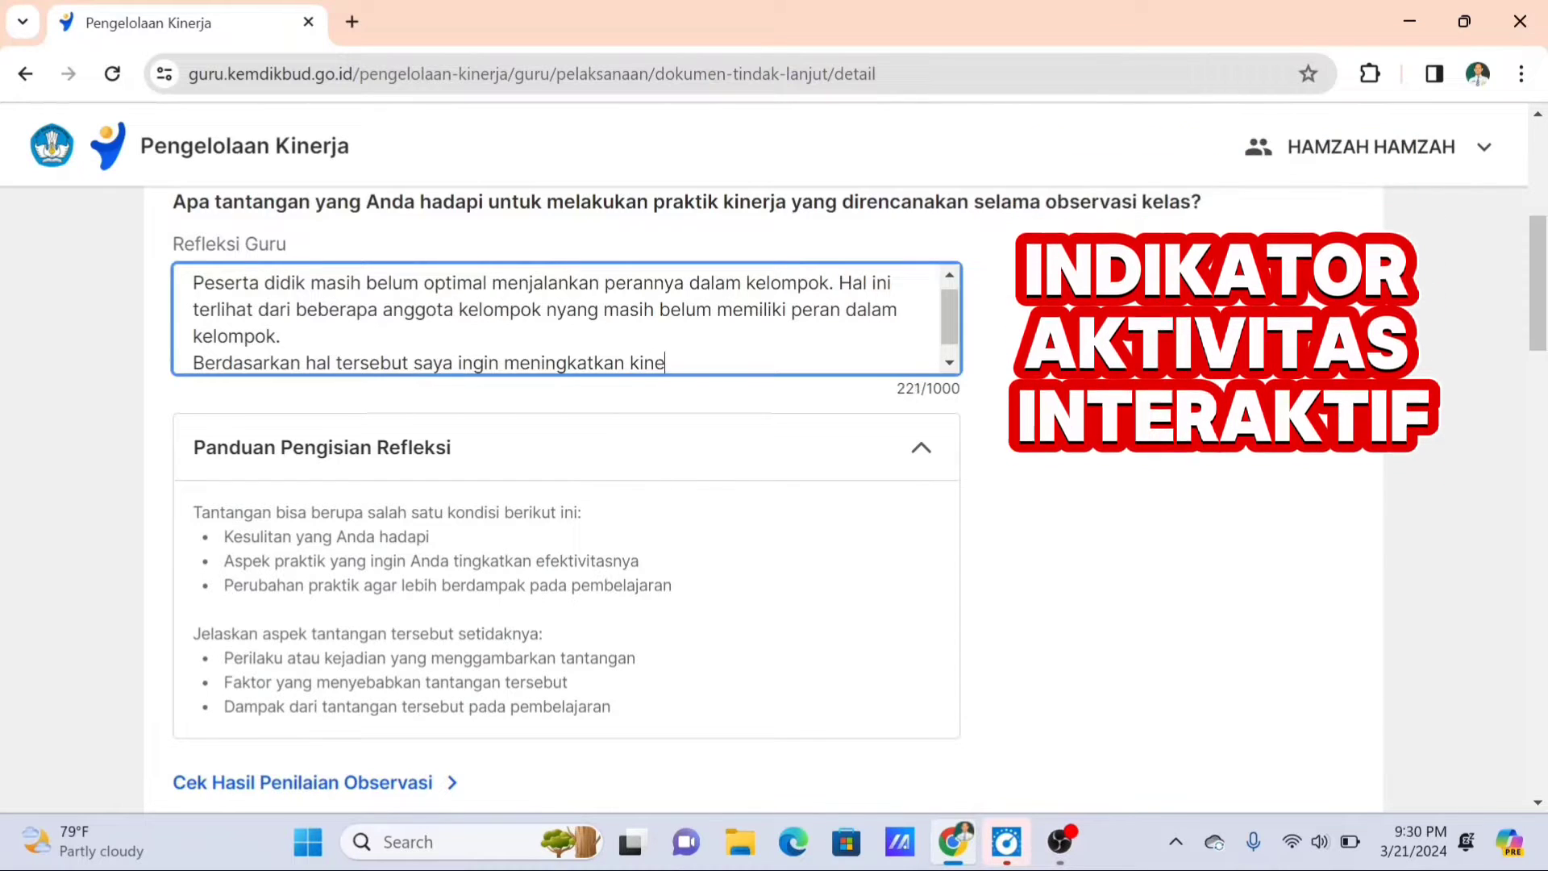
pyautogui.write('rja terkait efektivitas')
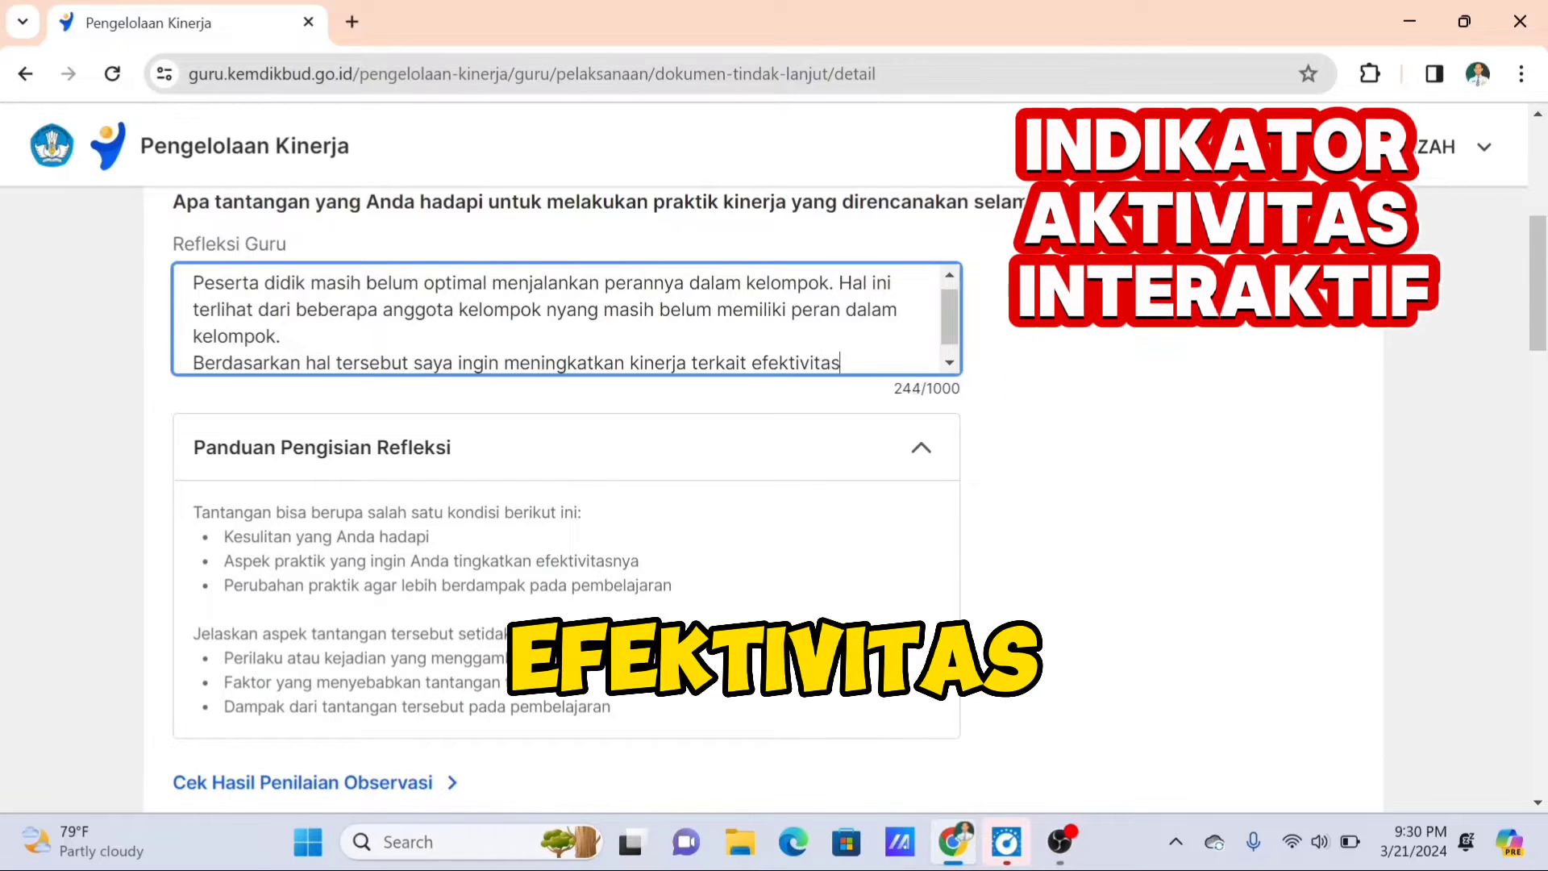
pyautogui.write(' pembag')
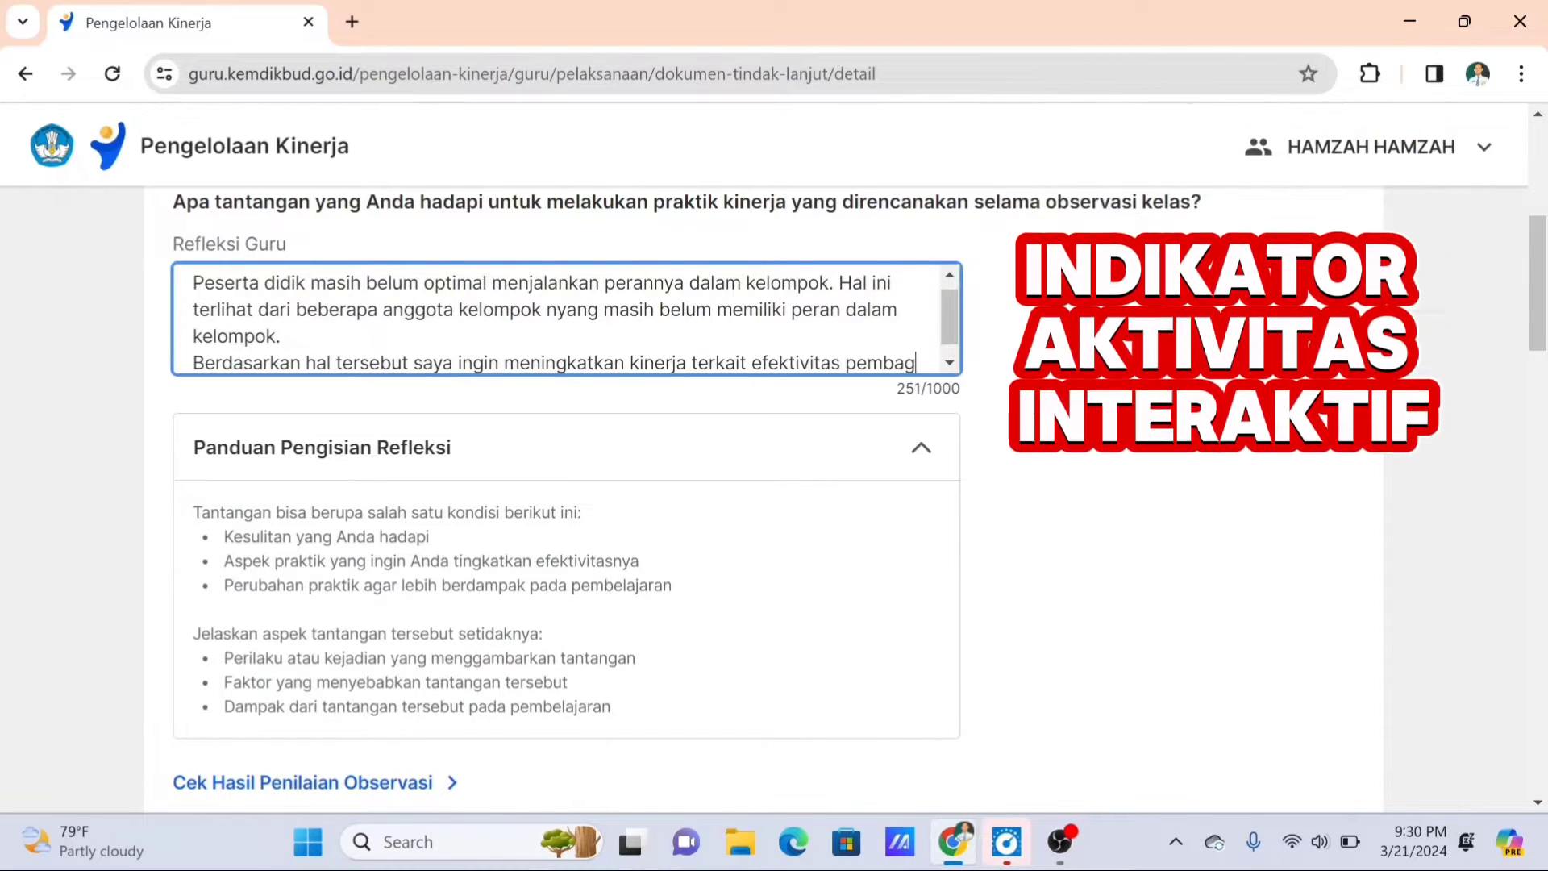
pyautogui.write('ian pera')
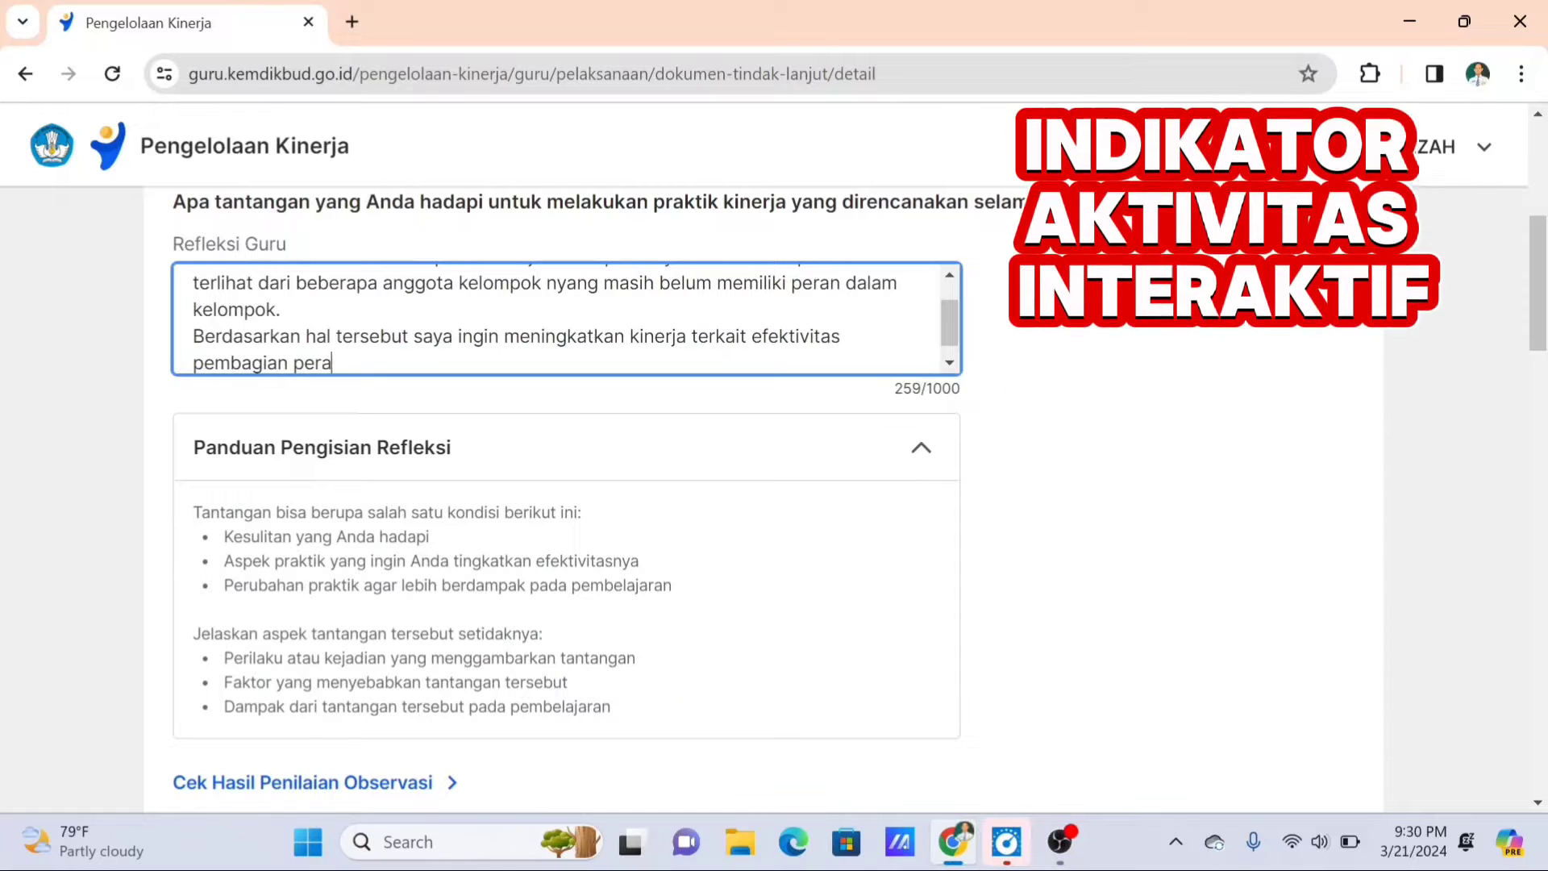
pyautogui.write('n ')
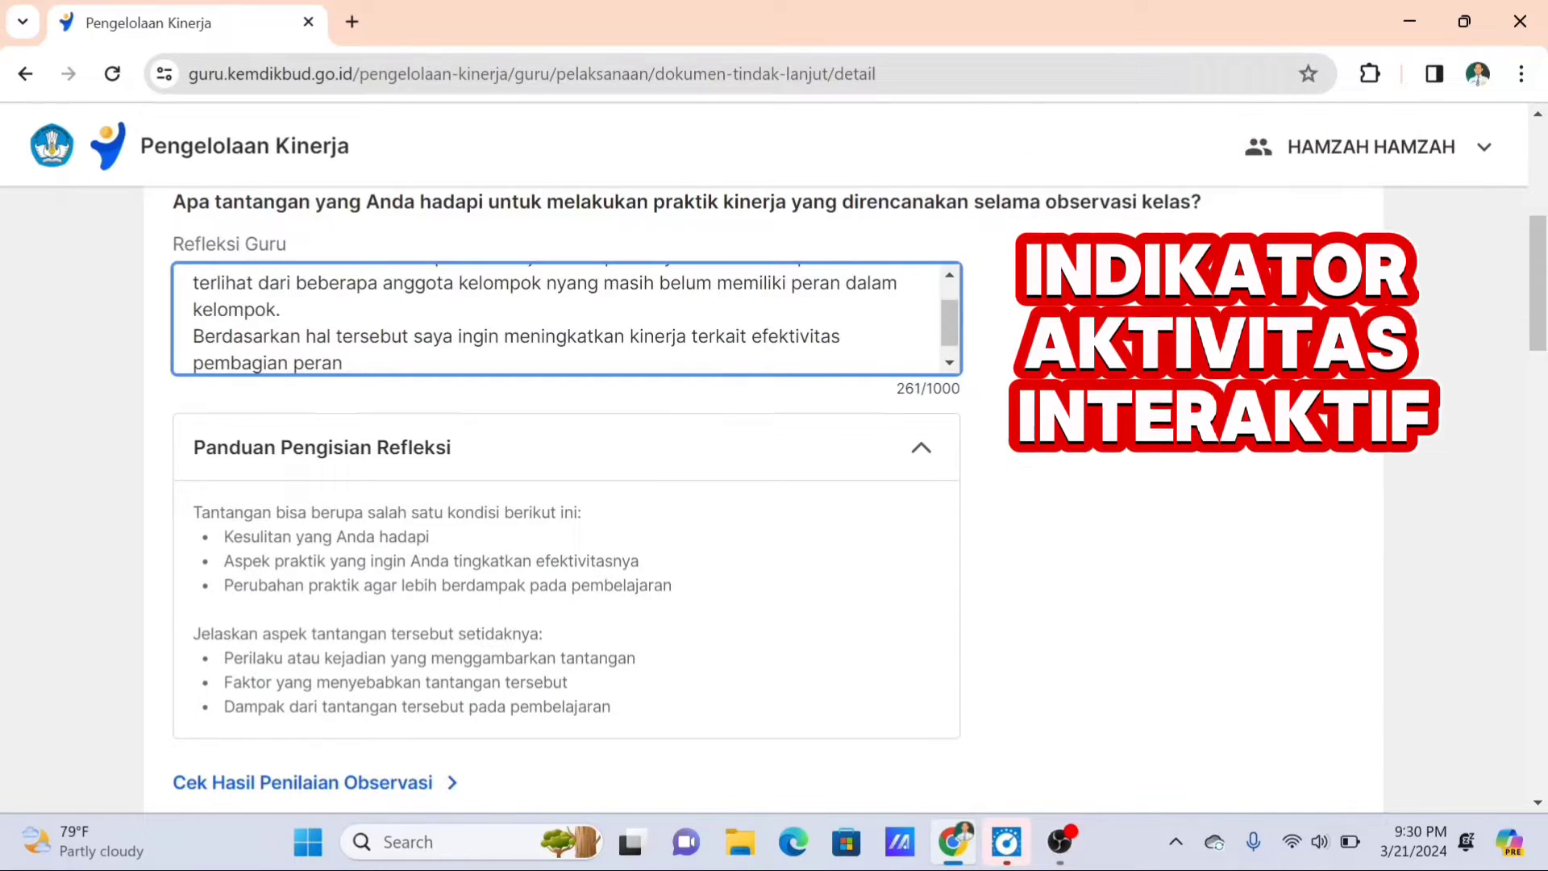
pyautogui.write('murid dalam')
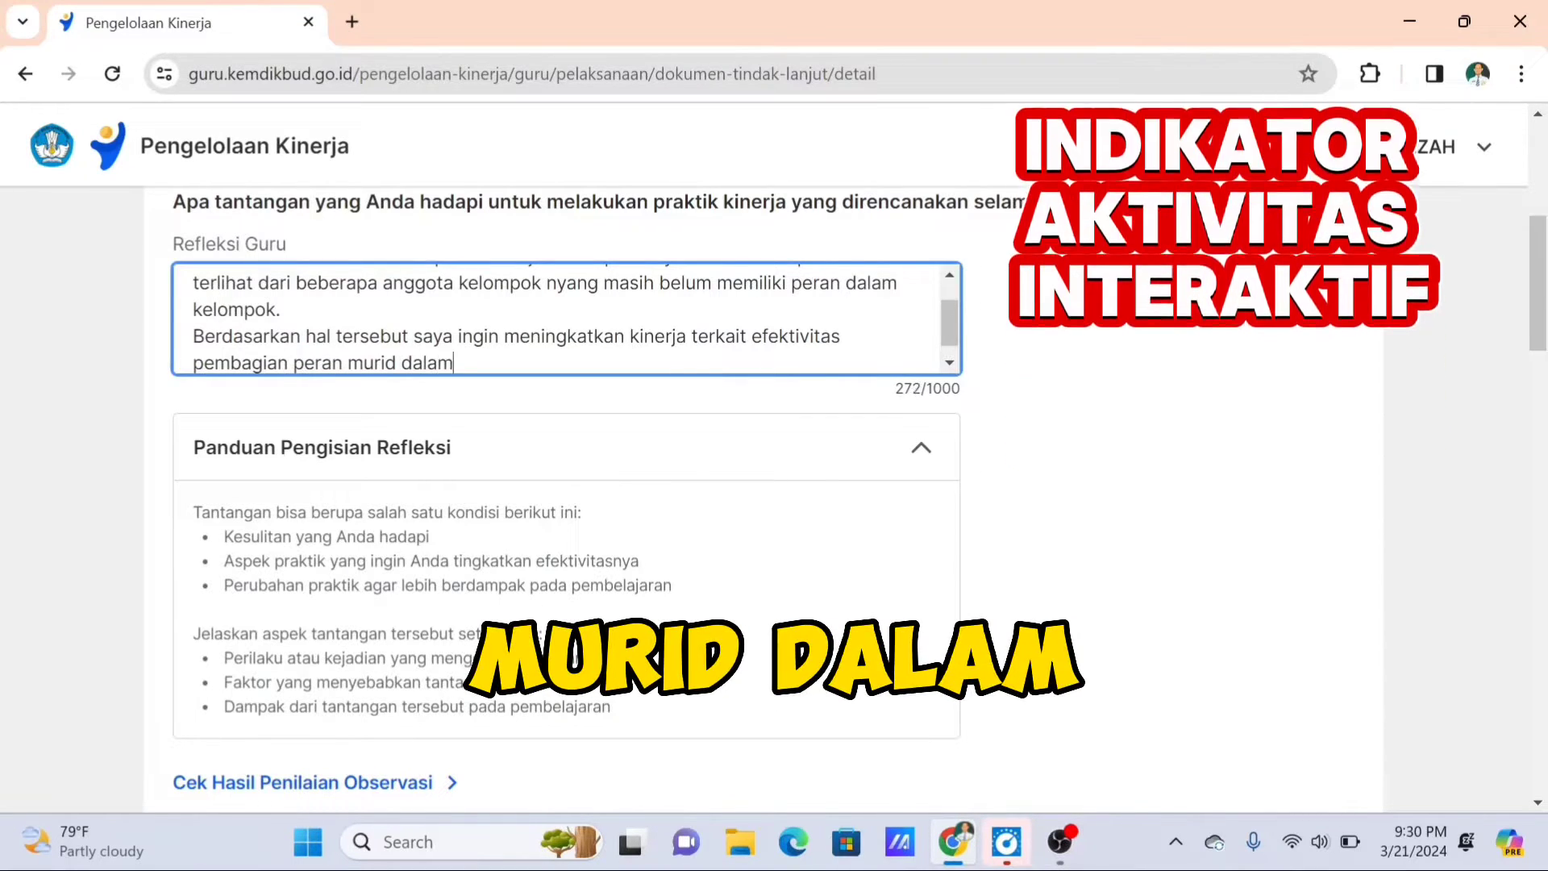
pyautogui.write(' kelompok')
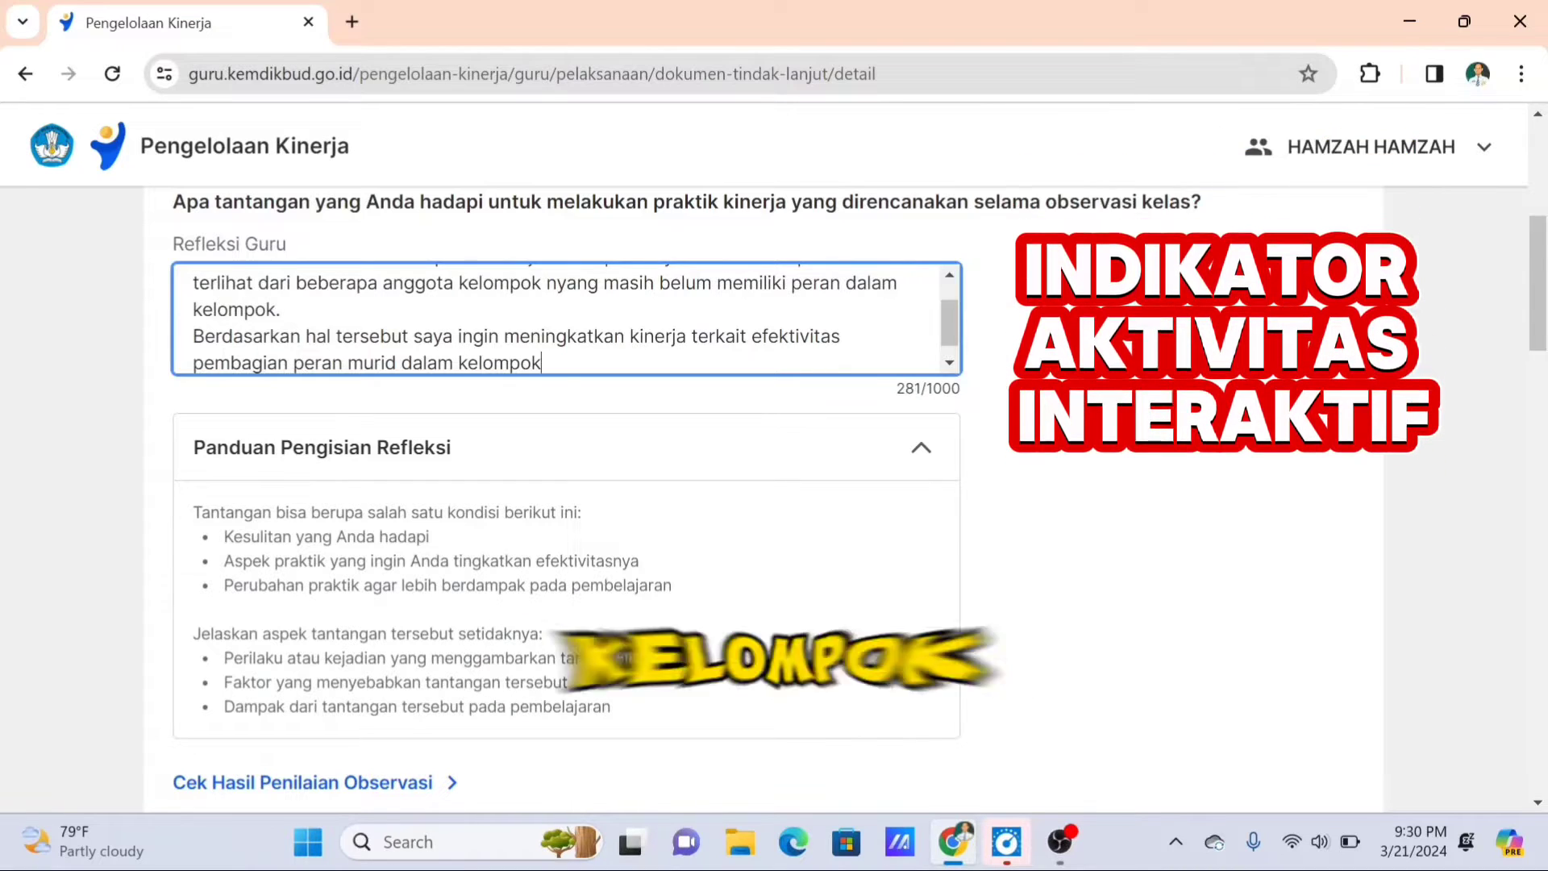
pyautogui.write('. ')
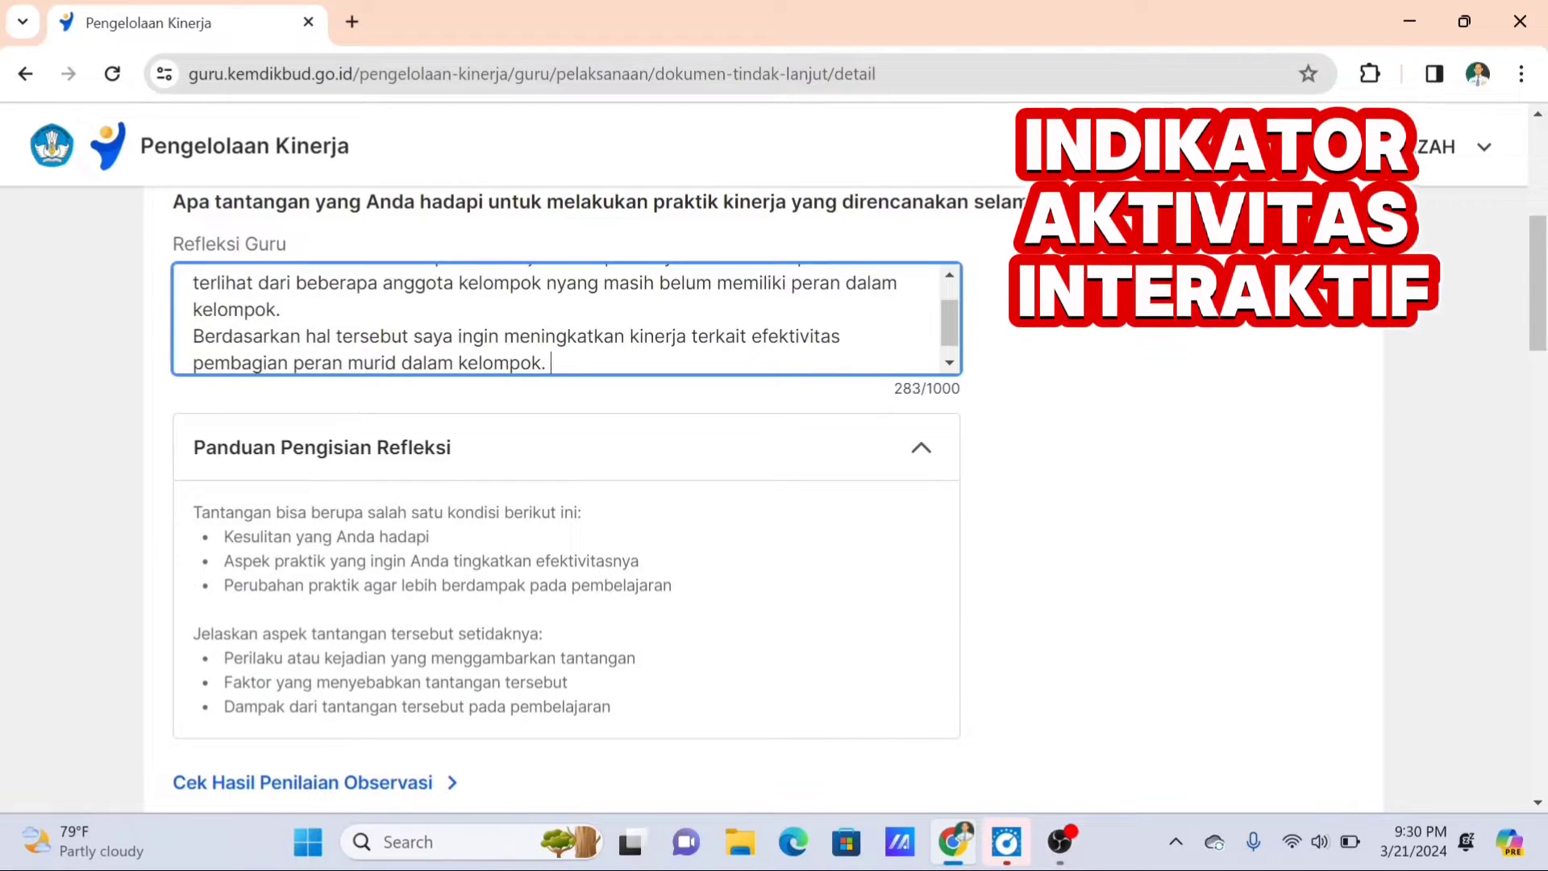
# Begin a new sentence after "dalam kelompok." in the Refleksi Guru answer with "Hal tersebut dikarenakan"
pyautogui.write('Hal tersebut ')
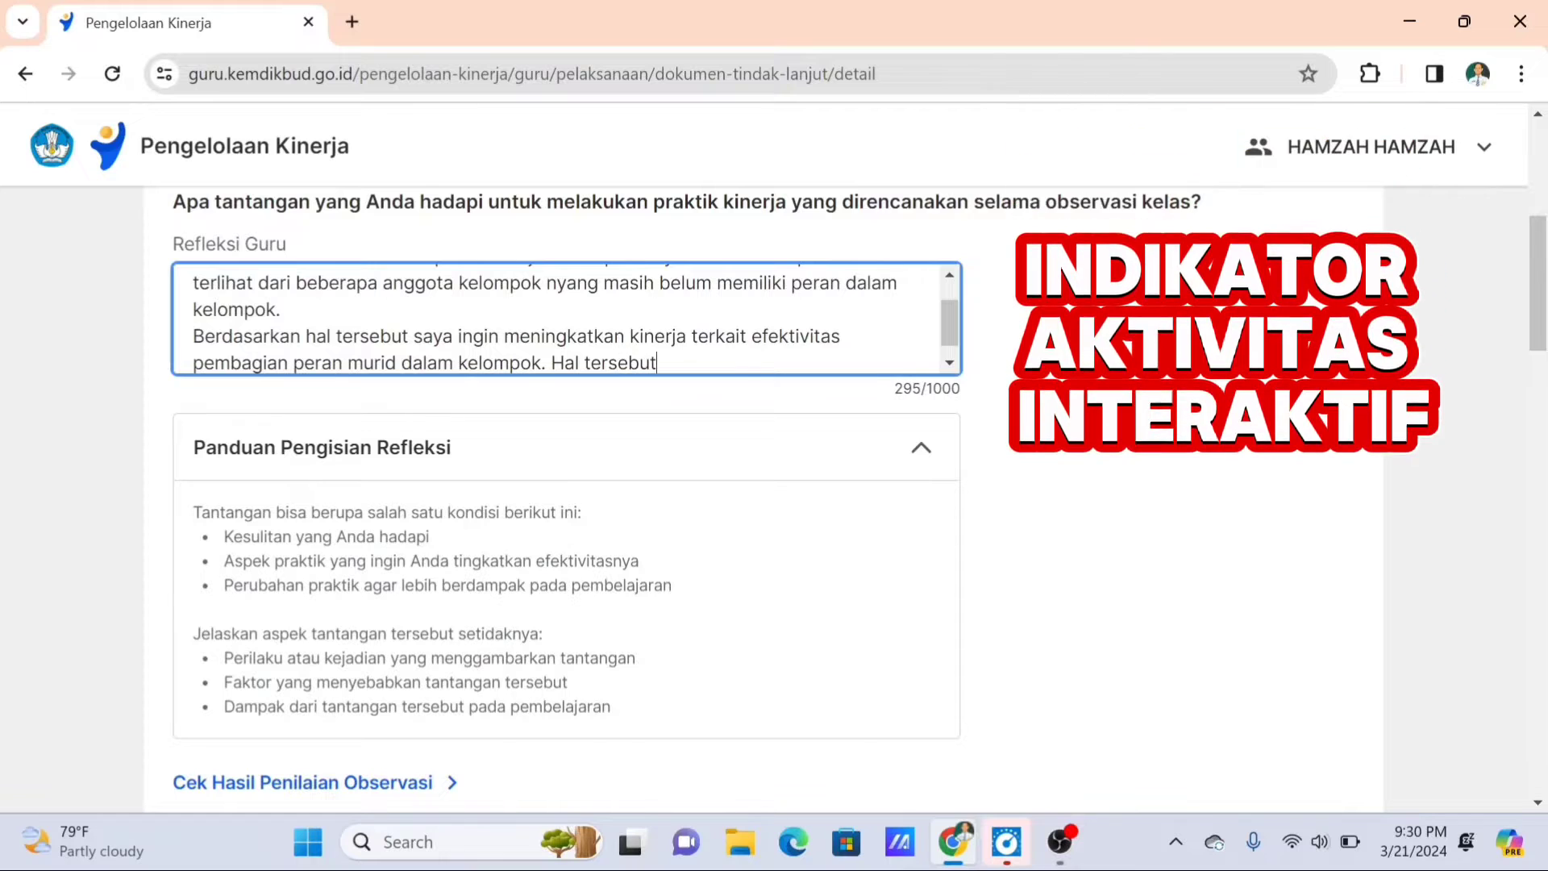
pyautogui.write('dikarenakn')
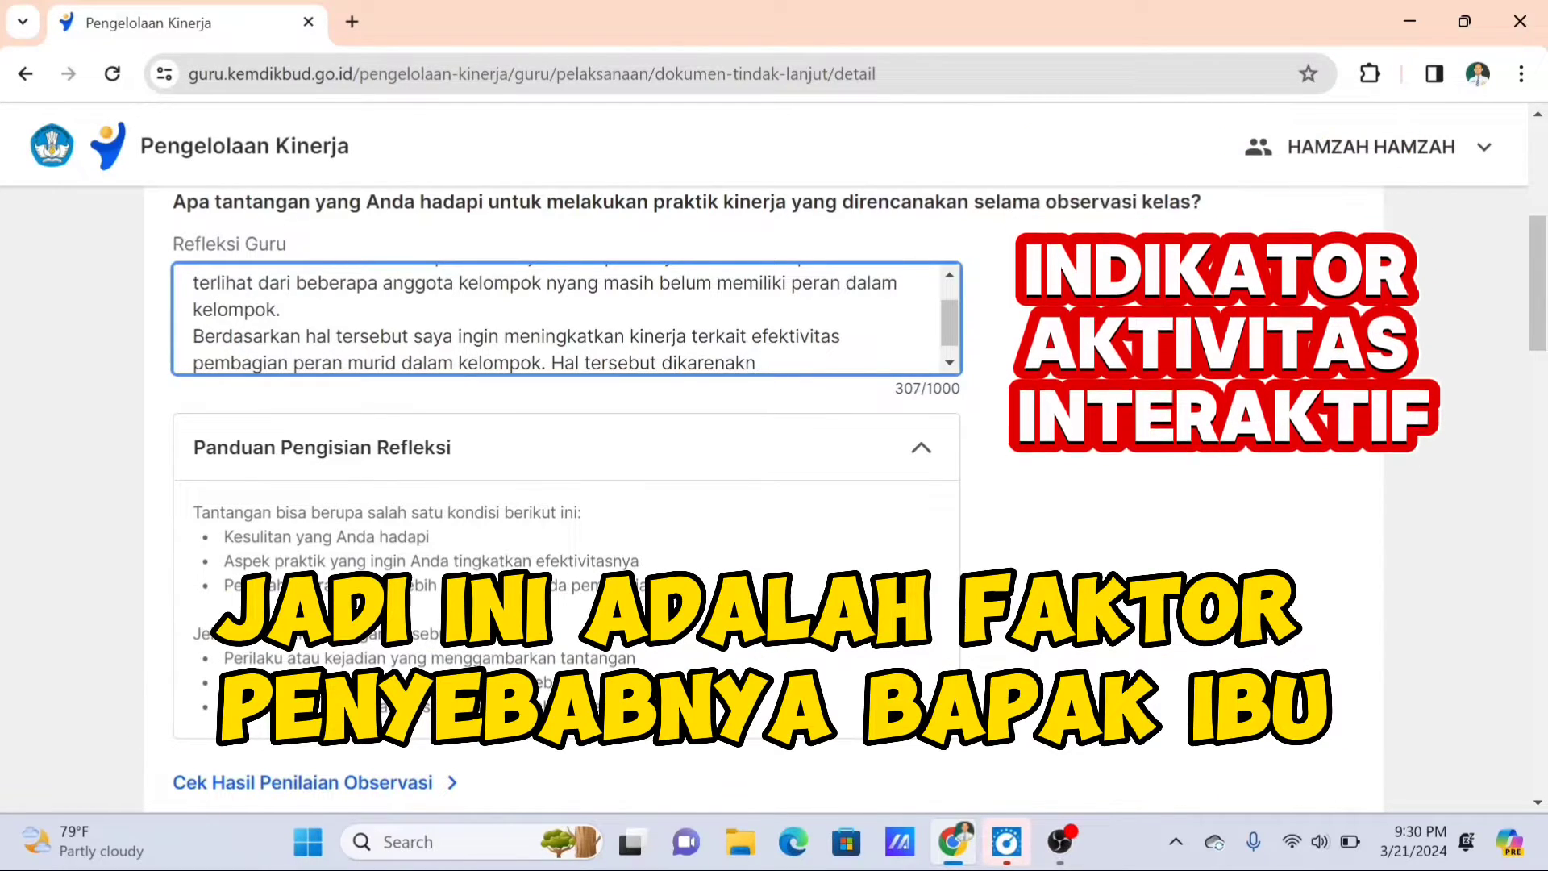
pyautogui.press('BackSpace')
pyautogui.press('BackSpace')
pyautogui.press('BackSpace')
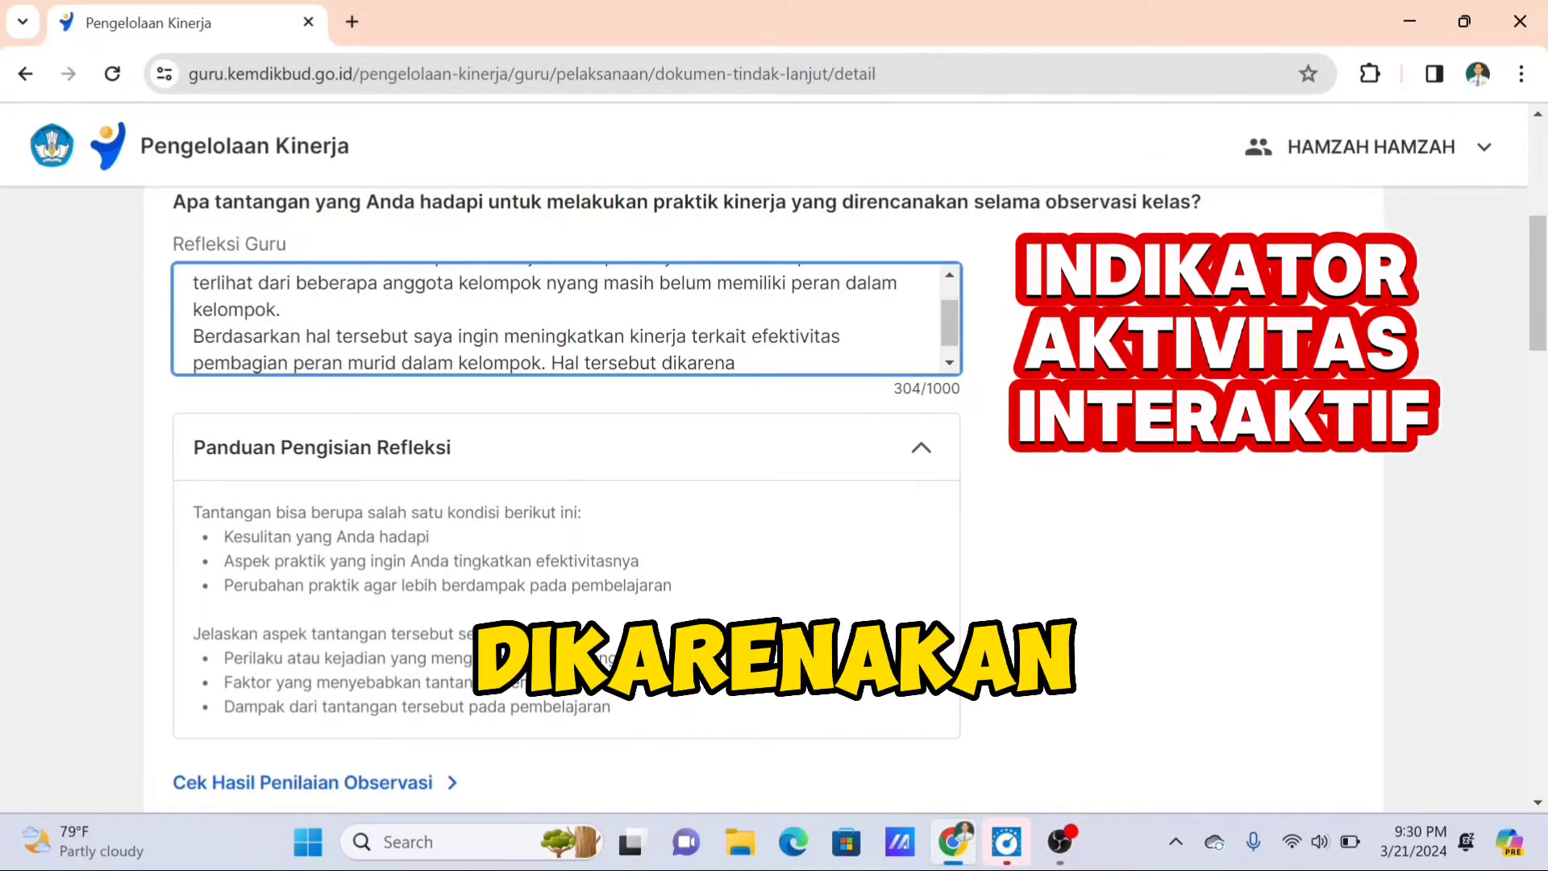
pyautogui.write('kan')
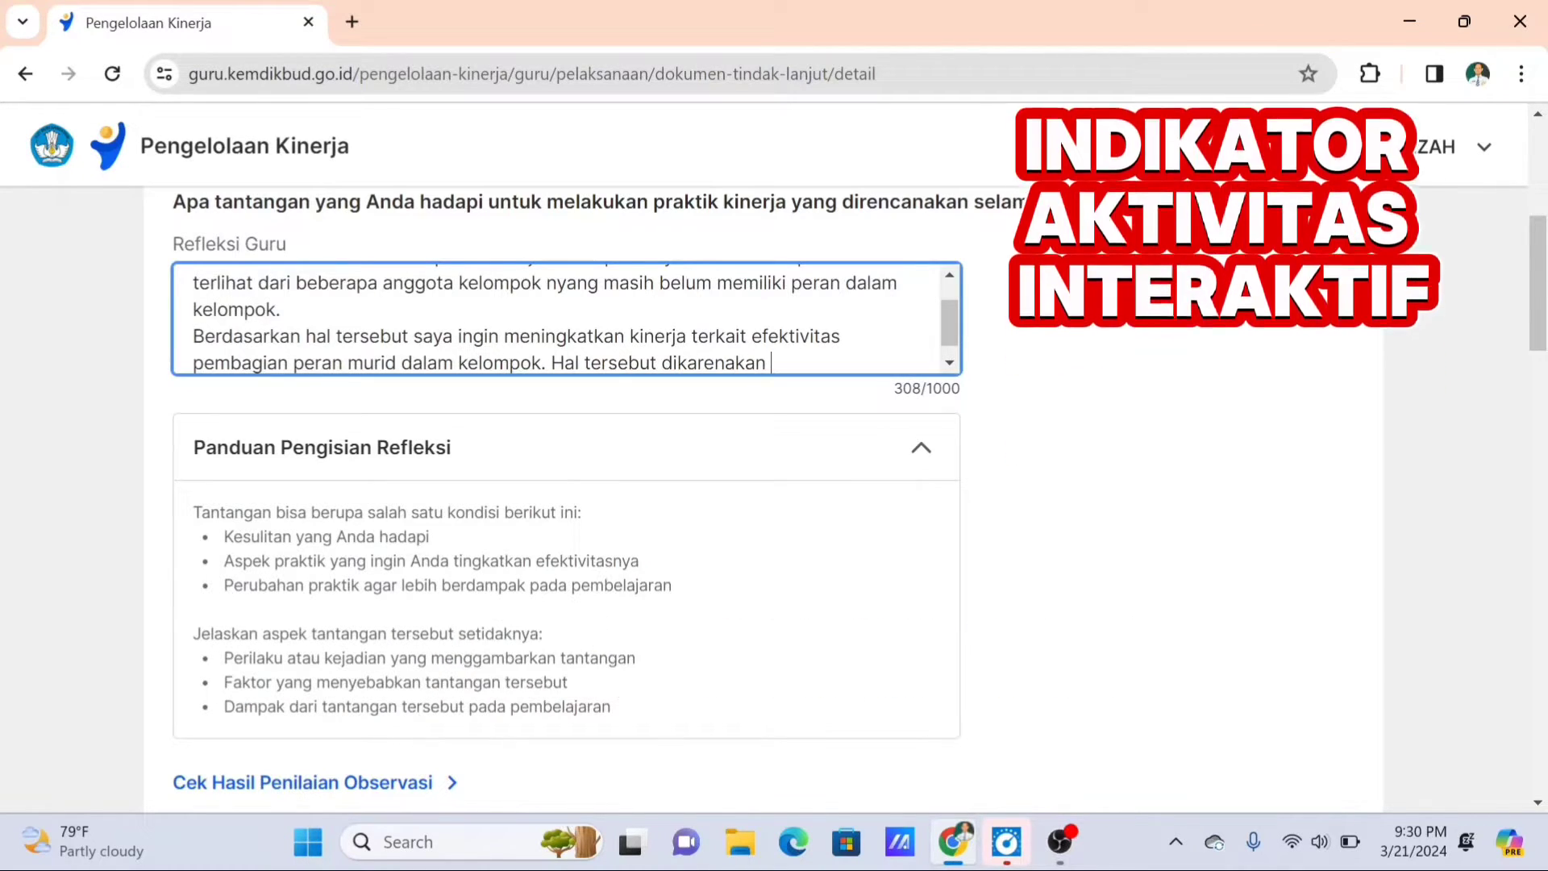
# Complete the "Hal tersebut dikarenakan" sentence with "peran yang saya bagikan tidak sesuai dengan keinginan mereka."
pyautogui.write(' peran')
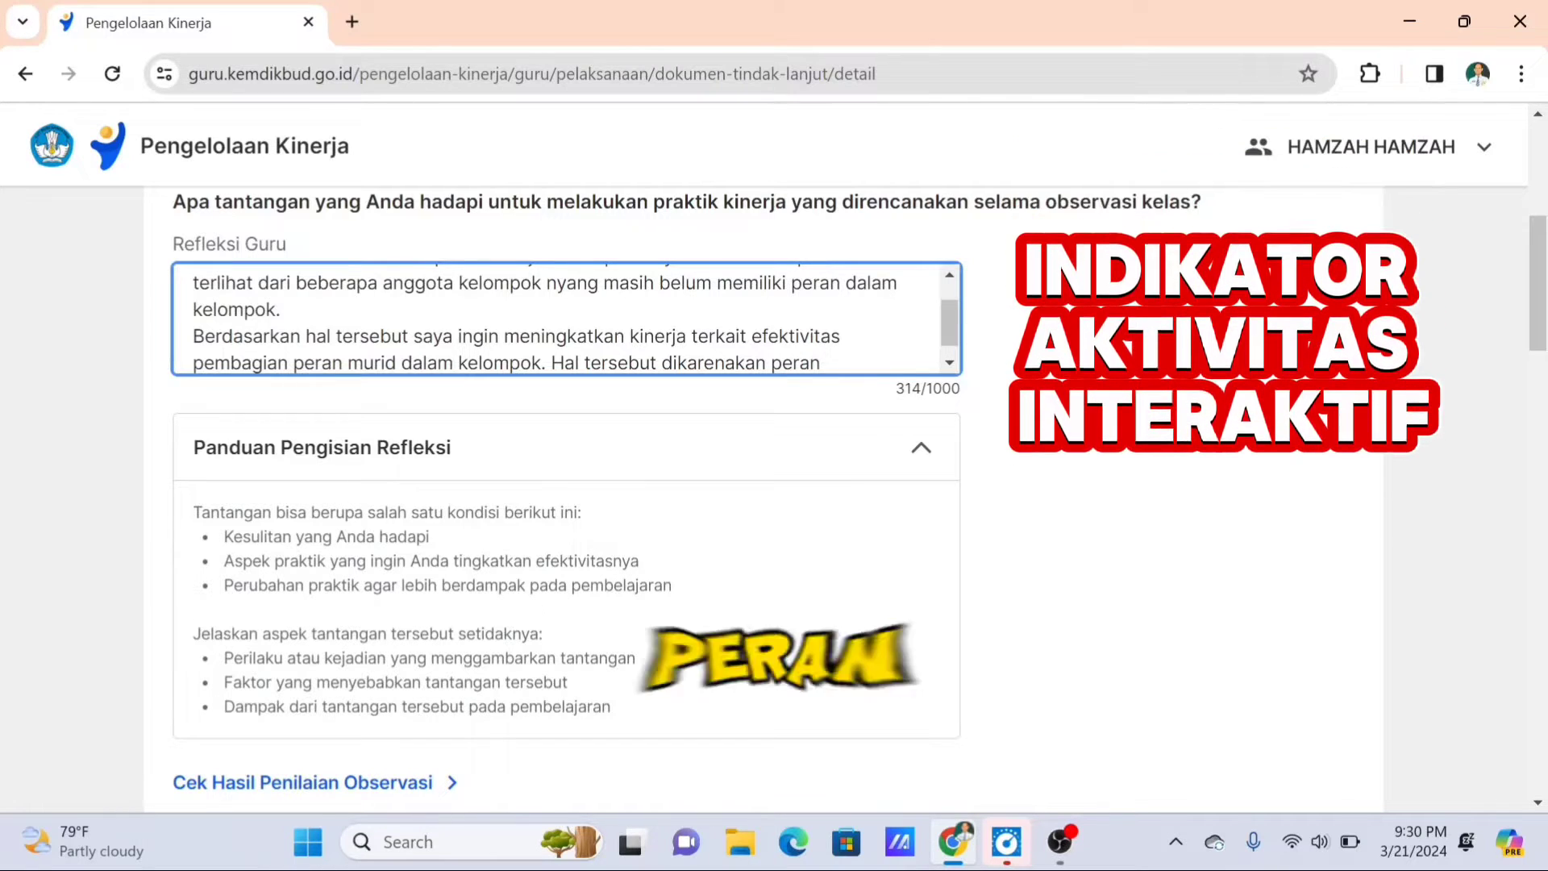
pyautogui.write(' yang saya bag')
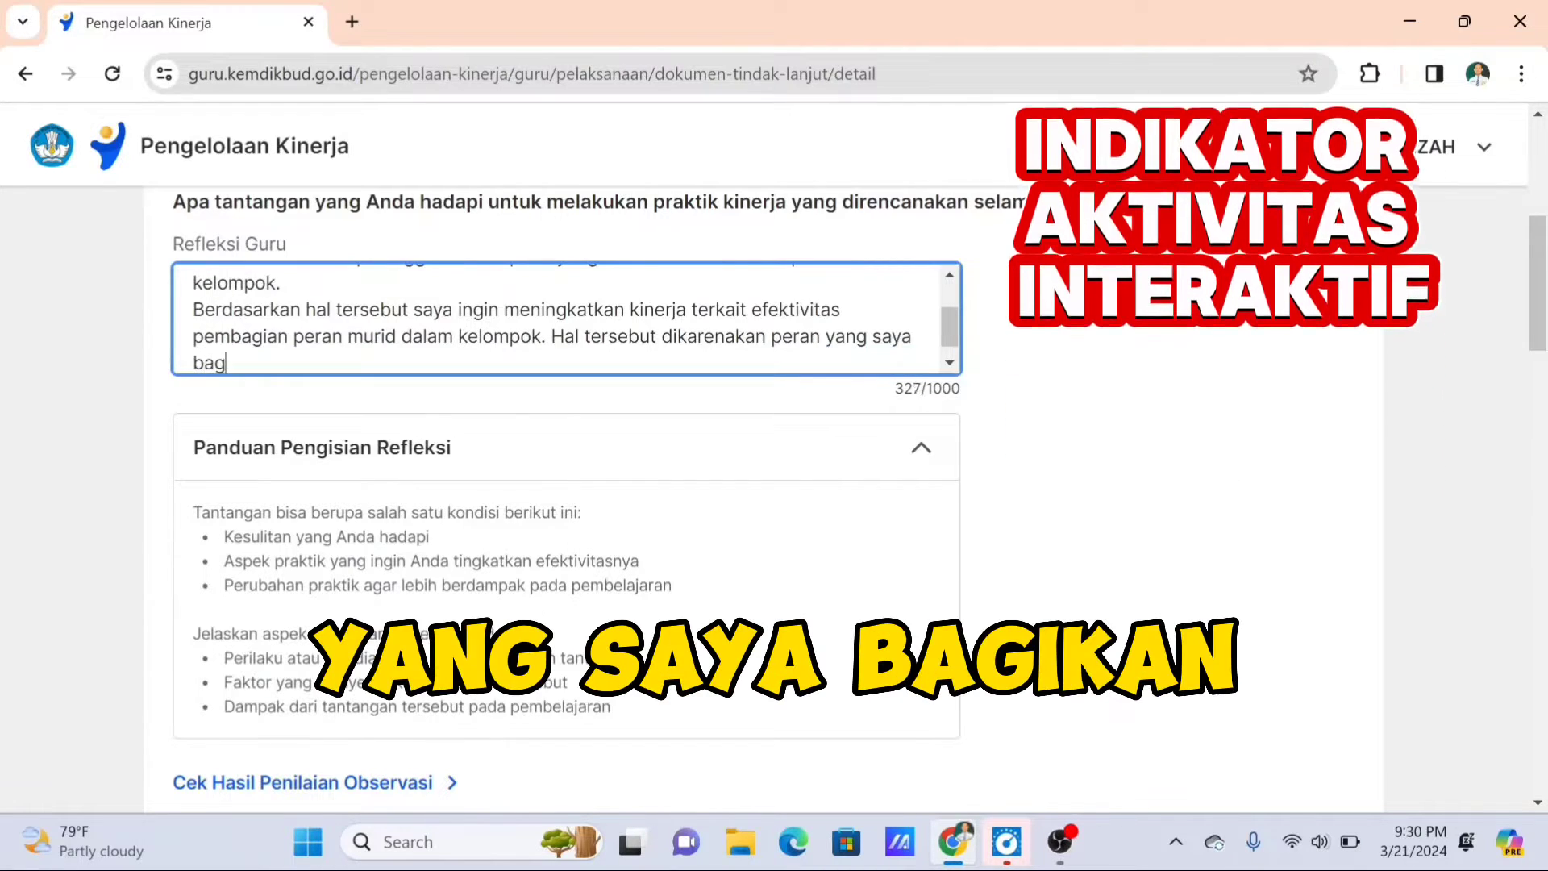
pyautogui.write('ikan tidak se')
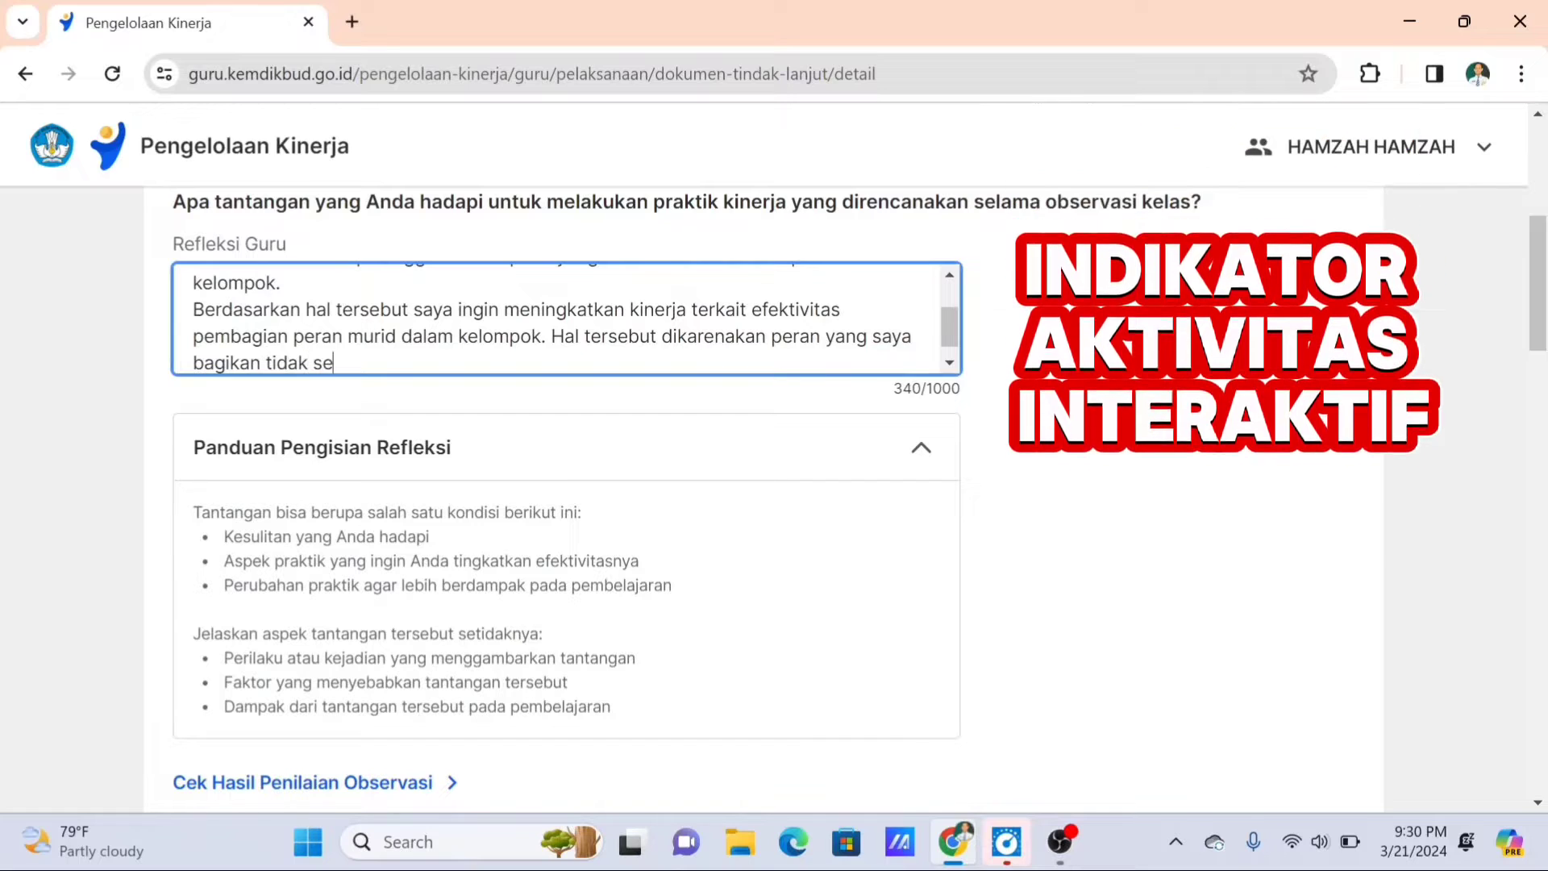
pyautogui.write('suai ')
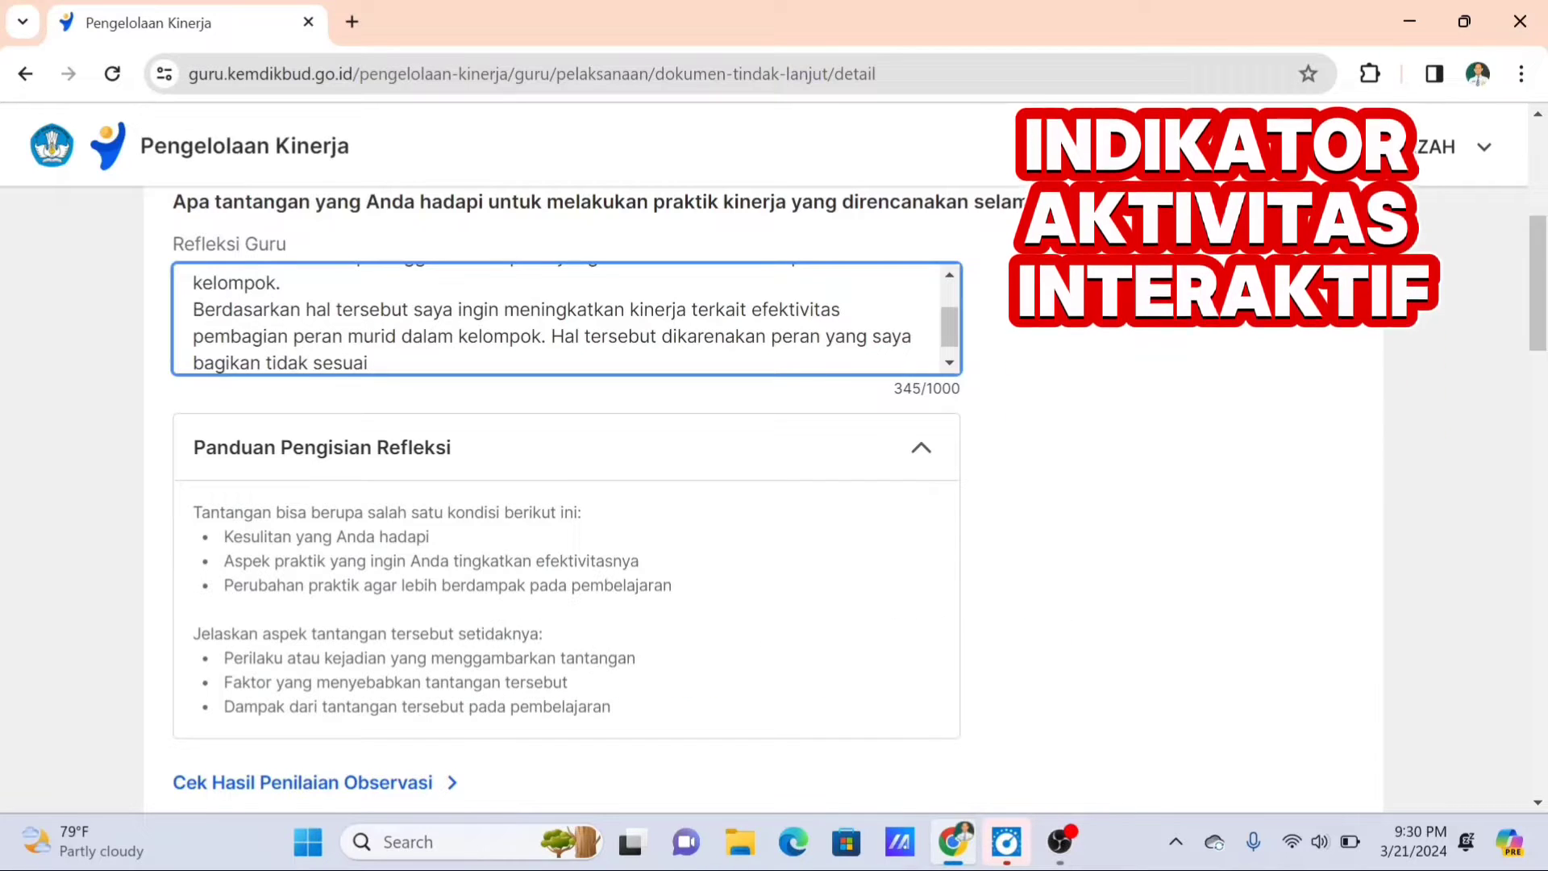
pyautogui.write('dengan k')
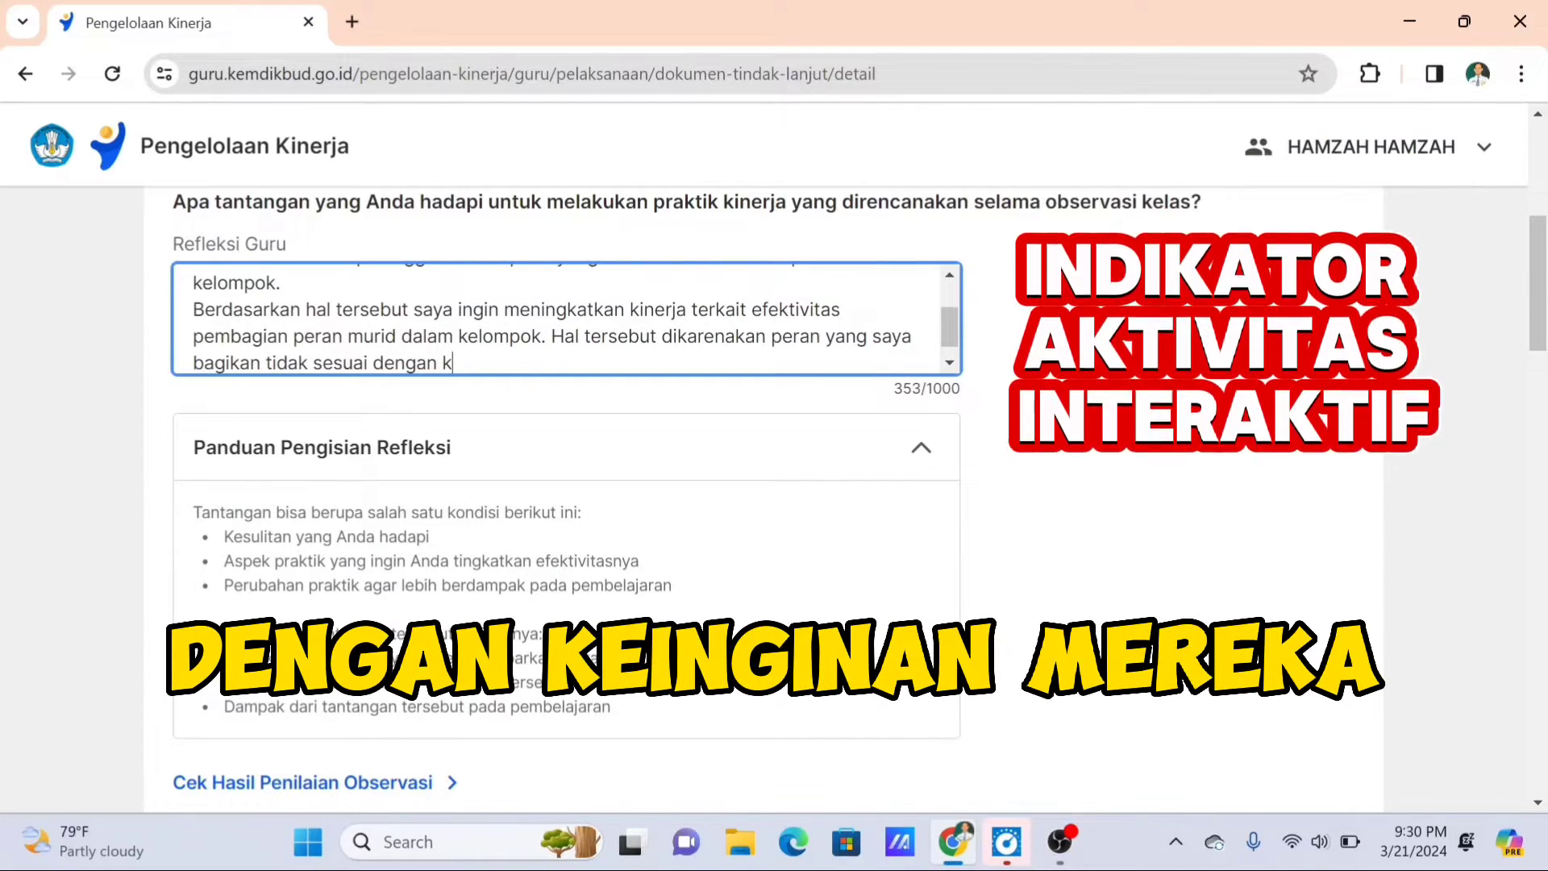
pyautogui.write('einginan mereka.')
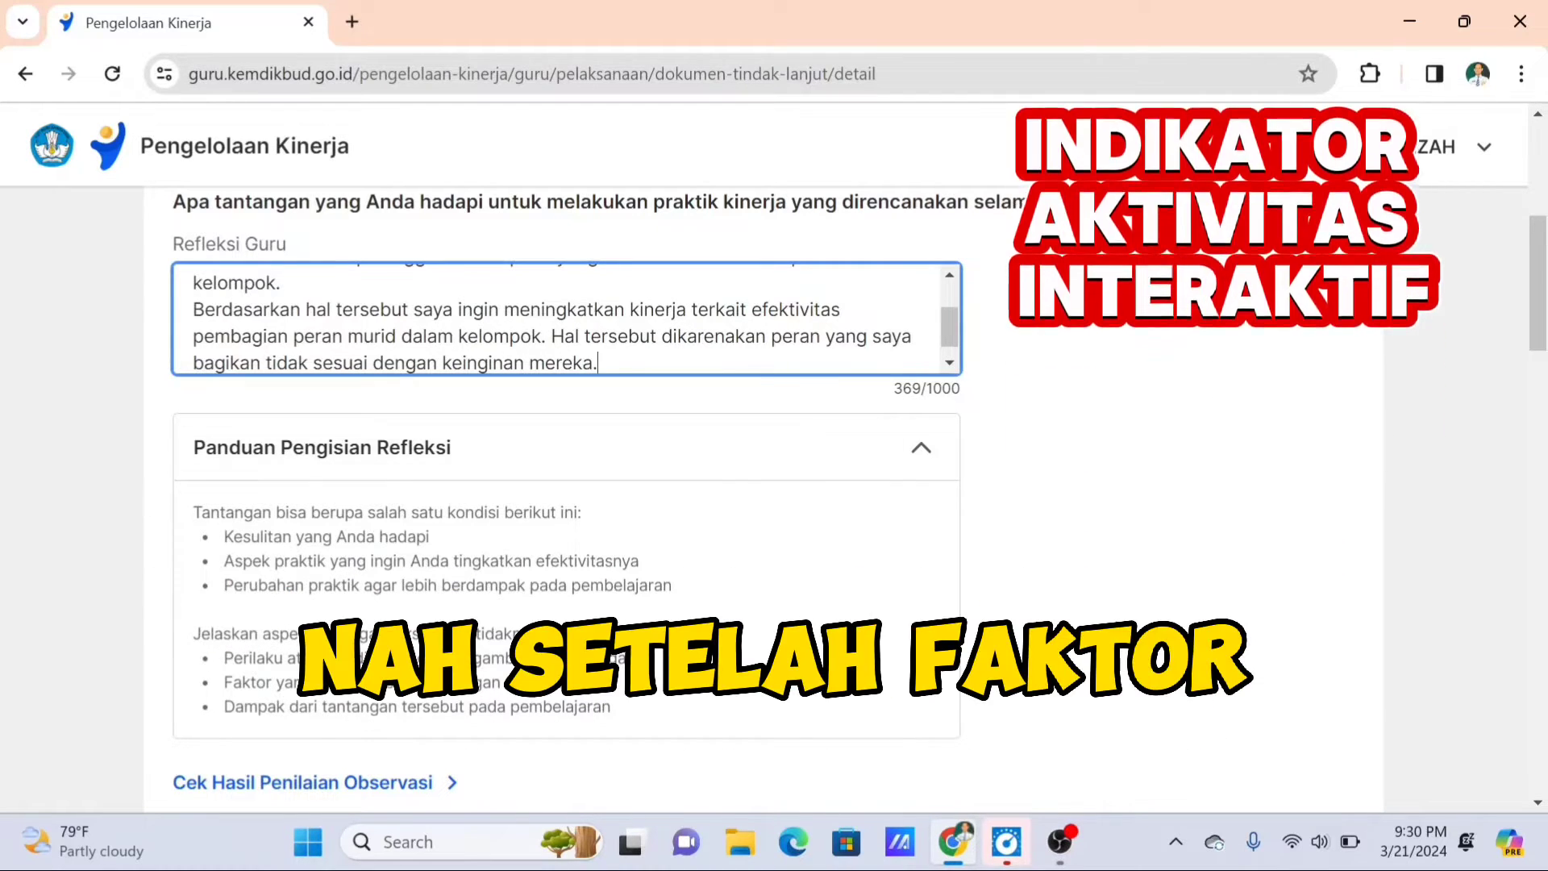
# Start a new line in the Refleksi Guru answer for the challenge's impact with "Kedepannya saya akan menerapkan"
pyautogui.moveTo(224, 682); pyautogui.dragTo(567, 684)
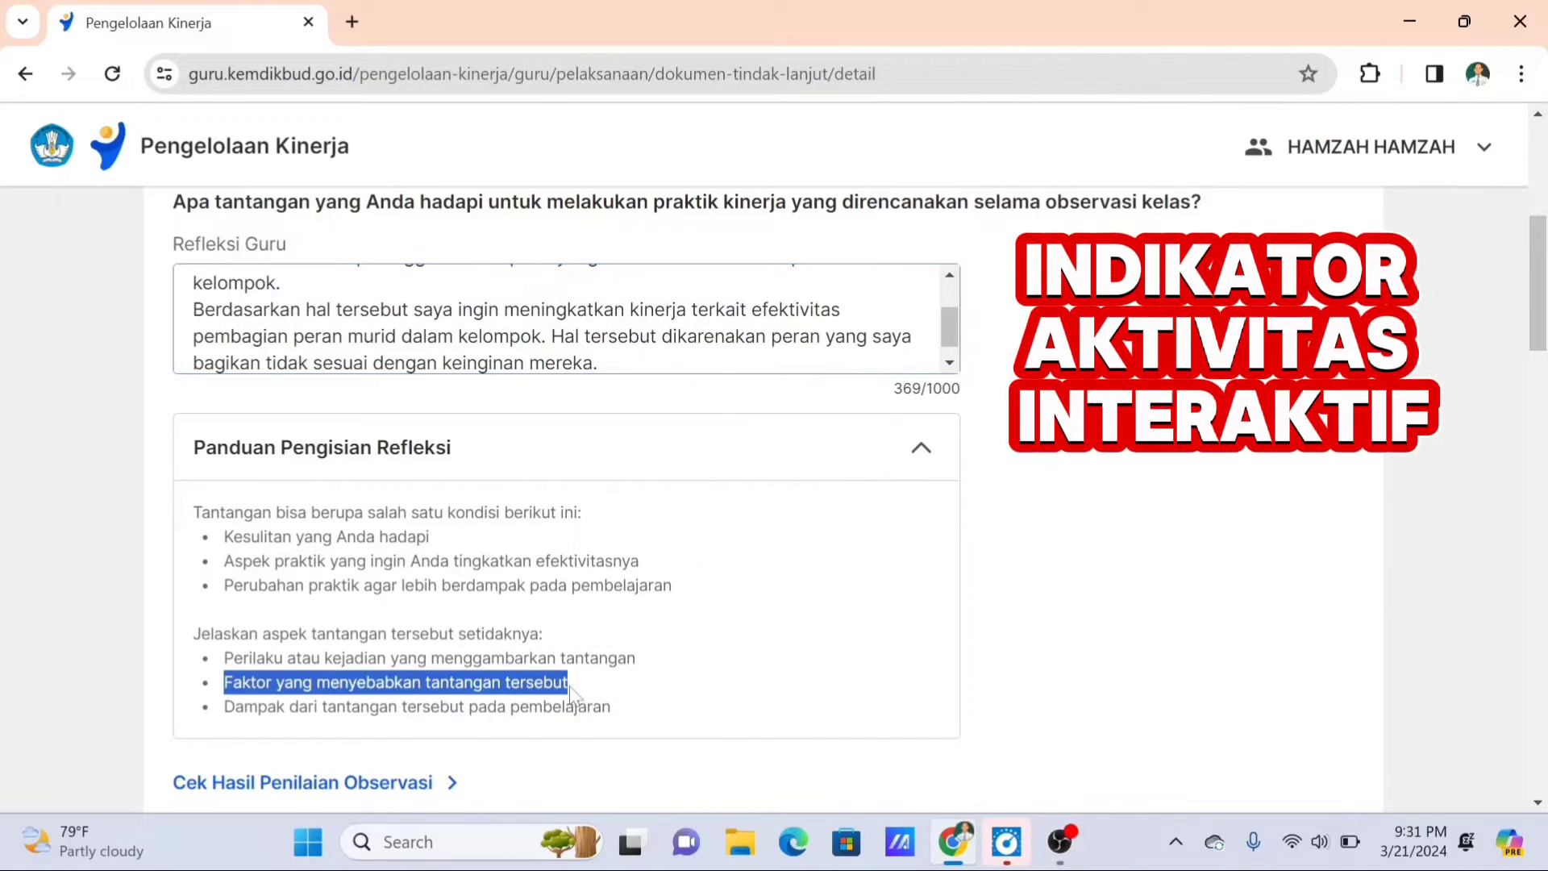
pyautogui.click(601, 362)
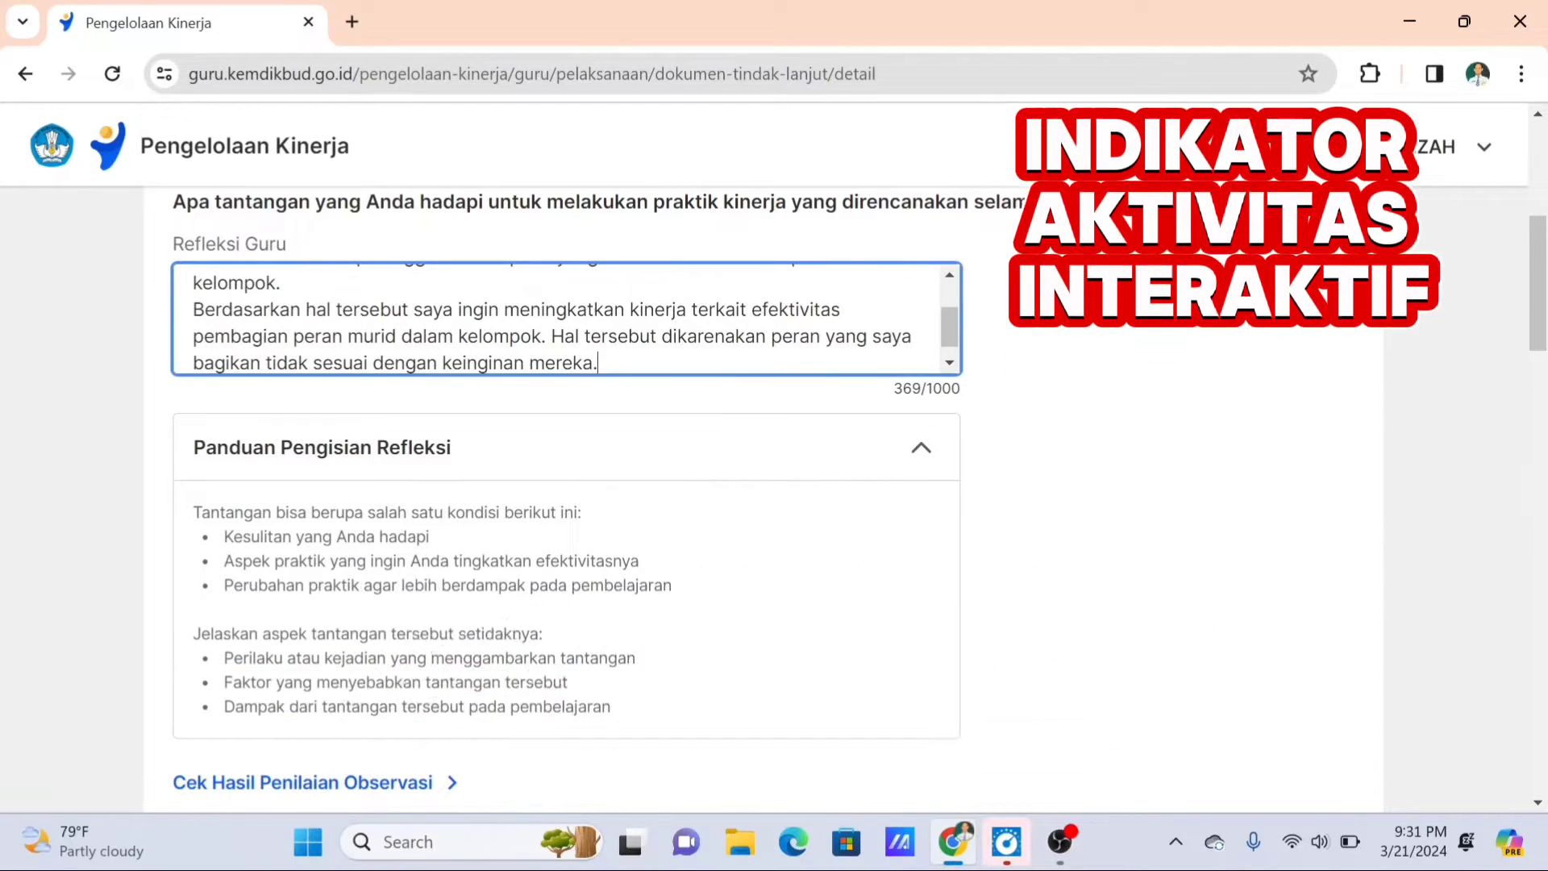
pyautogui.tripleClick(597, 363)
pyautogui.click(603, 366)
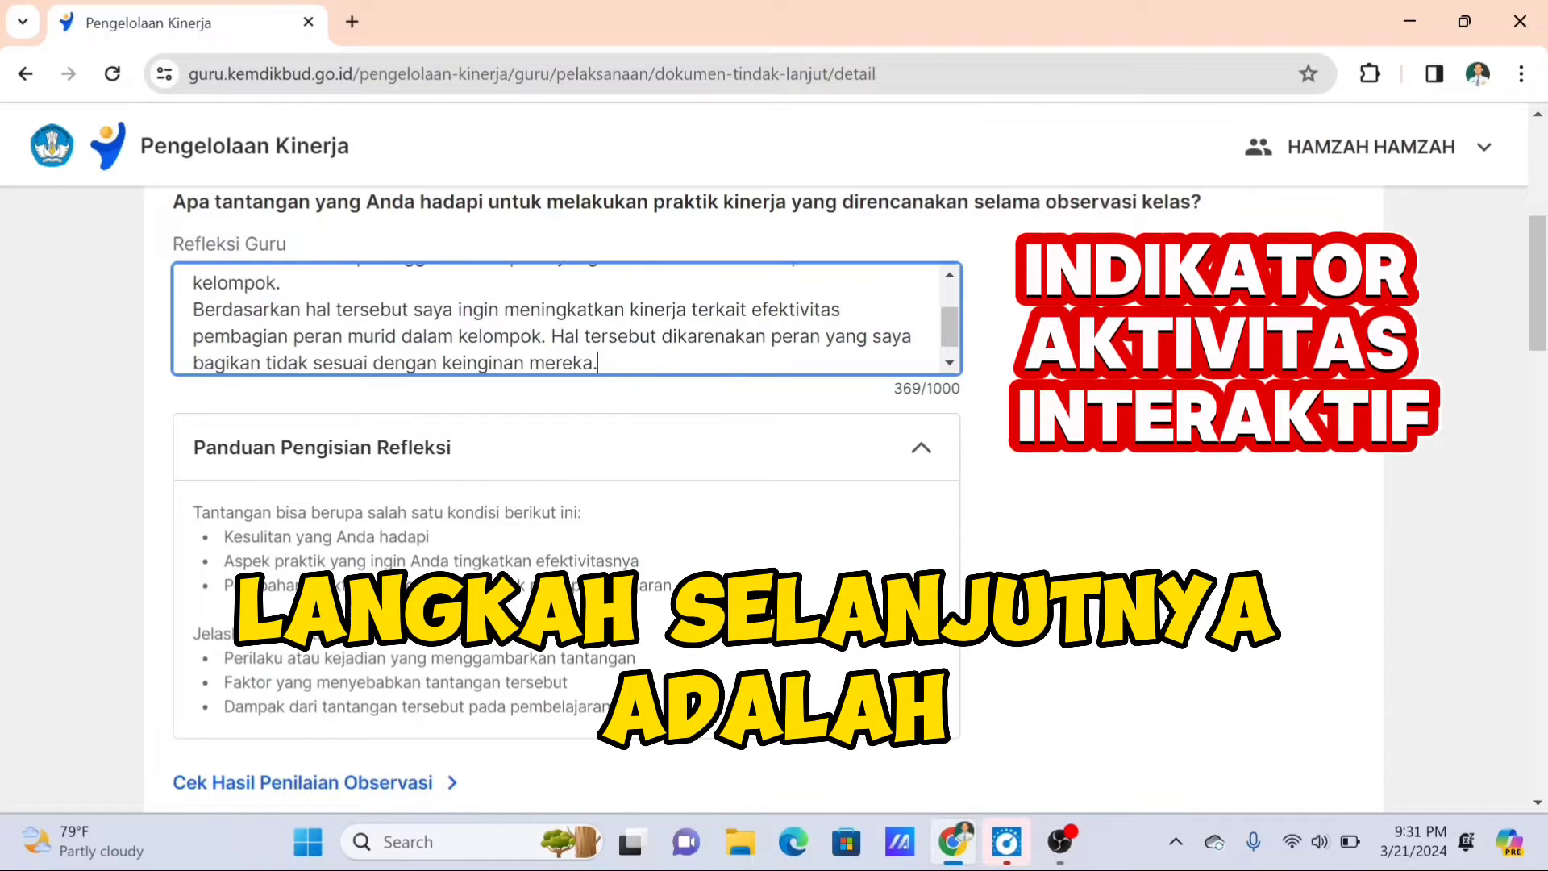
pyautogui.press('Return')
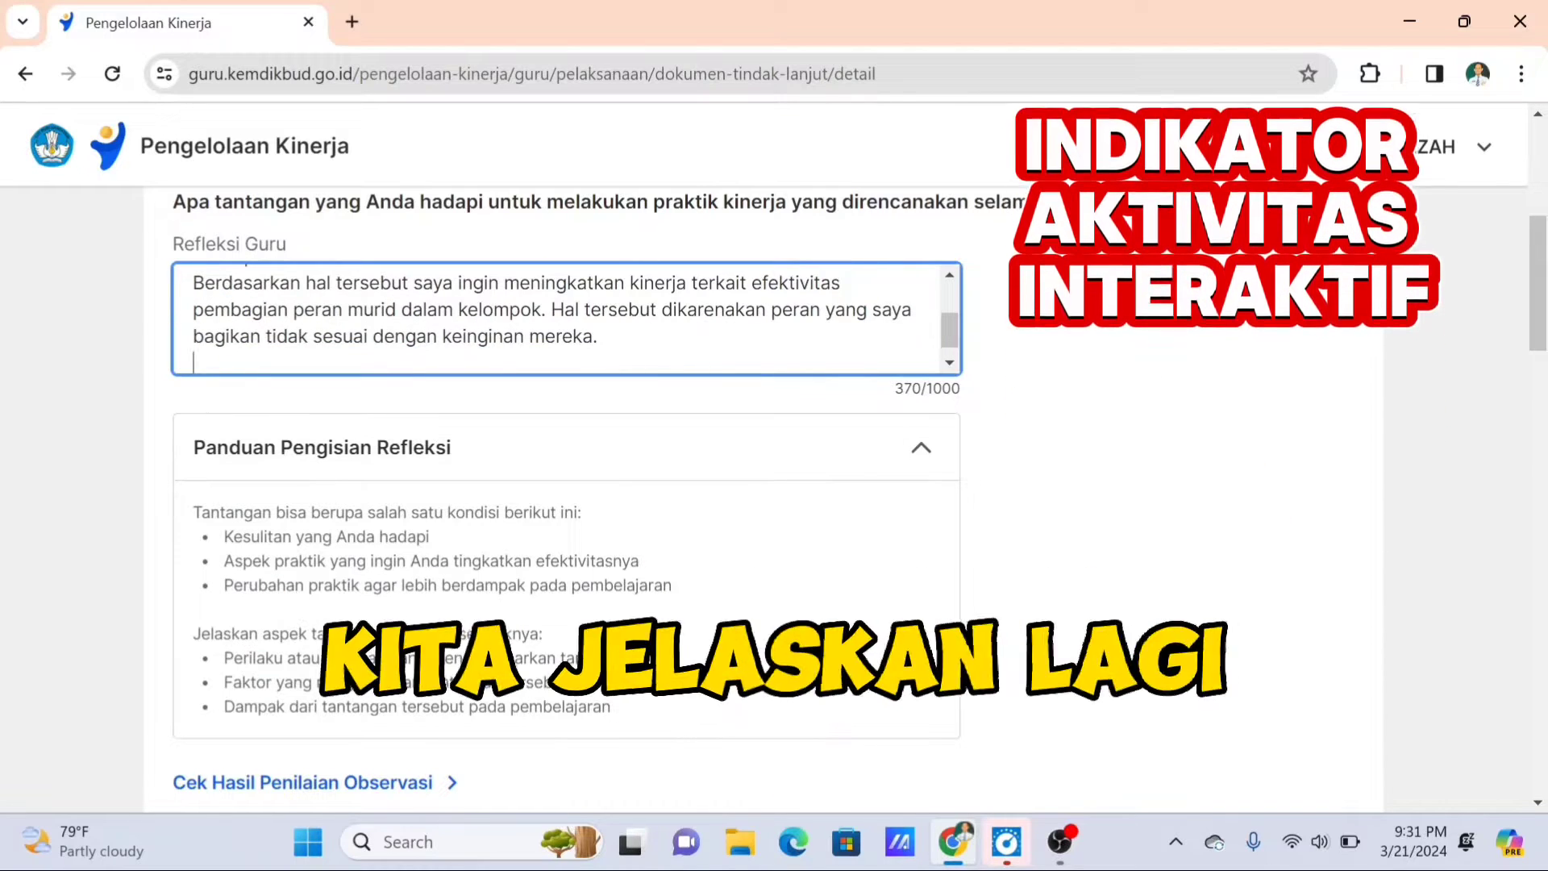
pyautogui.moveTo(224, 706); pyautogui.dragTo(613, 710)
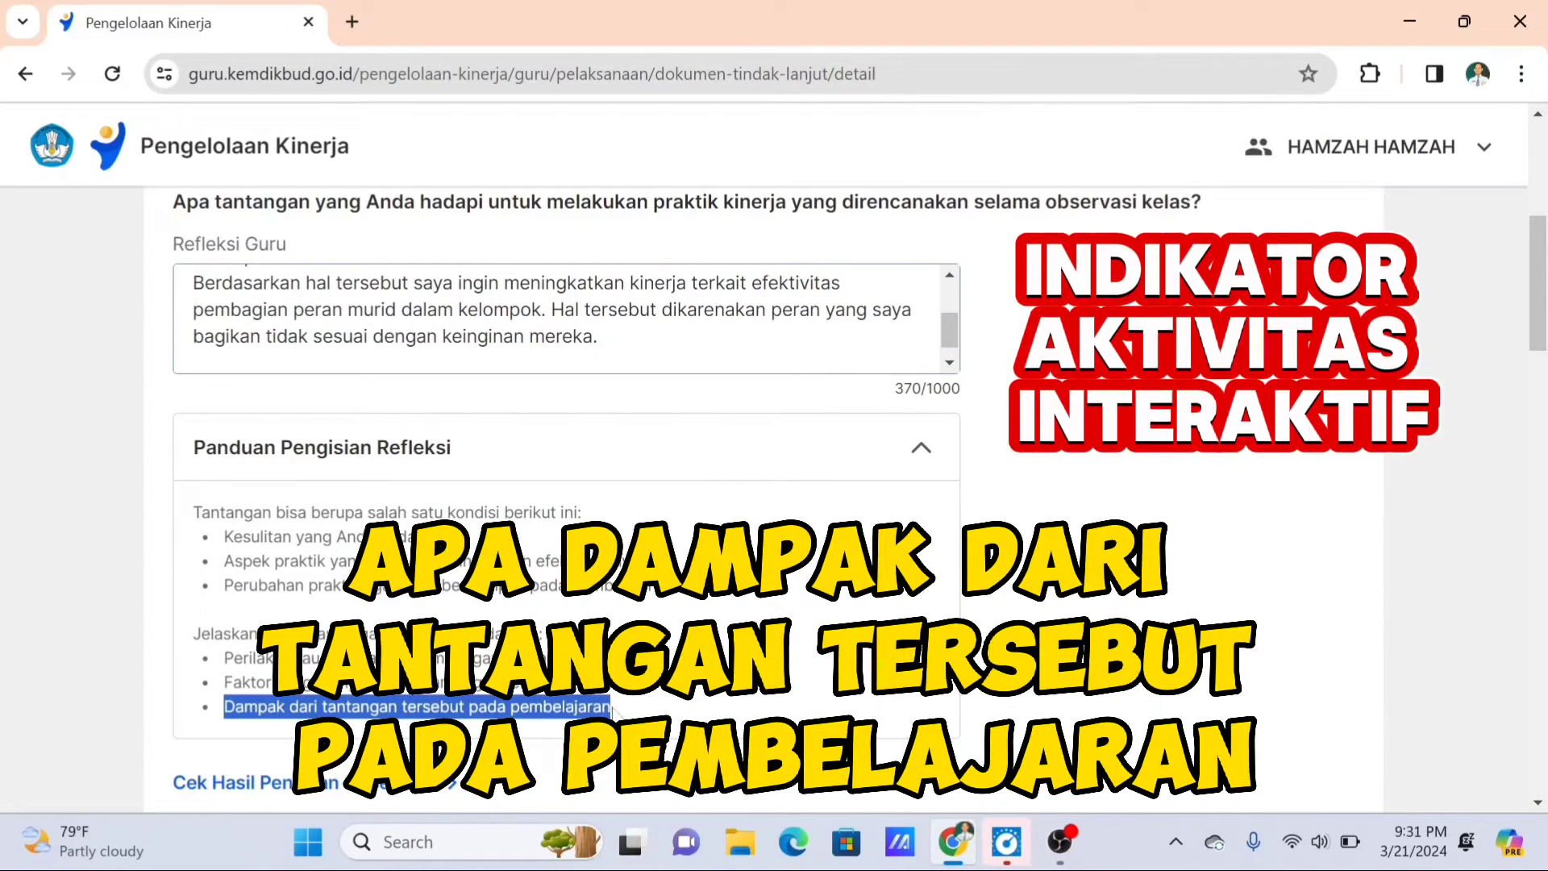
pyautogui.click(234, 357)
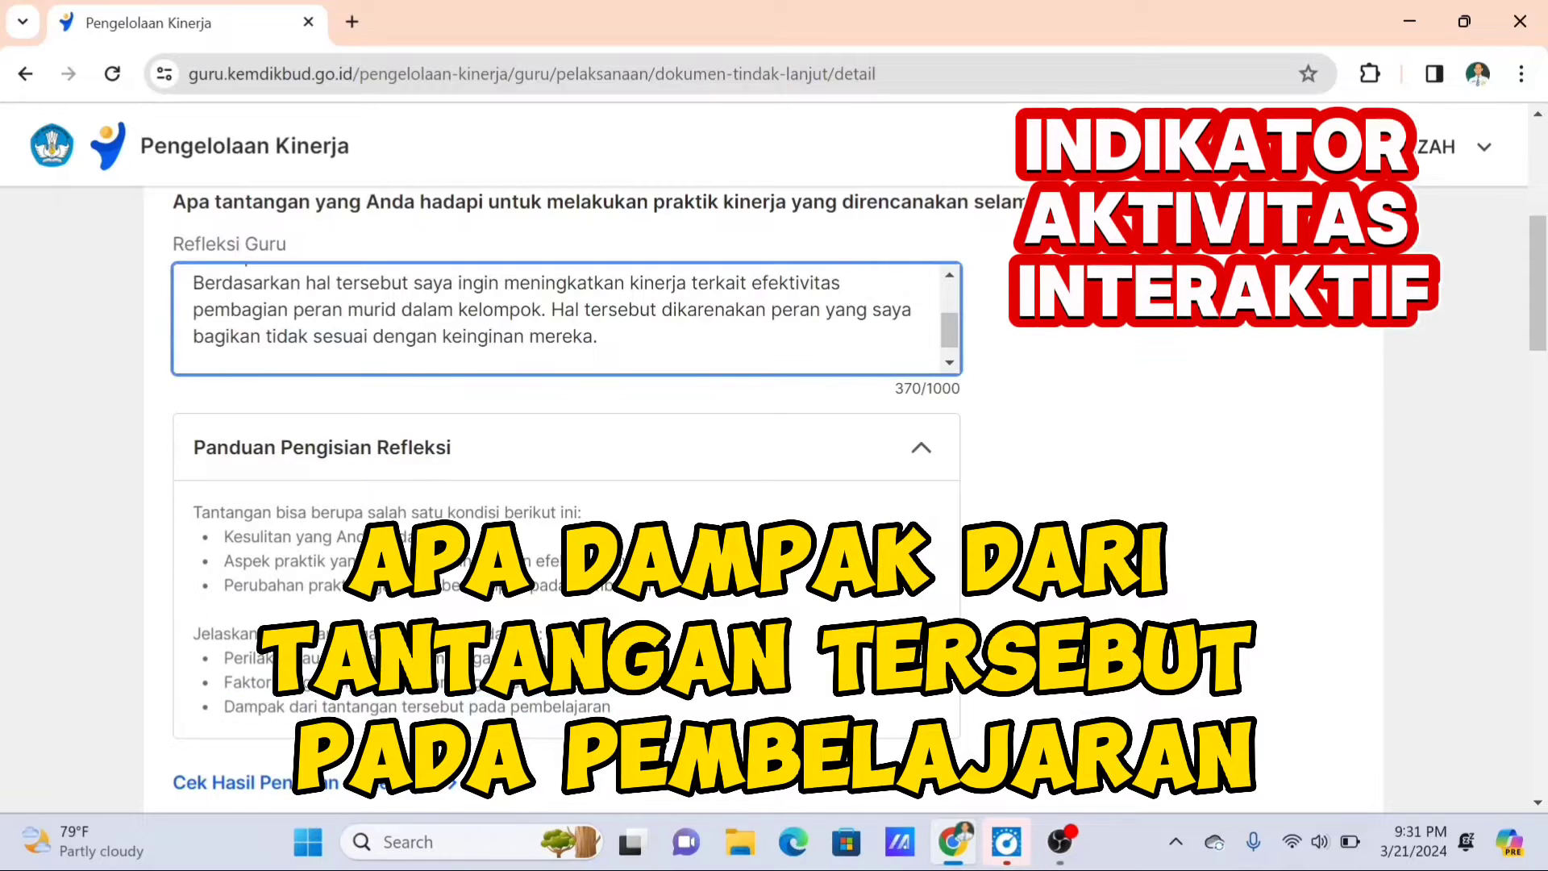
pyautogui.write('Kedepann')
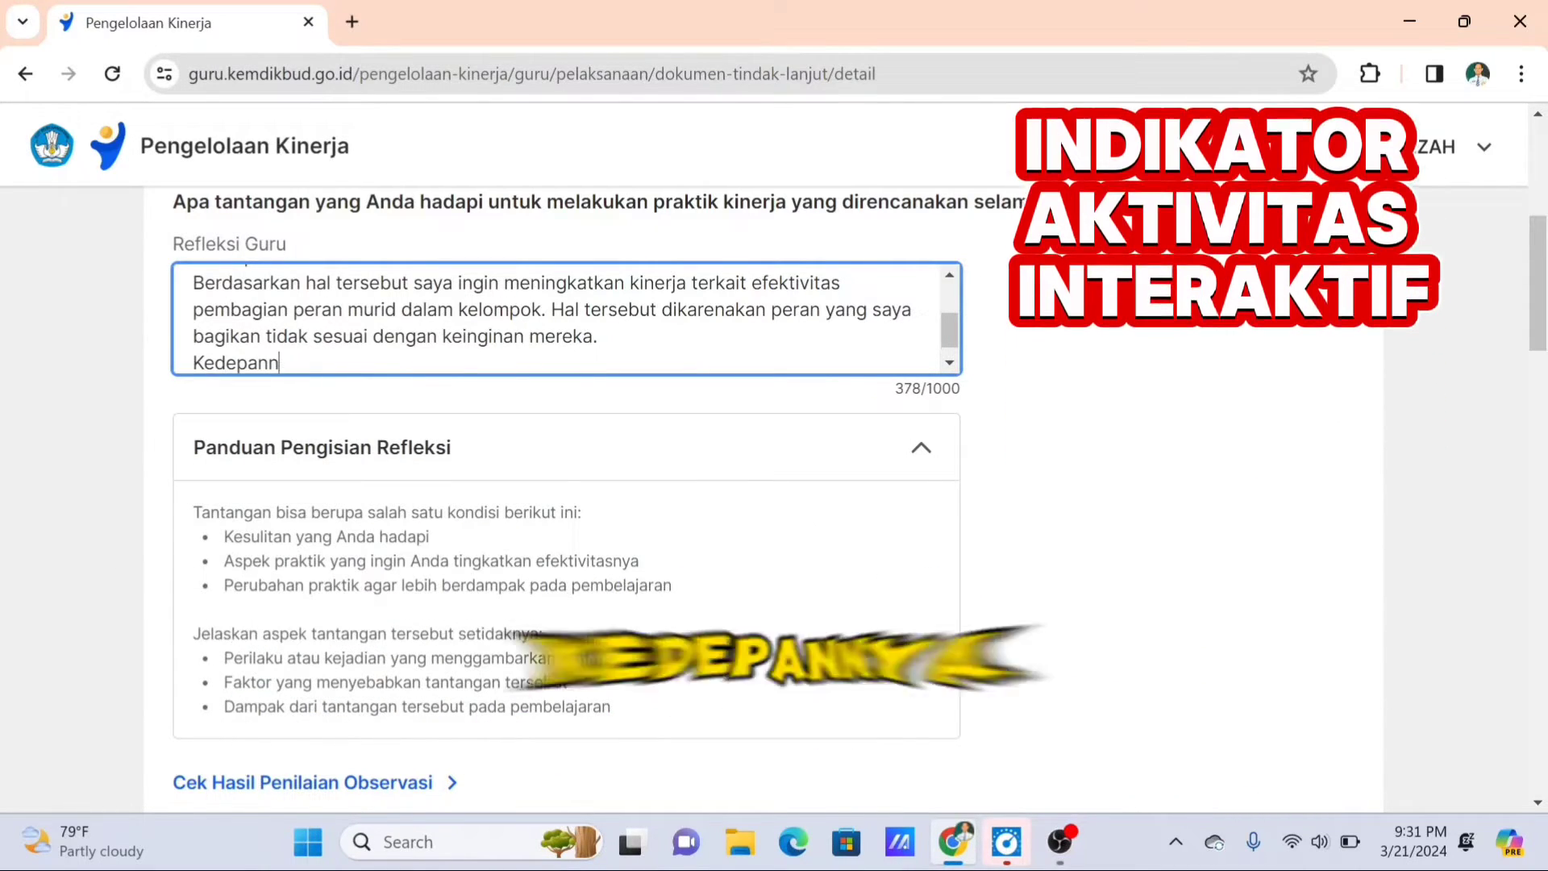
pyautogui.write('uya ')
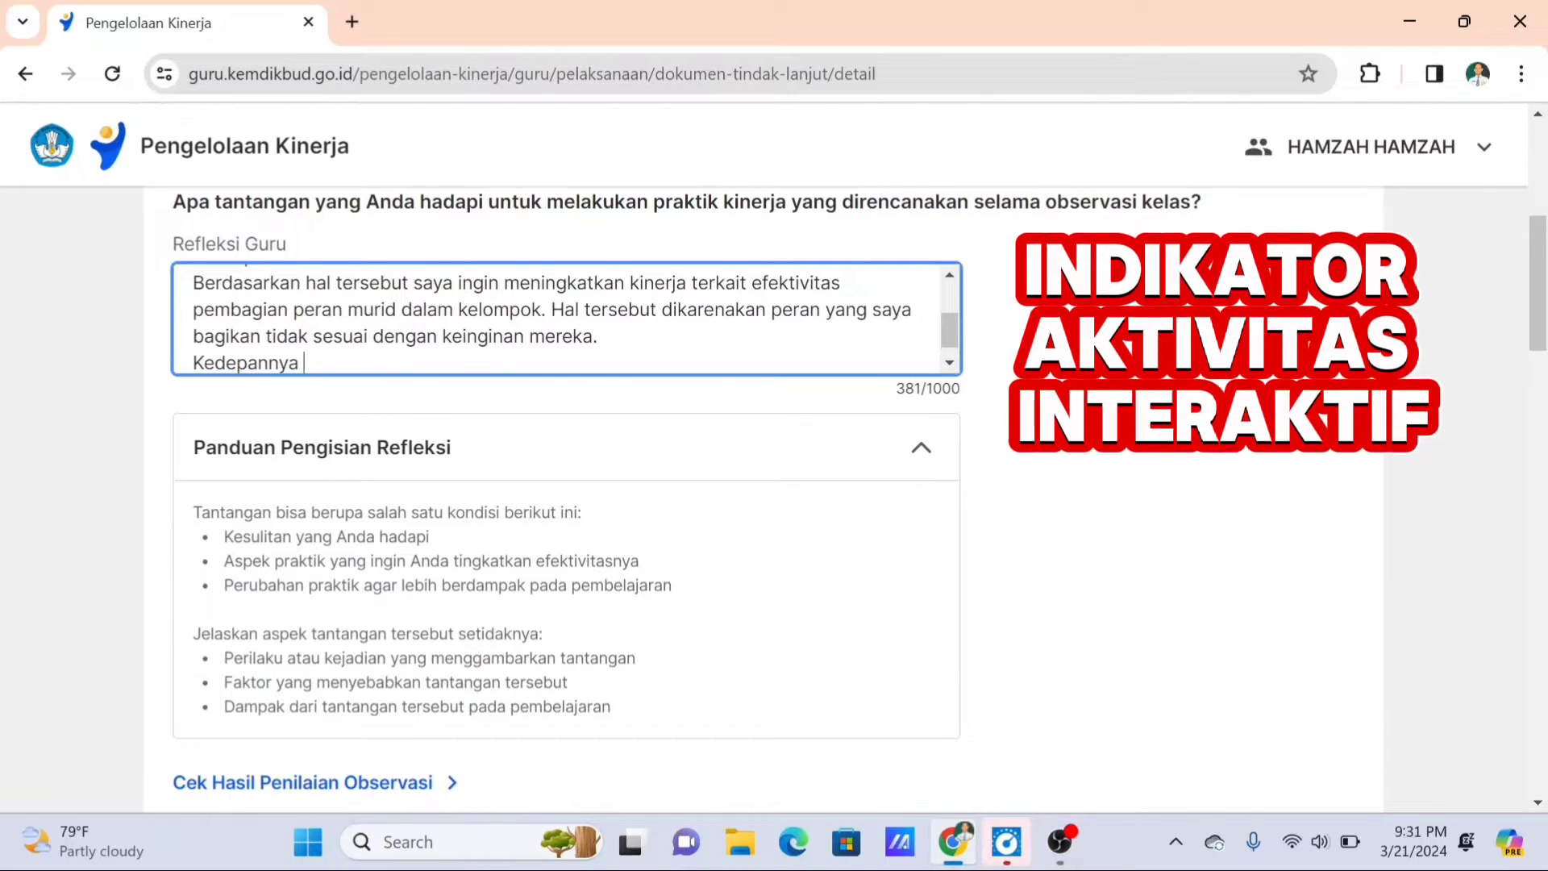
pyautogui.write('saya akan men')
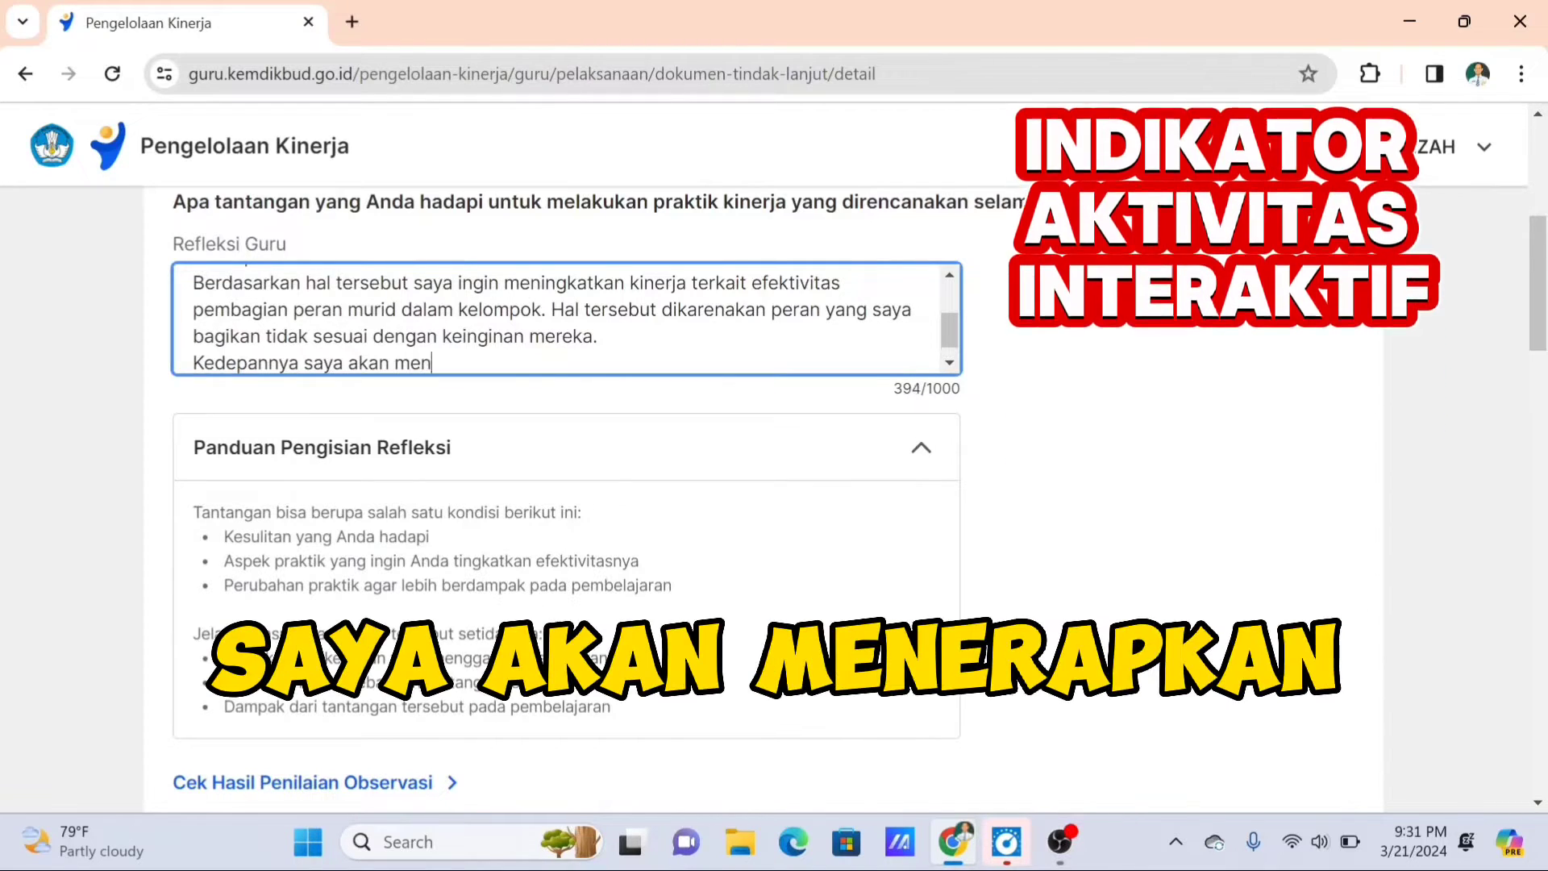
pyautogui.write('erapkan')
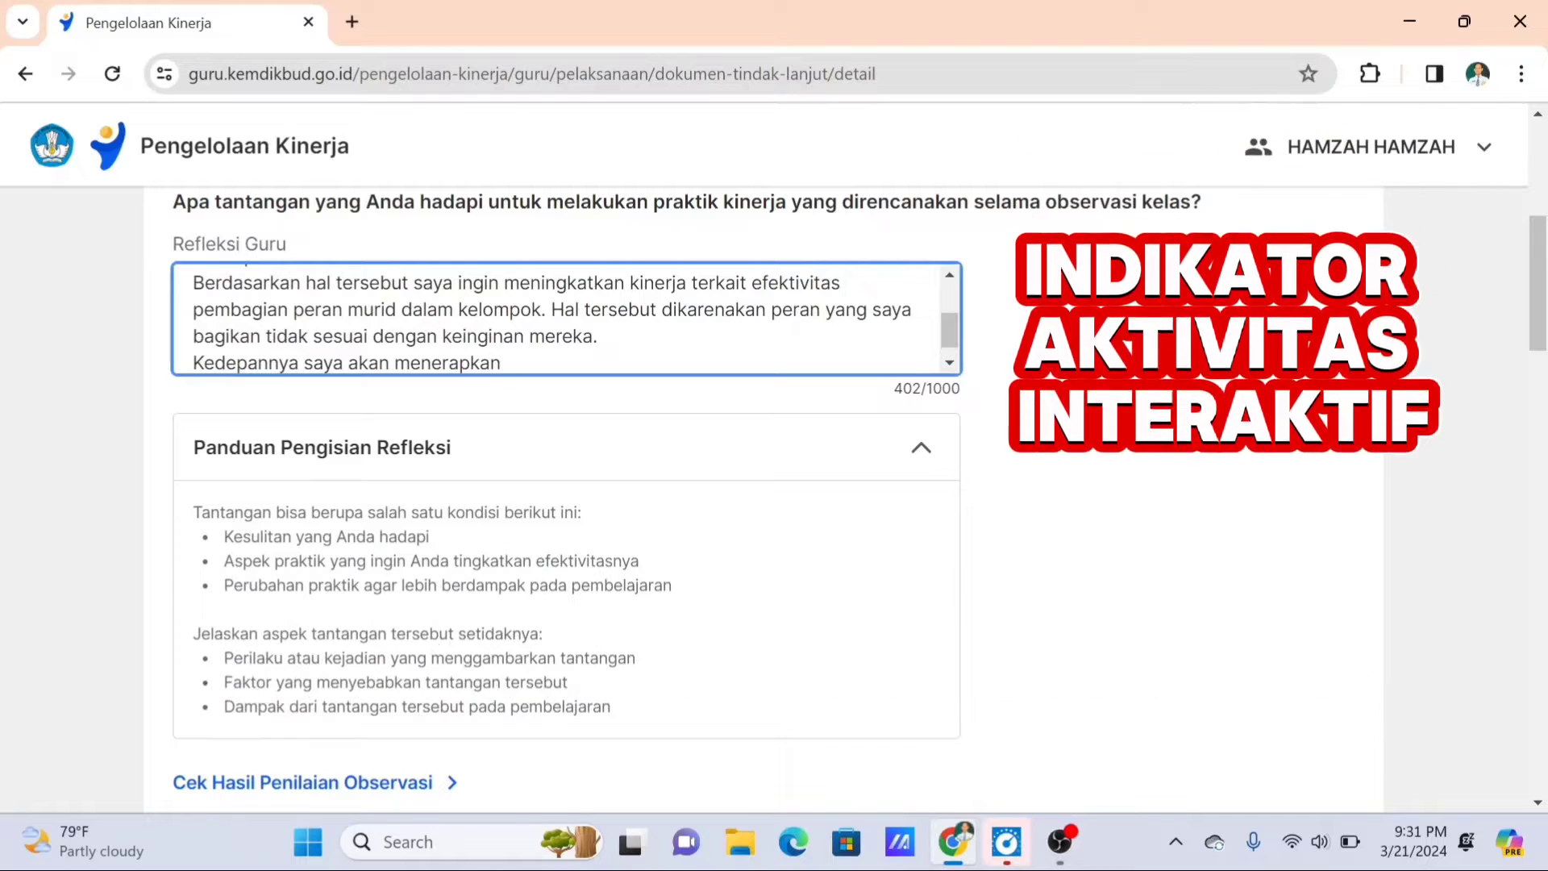
# Continue the "Kedepannya" sentence with "kesepakatan kelas terkait peran murid dalam kelompok"
pyautogui.write(' kesepakatan')
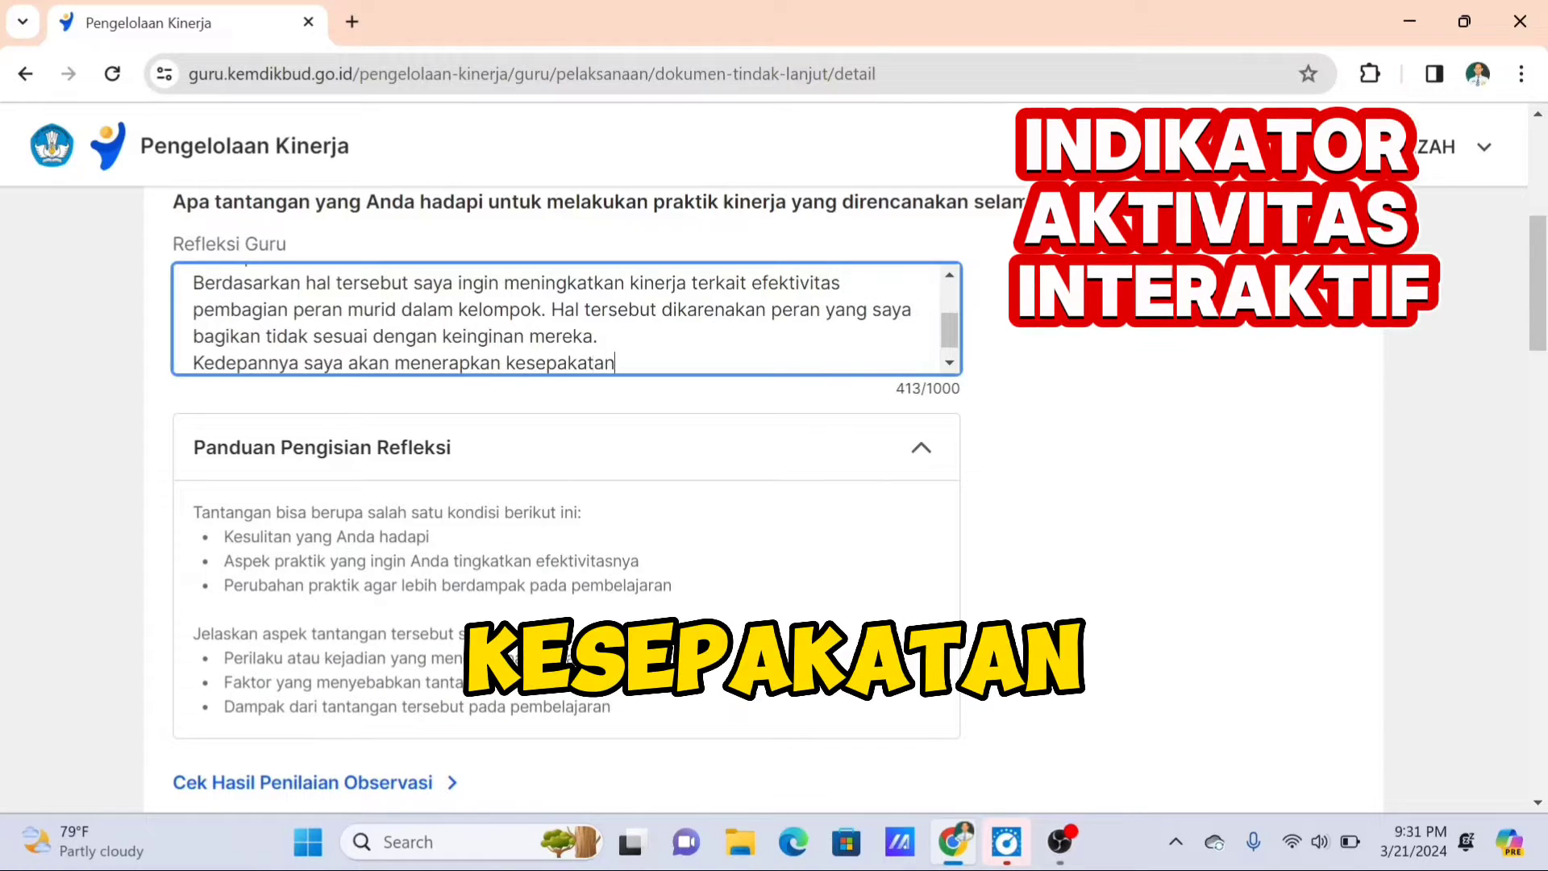
pyautogui.write(' kelas te')
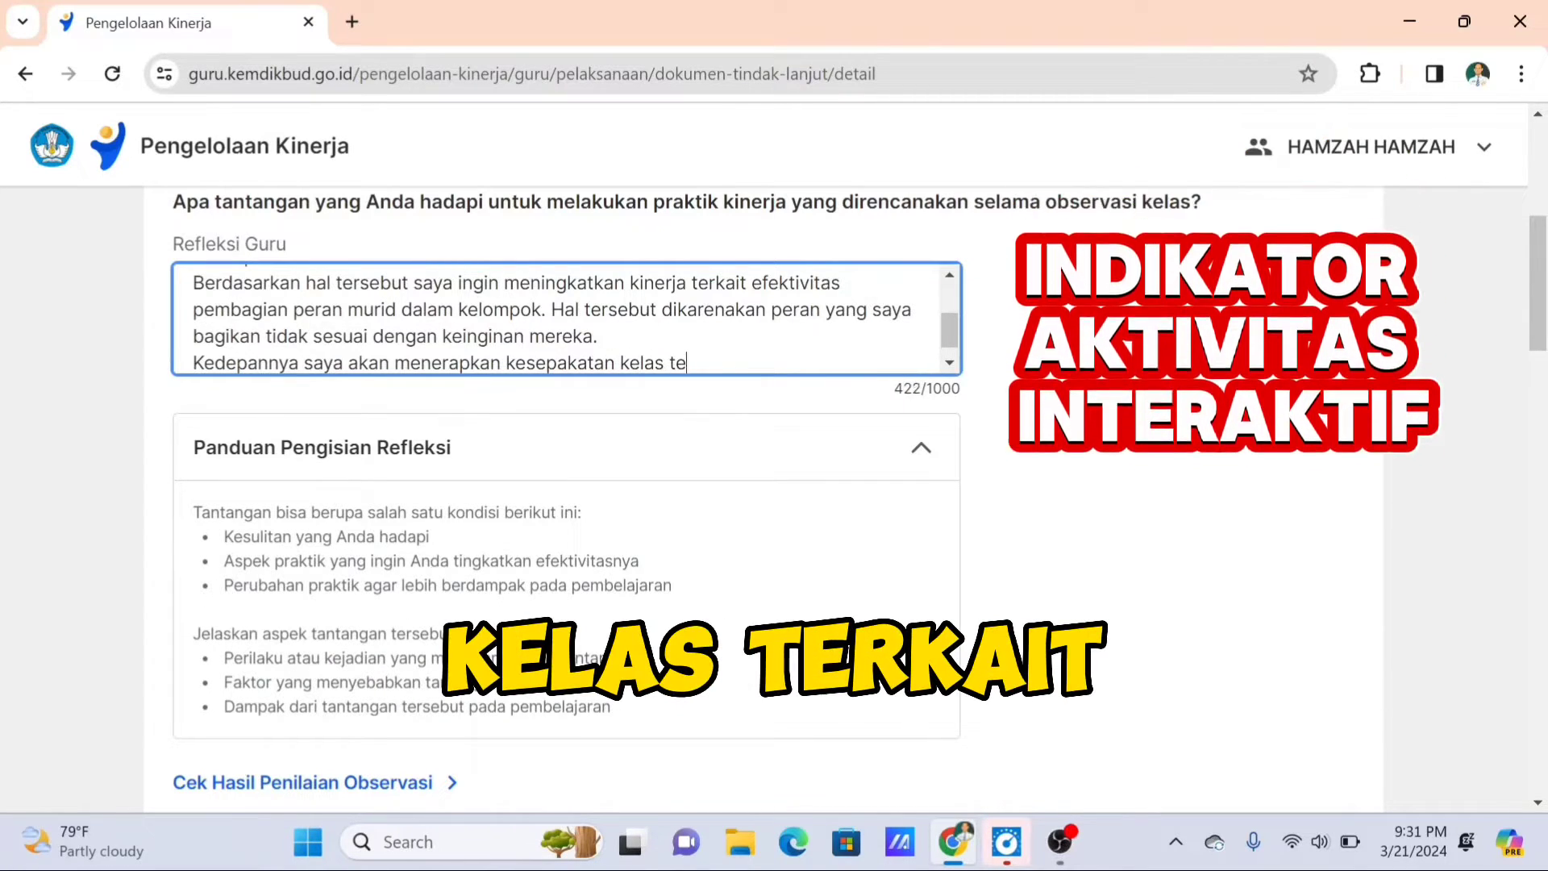
pyautogui.write('rkait peran murid')
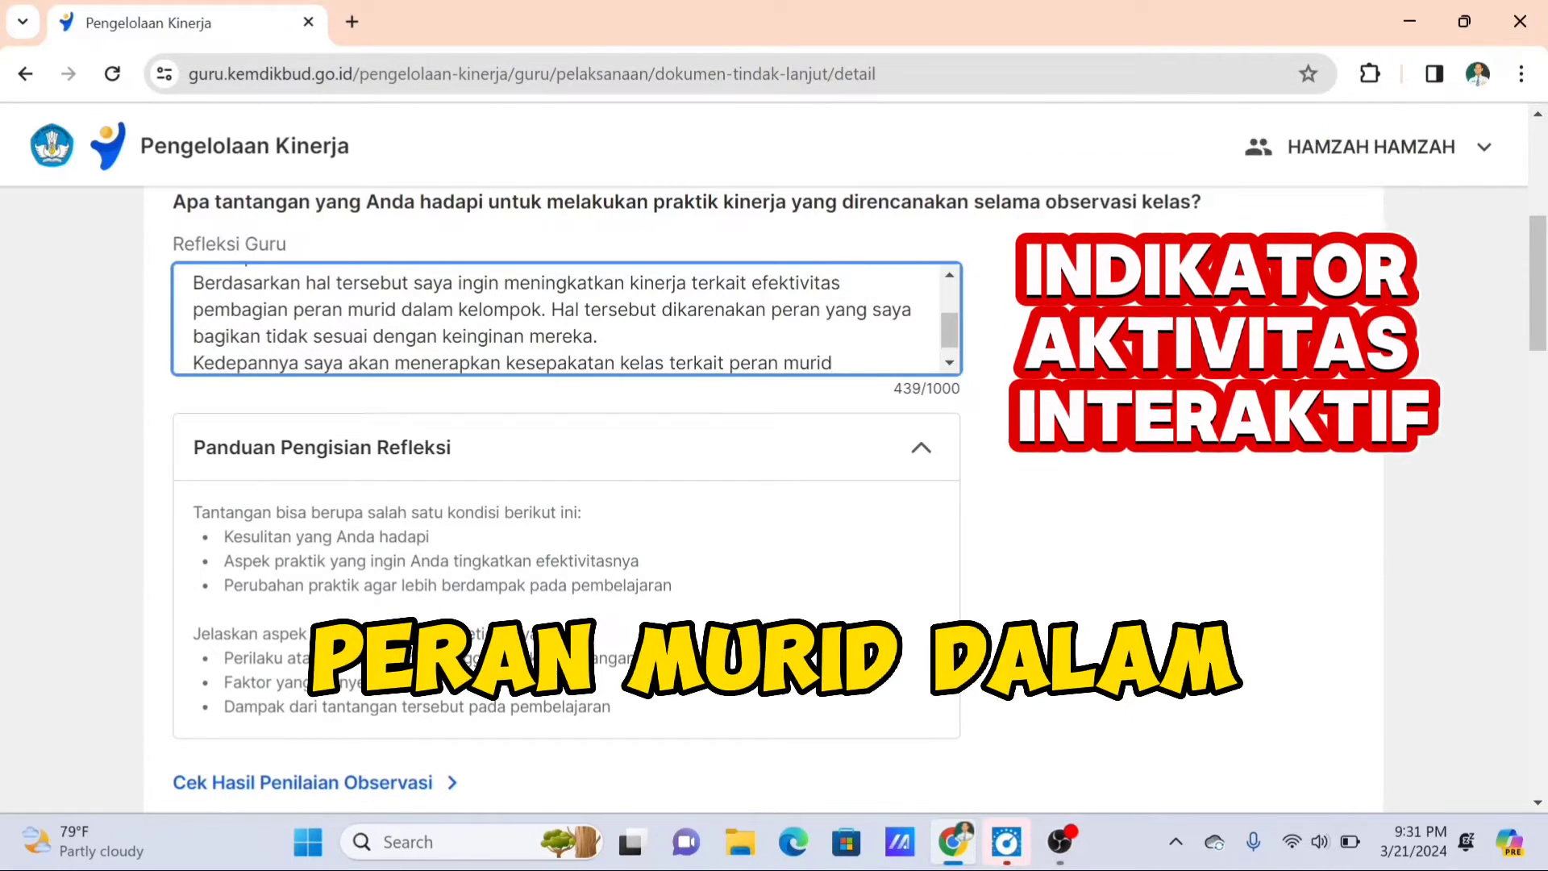
pyautogui.write(' dalam ke')
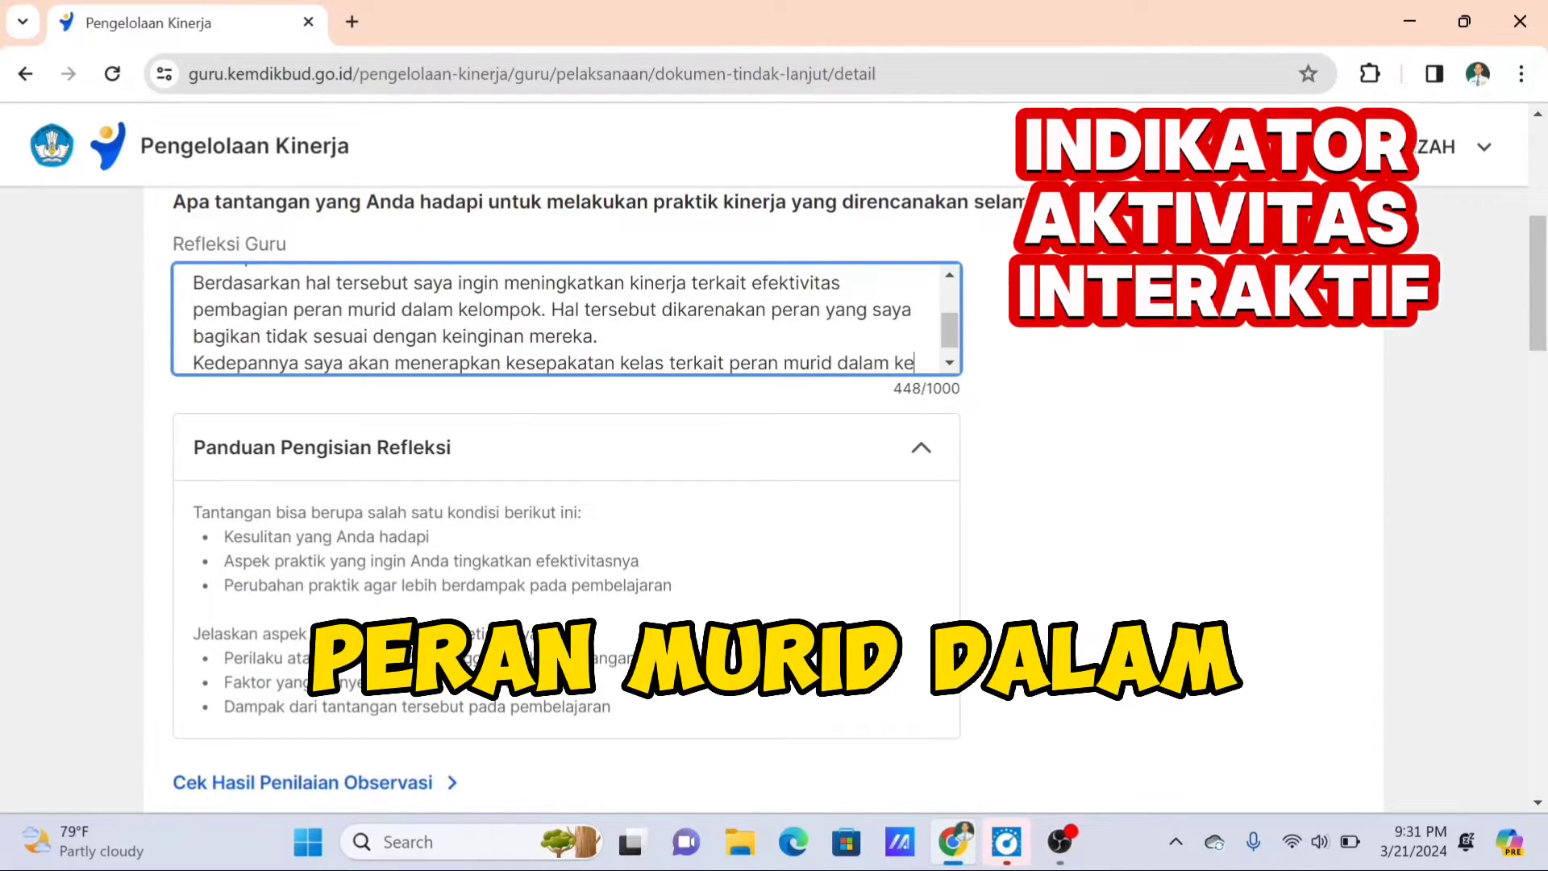
pyautogui.write('lompok ')
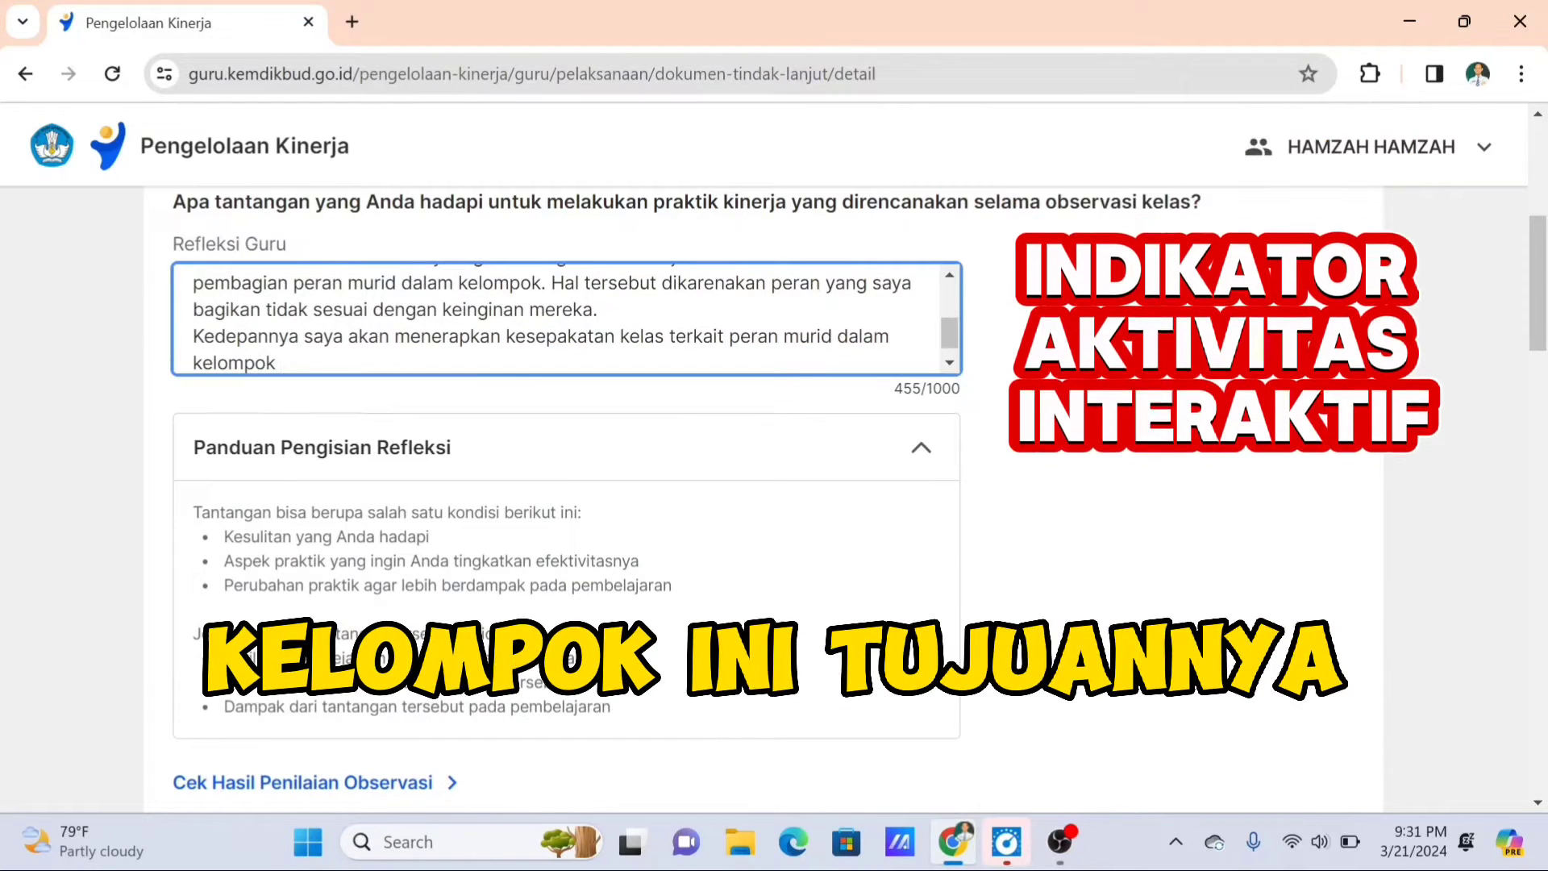
# End the "Kedepannya" sentence with "ini." and add the sentence "Tujuannya agar murid dapat menjalankan peran sesuai minatnya."
pyautogui.write('ini. Tuju')
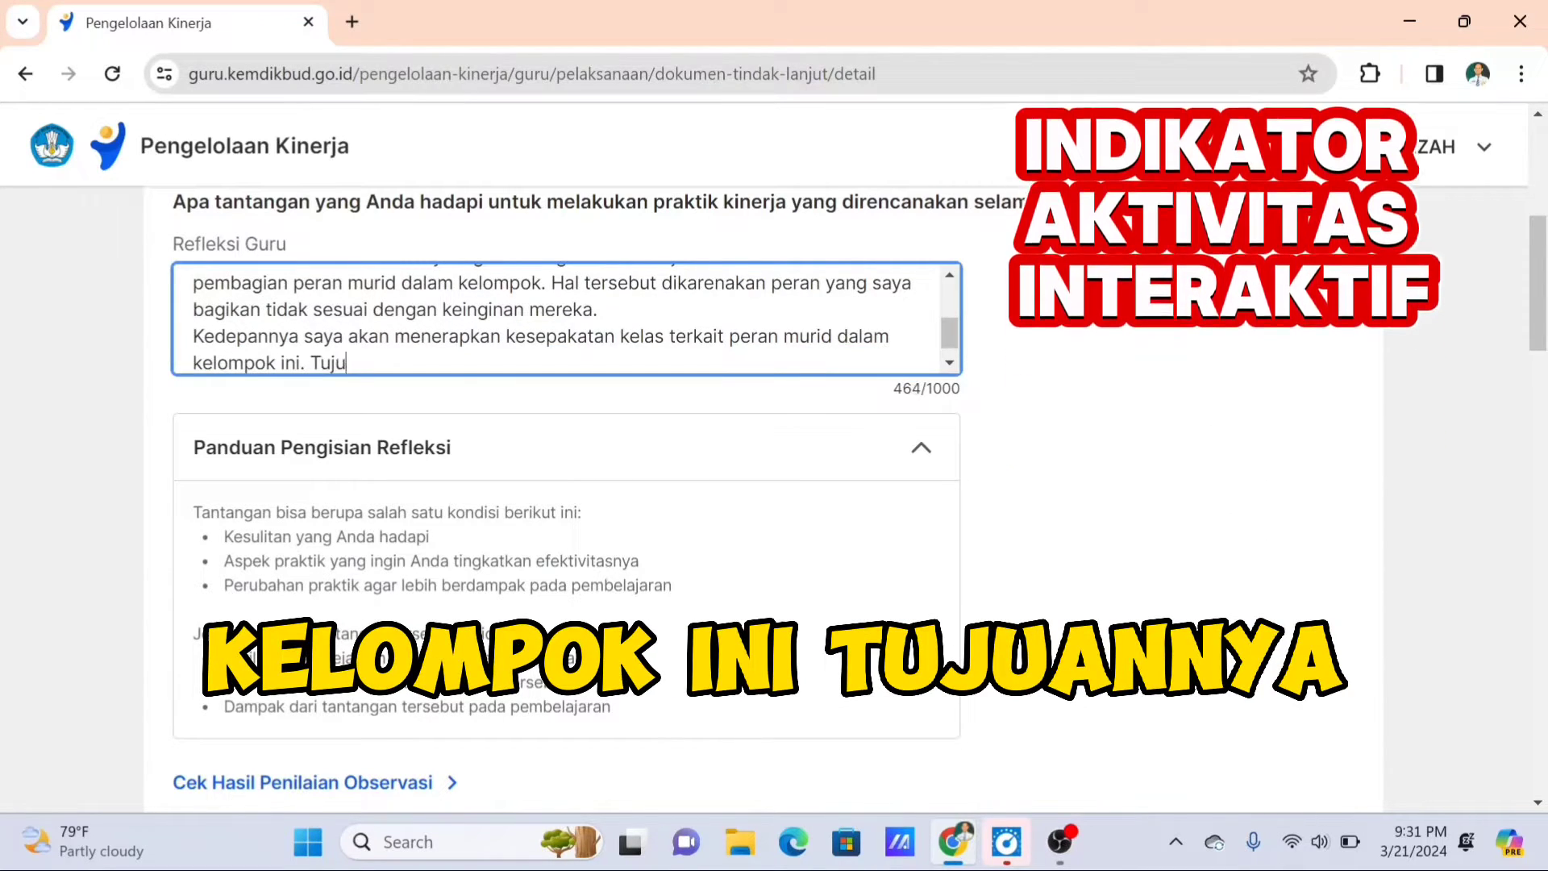
pyautogui.write('annya ')
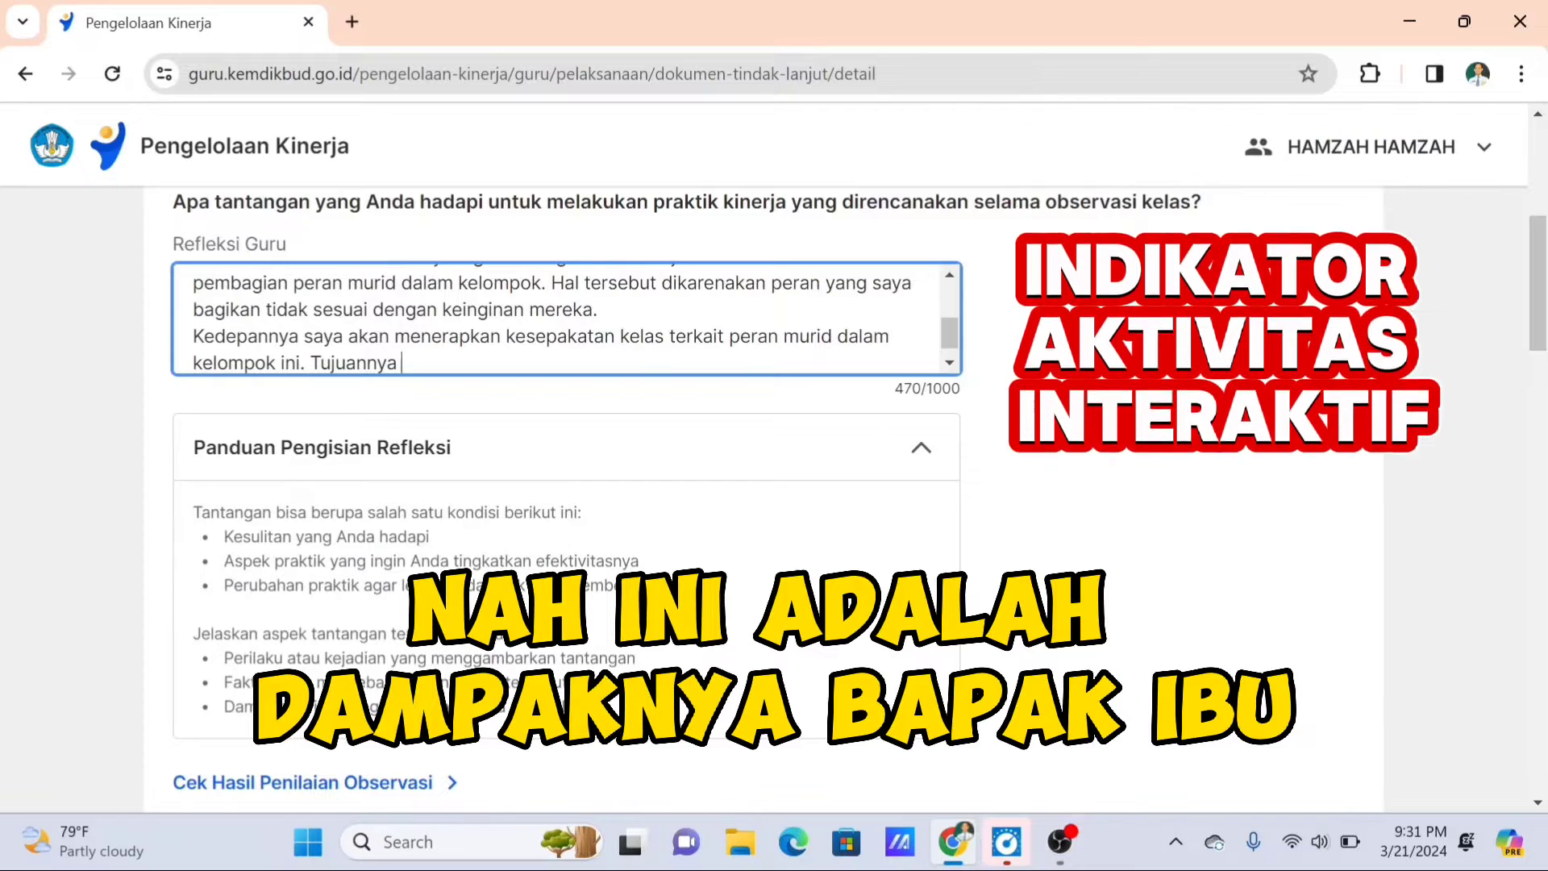
pyautogui.write('agar mur')
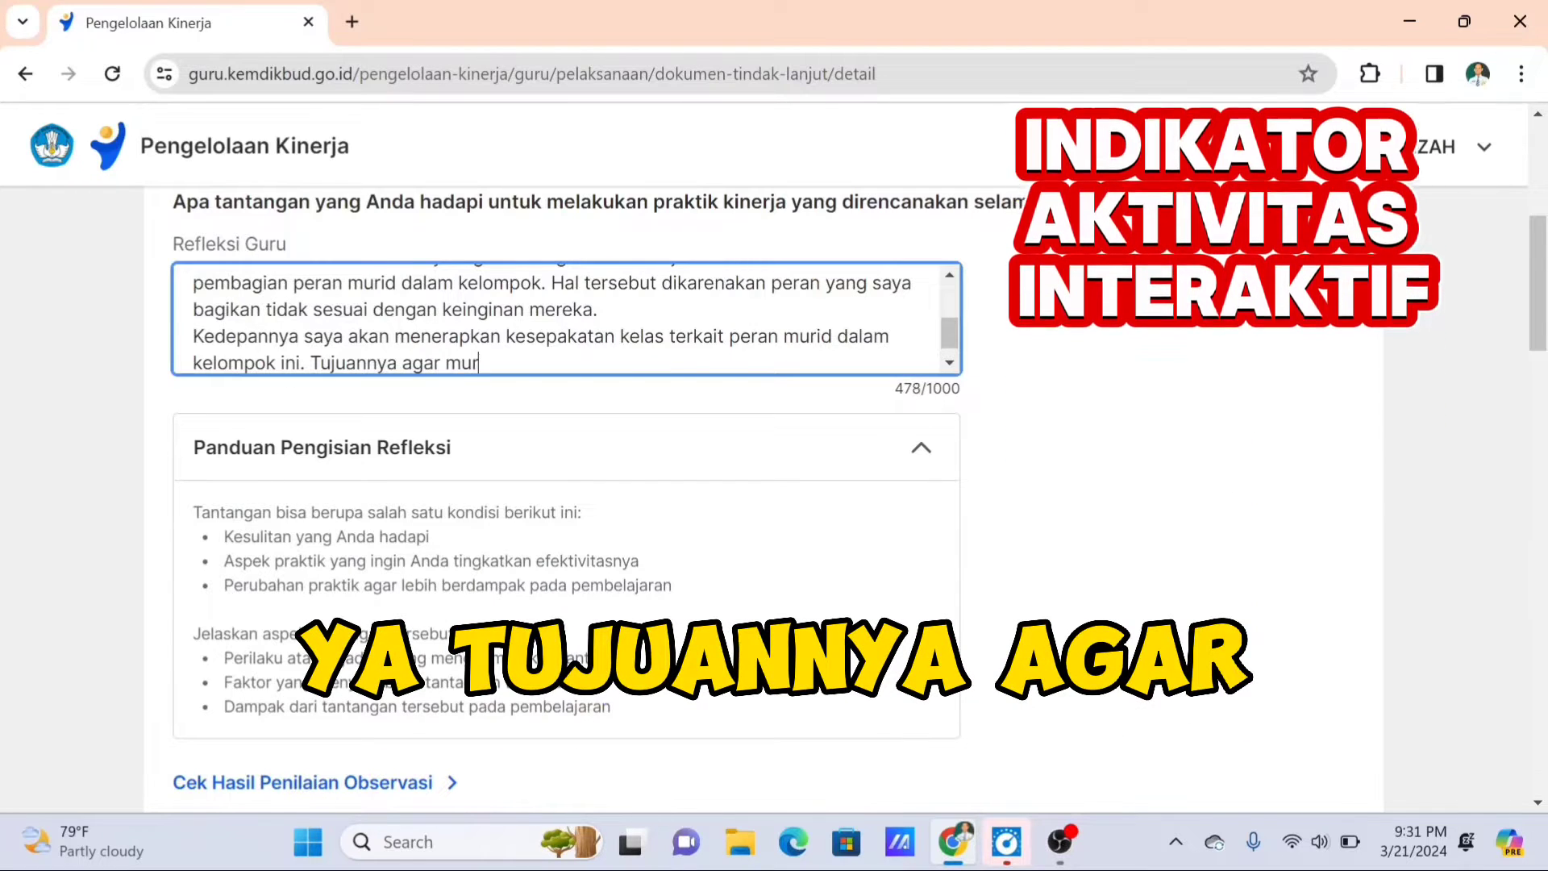
pyautogui.write('id dapat ')
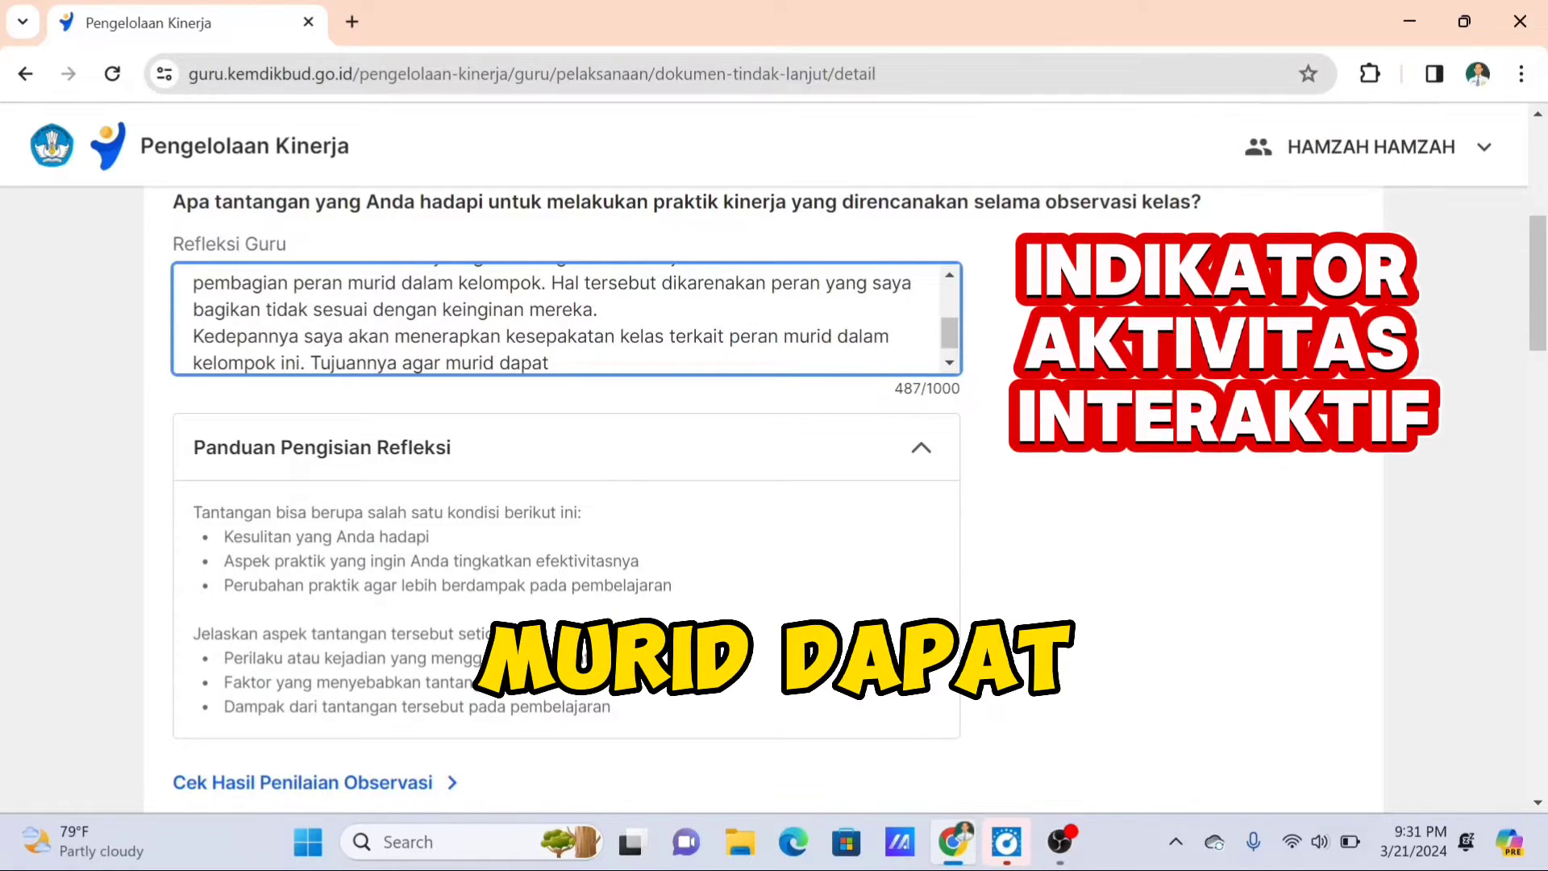
pyautogui.write('menjalankan ')
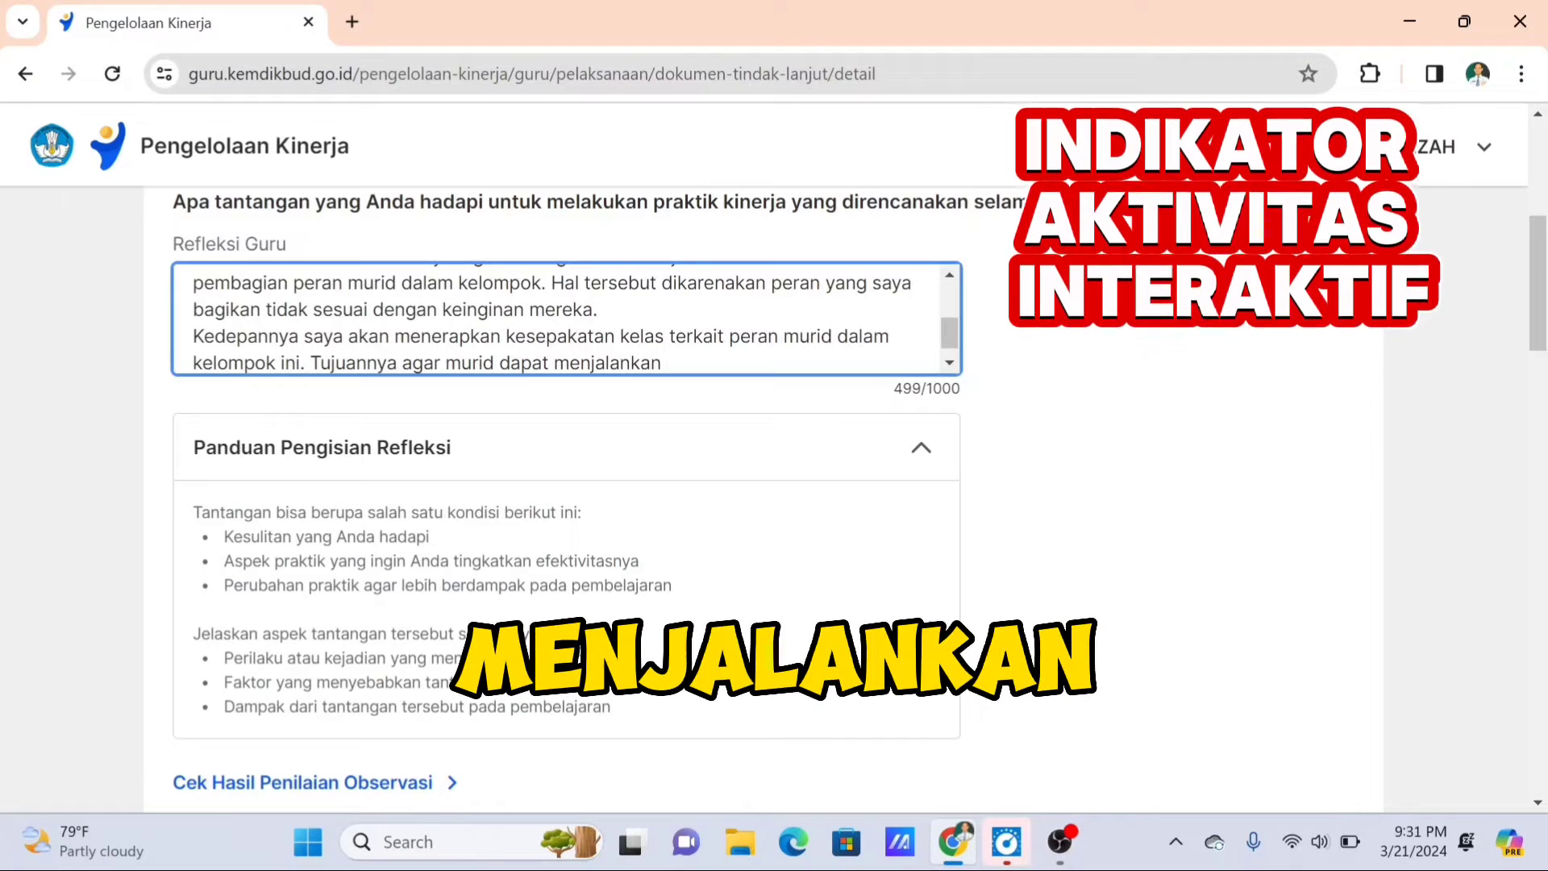
pyautogui.write('peran ses')
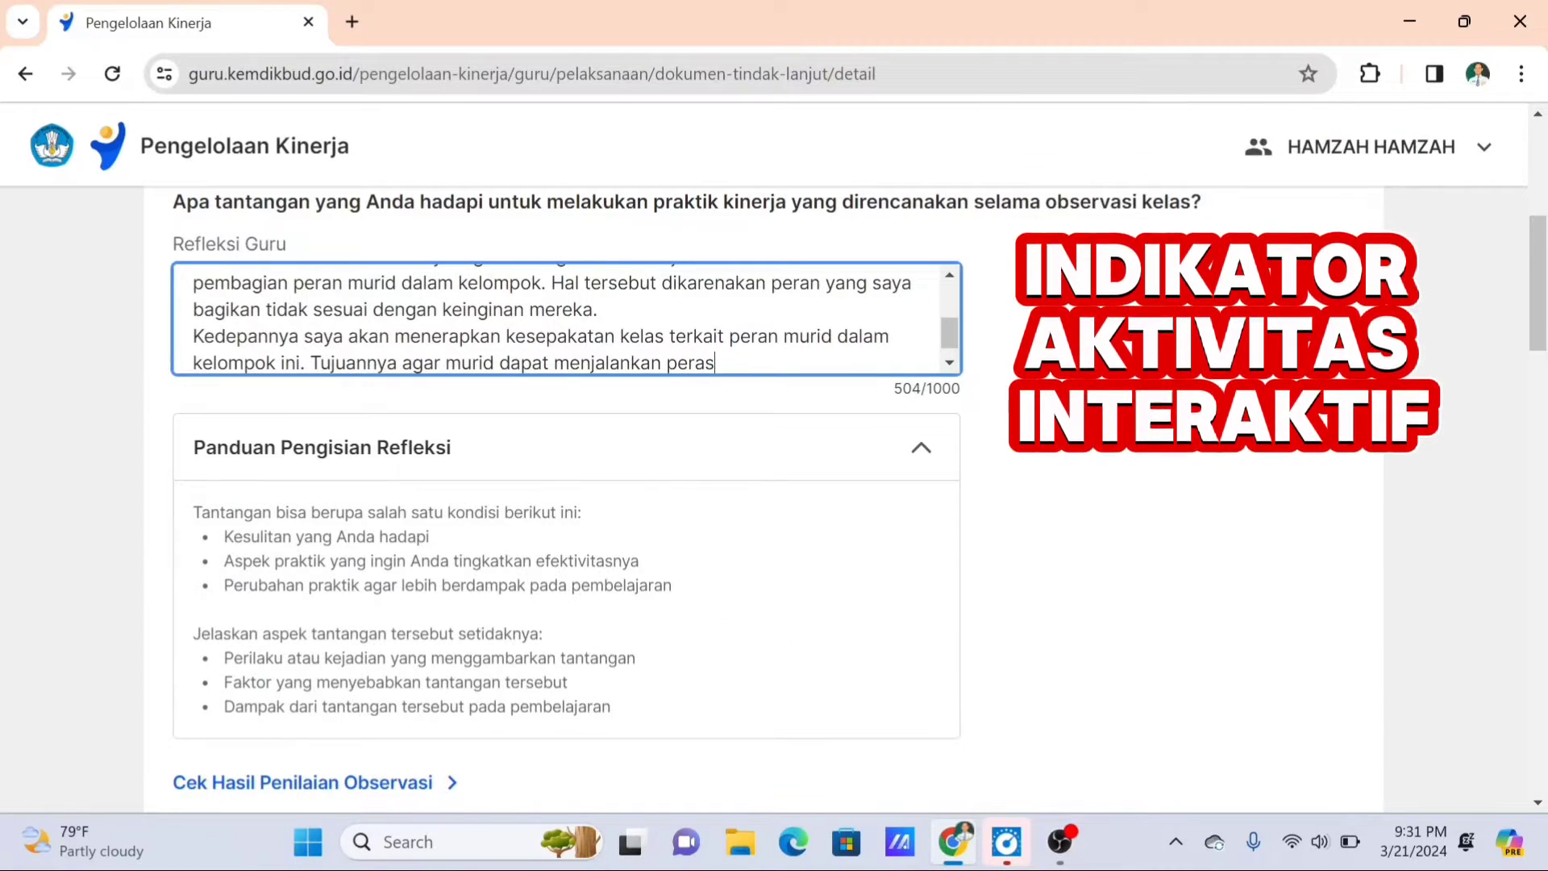
pyautogui.write('uai ')
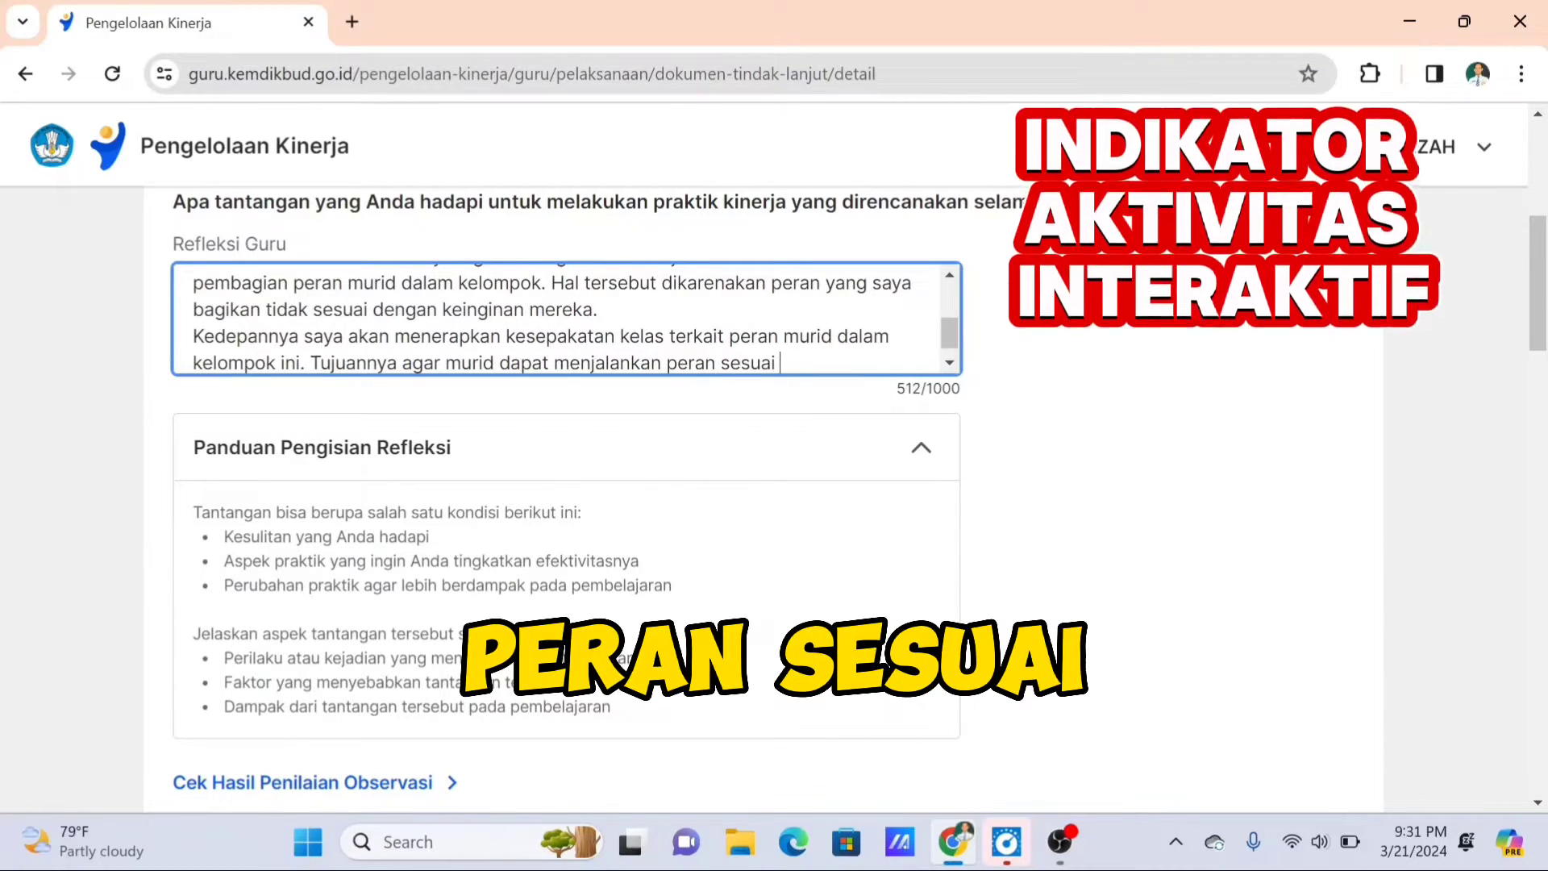
pyautogui.write('minatnya')
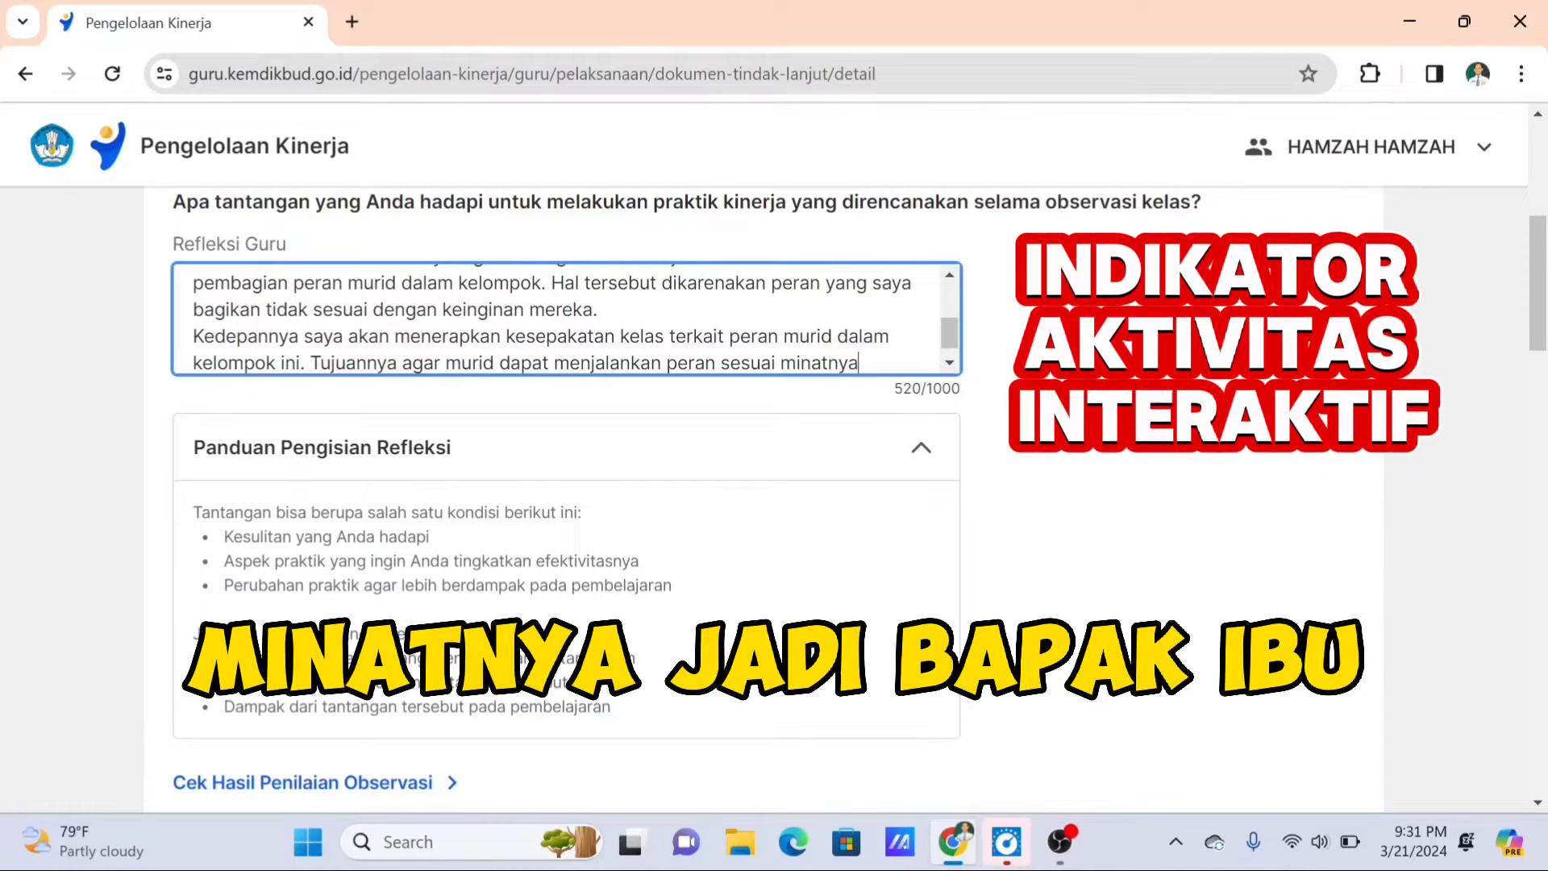
pyautogui.write('.')
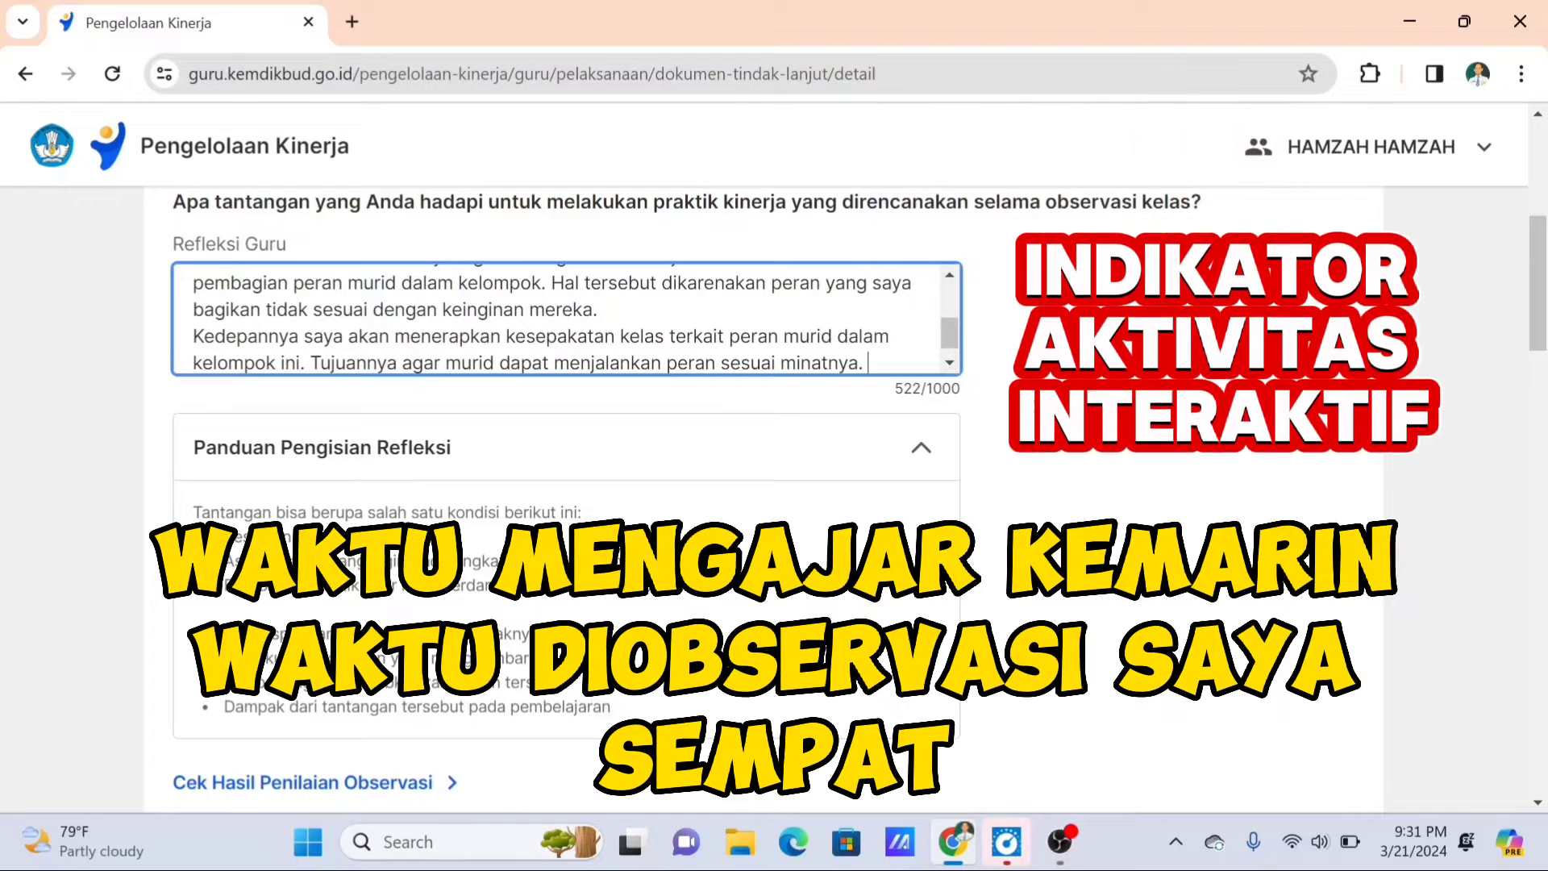
pyautogui.tripleClick(484, 339)
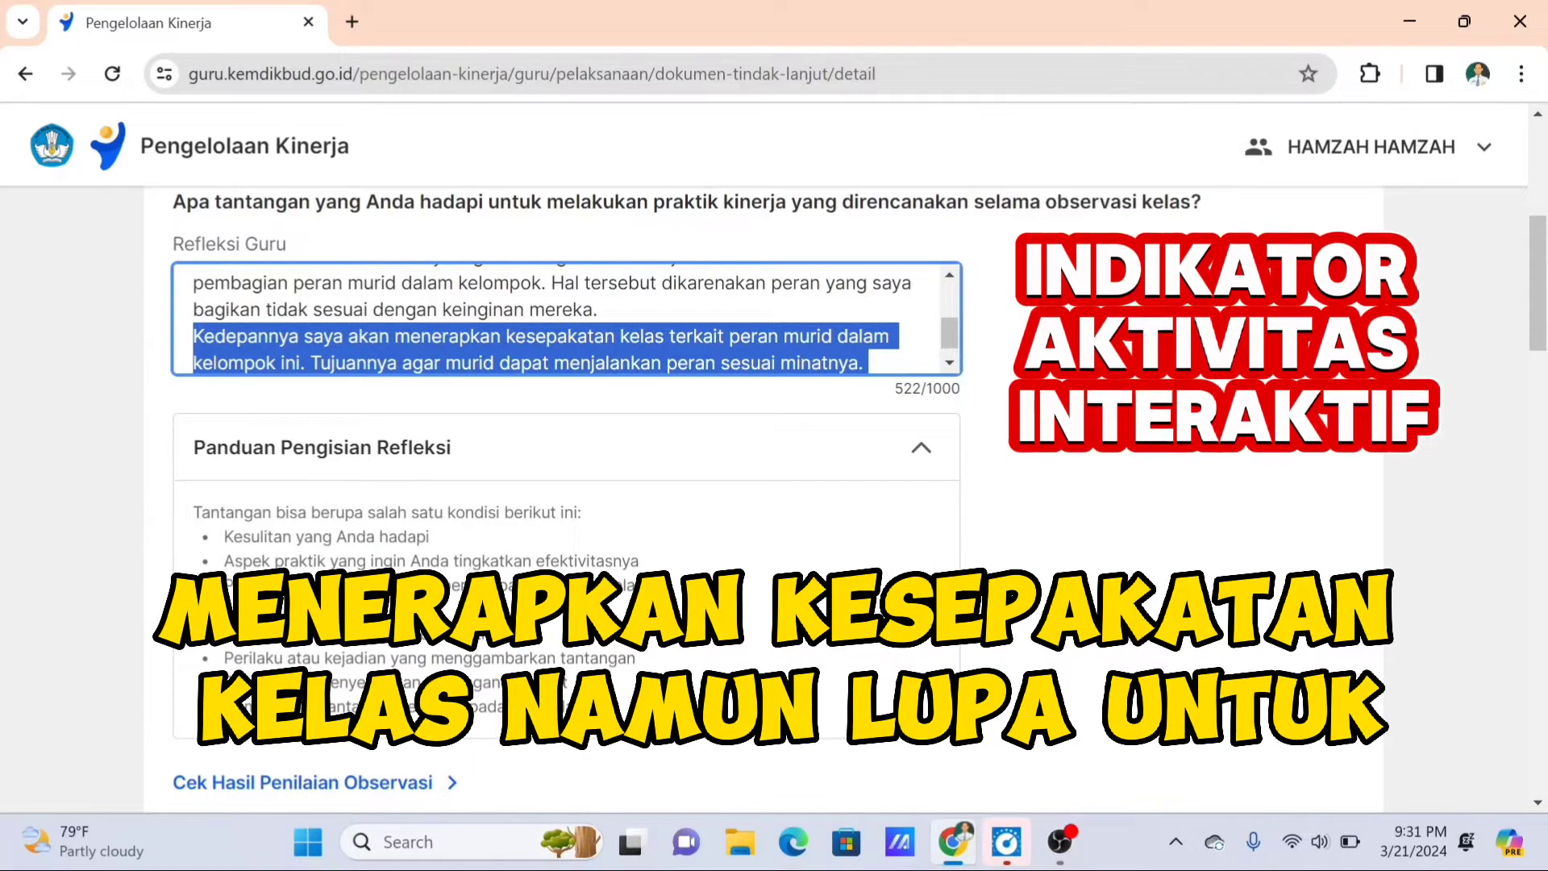
# Review the "Kedepannya" and "Tujuannya" sentences in the Refleksi Guru answer and the heading of the Pilihan Belajar section
pyautogui.scroll(-1, 564, 319)
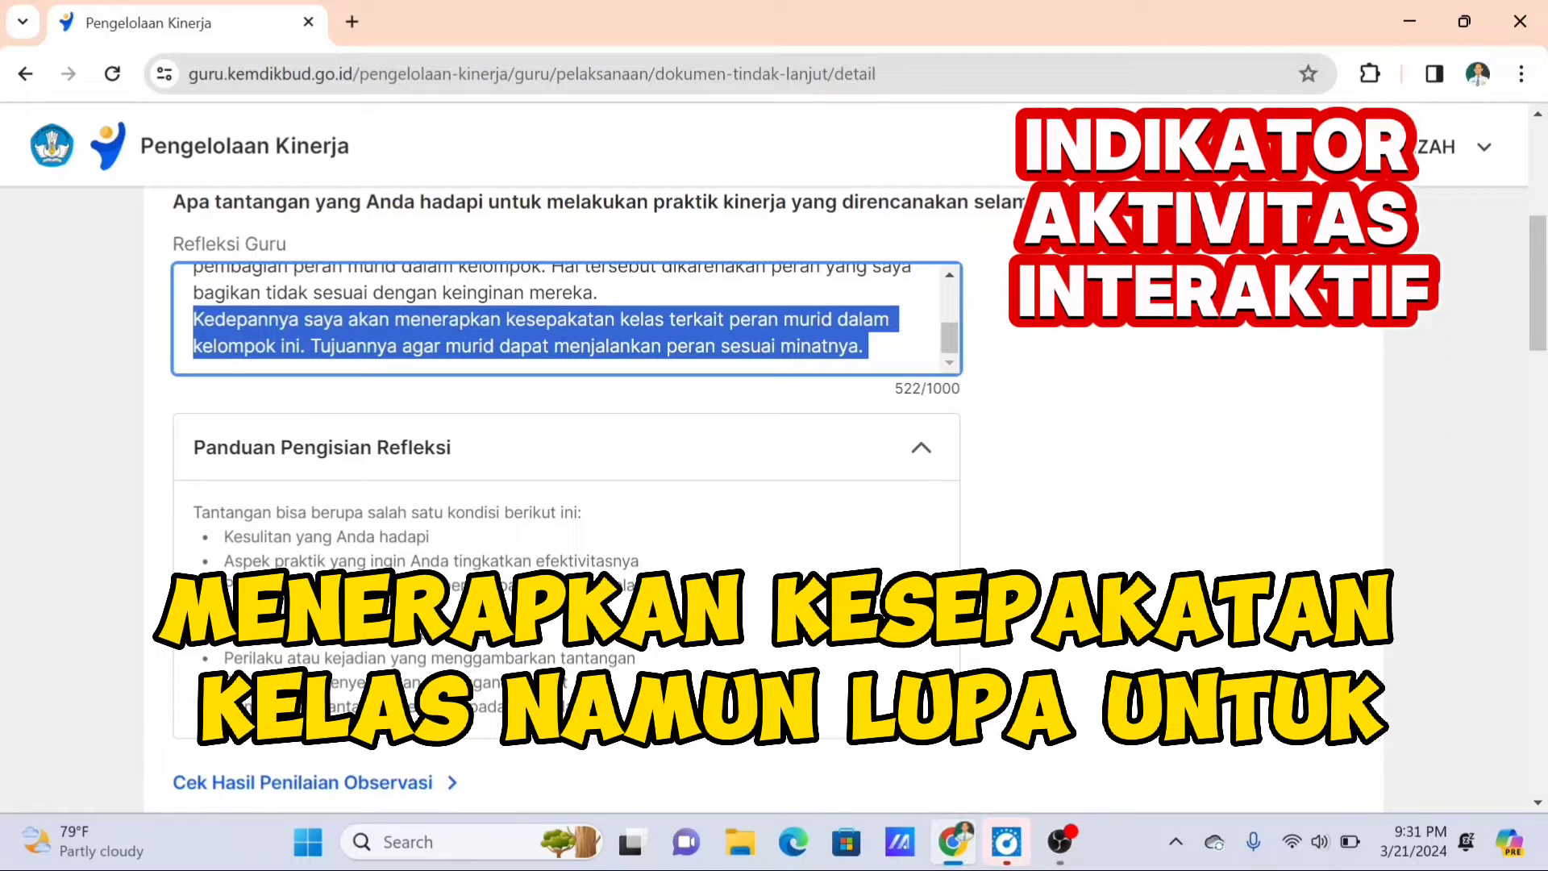
pyautogui.click(686, 320)
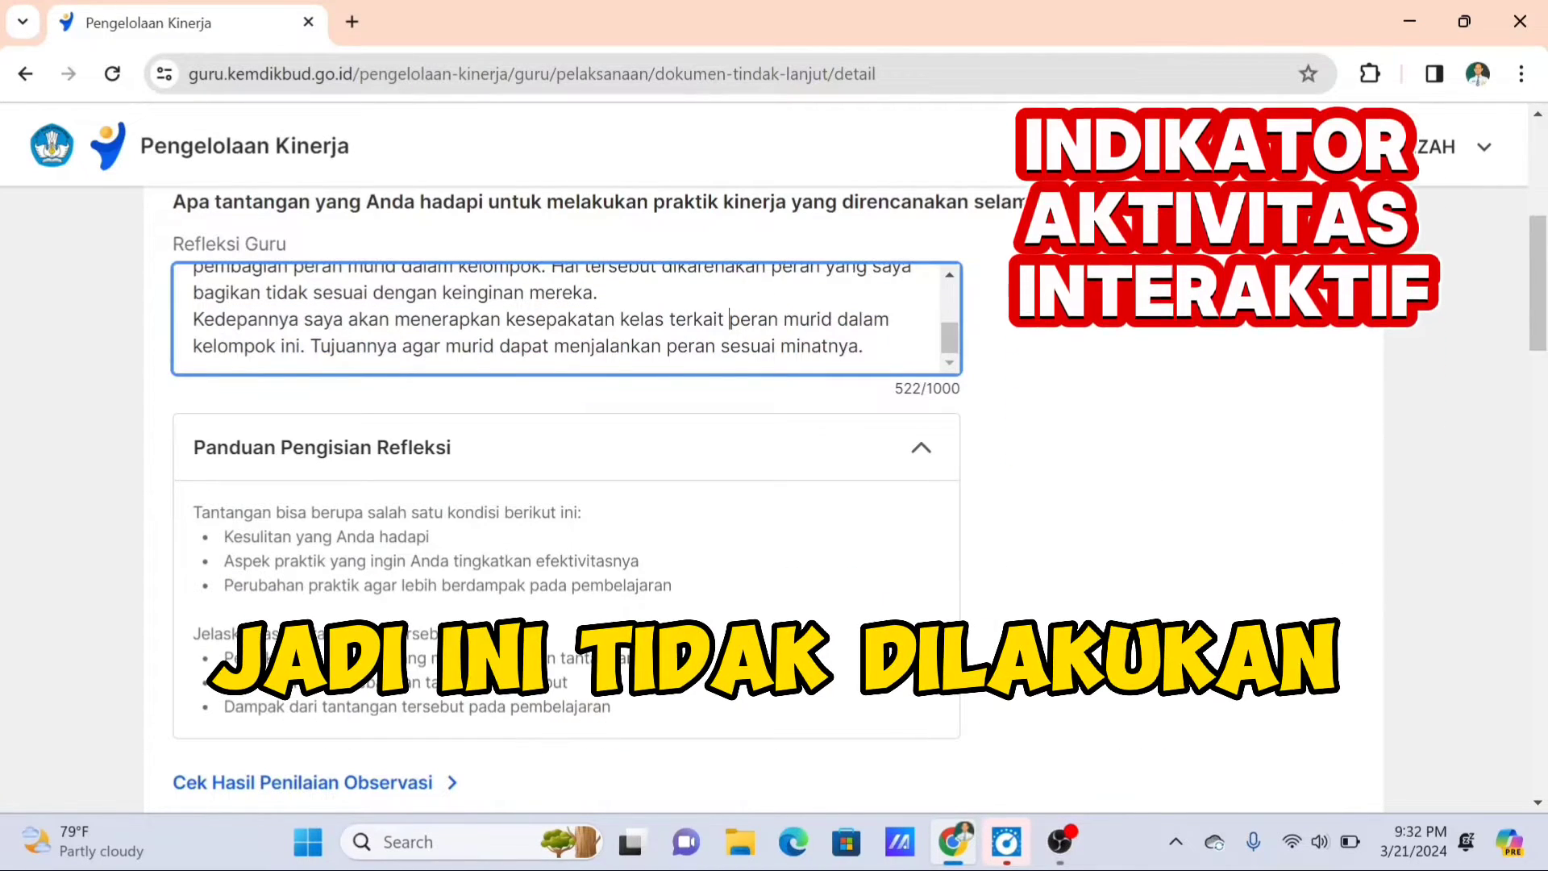
pyautogui.moveTo(730, 321); pyautogui.dragTo(831, 320)
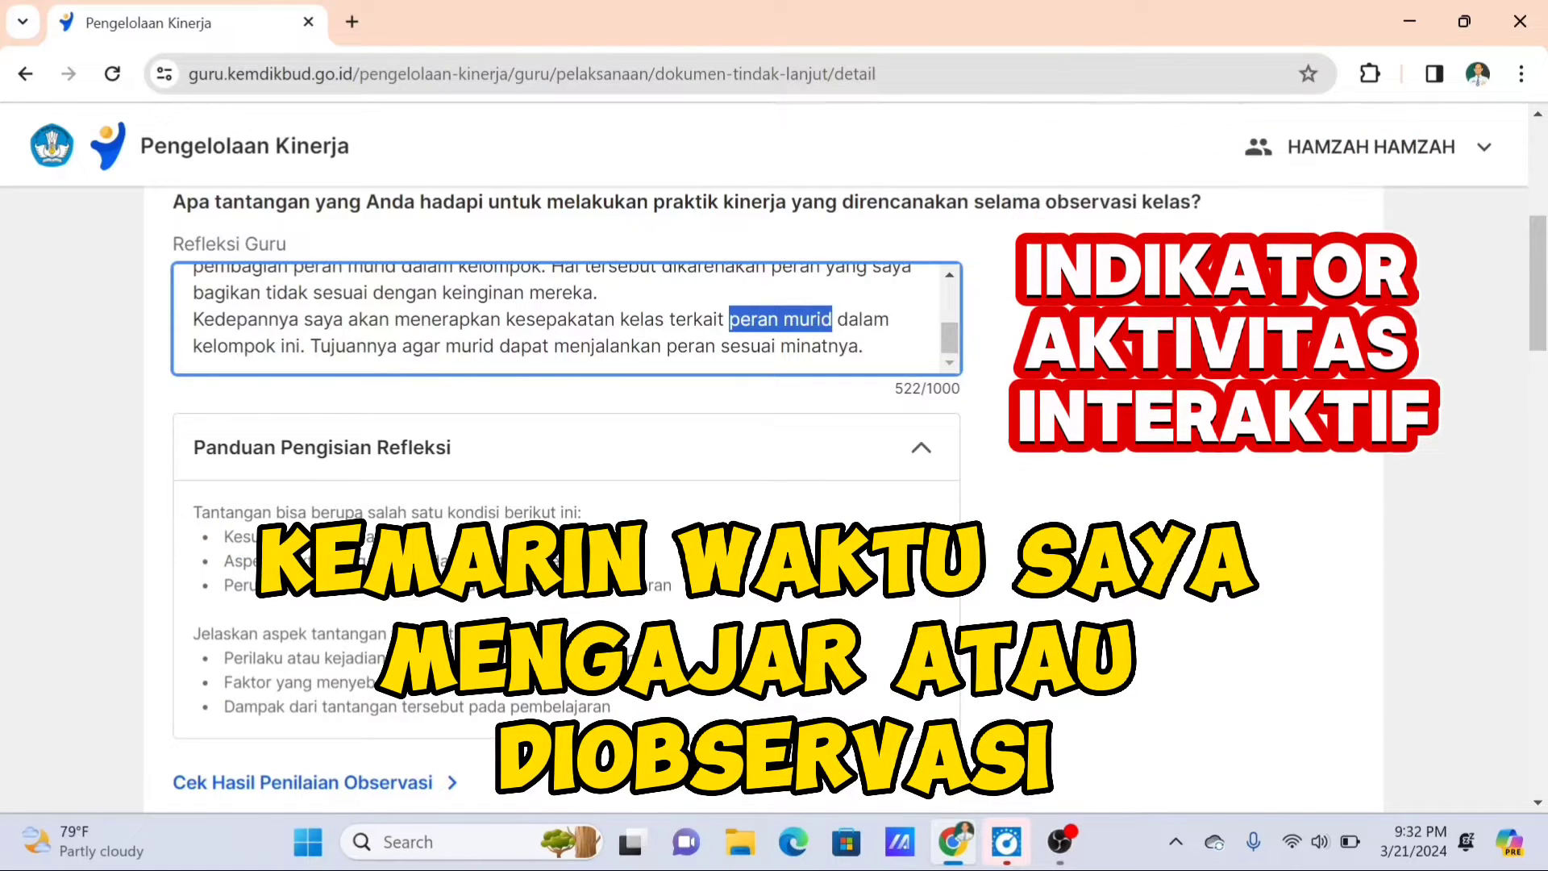
pyautogui.click(868, 347)
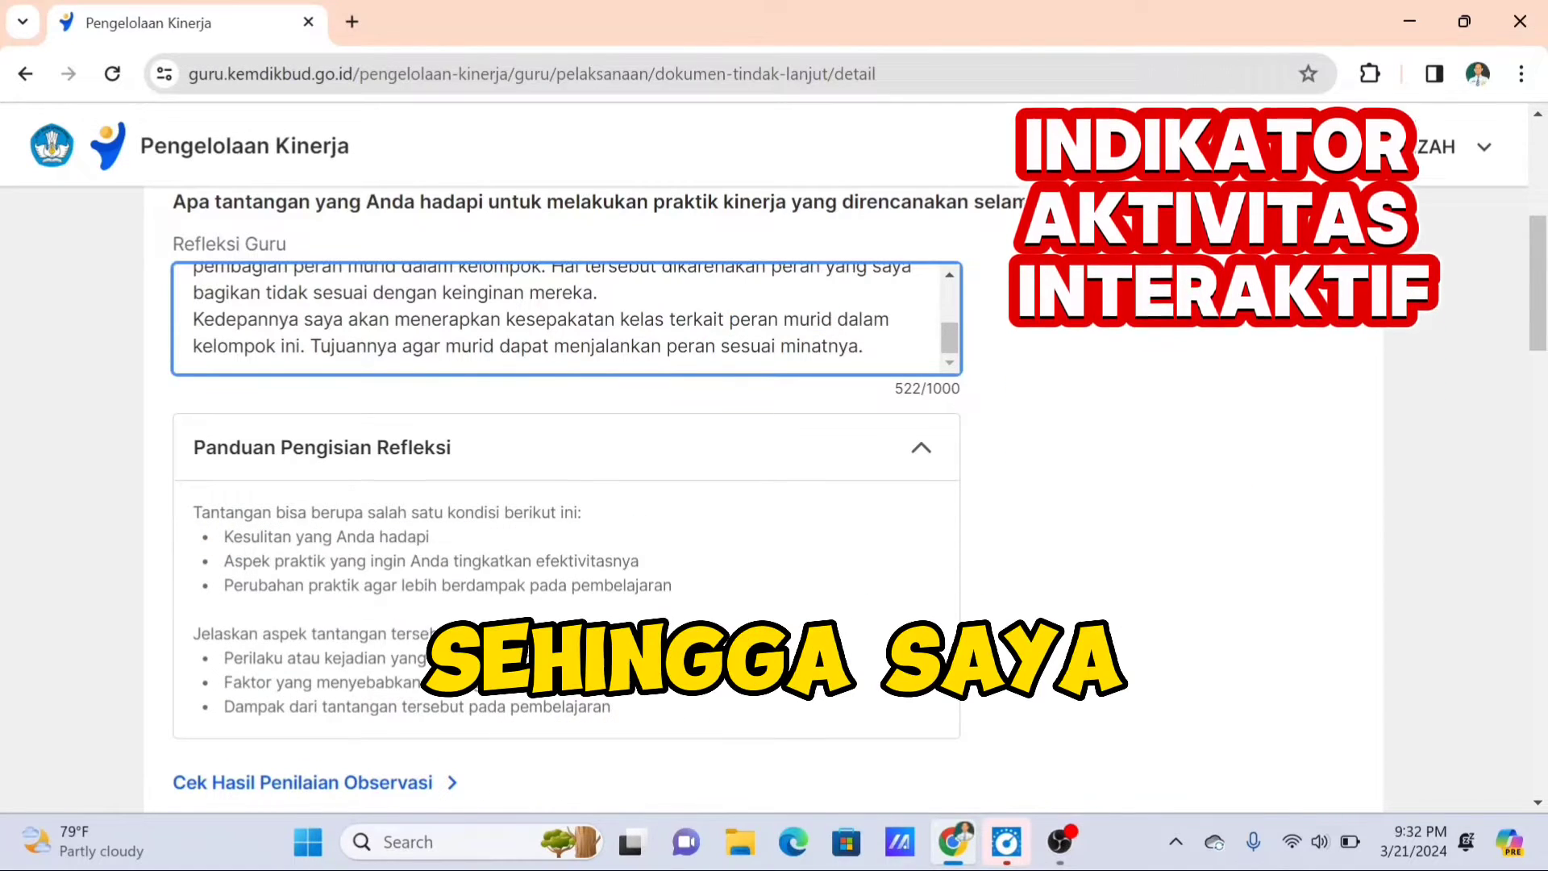
pyautogui.moveTo(864, 347); pyautogui.dragTo(194, 319)
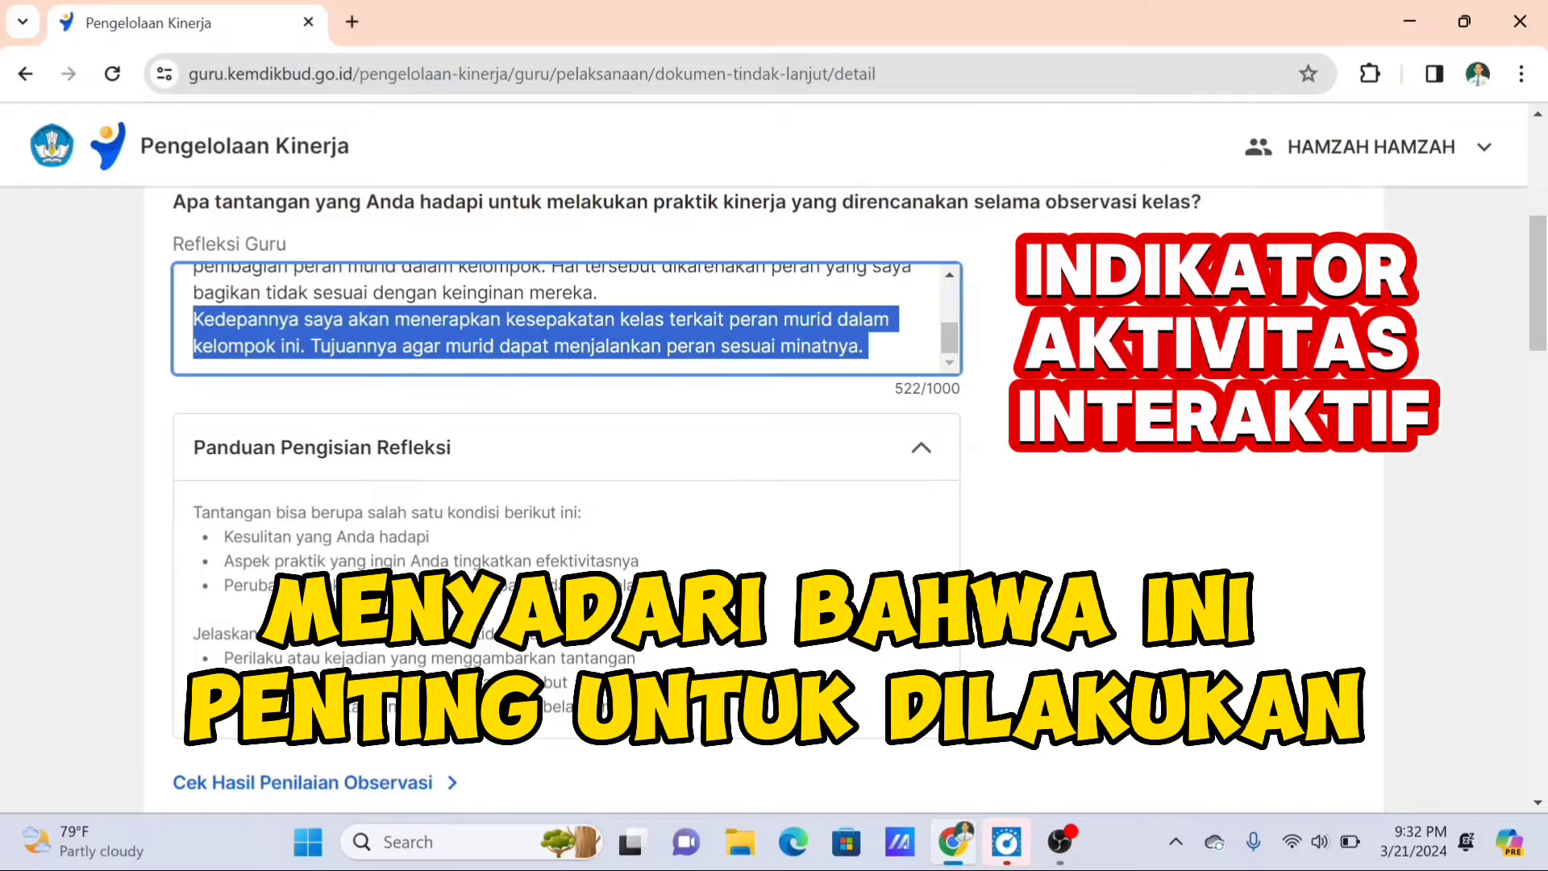
pyautogui.scroll(-10, 869, 684)
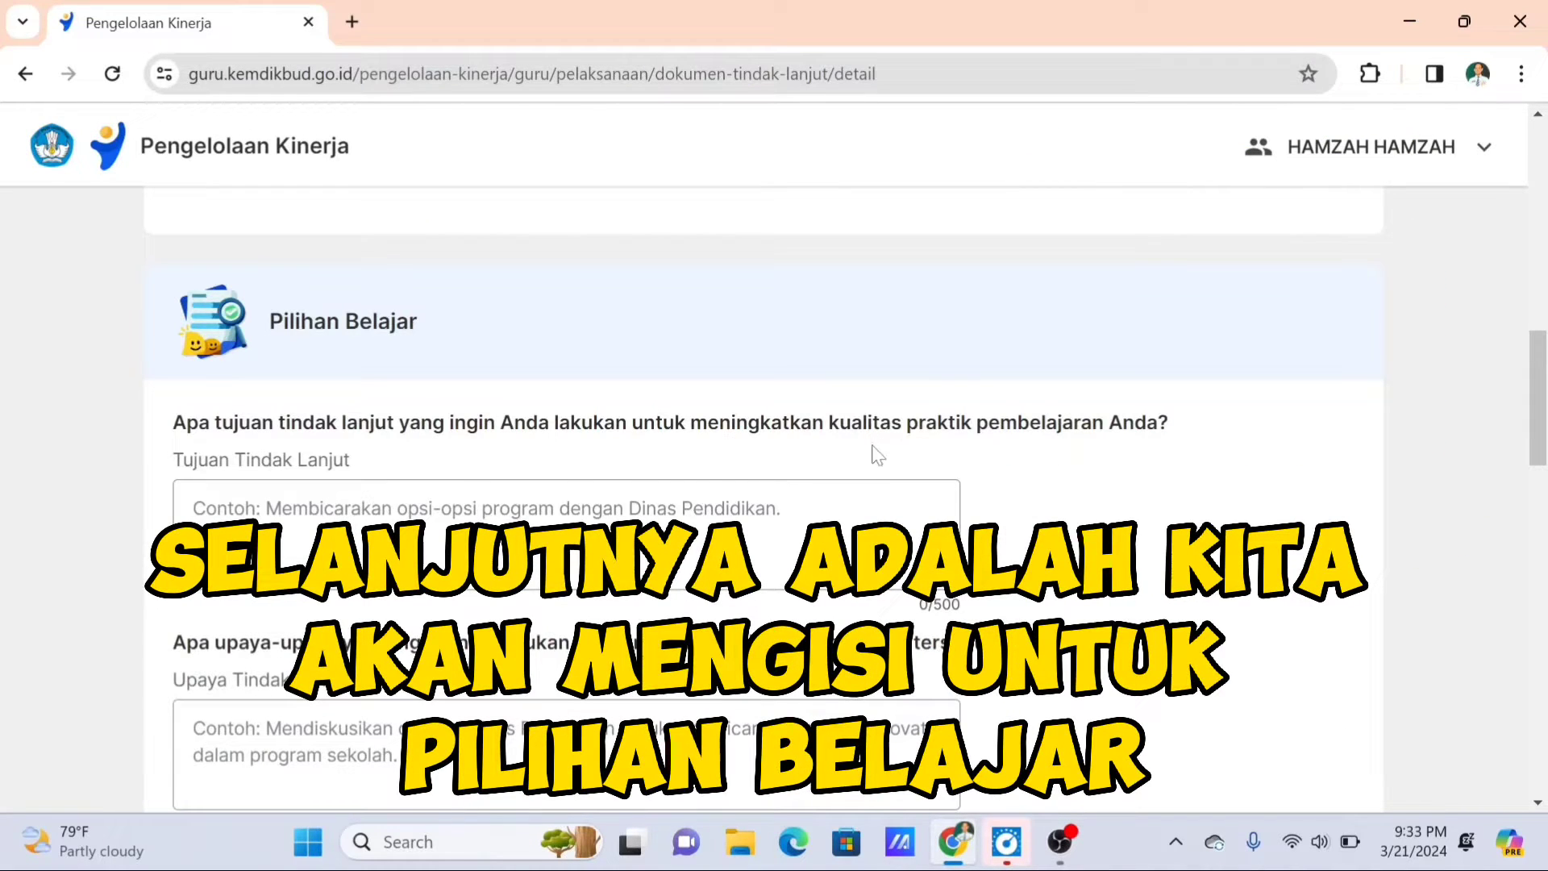
pyautogui.moveTo(271, 321); pyautogui.dragTo(419, 321)
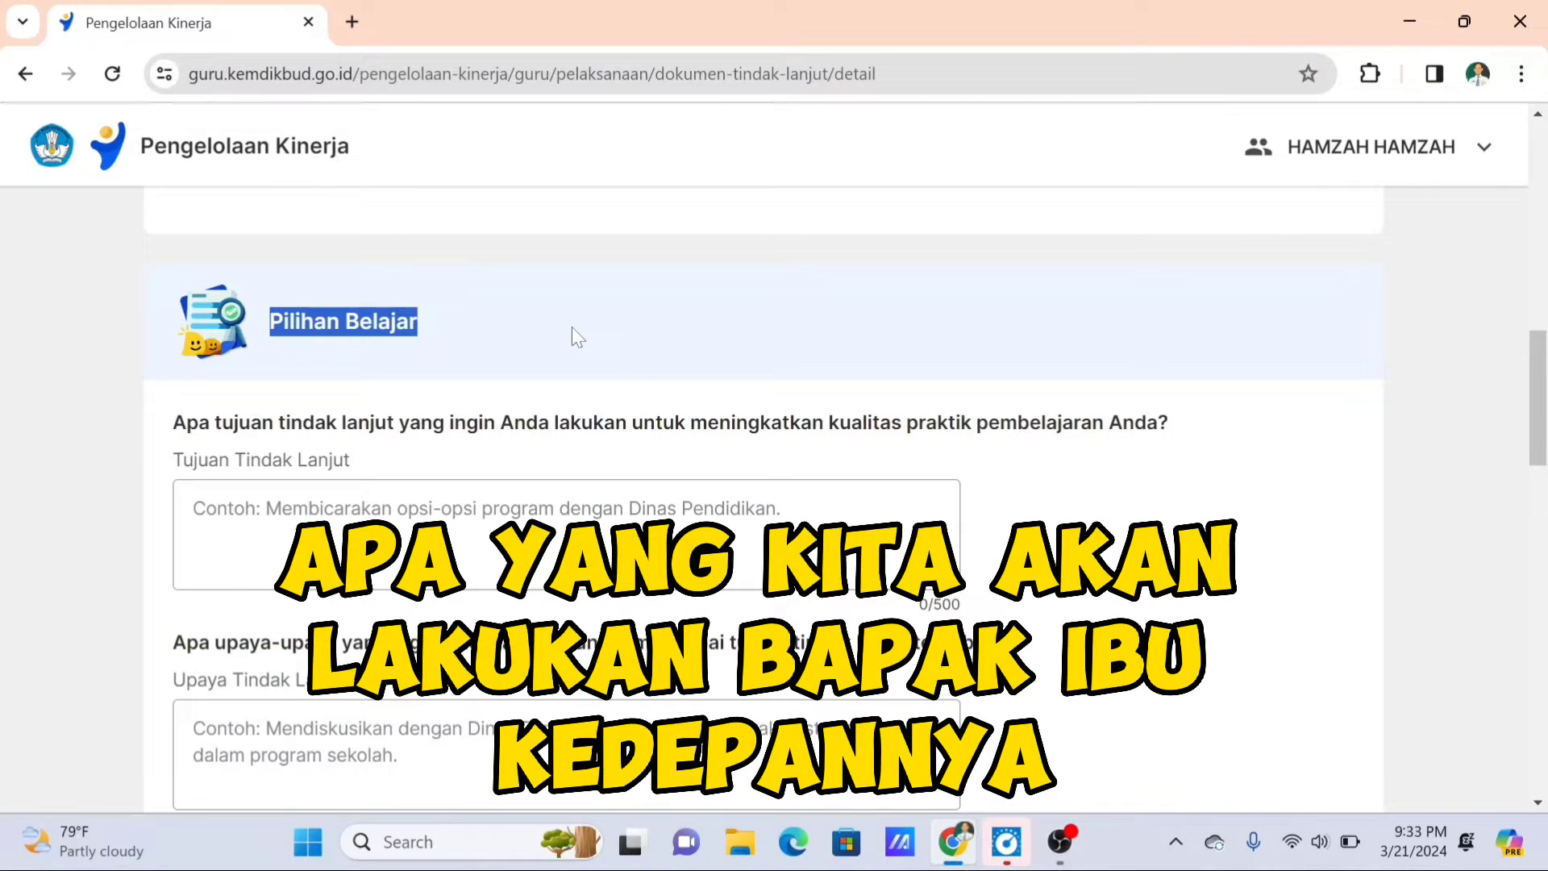
pyautogui.click(565, 576)
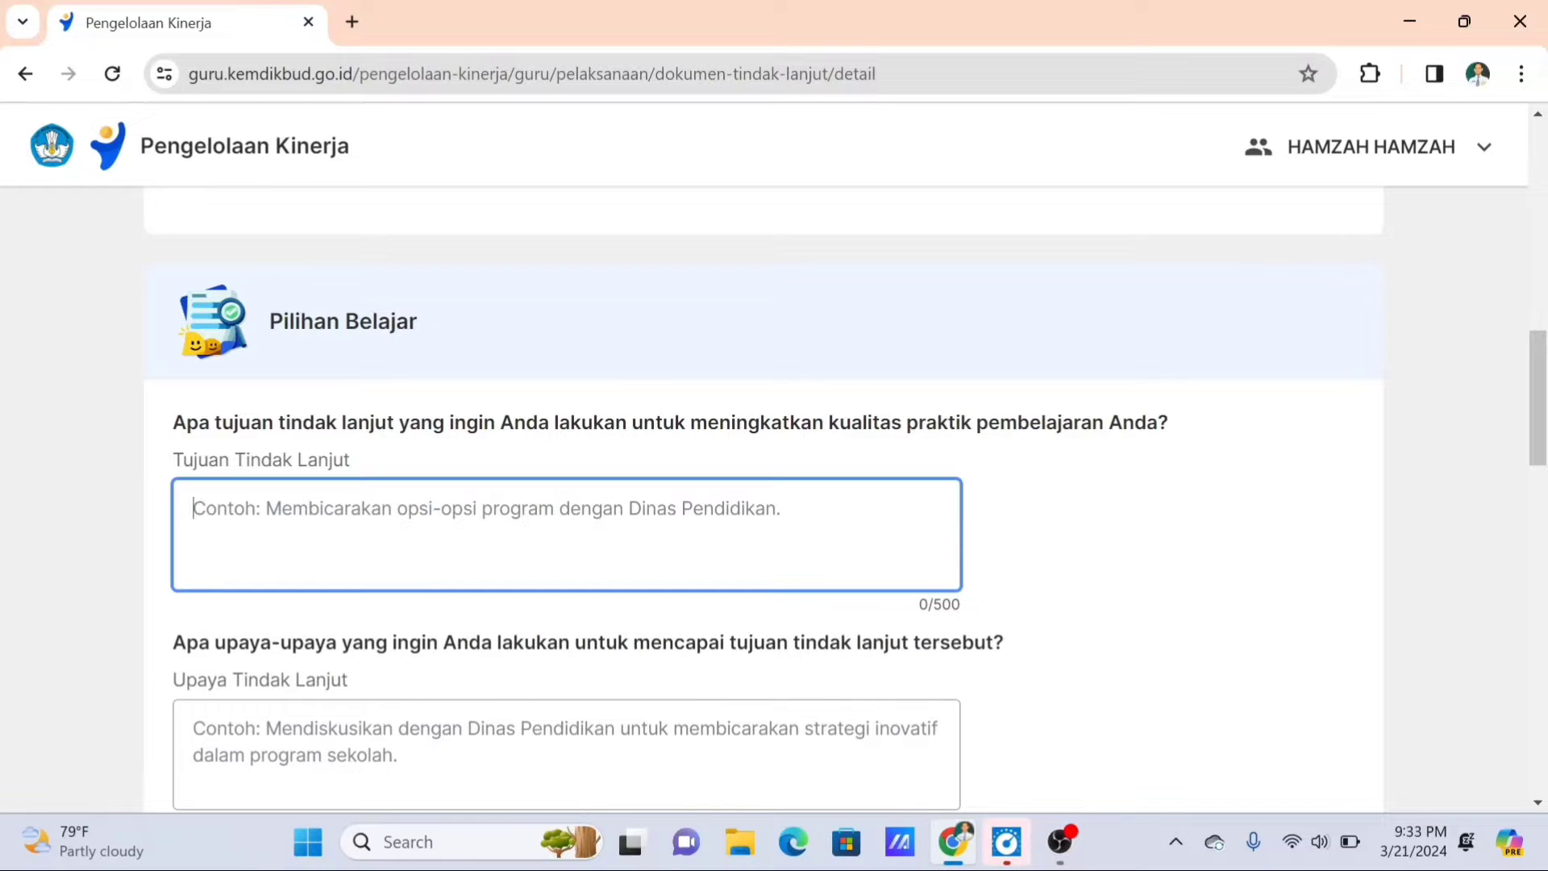
pyautogui.write('Tuju')
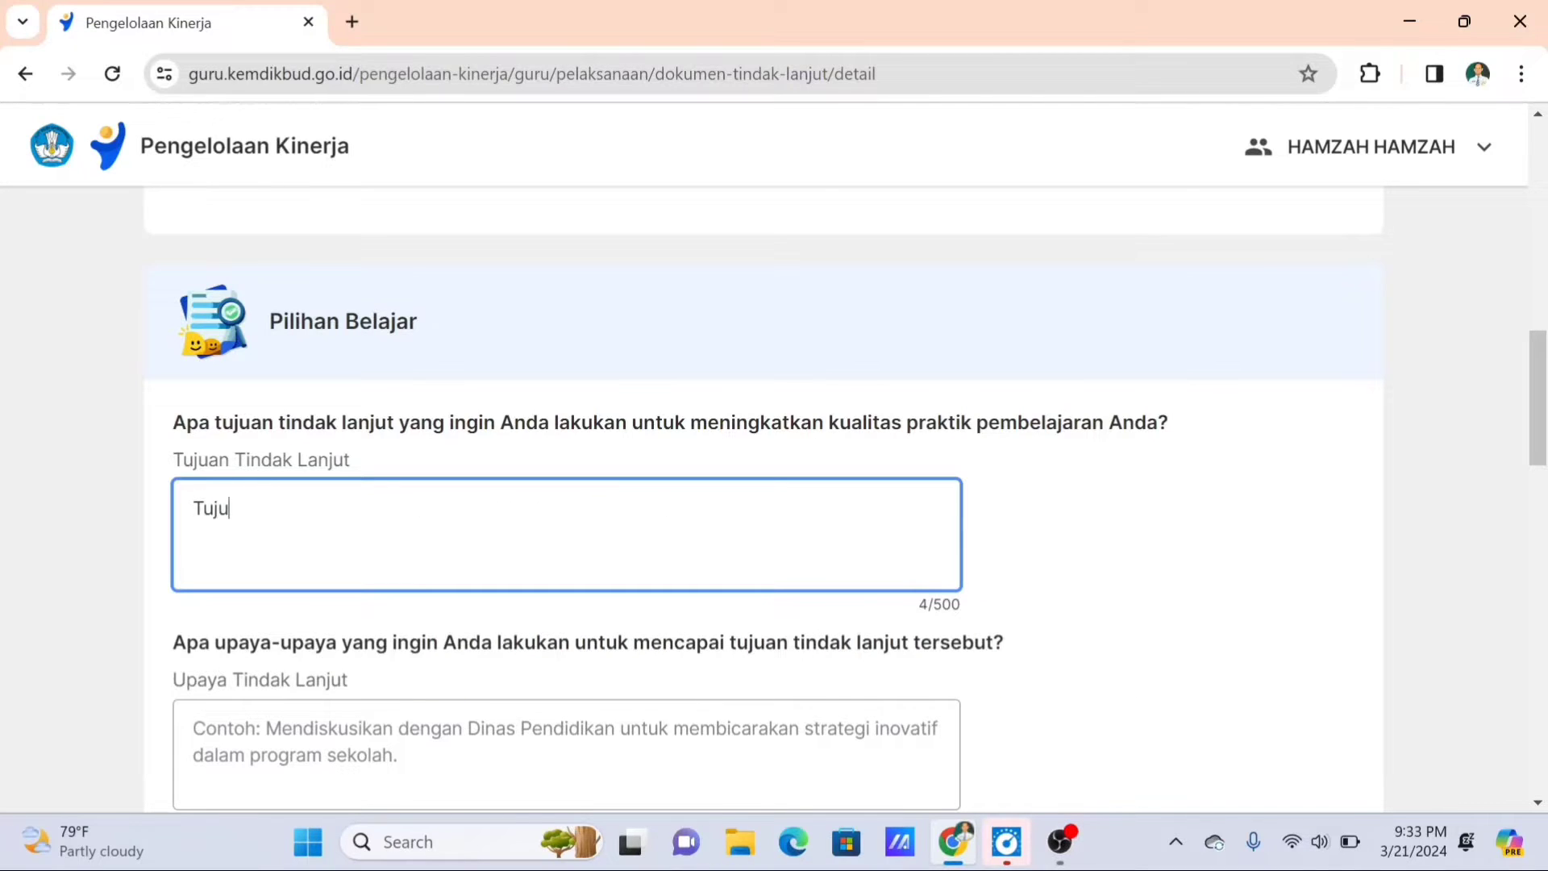
pyautogui.press('BackSpace')
pyautogui.press('BackSpace')
pyautogui.press('BackSpace')
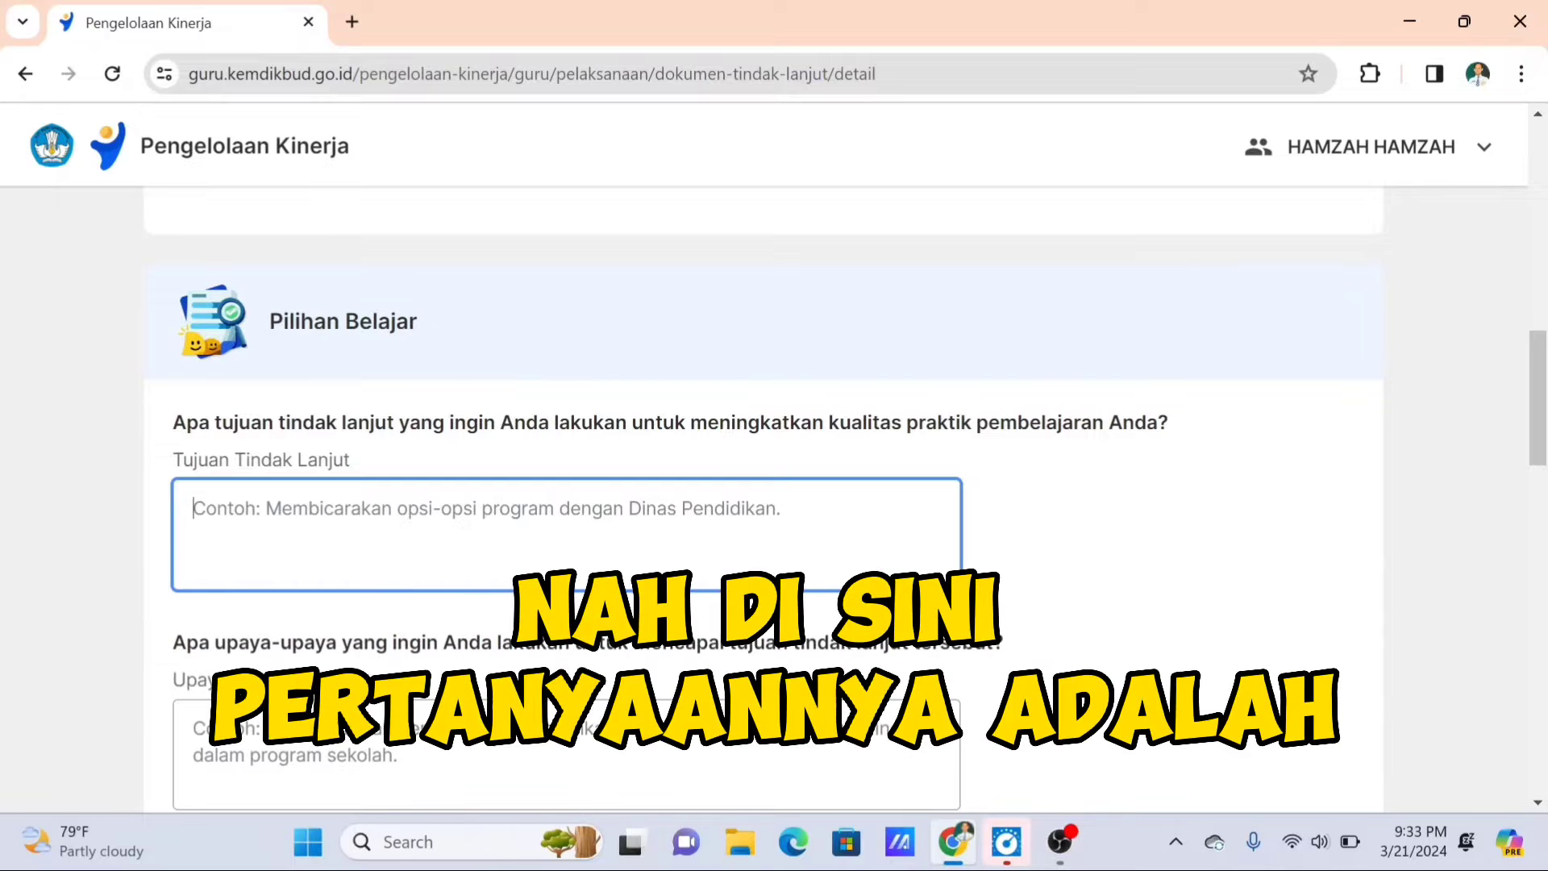
# Read the follow-up goal question under Pilihan Belajar and start the Tujuan Tindak Lanjut answer with "Tujuan penerapan"
pyautogui.moveTo(172, 422); pyautogui.dragTo(468, 423)
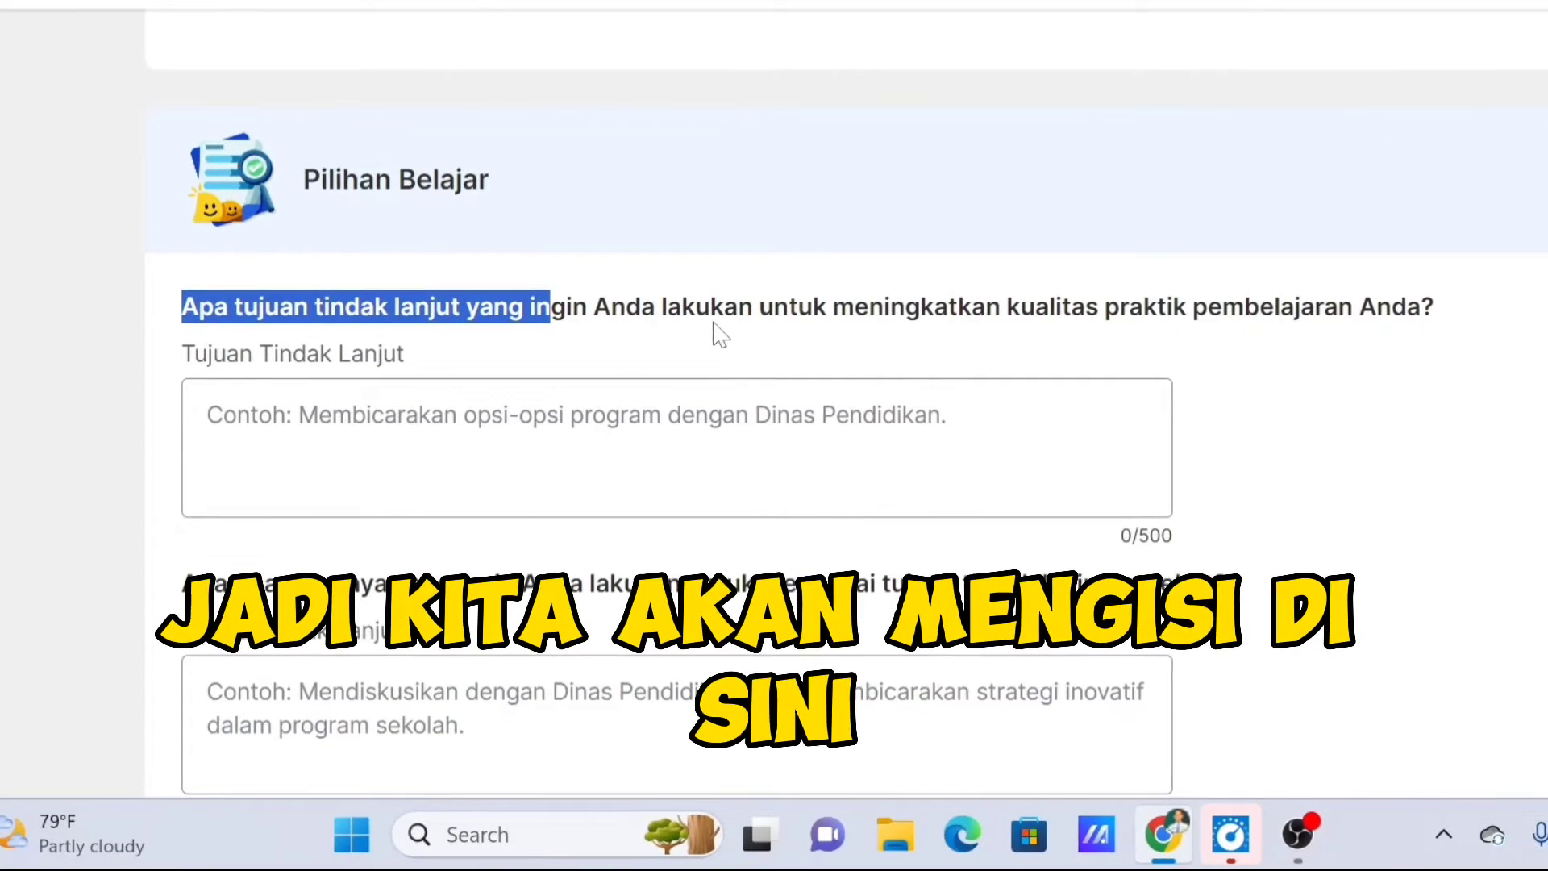
pyautogui.click(720, 419)
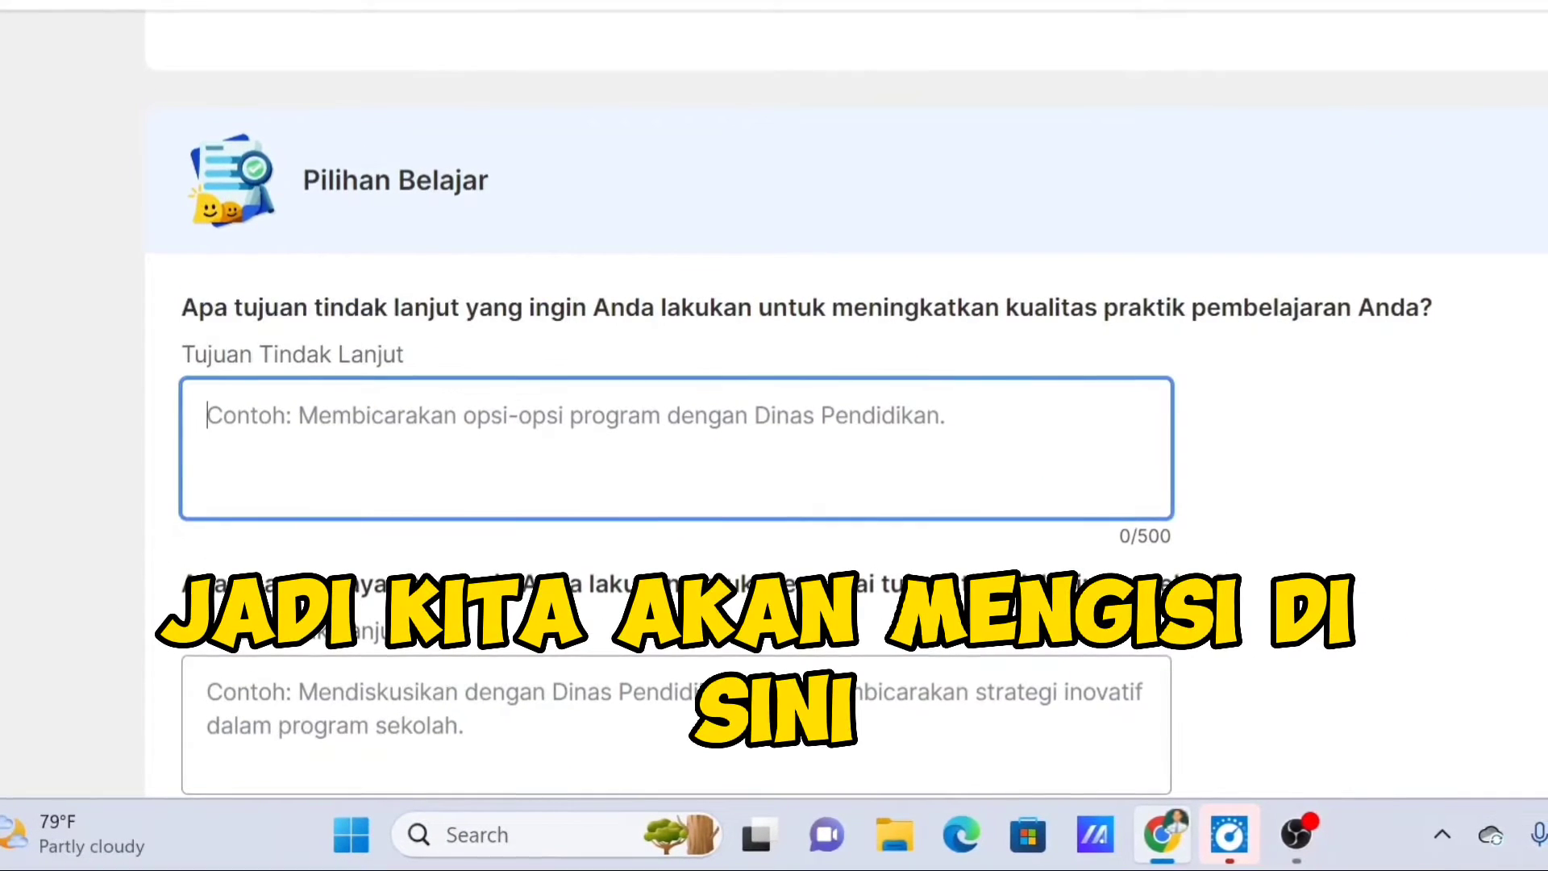
pyautogui.moveTo(180, 314); pyautogui.dragTo(1511, 335)
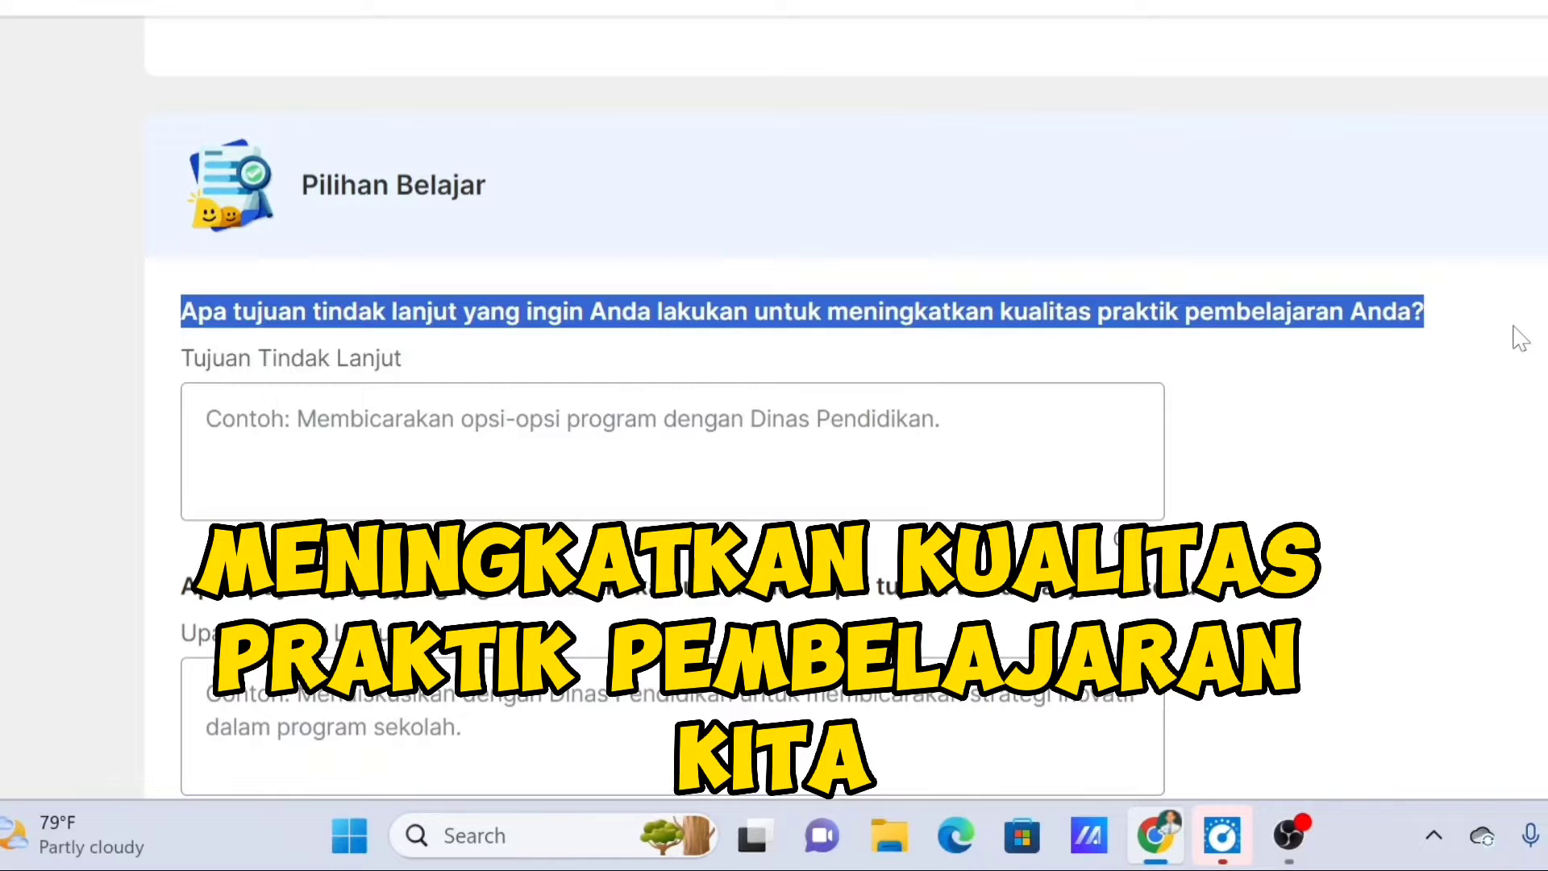
pyautogui.click(1511, 335)
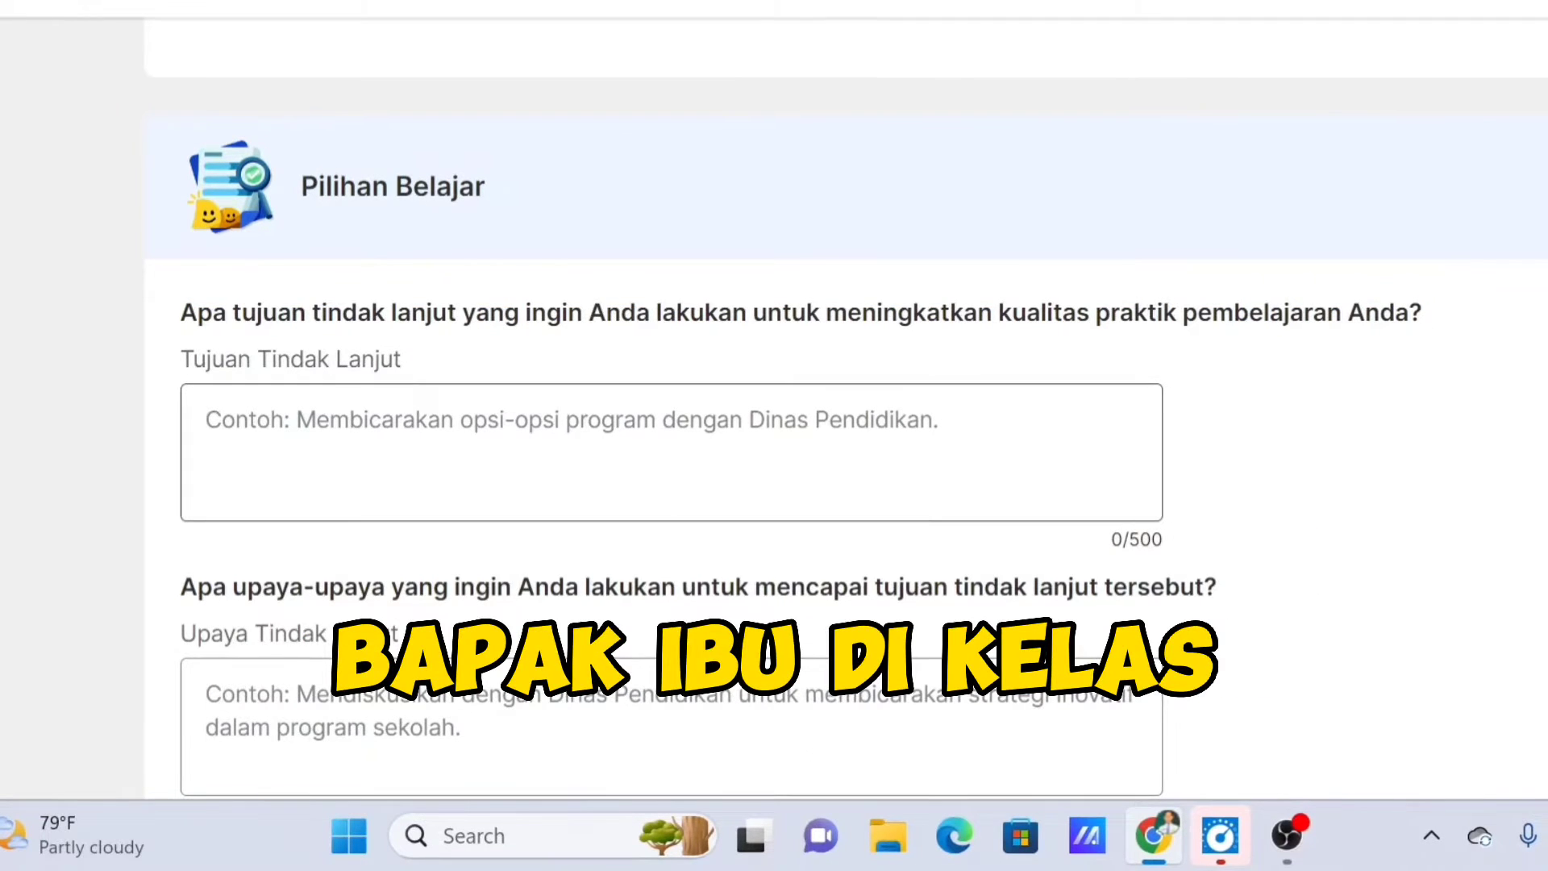
pyautogui.click(206, 420)
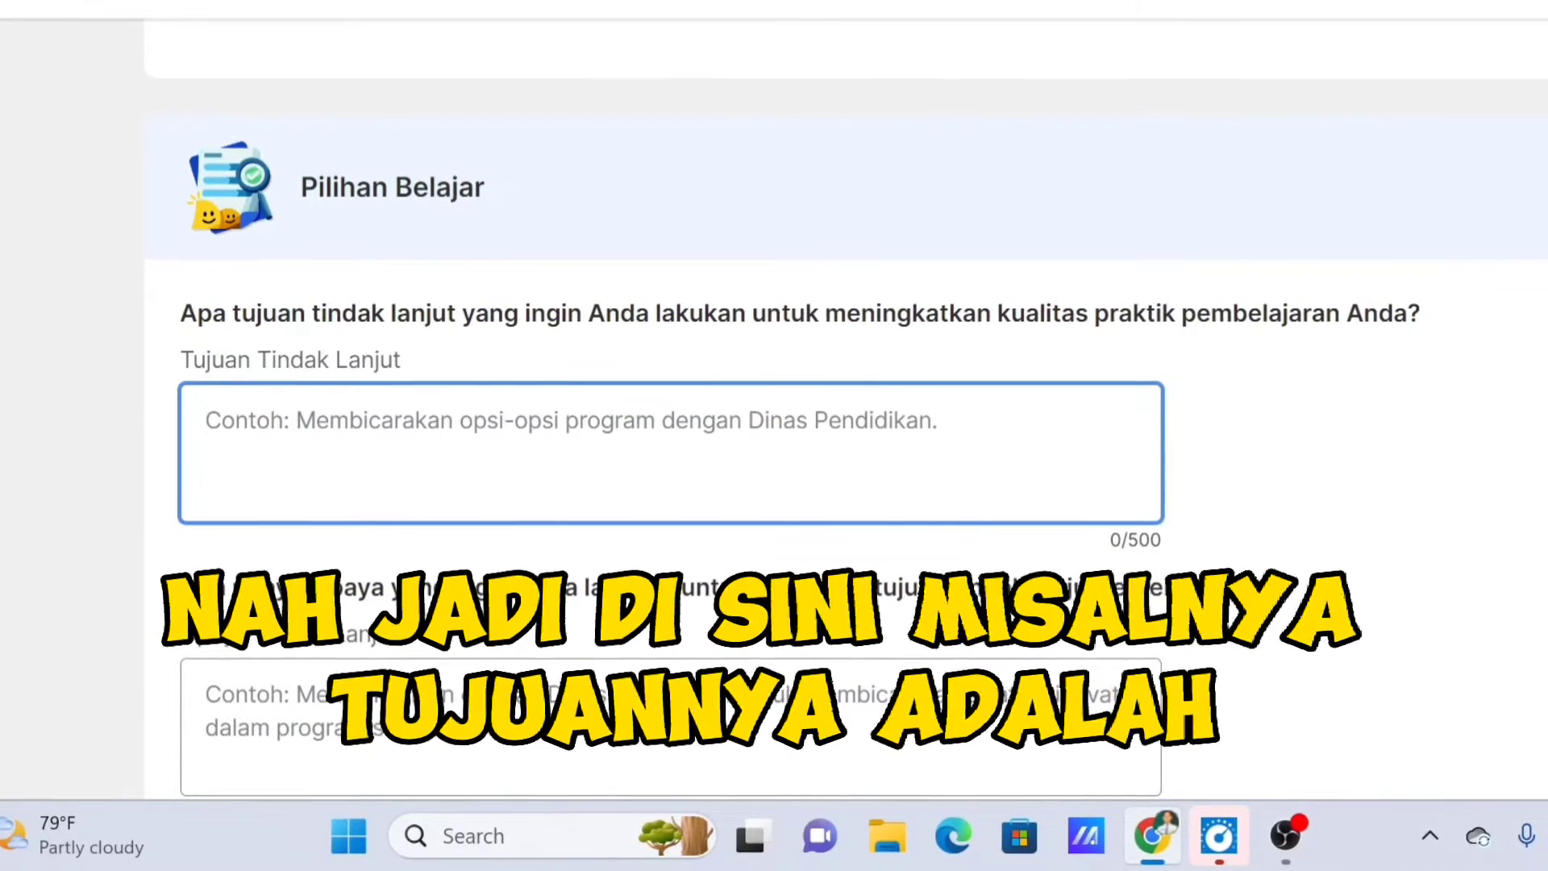
pyautogui.write('tuj')
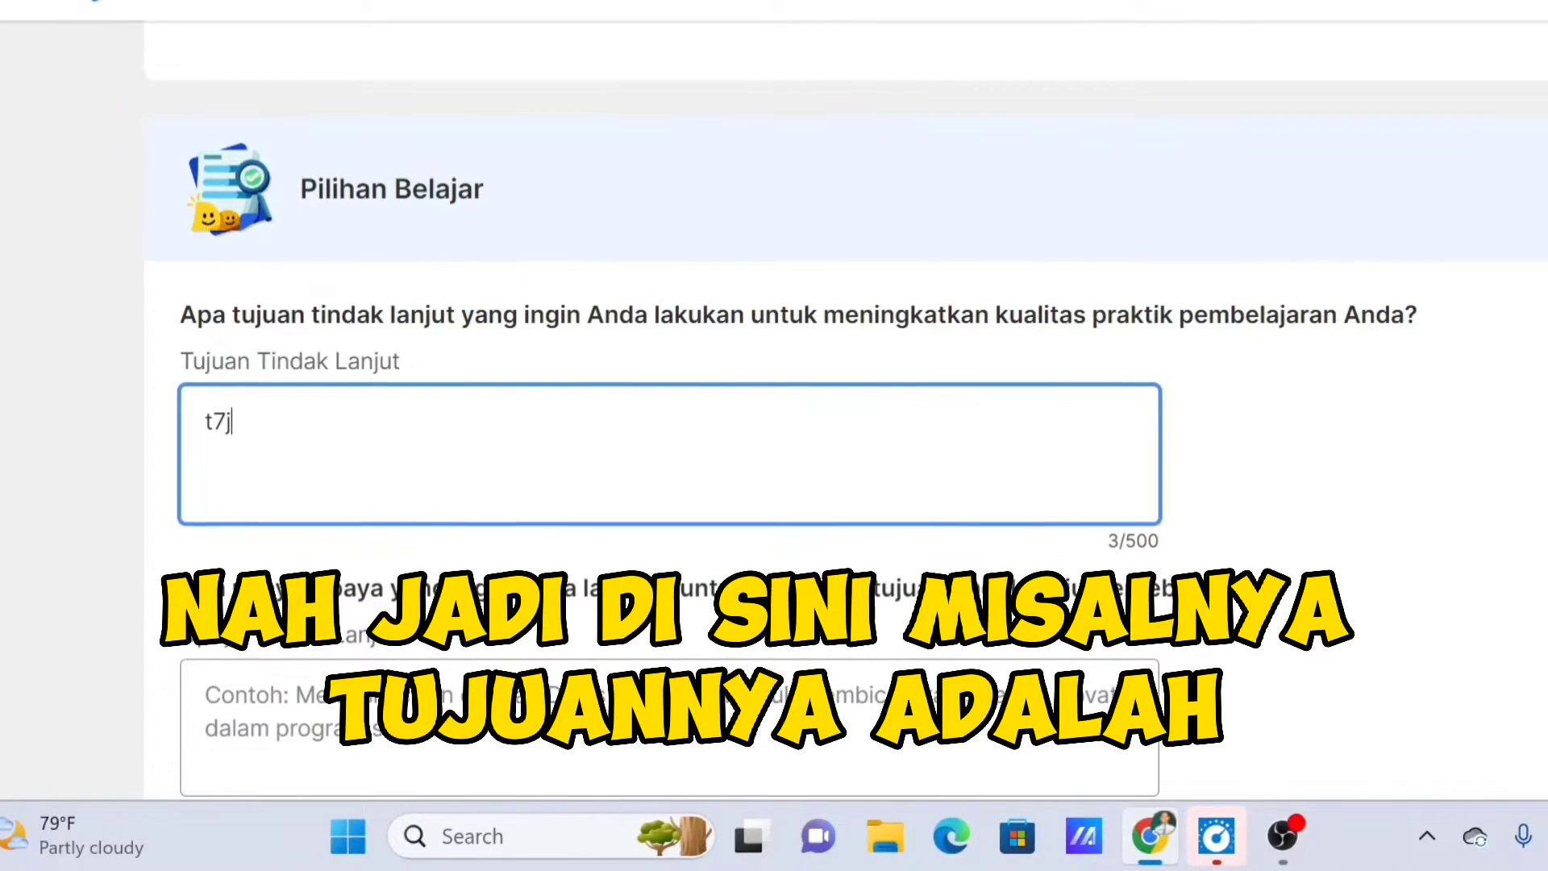
pyautogui.press('BackSpace')
pyautogui.press('BackSpace')
pyautogui.press('BackSpace')
pyautogui.write('Tuj')
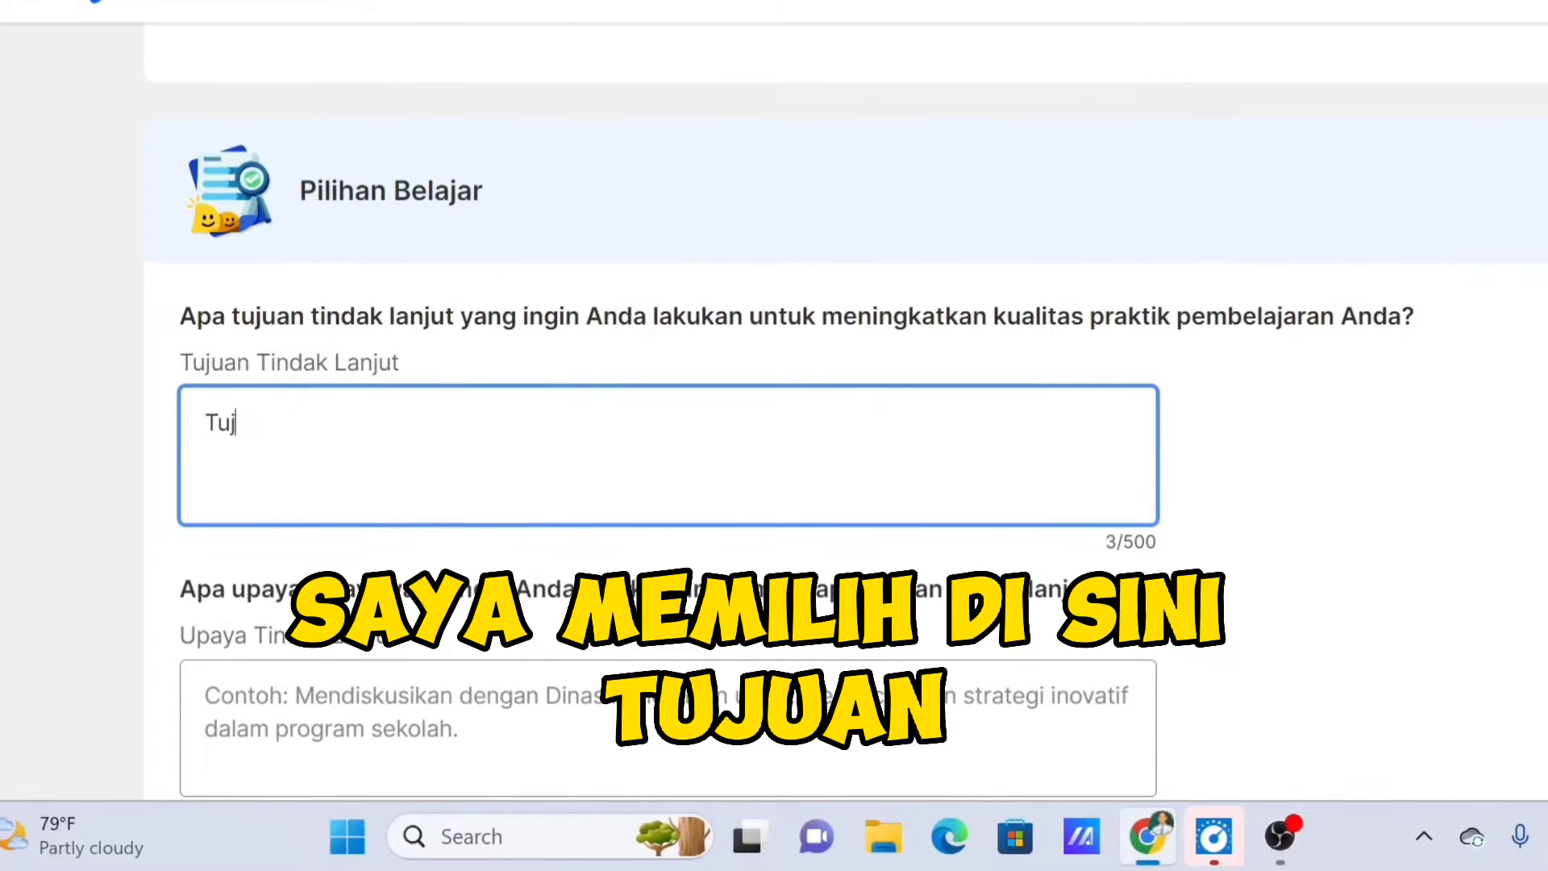
pyautogui.write('uan penerapan')
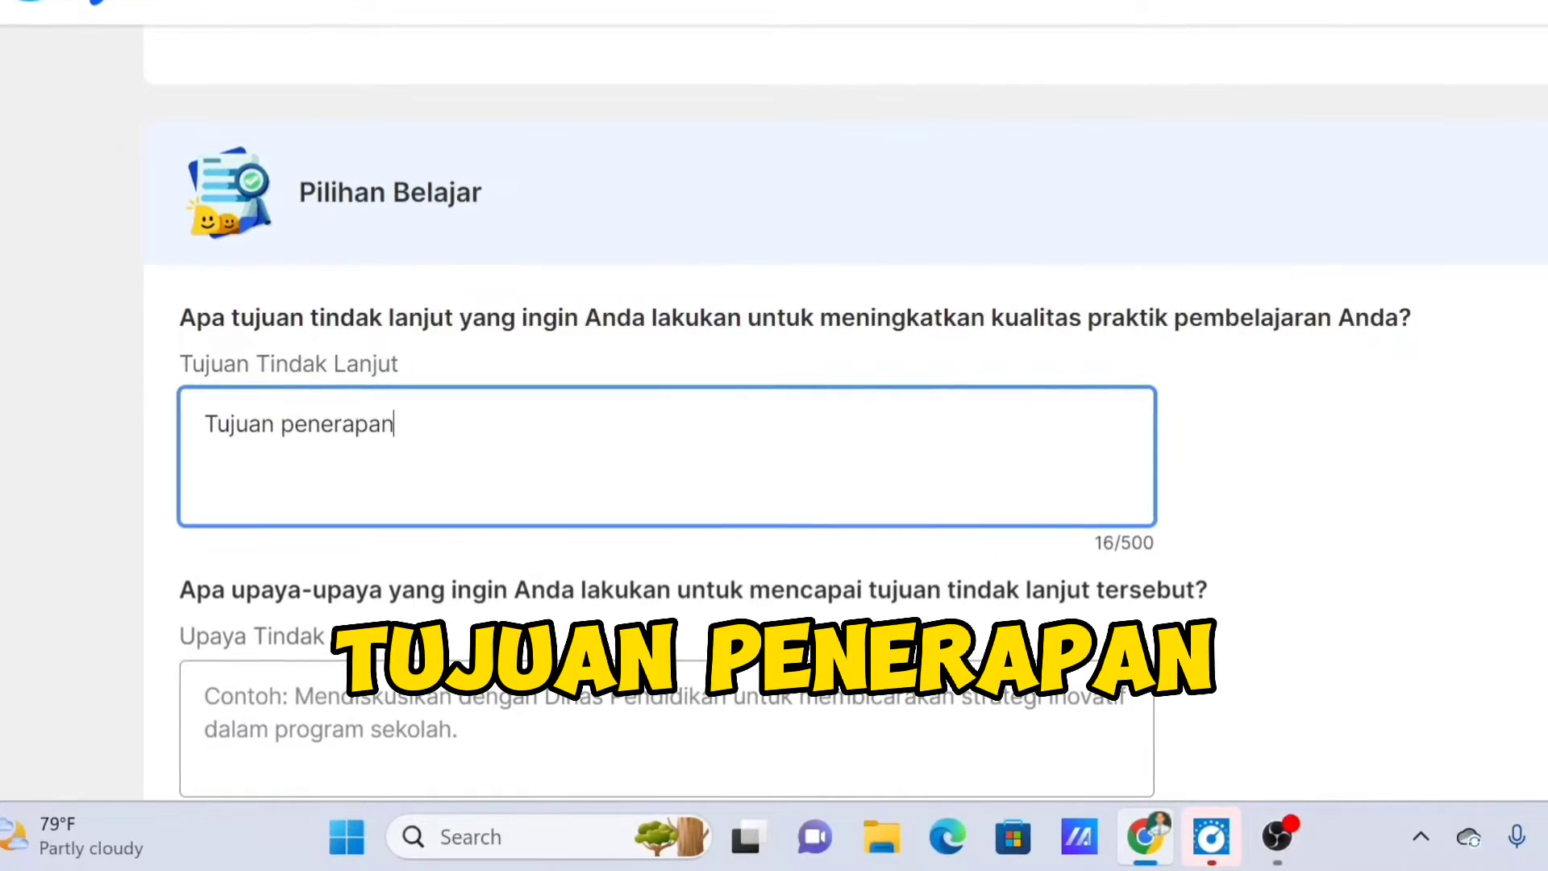
# Continue the Tujuan Tindak Lanjut answer with "pembelajaran yang kolaboratif untuk mengembangkan"
pyautogui.write(' pembelajaran')
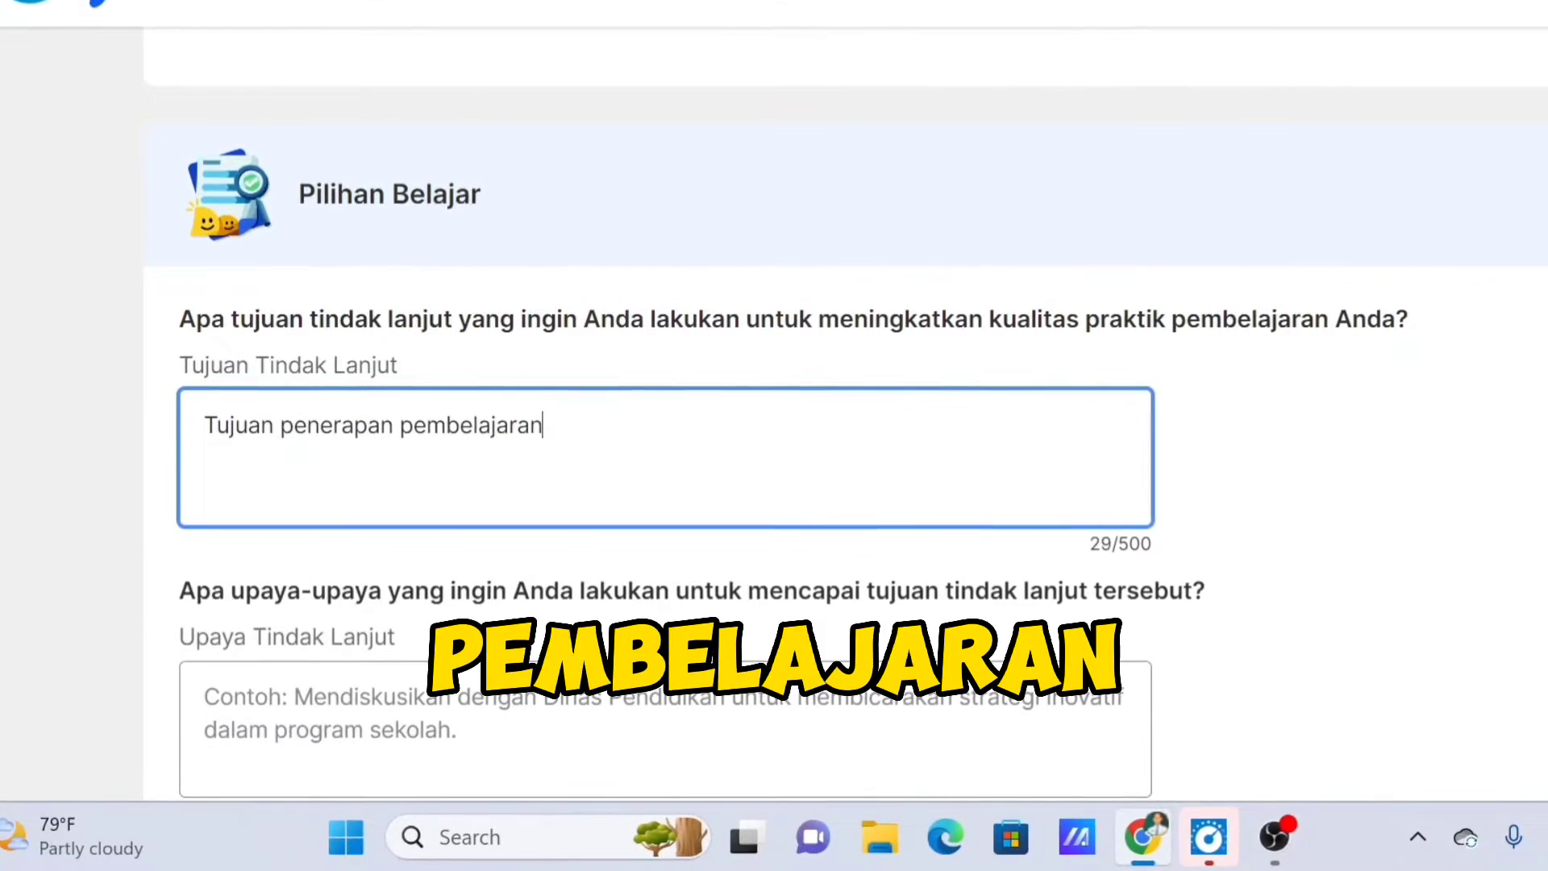
pyautogui.write(' yang kolba')
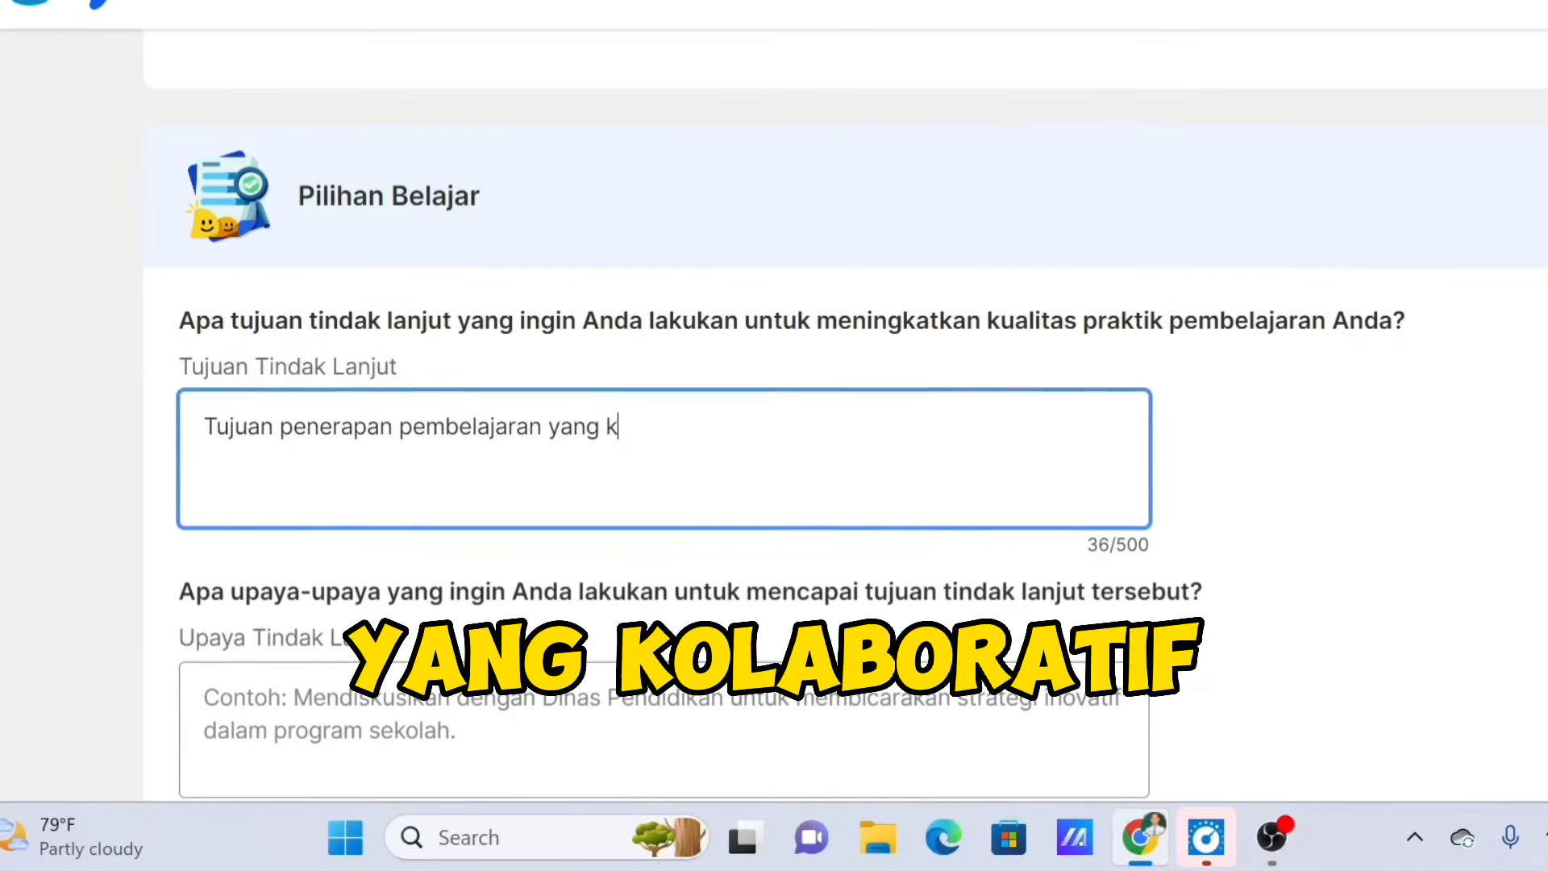
pyautogui.press('BackSpace')
pyautogui.press('BackSpace')
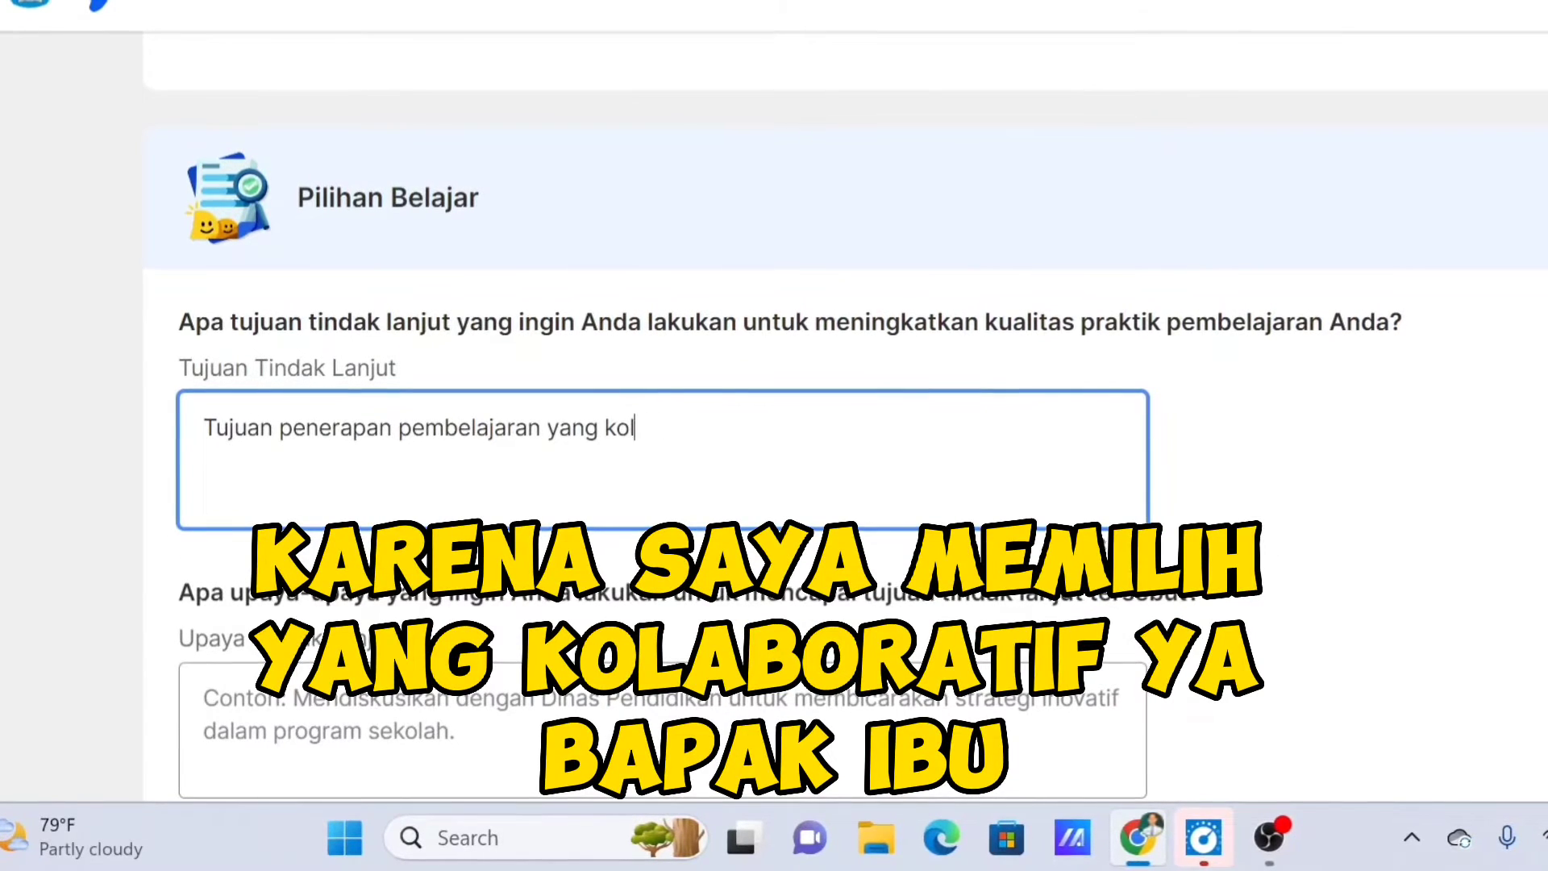
pyautogui.write('aboratif')
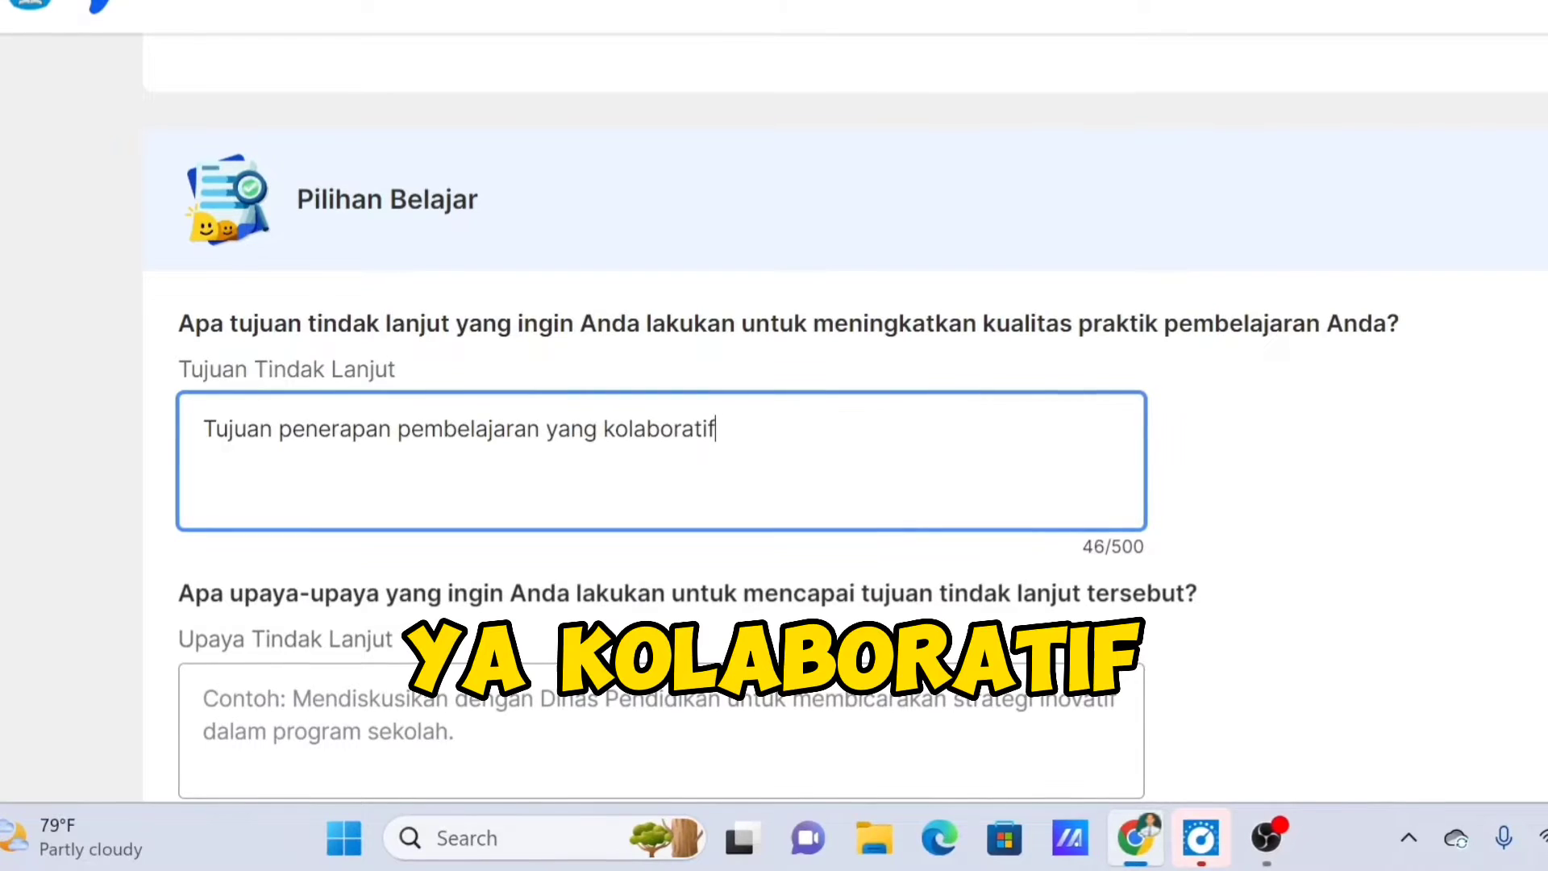
pyautogui.write(' untuk m')
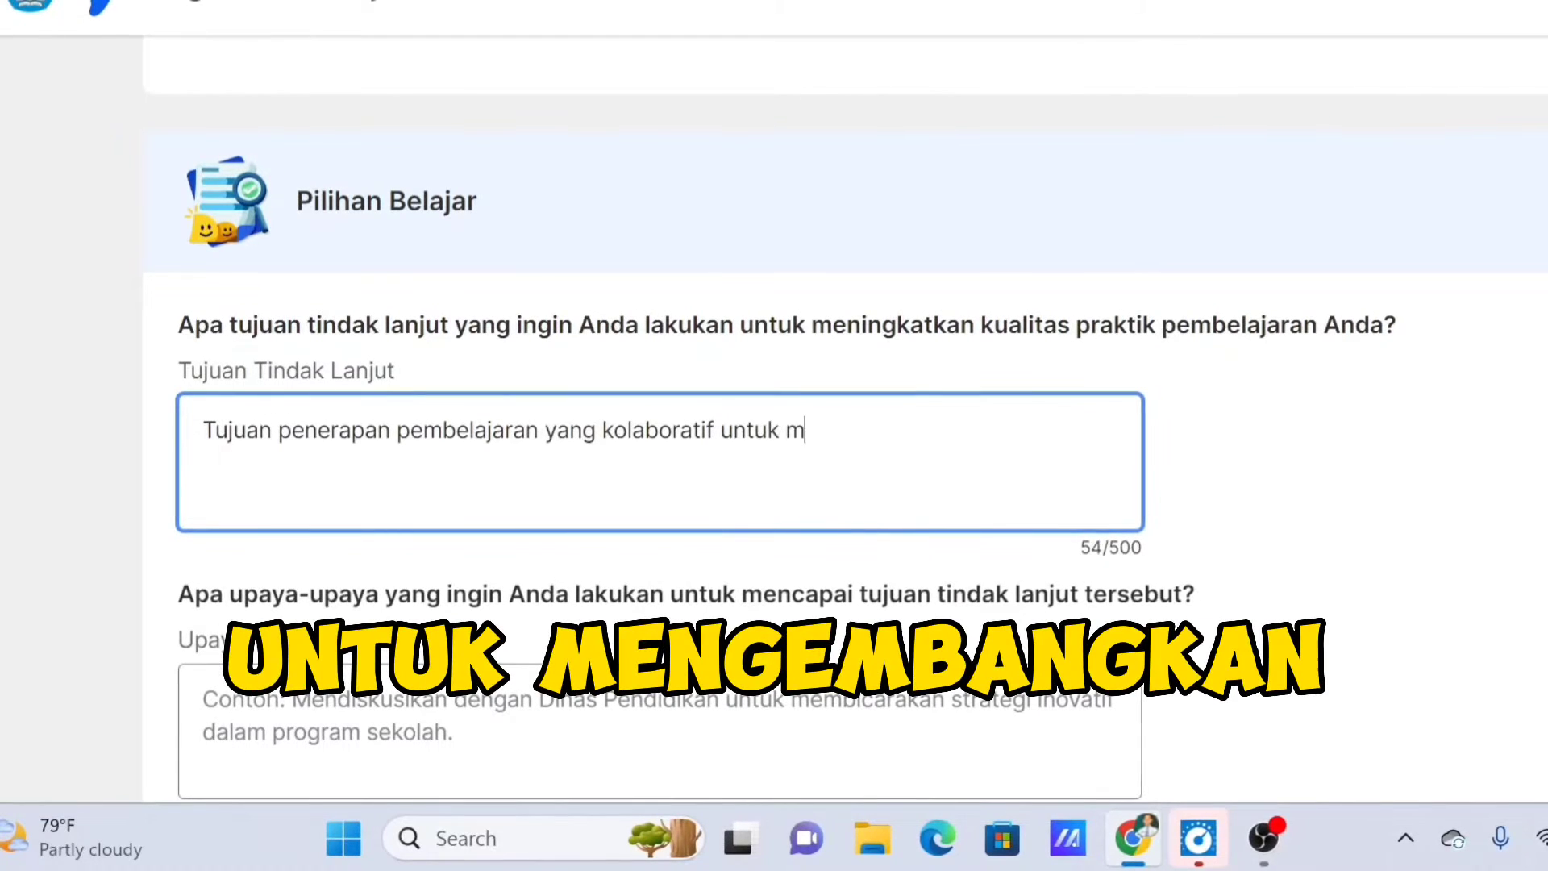
pyautogui.write('engembangkan ')
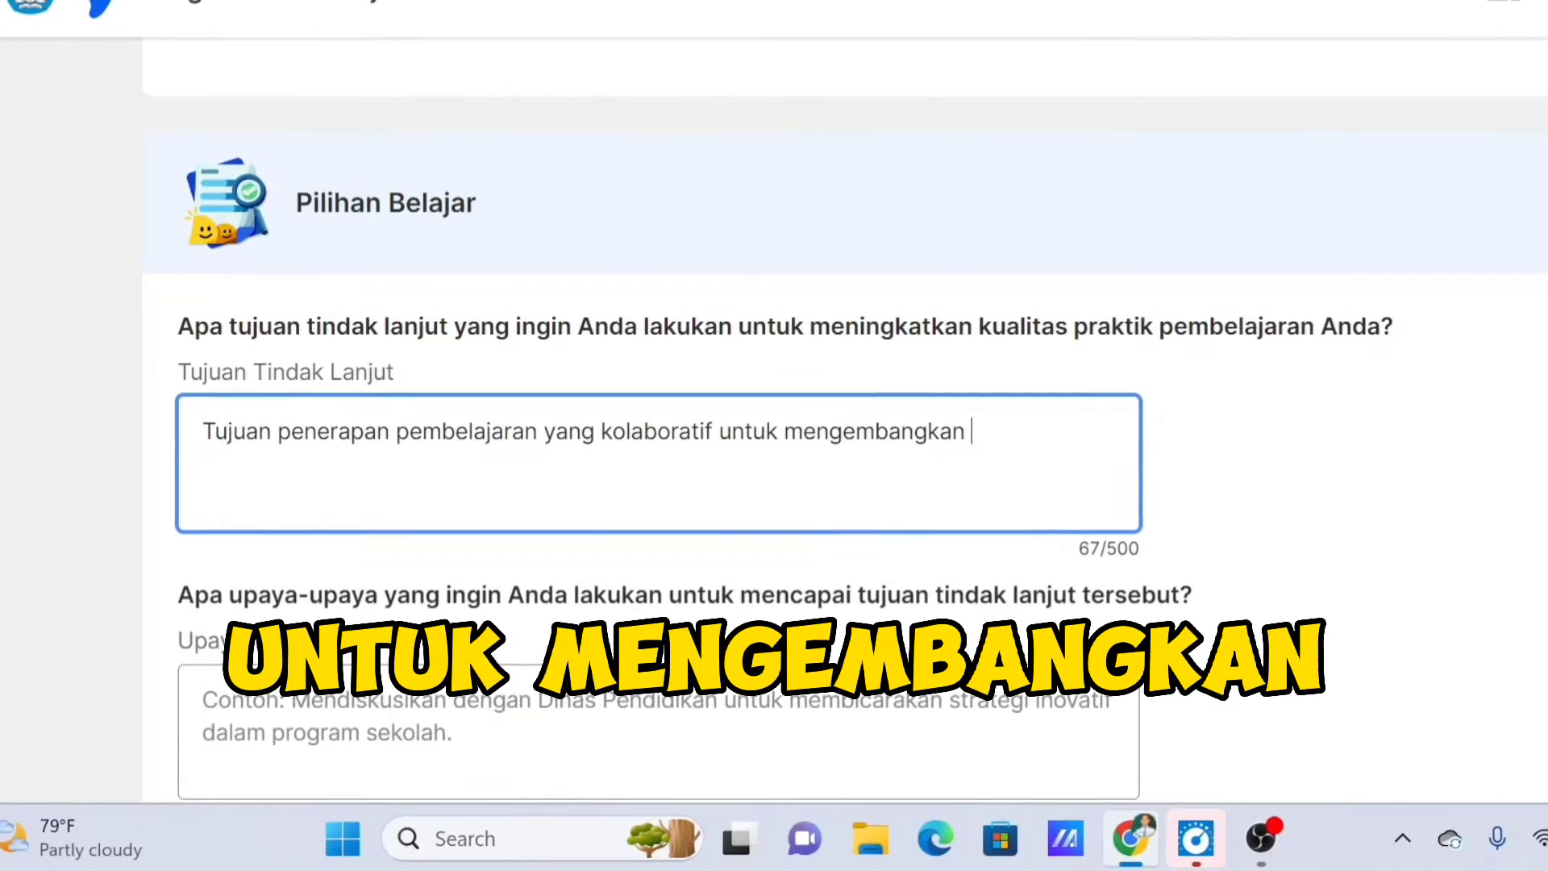
# Complete the Tujuan Tindak Lanjut answer with "keterampilan sosial dan meningkatkan kolaborasi antar peserta didik"
pyautogui.write('keterampila')
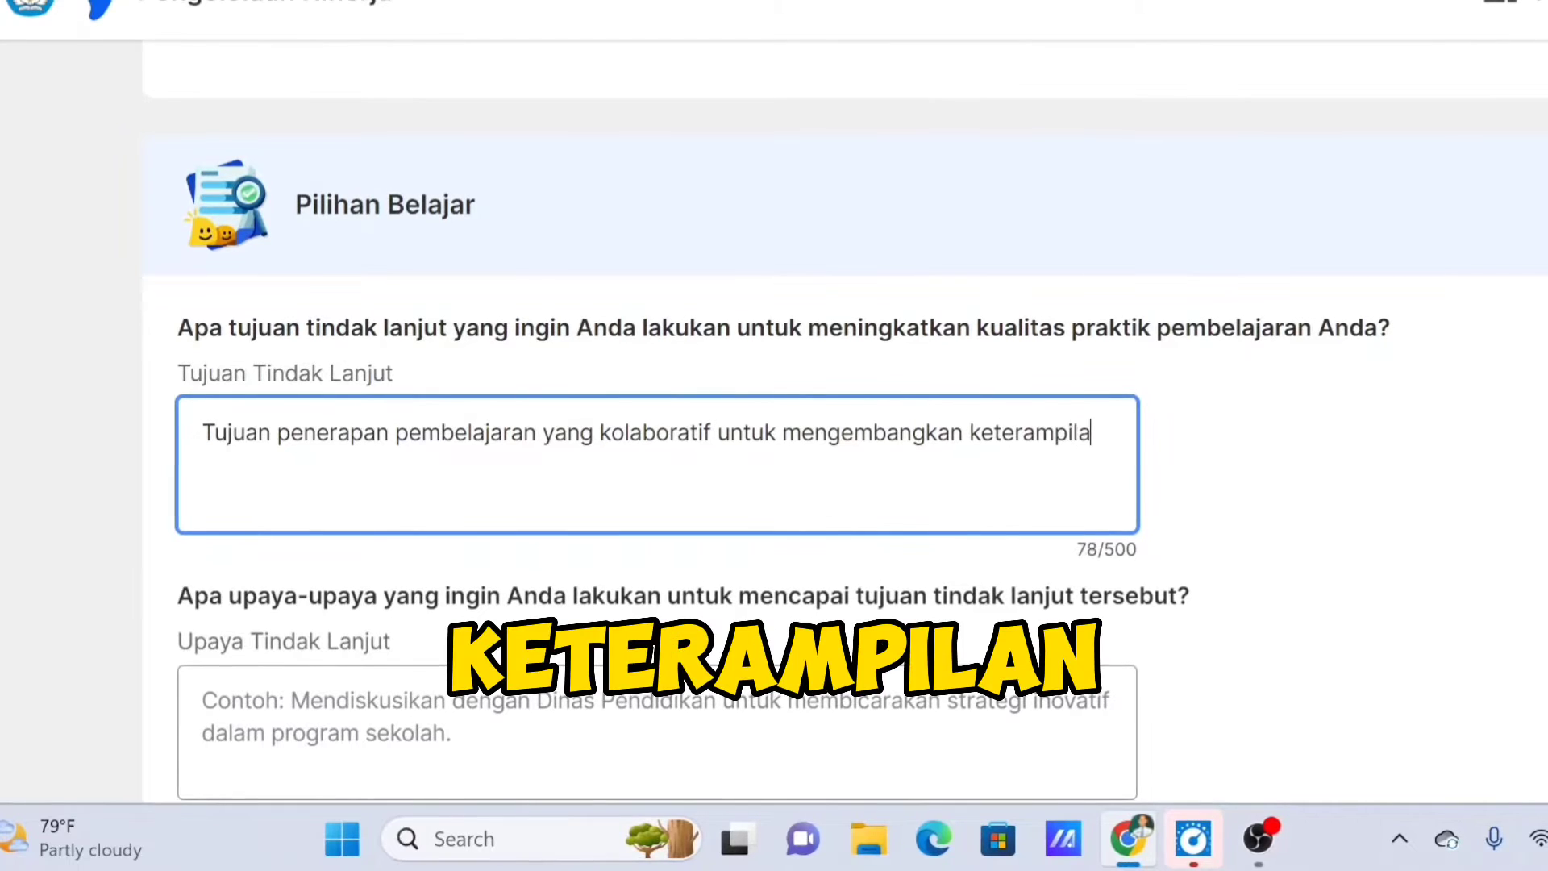
pyautogui.write('n sosia')
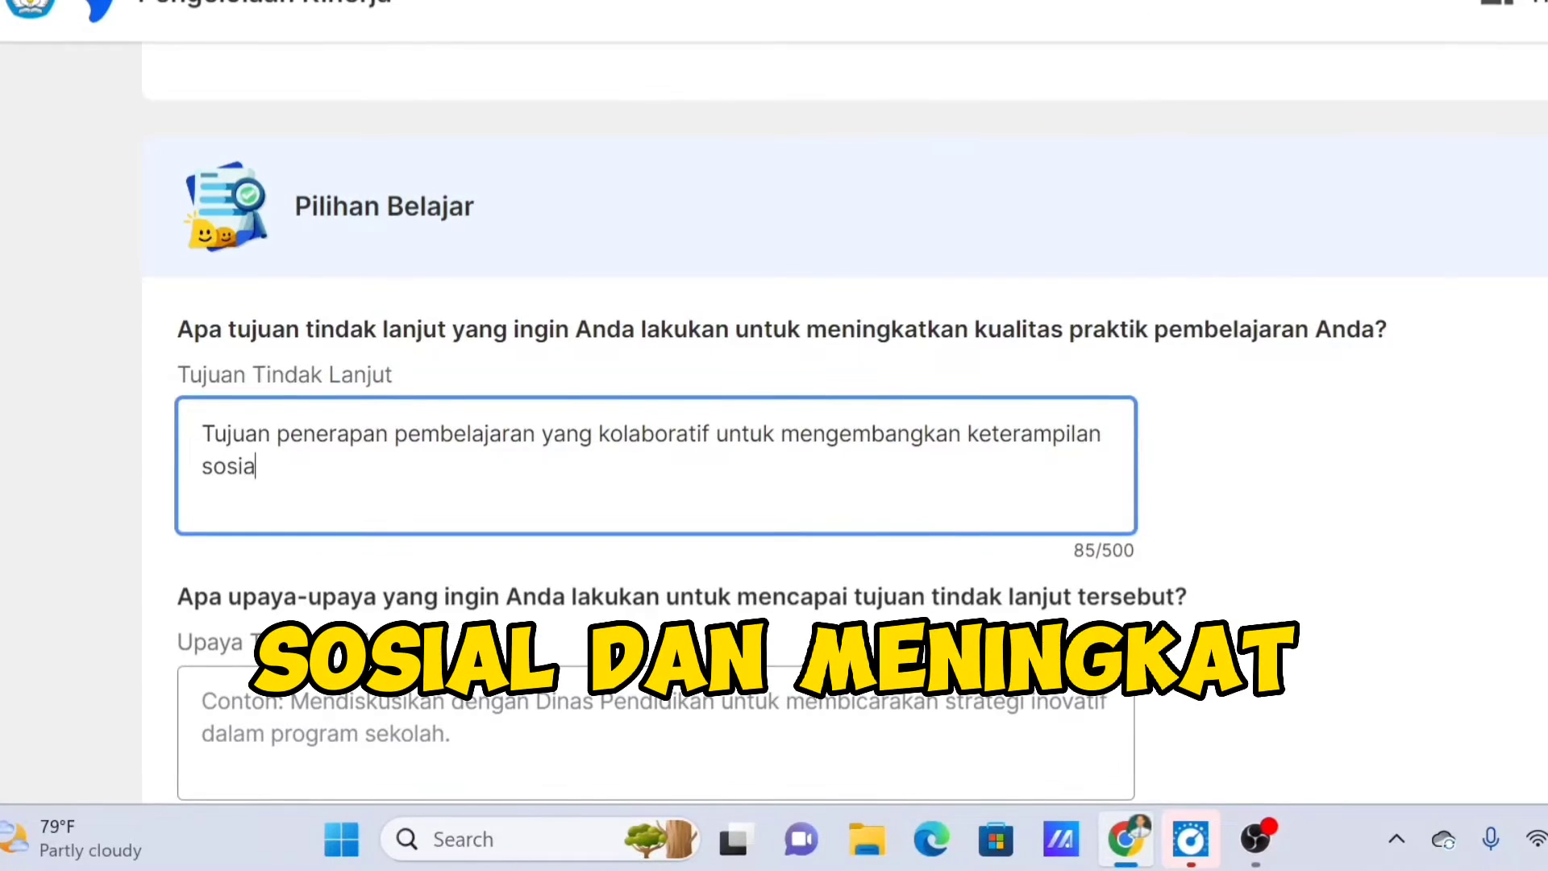
pyautogui.write('l dan mening')
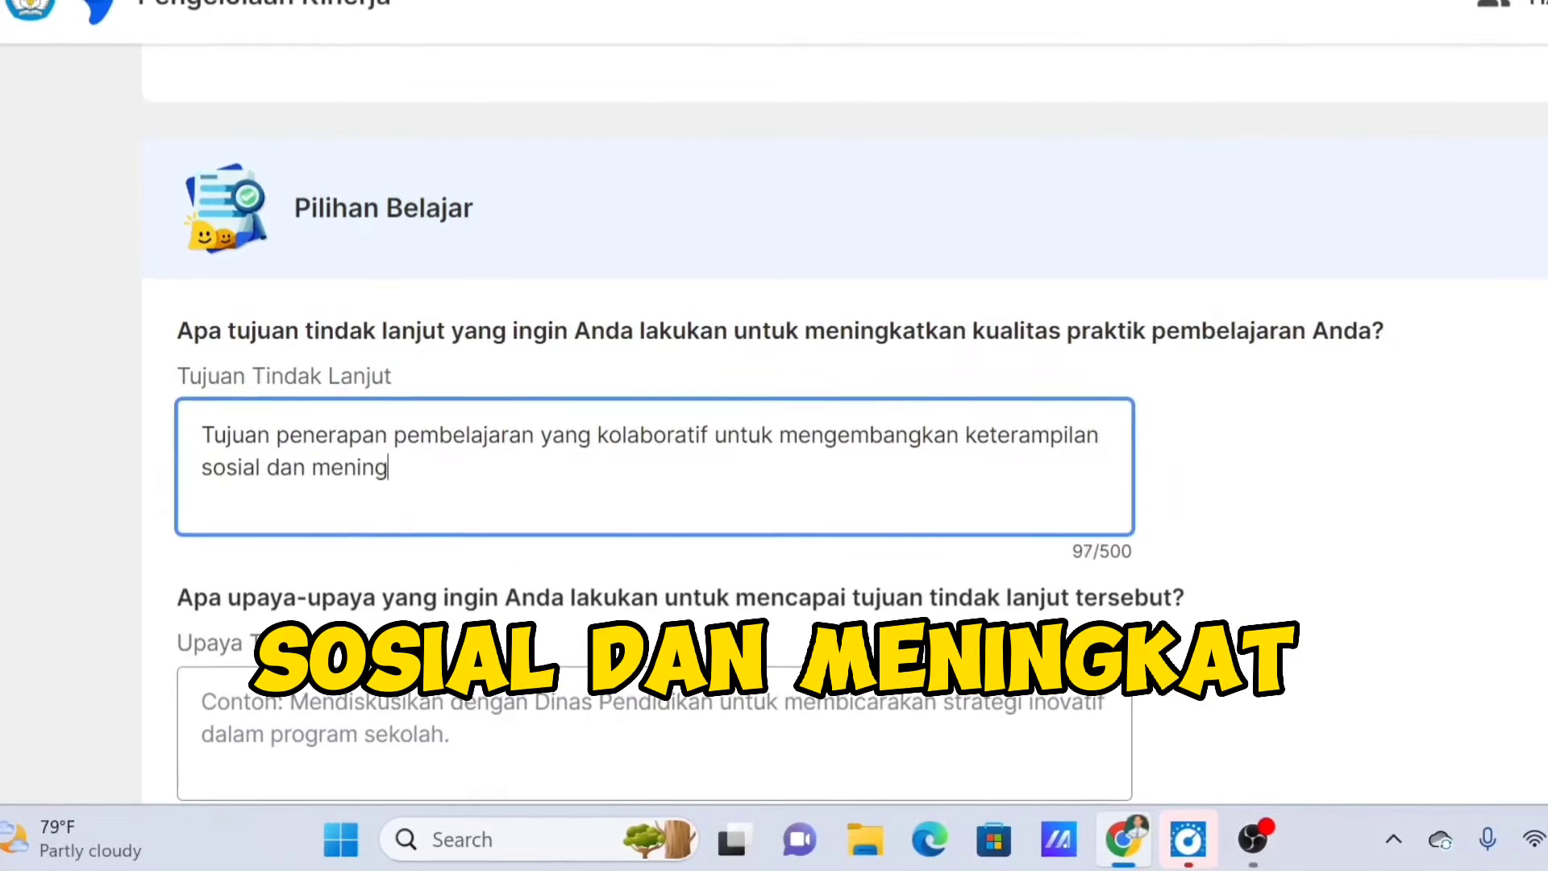
pyautogui.write('ktga')
pyautogui.press('BackSpace')
pyautogui.press('BackSpace')
pyautogui.write('atkan')
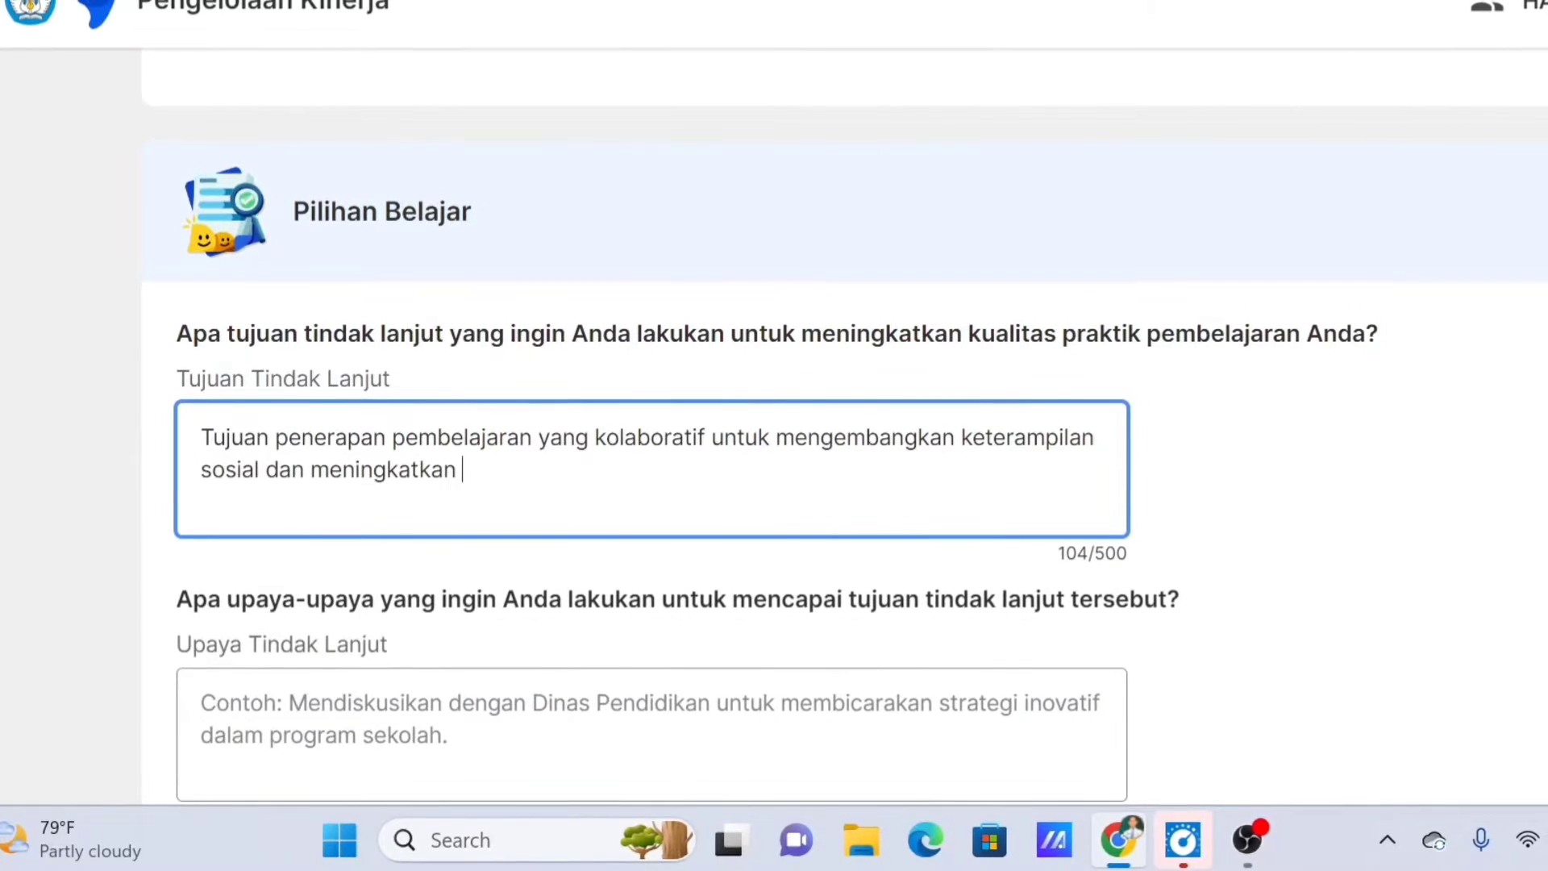
pyautogui.write(' kolabora')
pyautogui.write('si antar ')
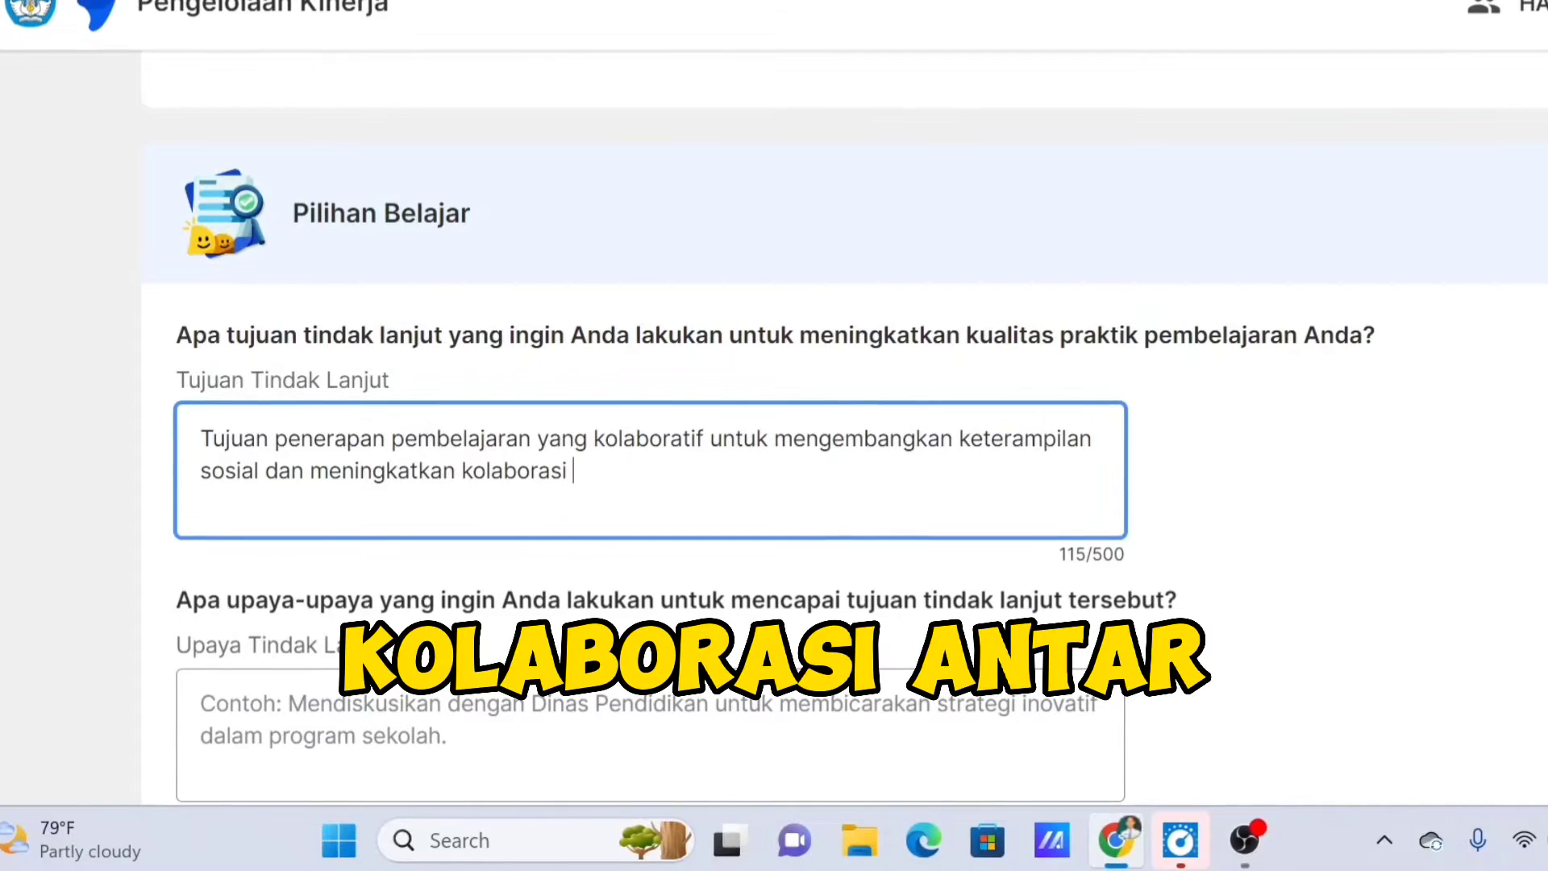
pyautogui.write('peserta didik')
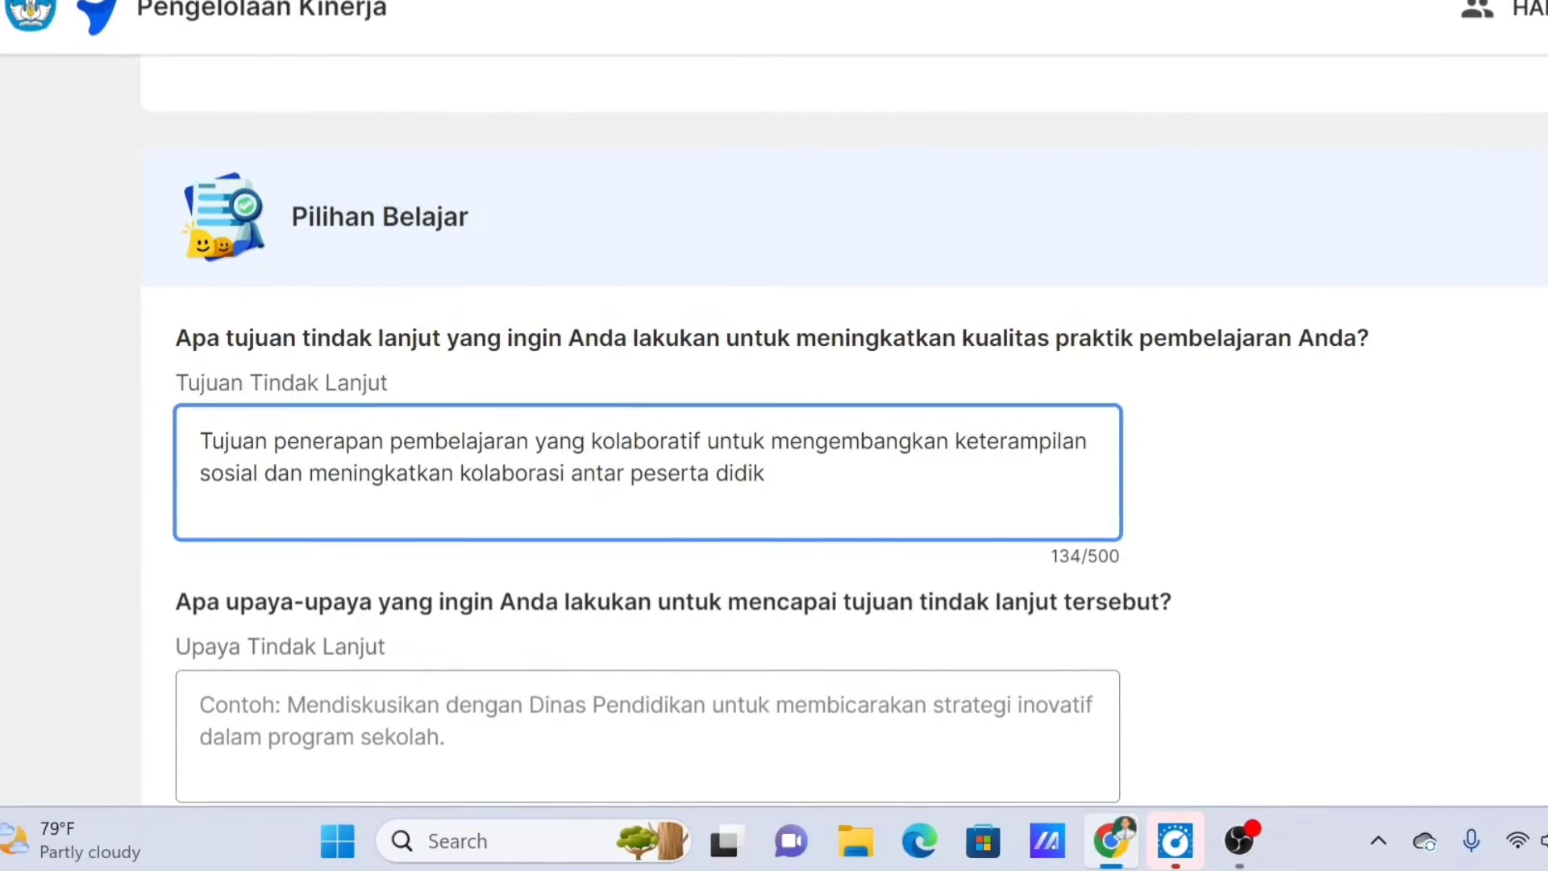
# Read the follow-up efforts question under Pilihan Belajar and start the Upaya Tindak Lanjut answer with "Mendiskusikan"
pyautogui.scroll(-2, 844, 475)
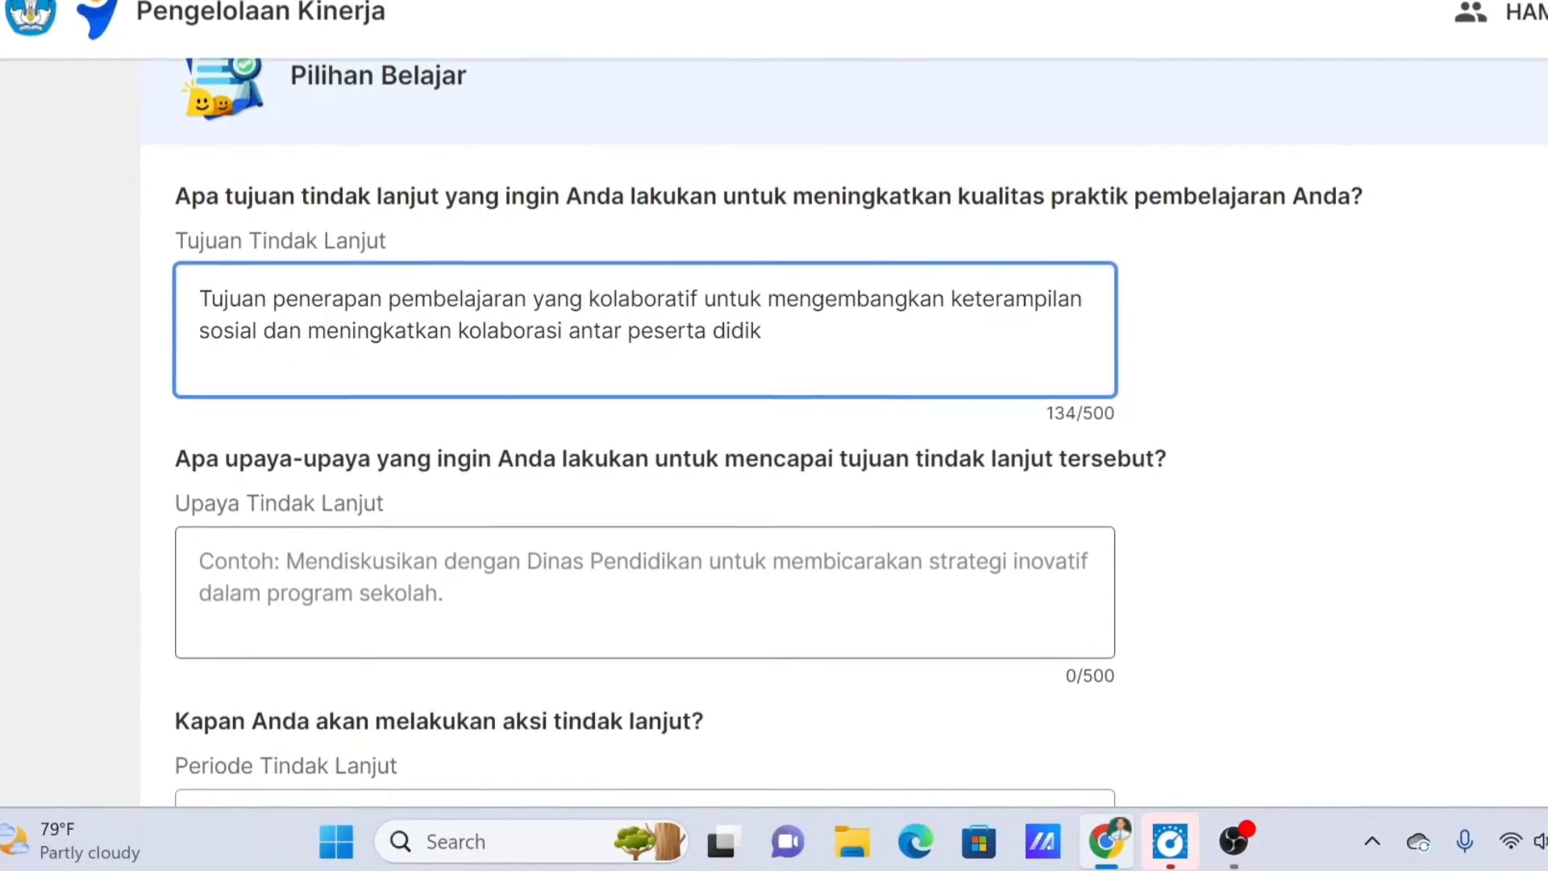
pyautogui.click(387, 578)
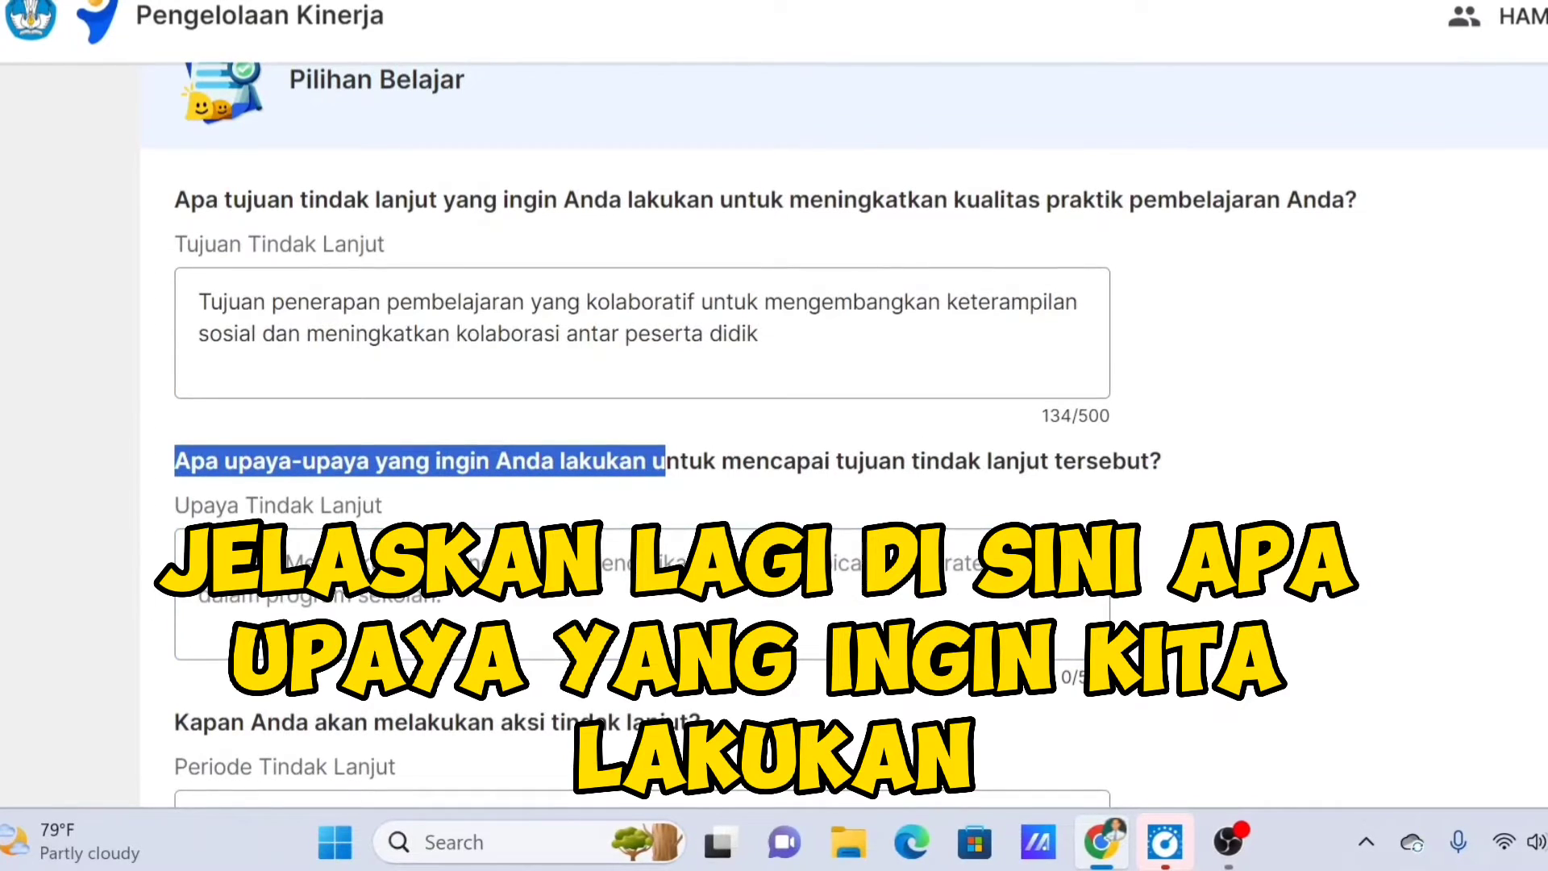
pyautogui.moveTo(665, 462); pyautogui.dragTo(891, 462)
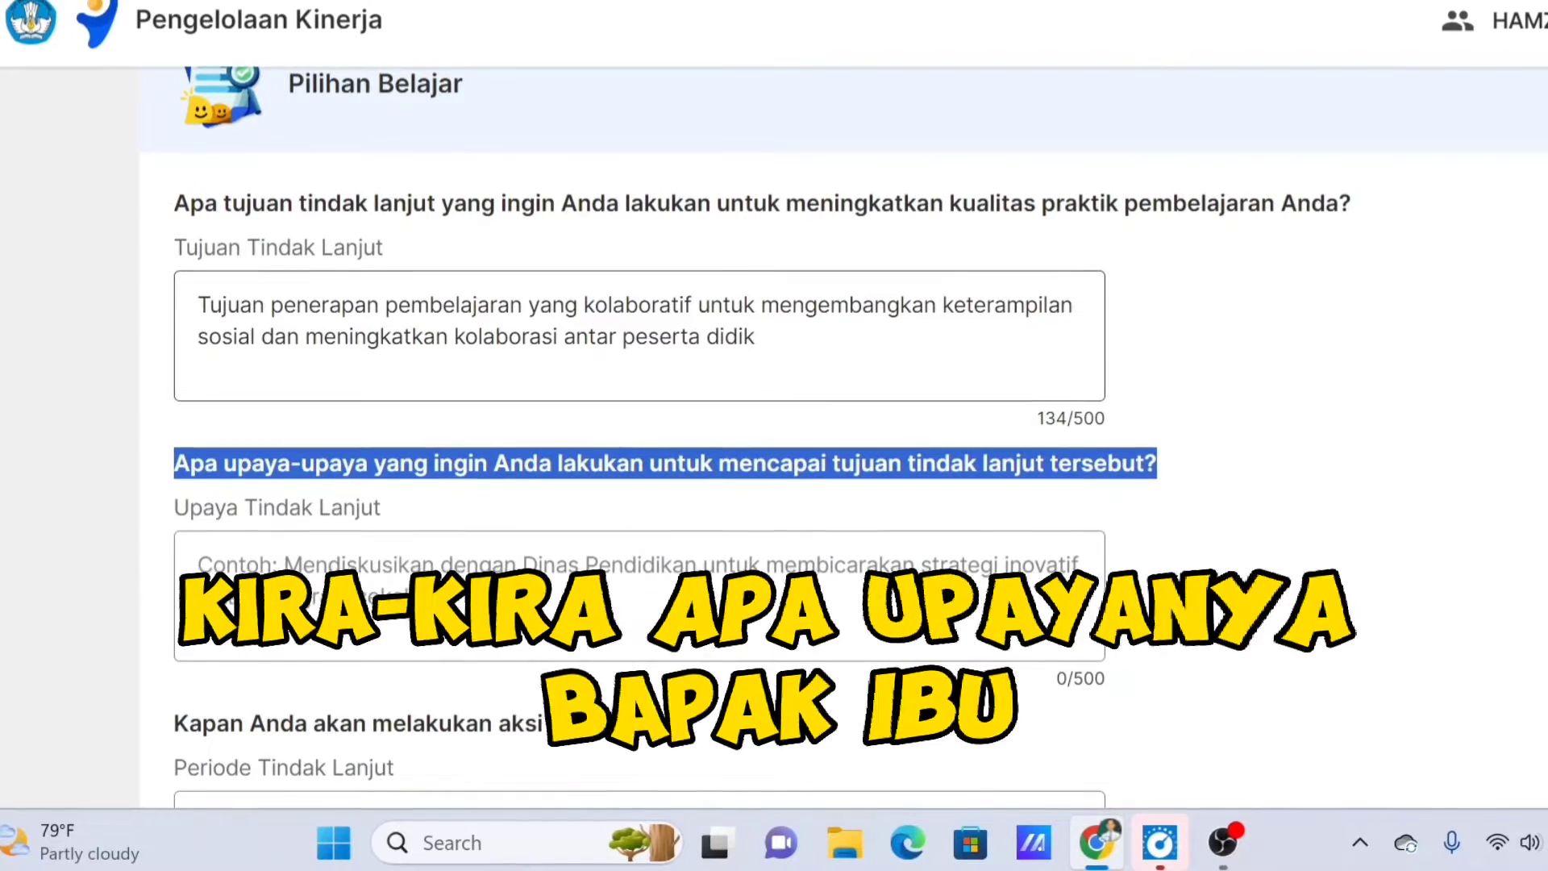
pyautogui.click(587, 598)
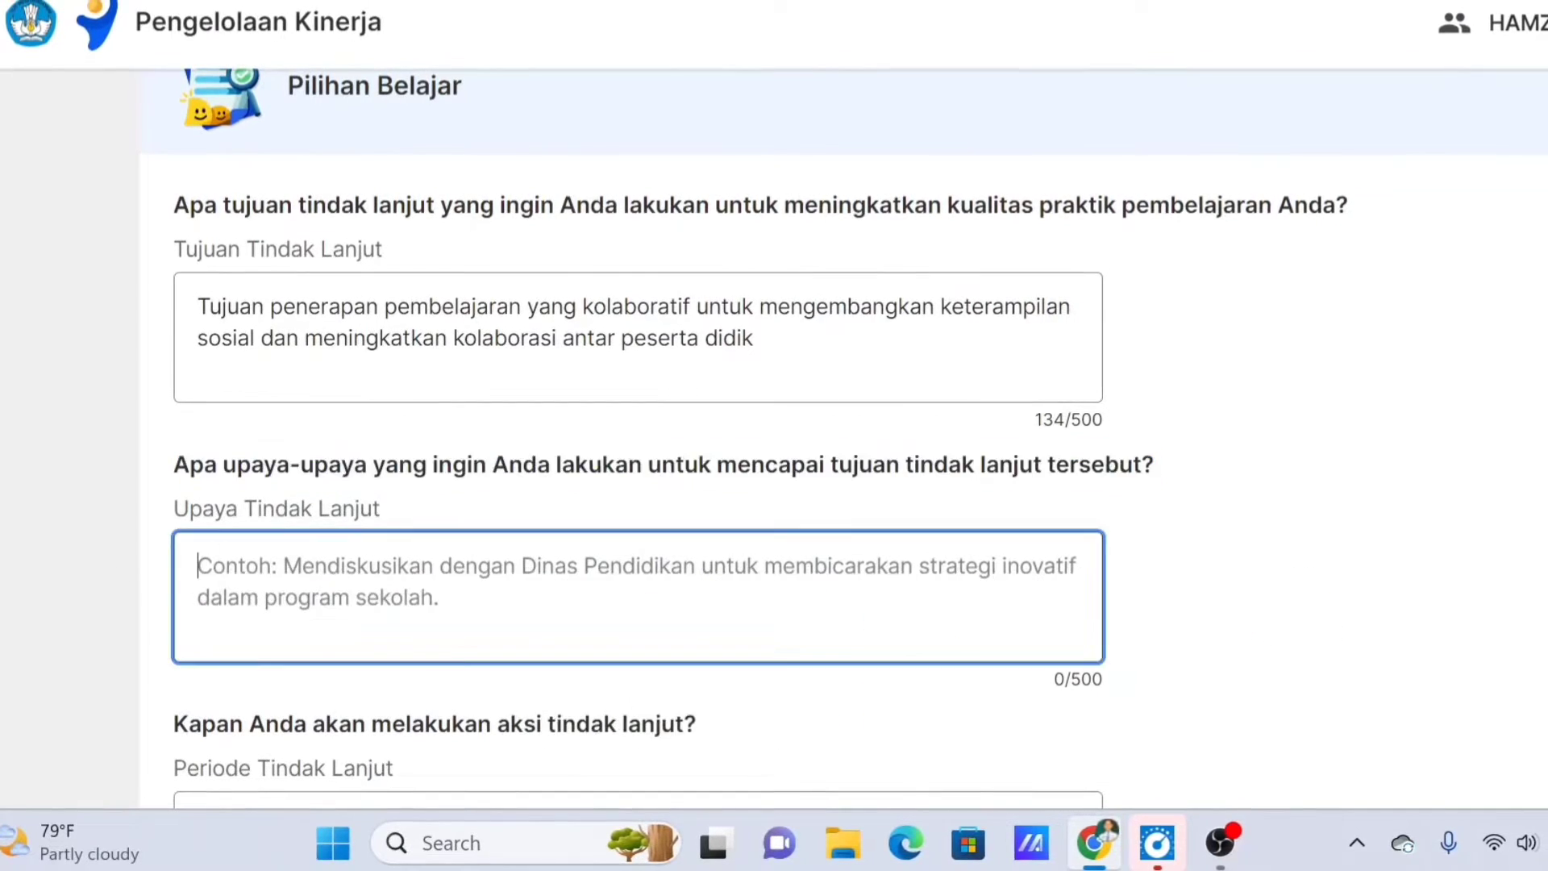
pyautogui.write('Mendi')
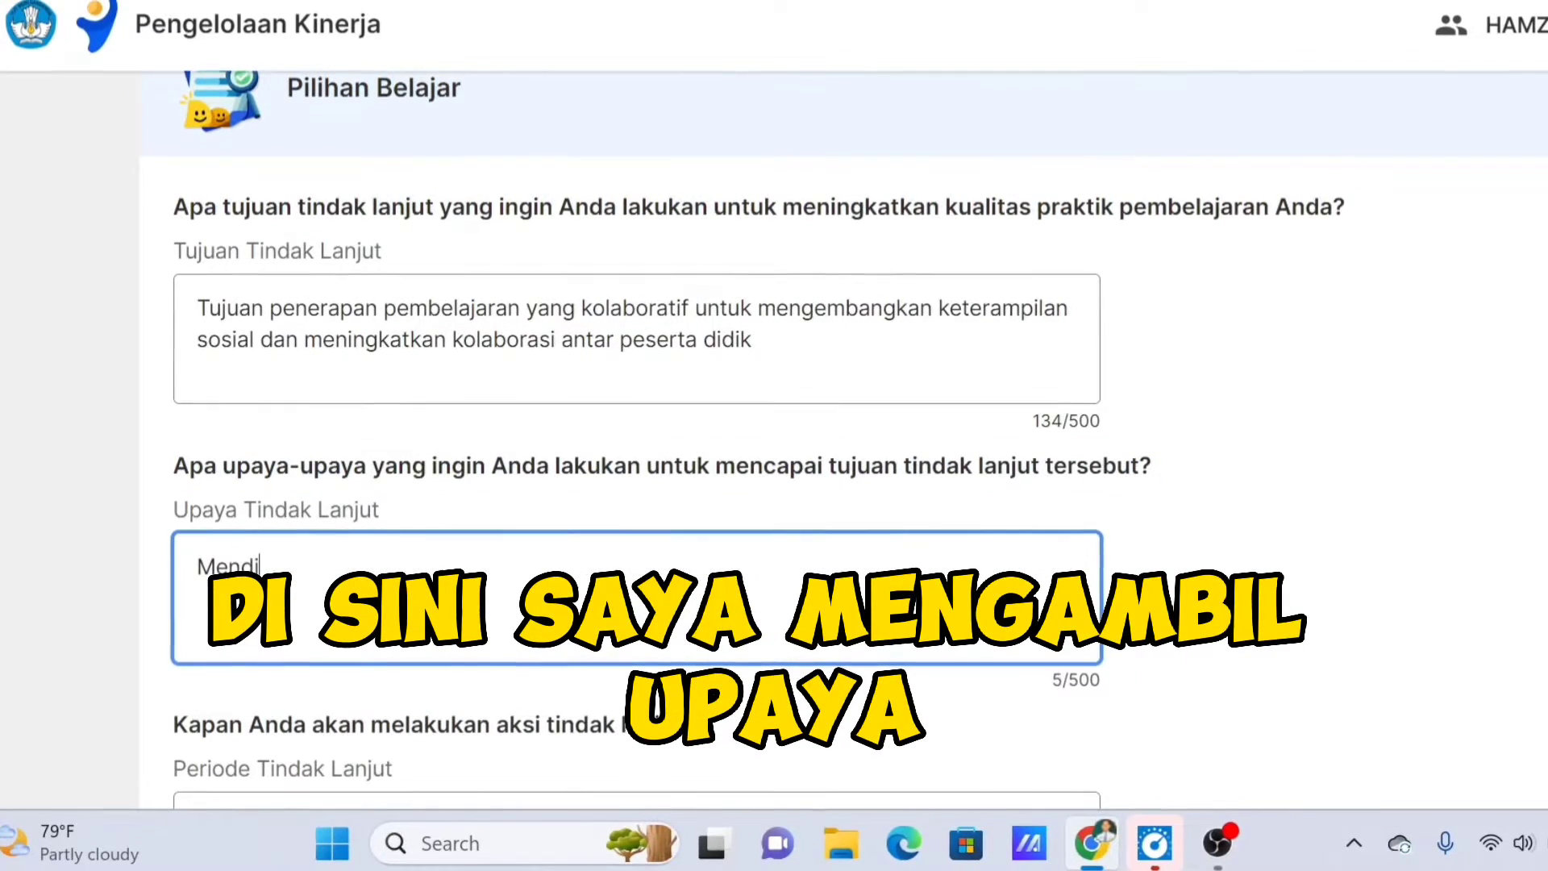
pyautogui.write('skui')
pyautogui.write('sikan')
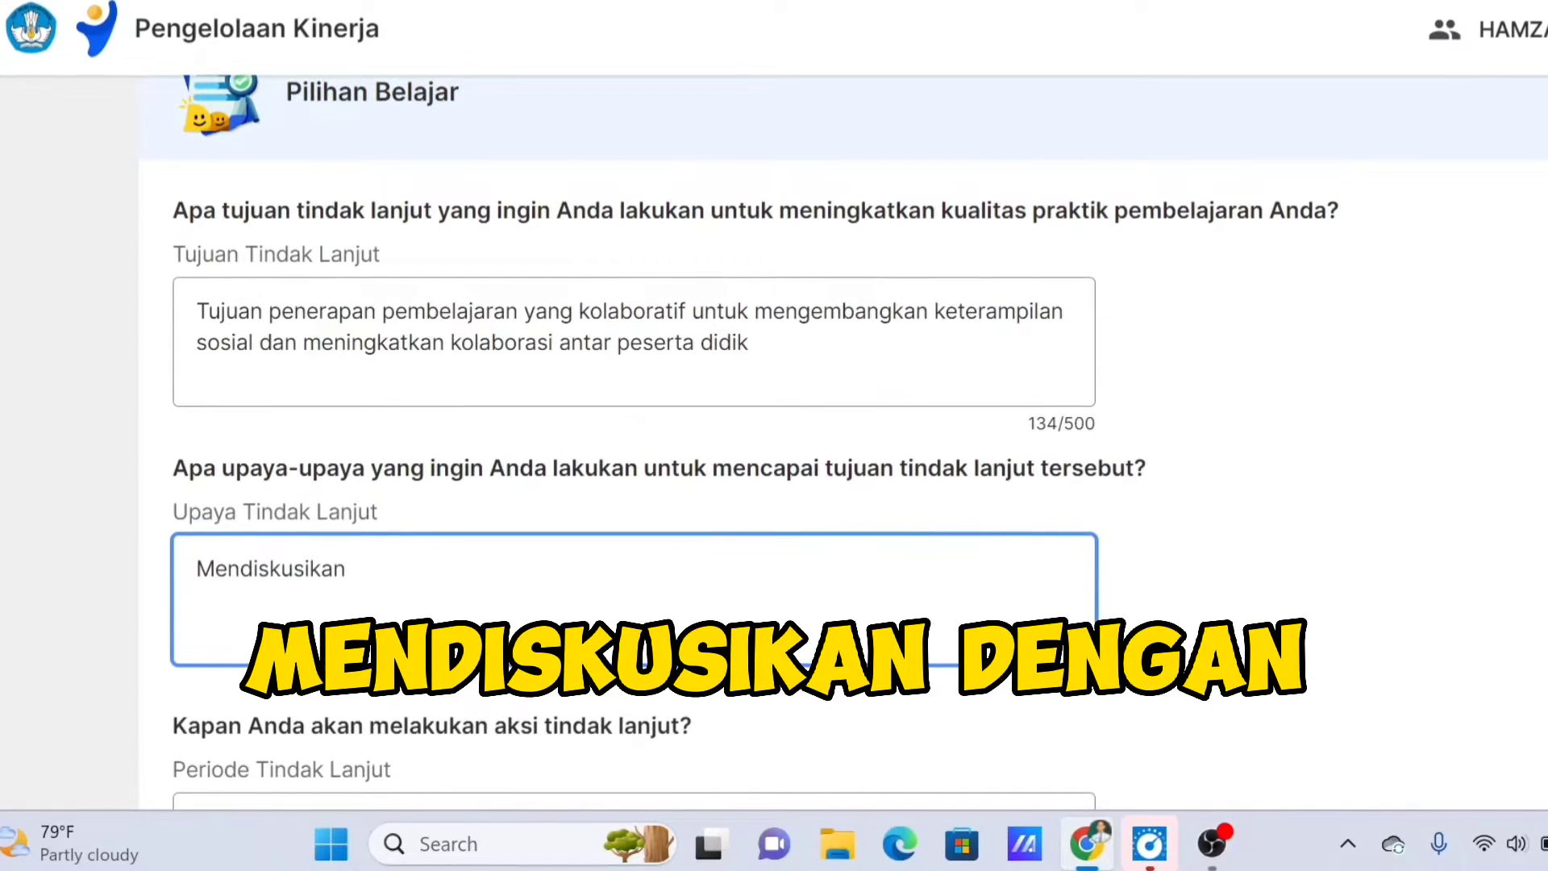
# Continue the Upaya Tindak Lanjut answer with "dengan teman sejawat terkait langkah-langkah"
pyautogui.write(' dengan teman sejaw')
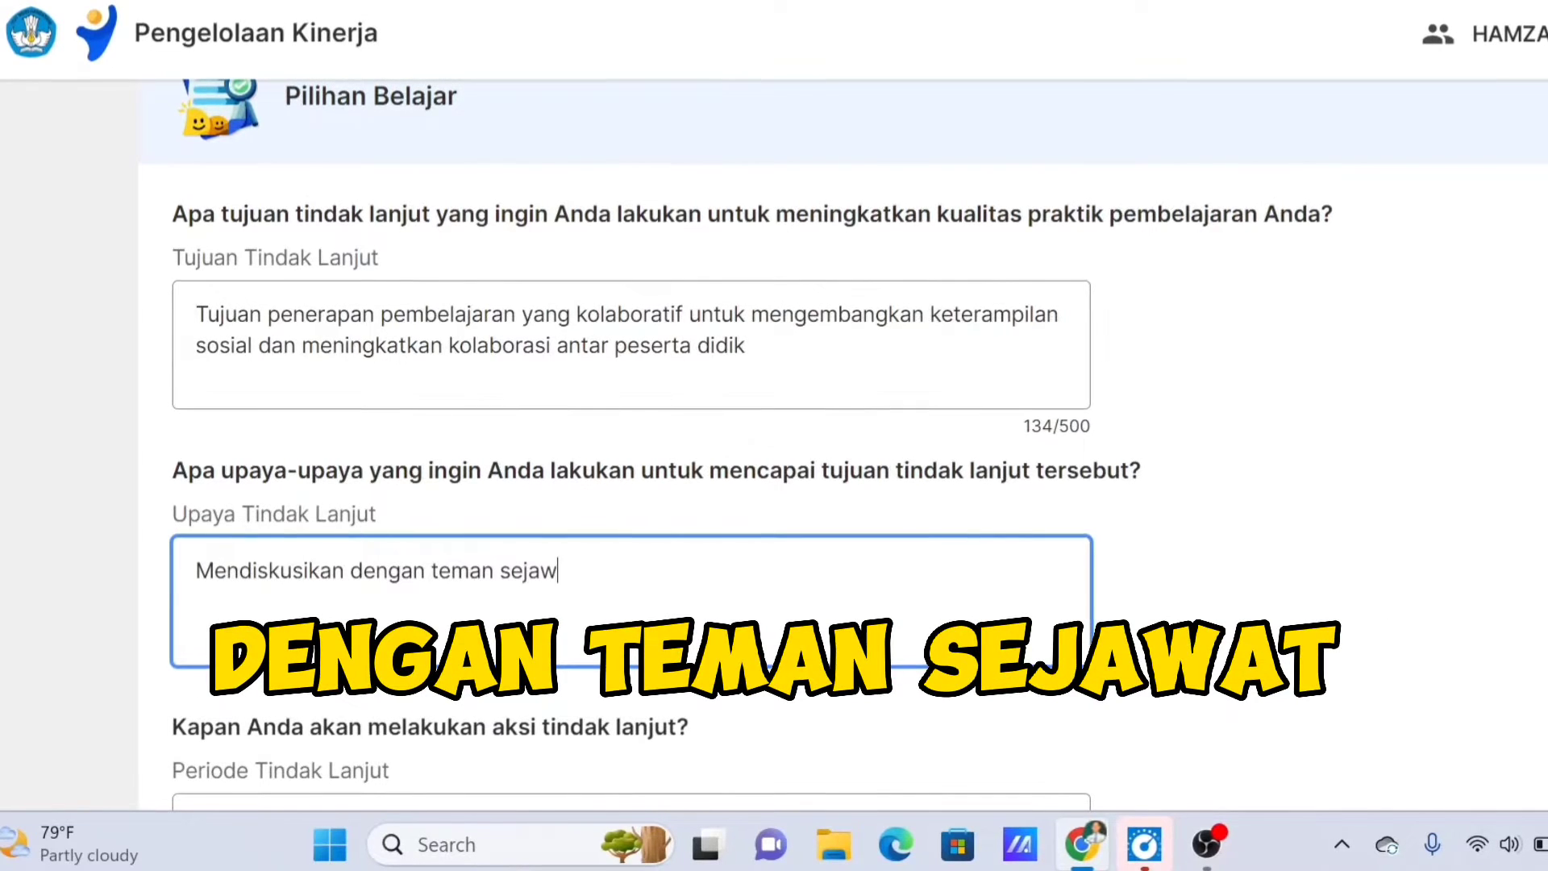
pyautogui.write('at terka')
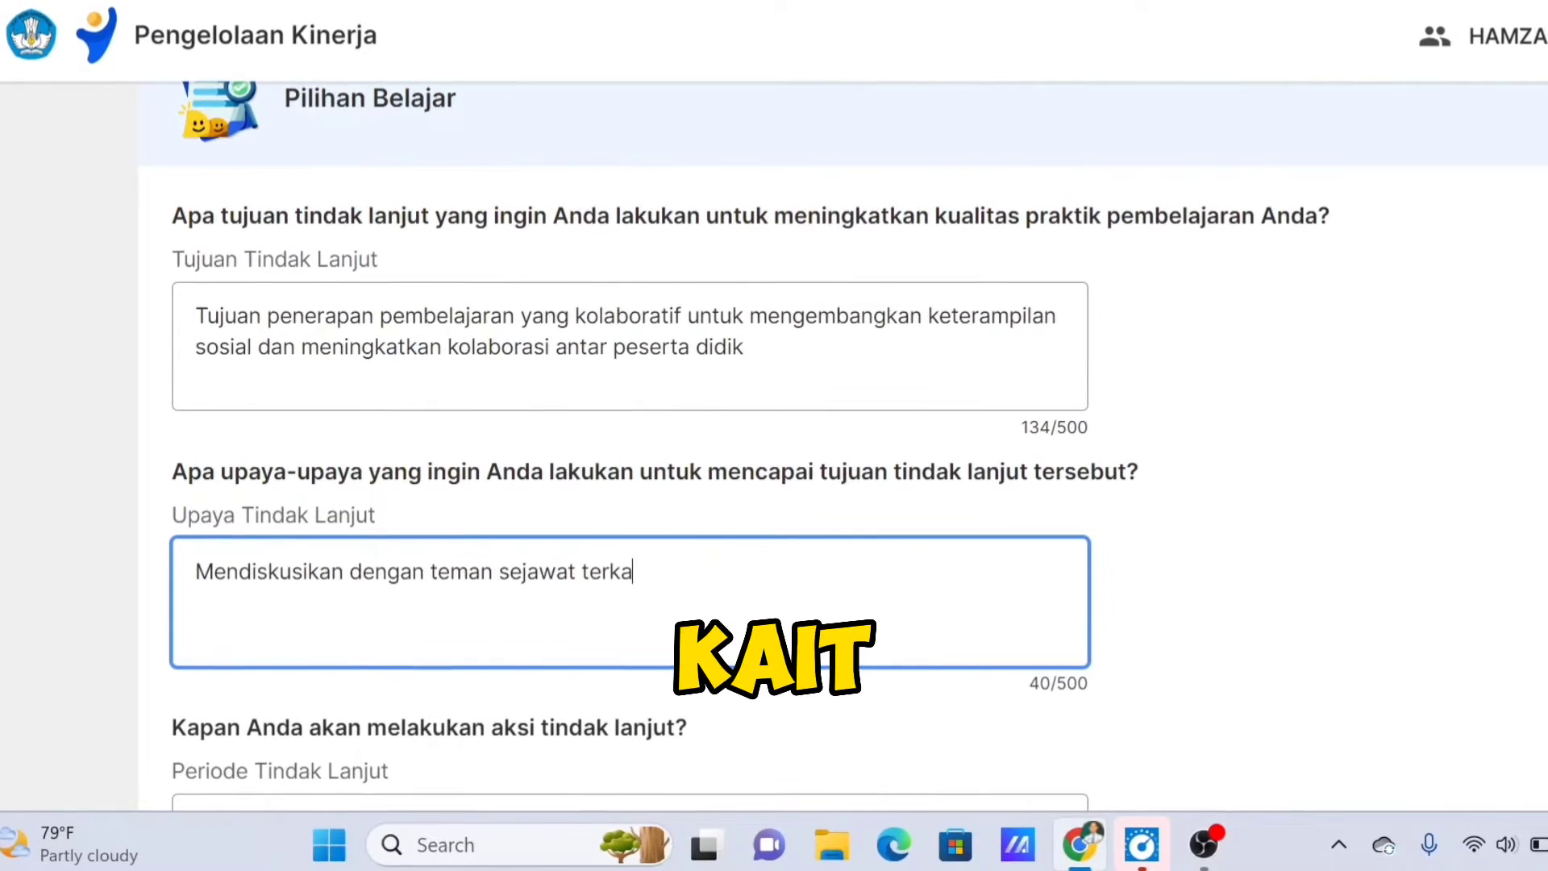
pyautogui.write('i')
pyautogui.write('t lamngkah')
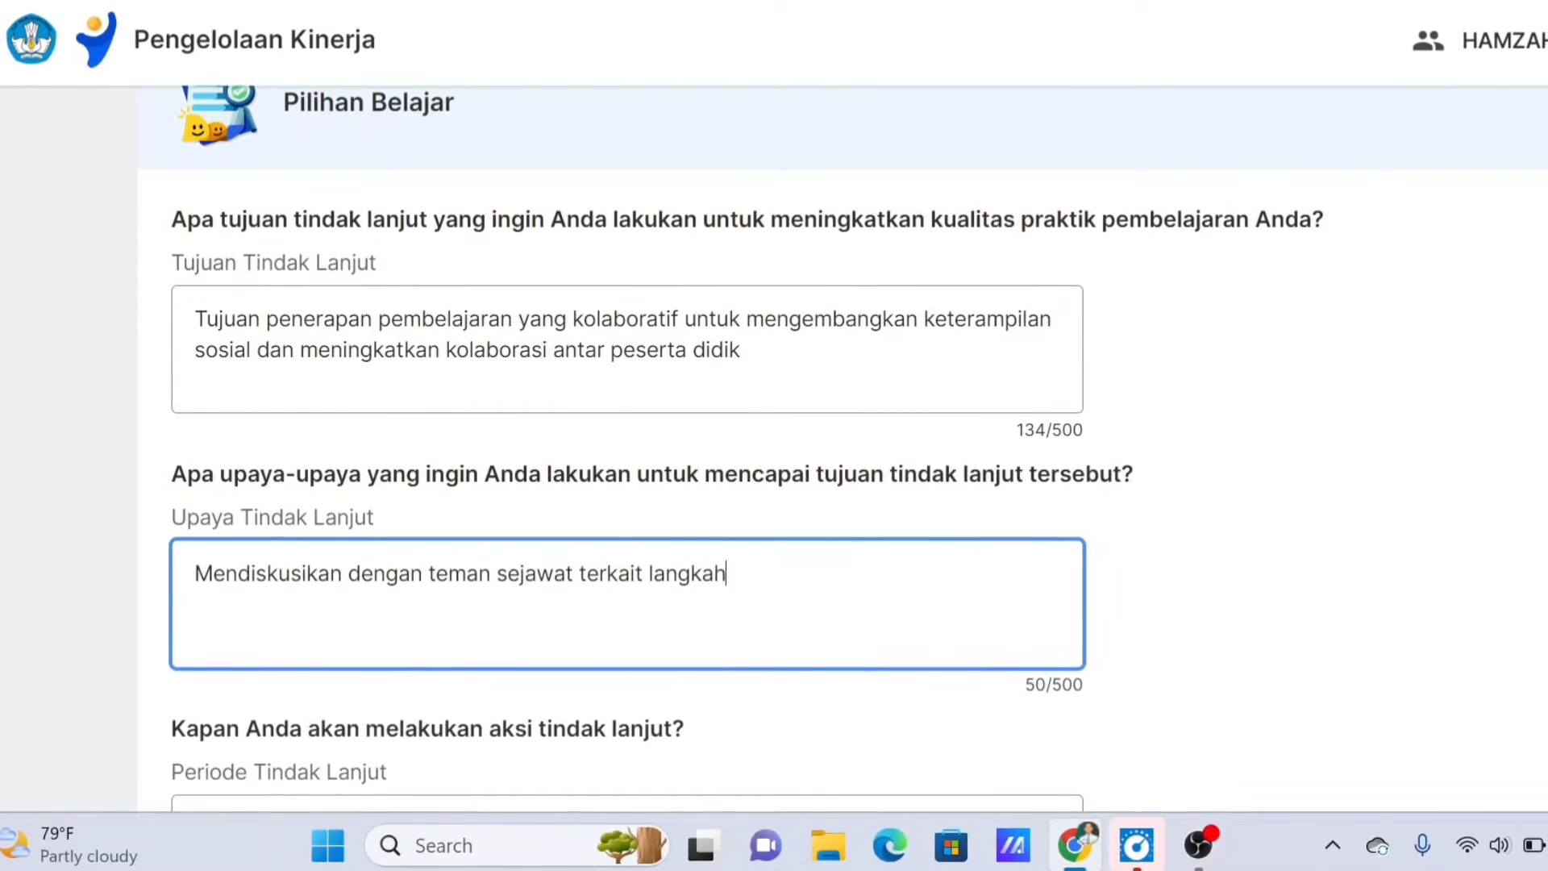
pyautogui.write('-langkah')
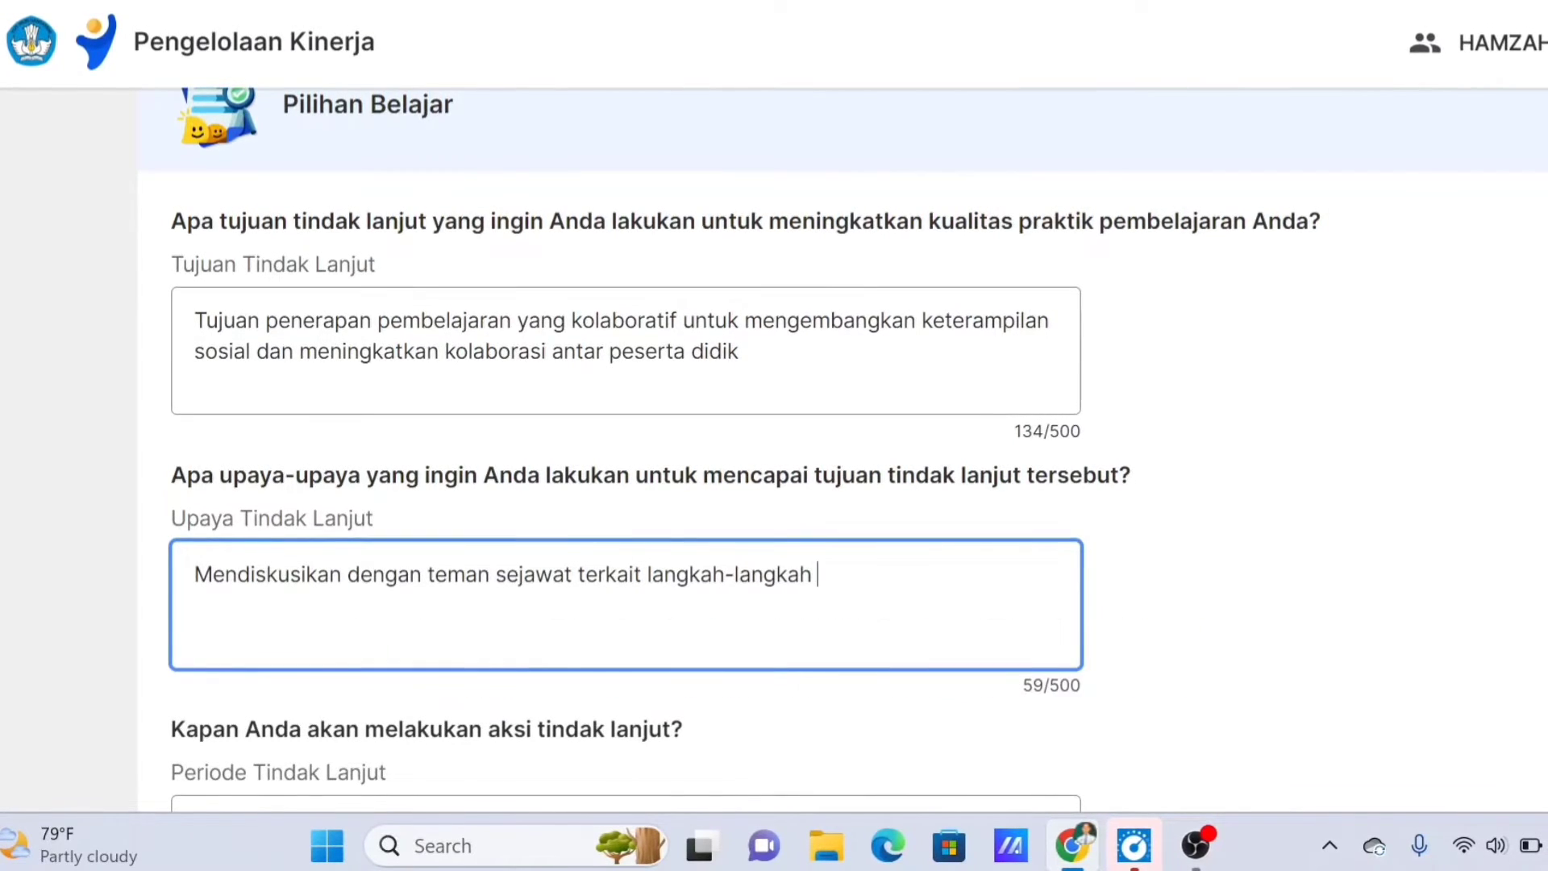
# Complete the Upaya Tindak Lanjut answer with "meningkatkan kualitas praktik pembelajaran"
pyautogui.write(' menin')
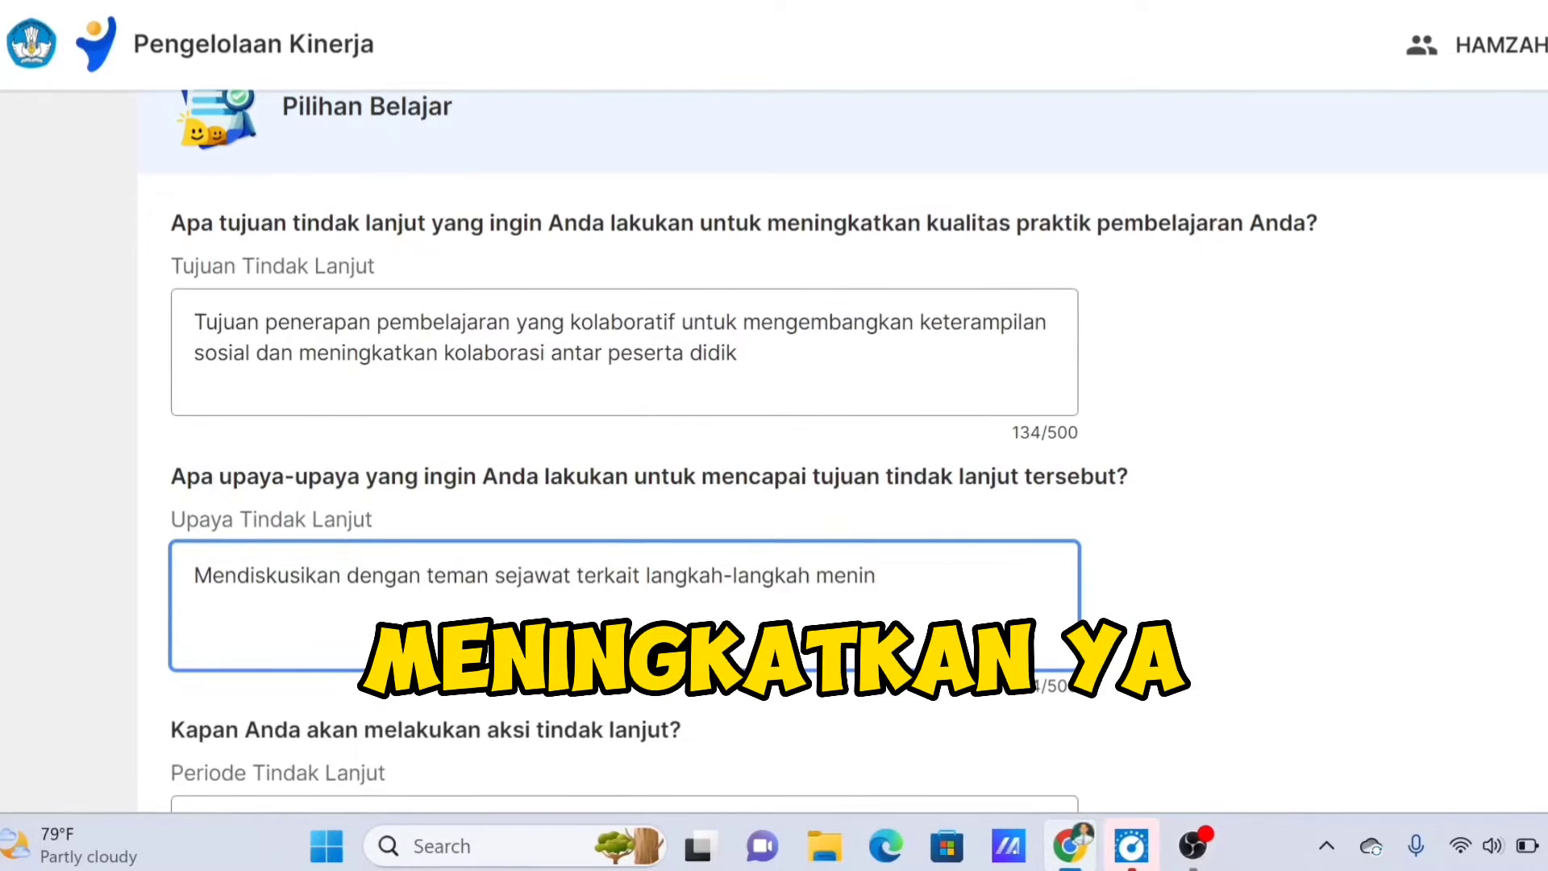
pyautogui.write('gkatkan ')
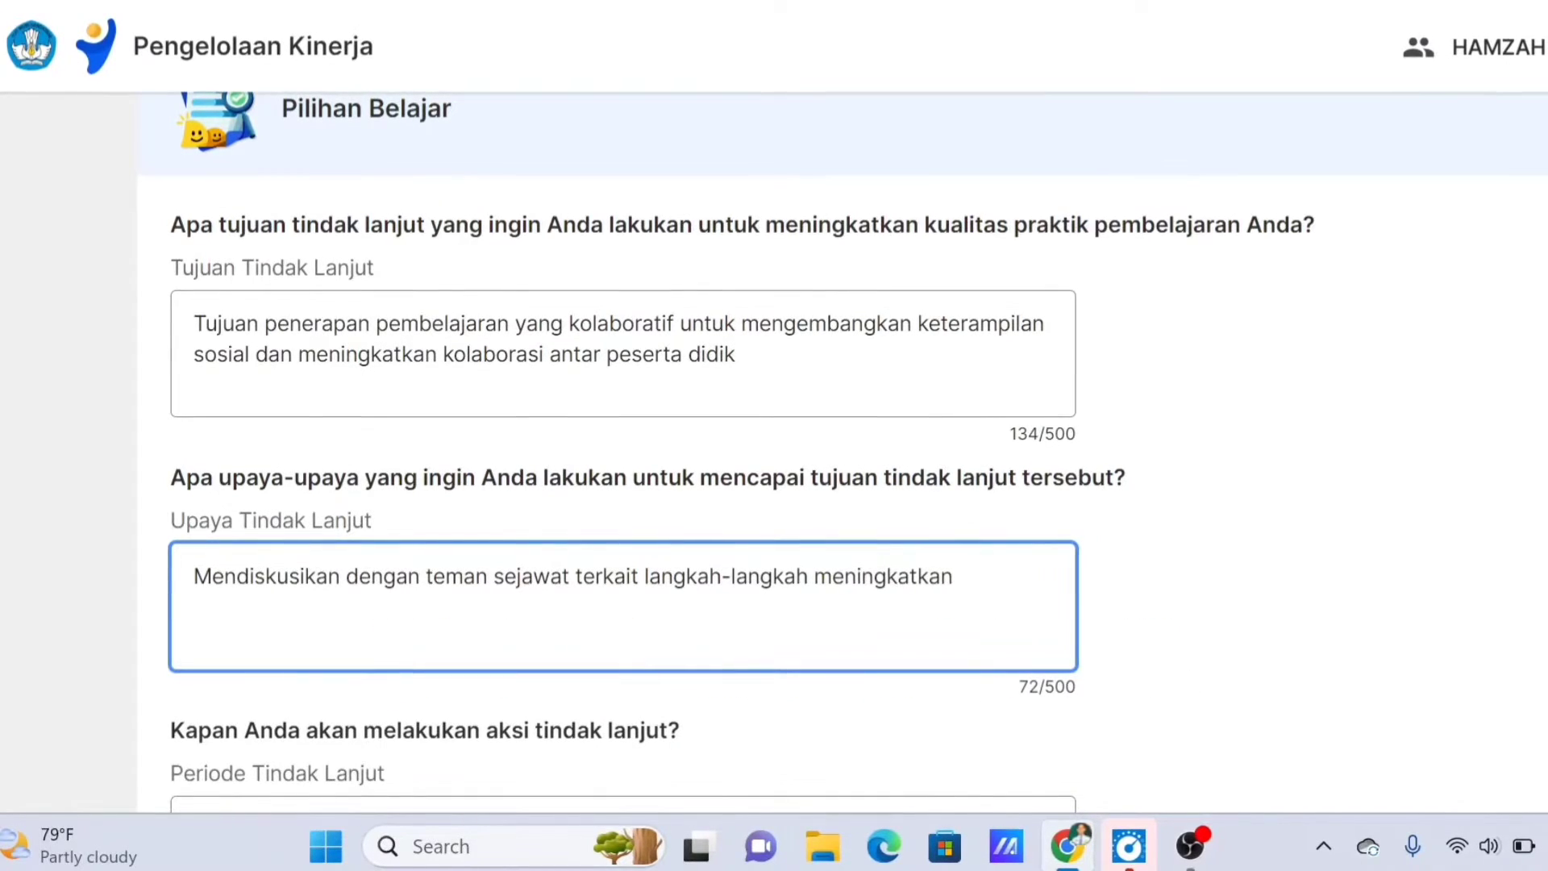
pyautogui.write('kualitas')
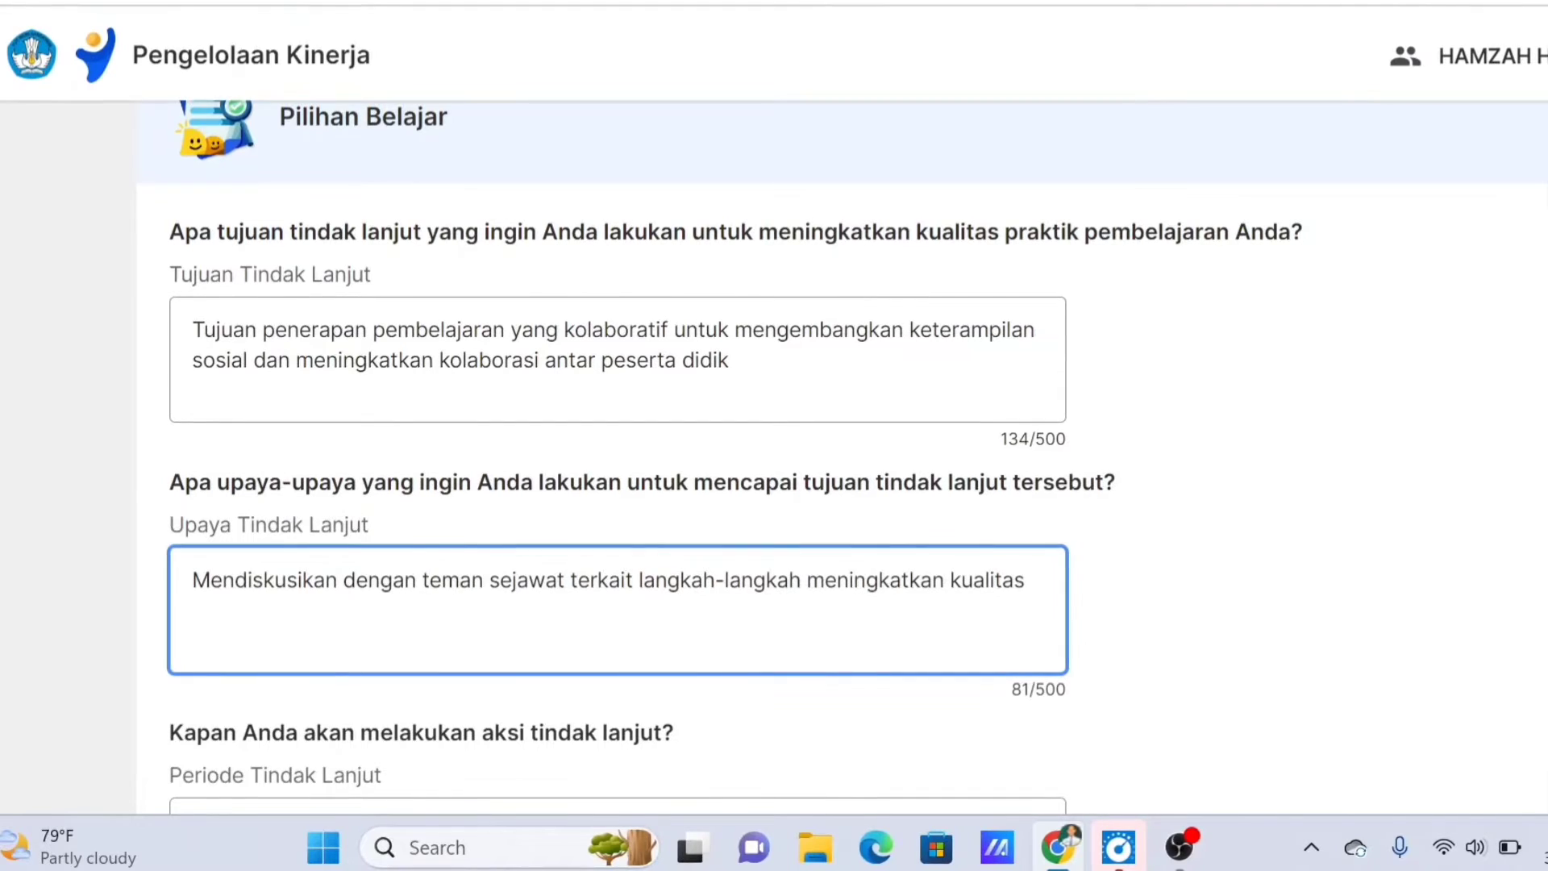
pyautogui.write('praktik pembelajaran')
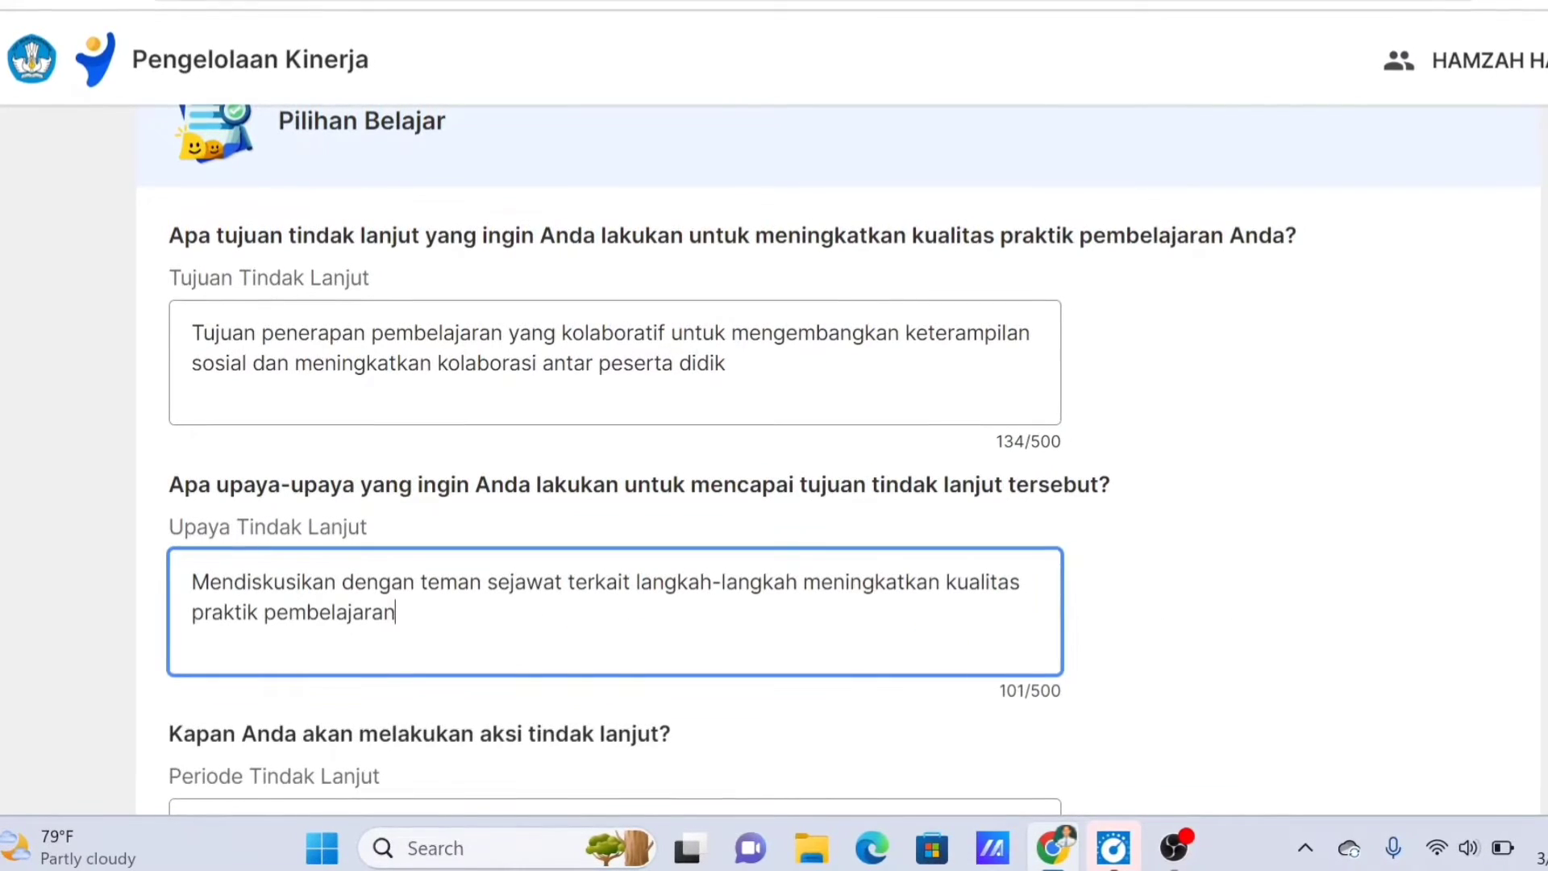
# Read the question about when the follow-up action takes place and enter "mei" as the Periode Tindak Lanjut
pyautogui.scroll(-2, 774, 452)
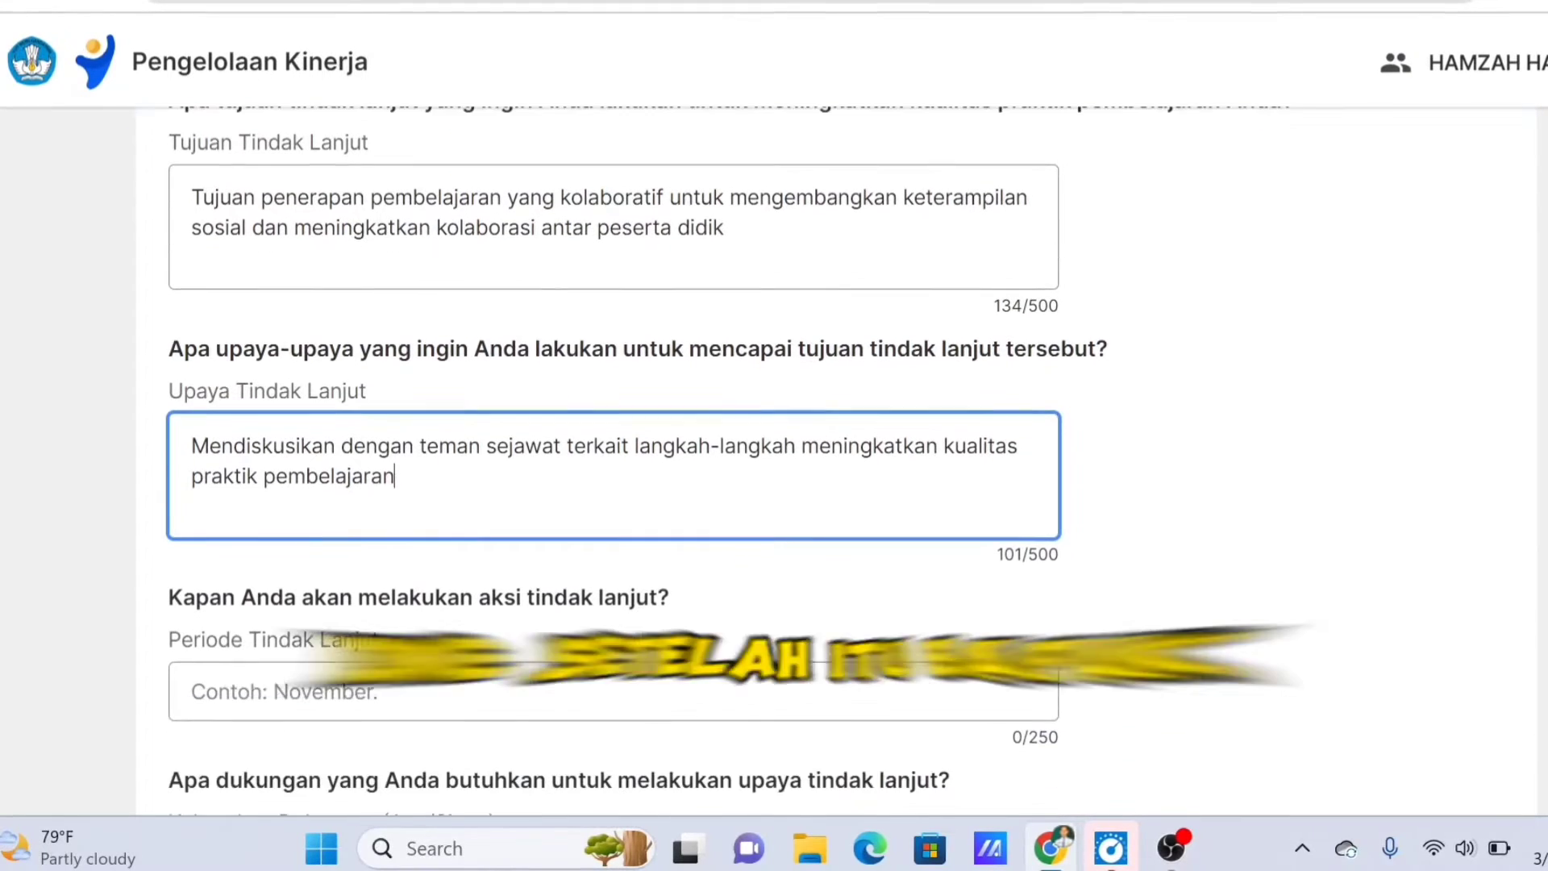
pyautogui.scroll(-2, 546, 518)
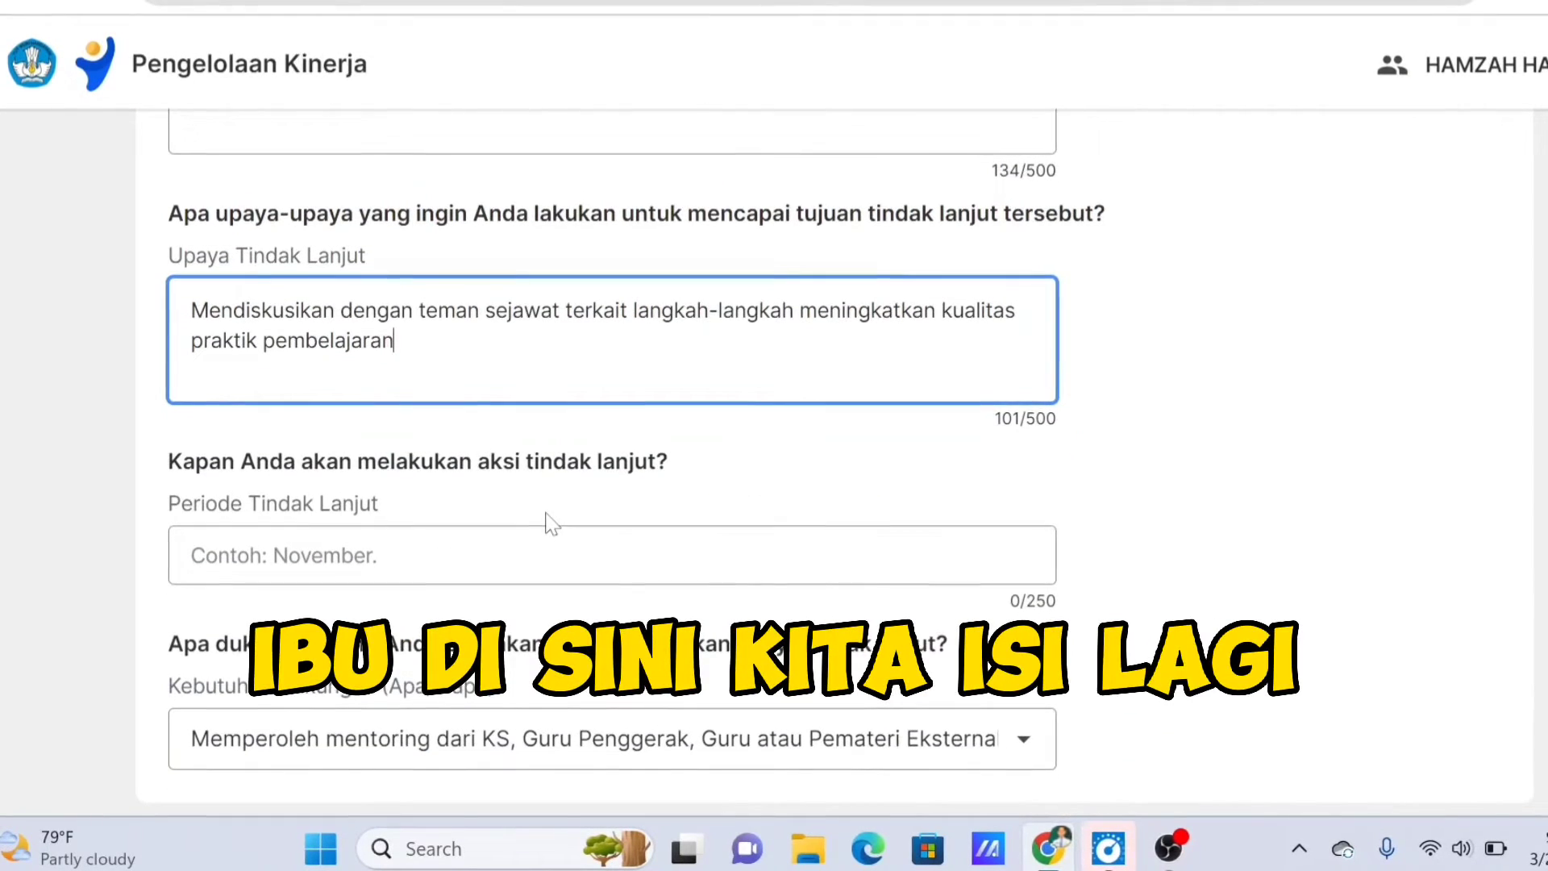
pyautogui.moveTo(167, 463); pyautogui.dragTo(196, 463)
pyautogui.moveTo(406, 464); pyautogui.dragTo(671, 469)
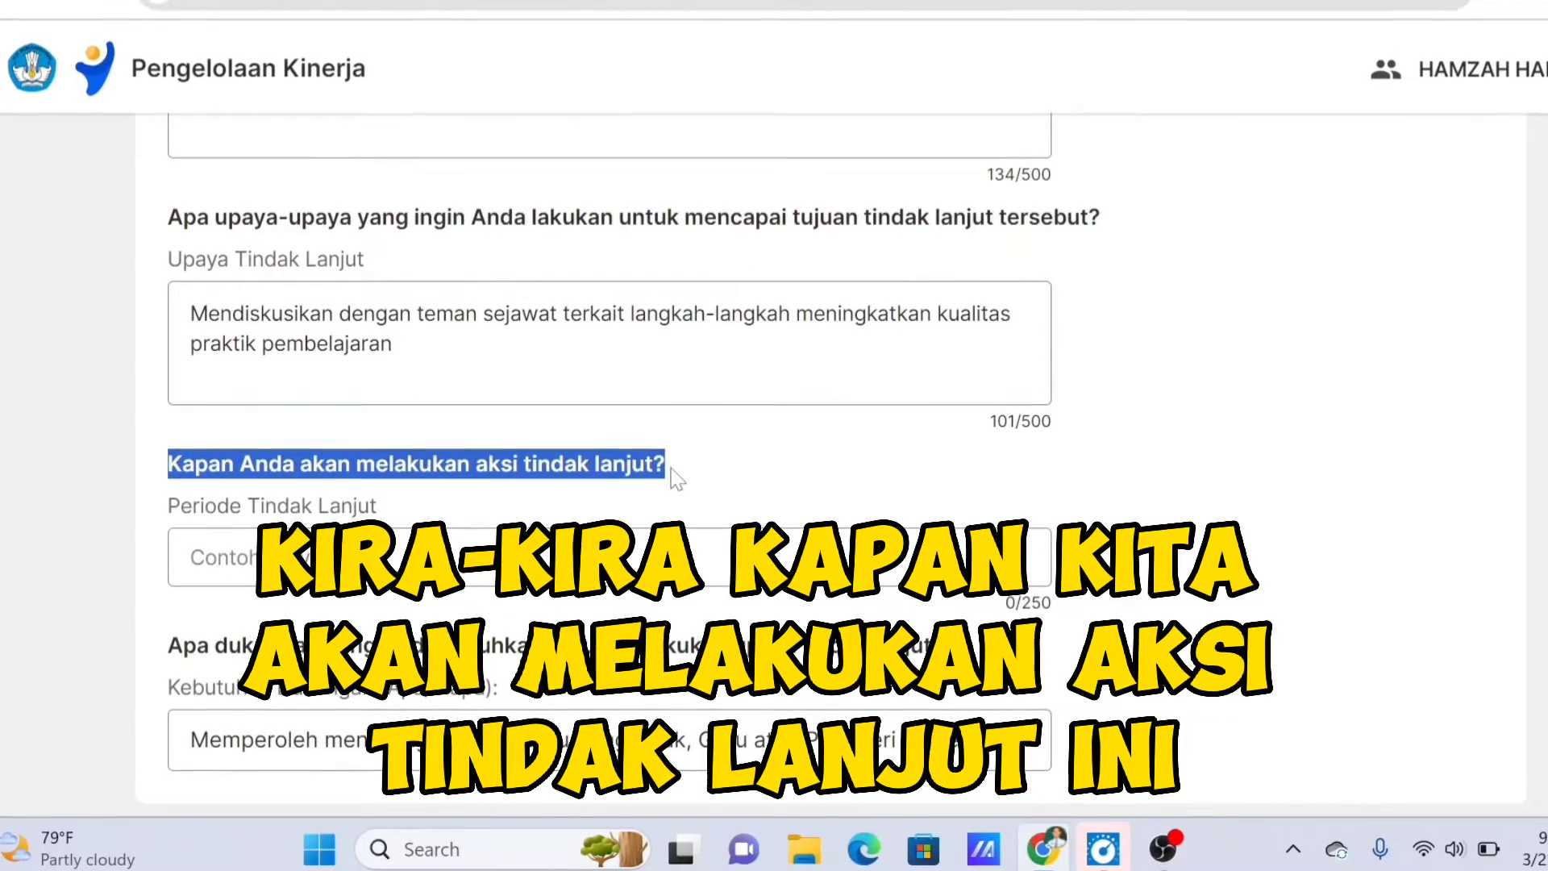
pyautogui.click(484, 558)
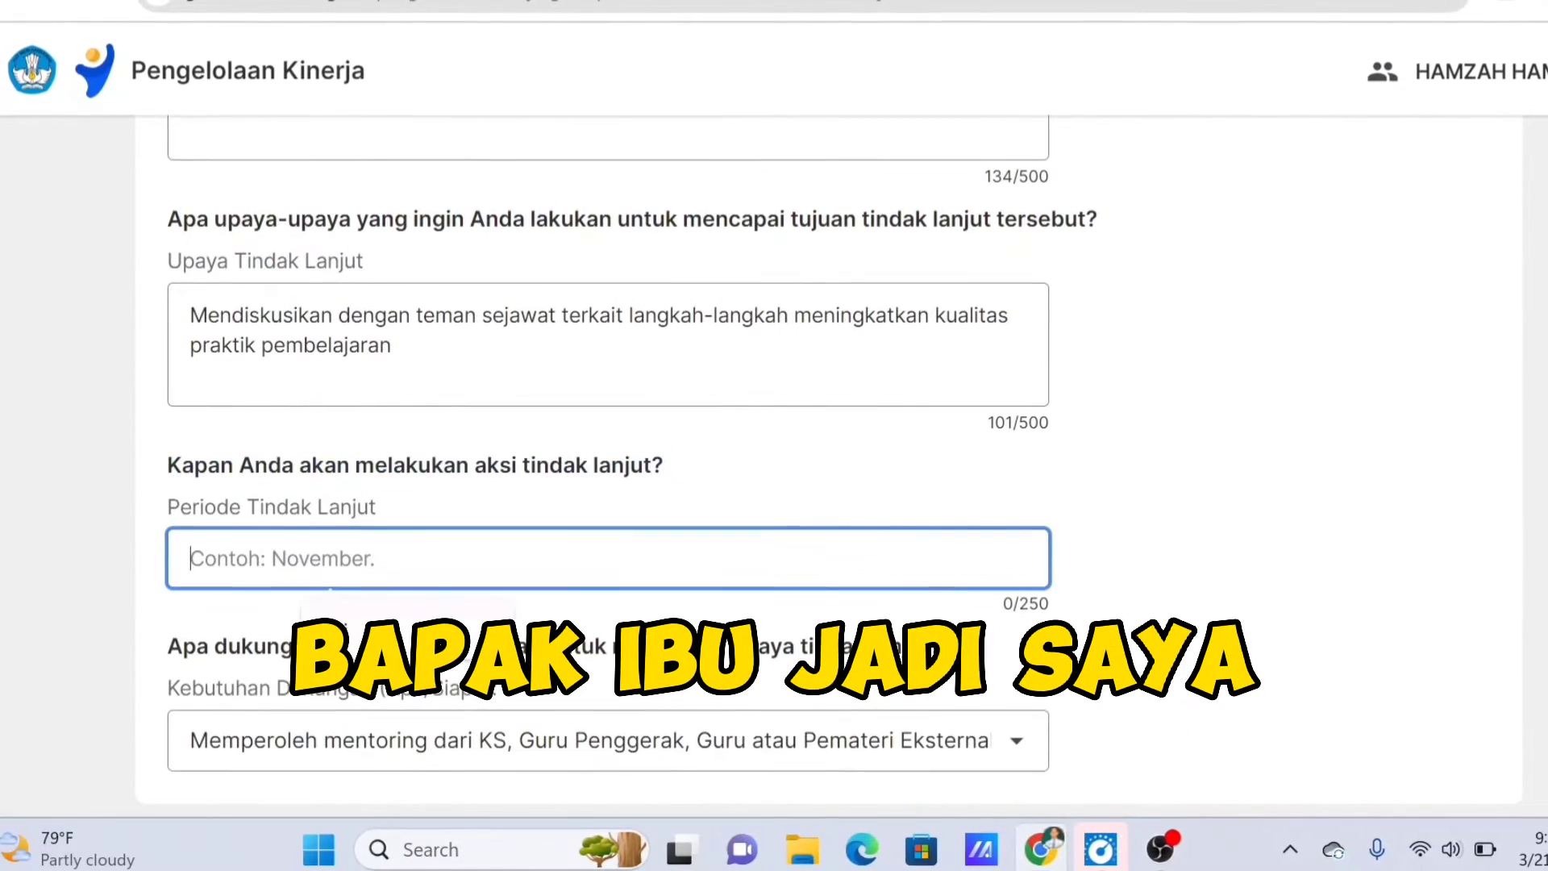
pyautogui.click(484, 558)
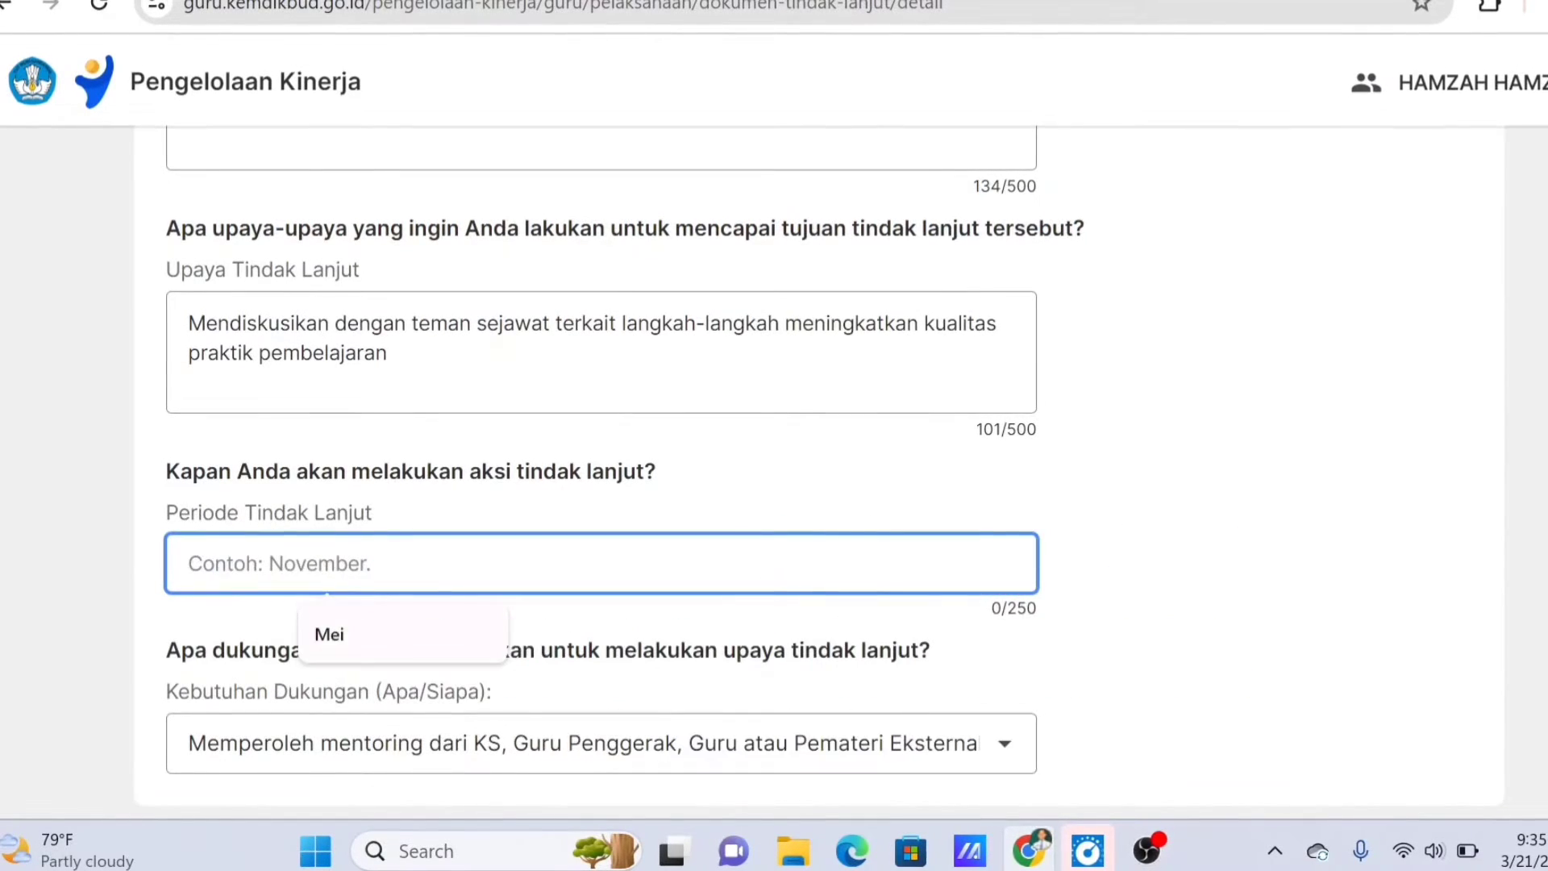
pyautogui.write('mei')
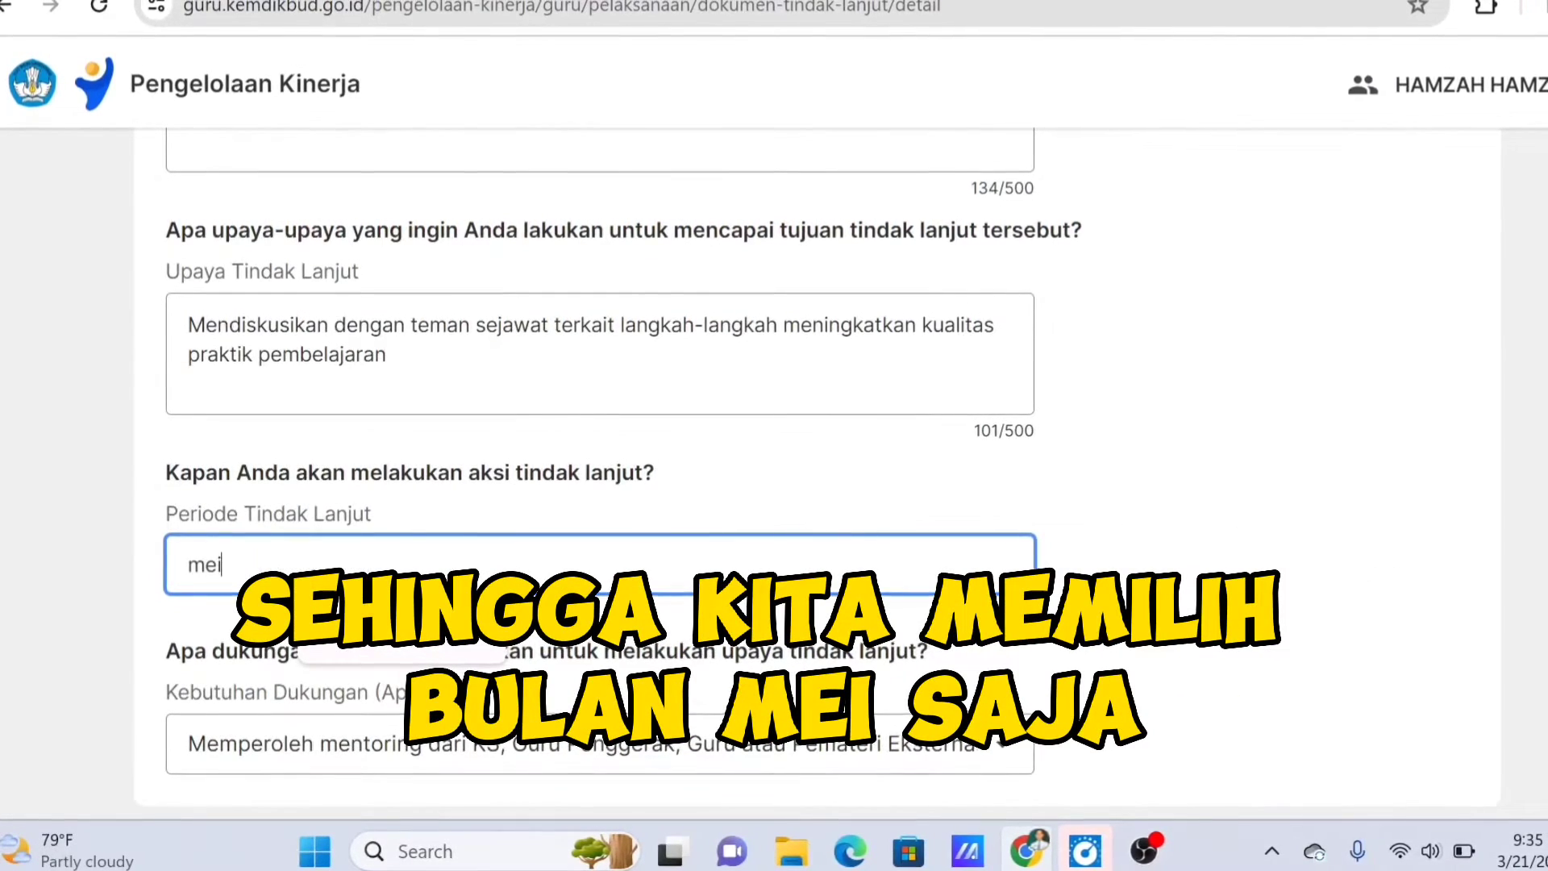
pyautogui.click(1219, 511)
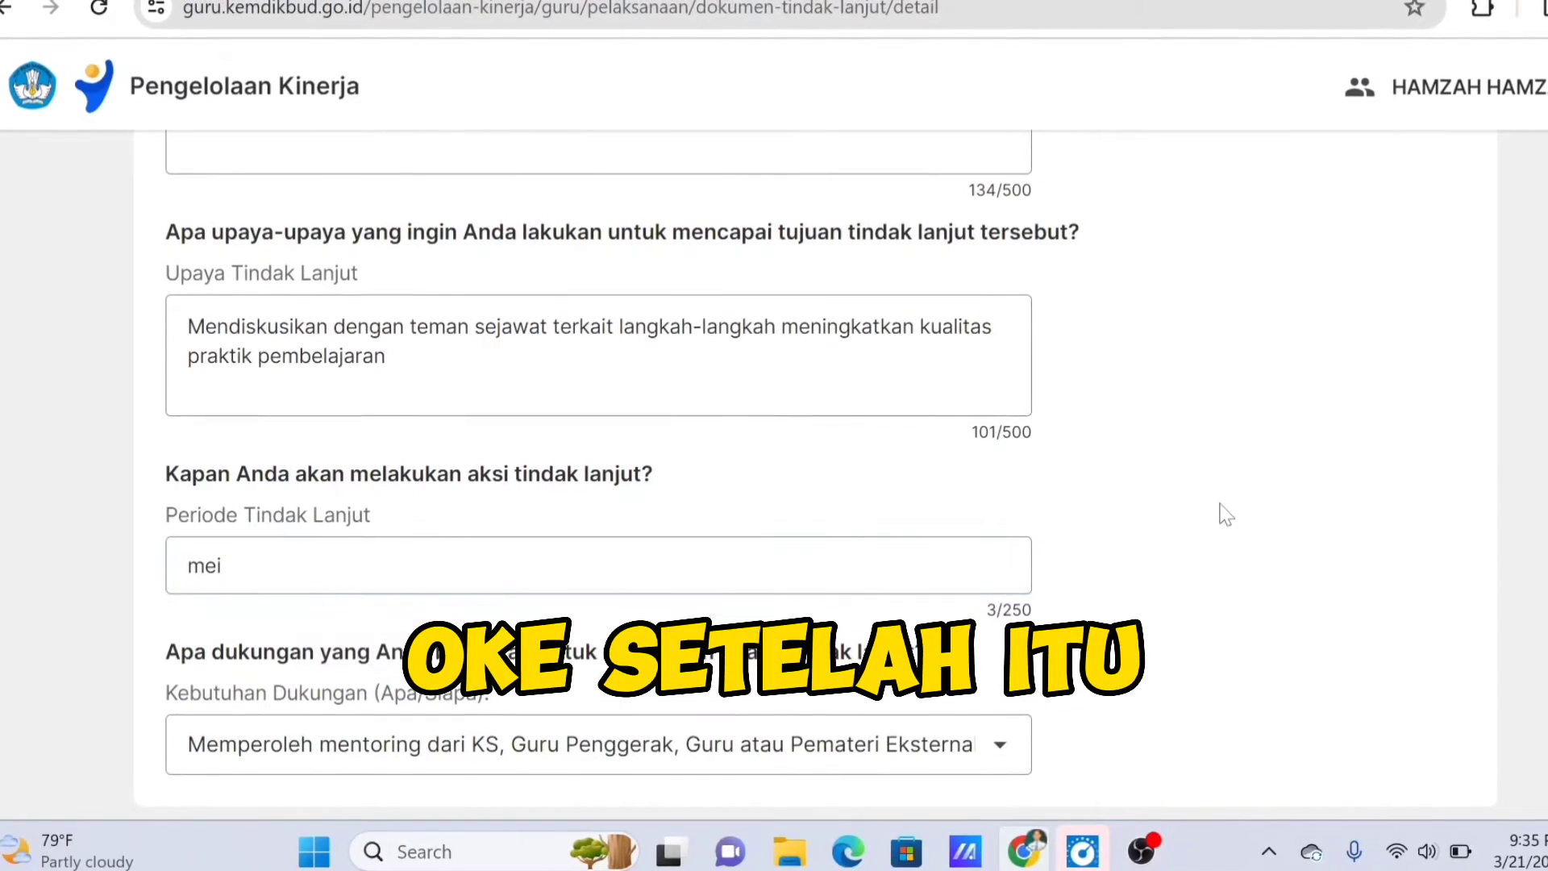
# Choose "Memperoleh mentoring dari KS, Guru Penggerak, Guru atau Pemateri Eksternal, atau Manajemen" as the Kebutuhan Dukungan for the follow-up efforts
pyautogui.scroll(-5, 1232, 523)
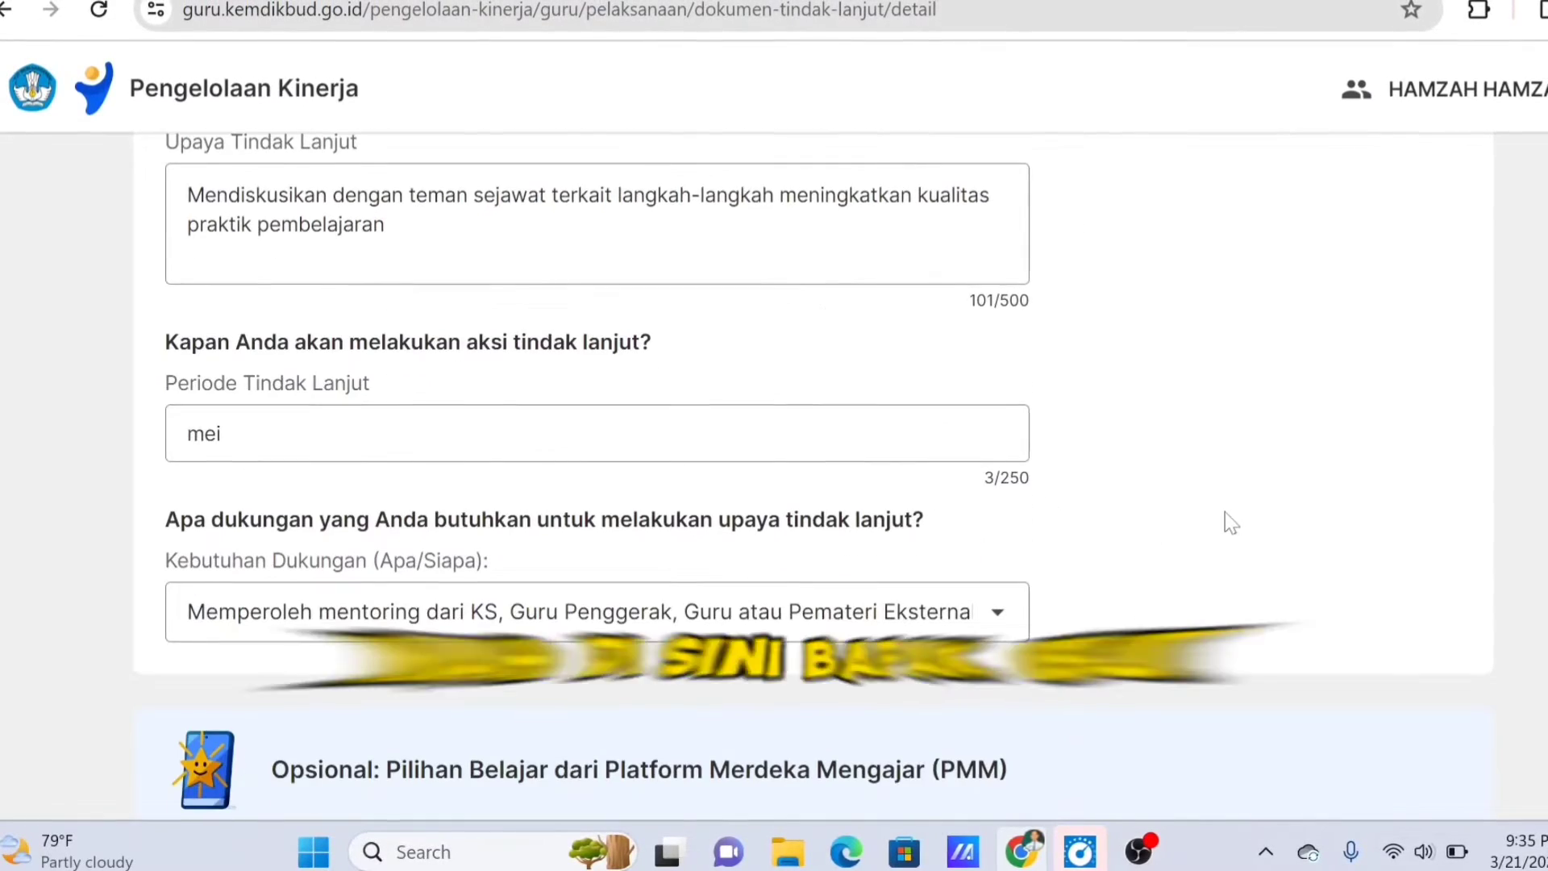
pyautogui.scroll(-2, 1223, 511)
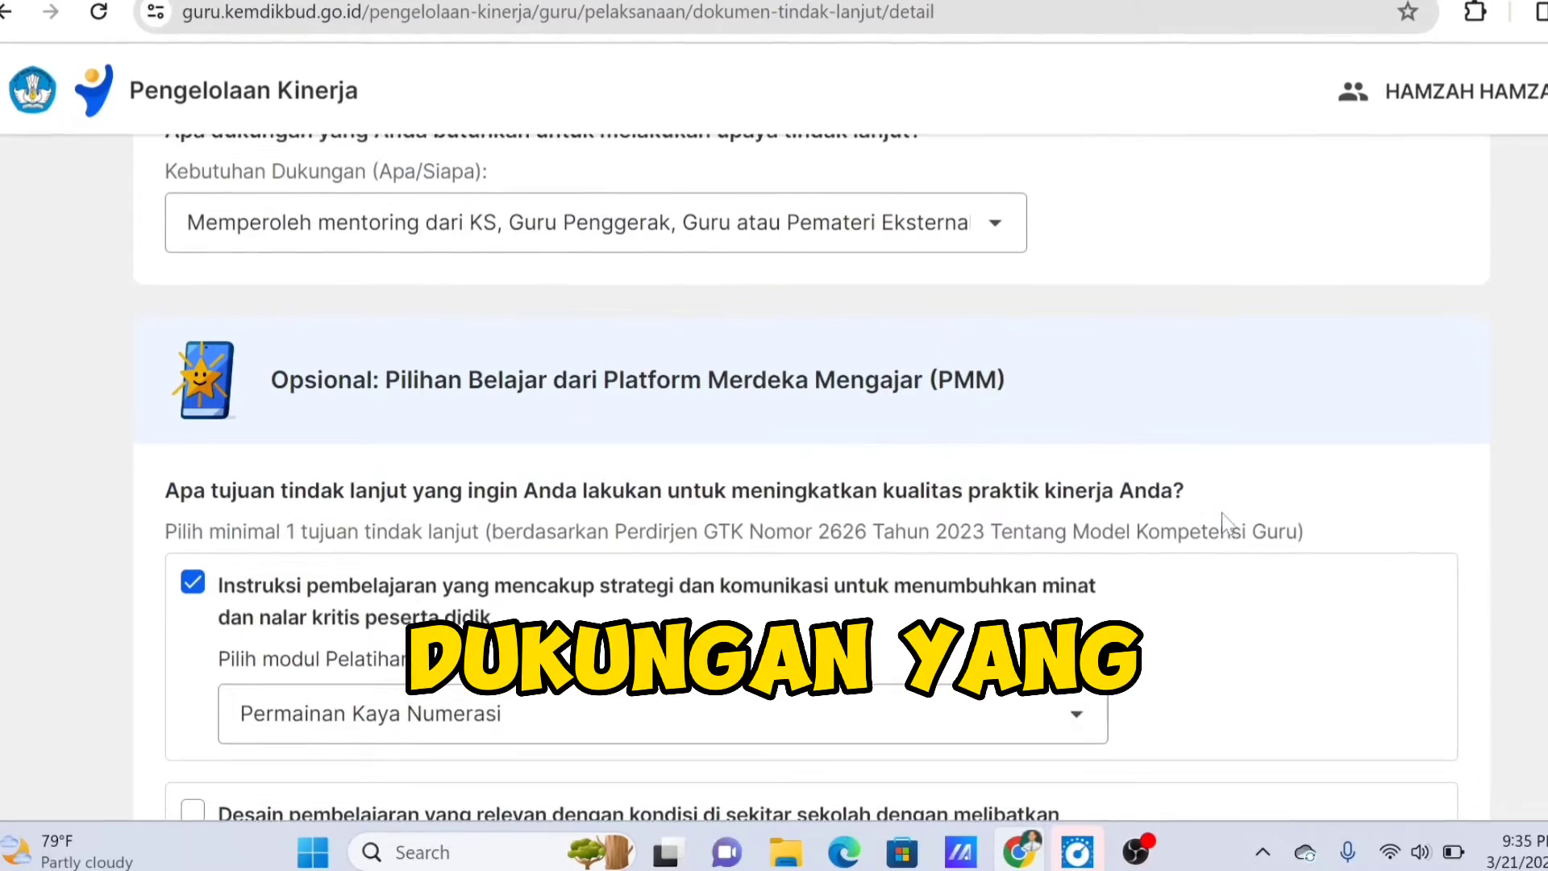
pyautogui.scroll(2, 1053, 512)
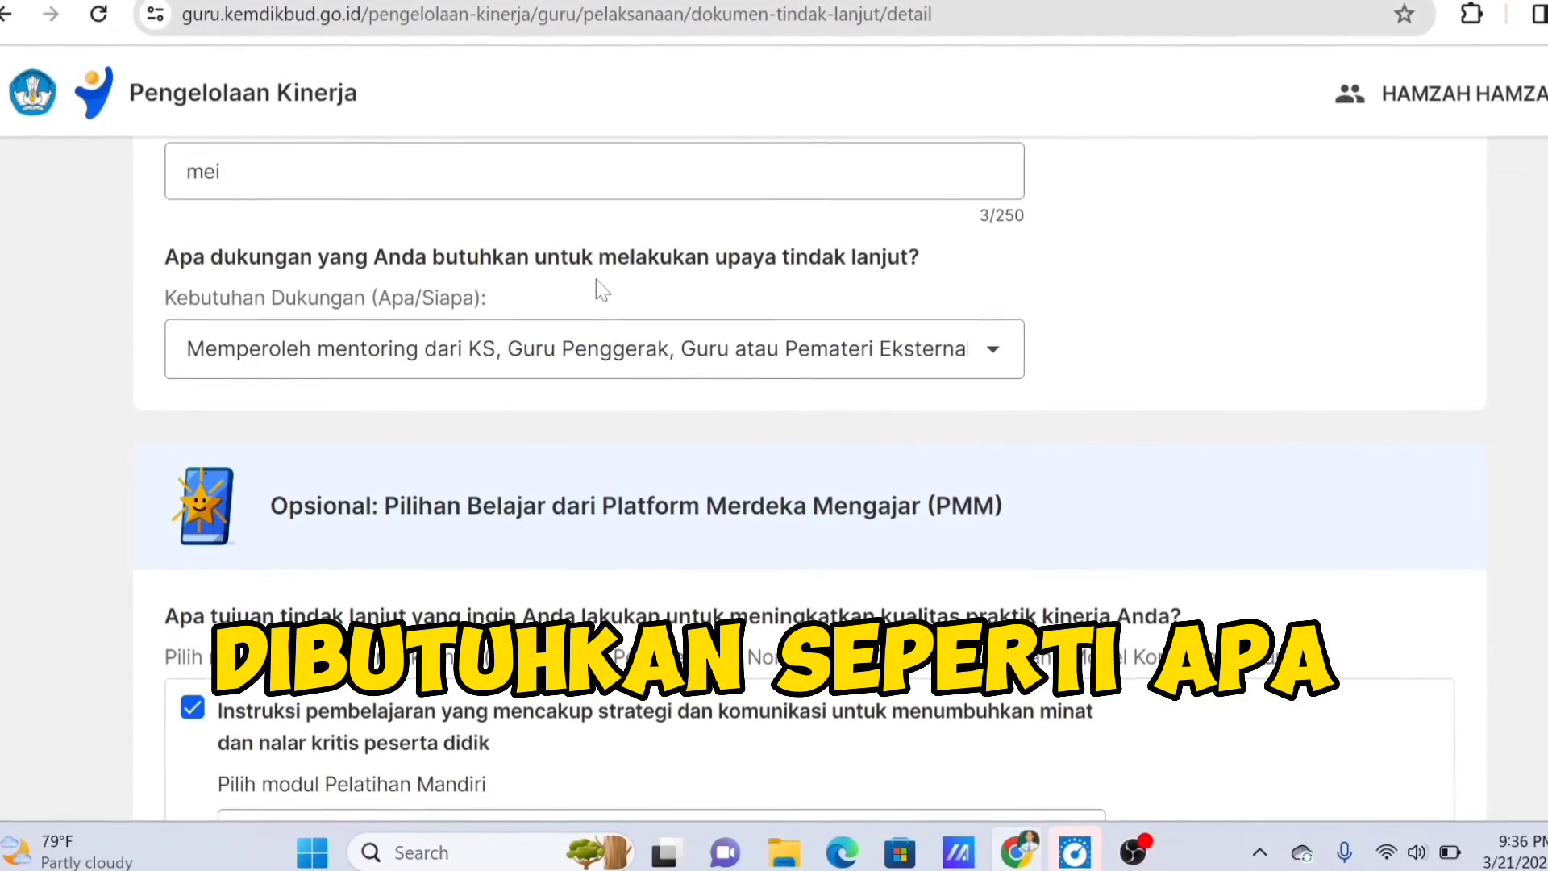
pyautogui.scroll(5, 564, 292)
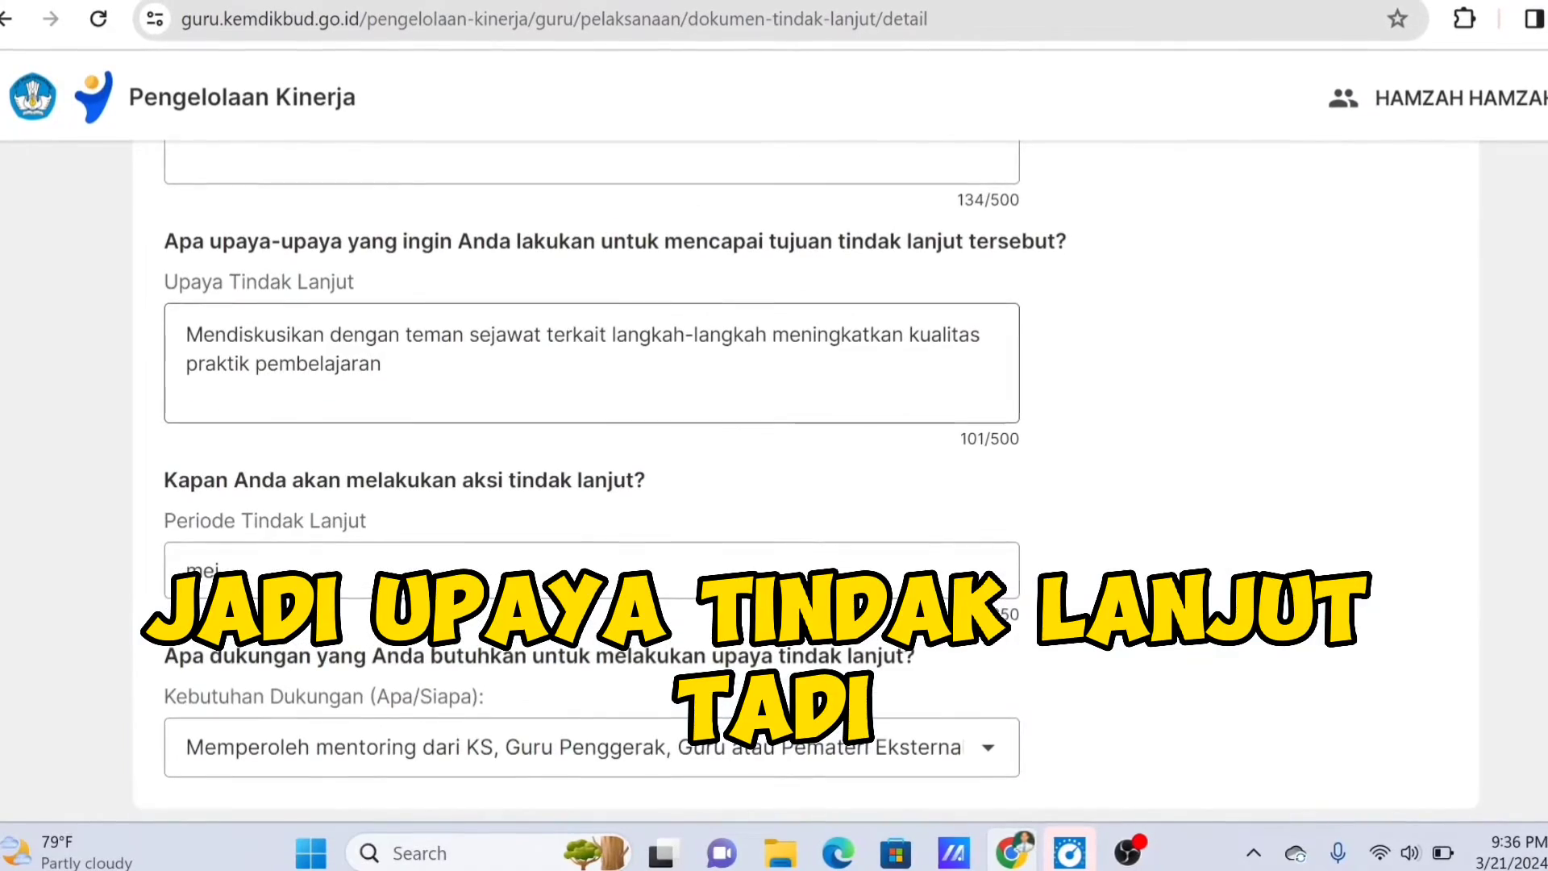
pyautogui.scroll(-2, 589, 403)
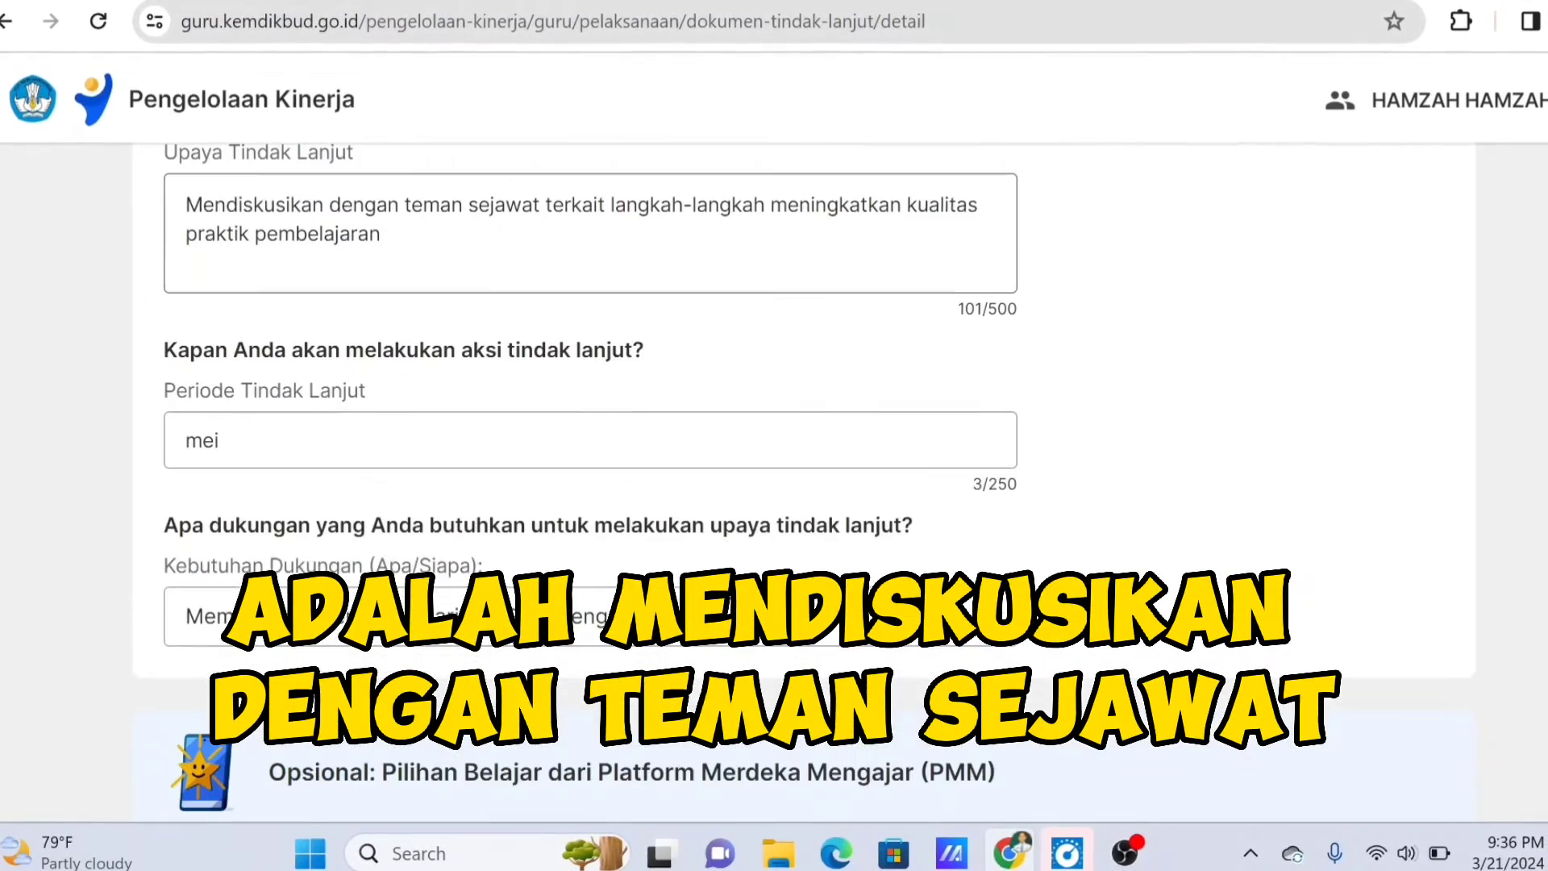
pyautogui.click(688, 638)
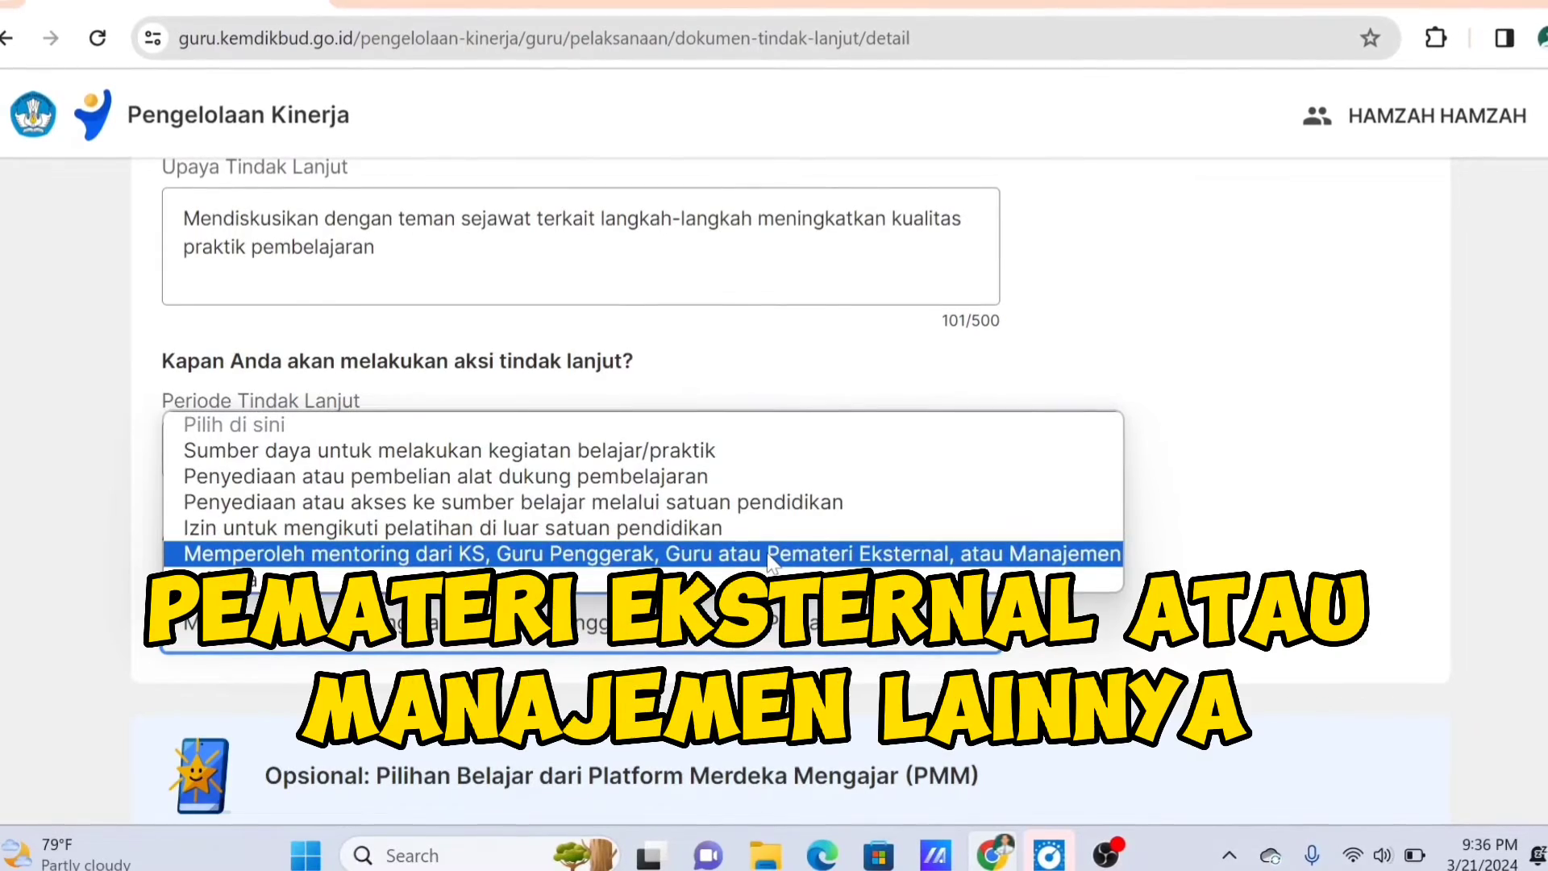
pyautogui.click(768, 555)
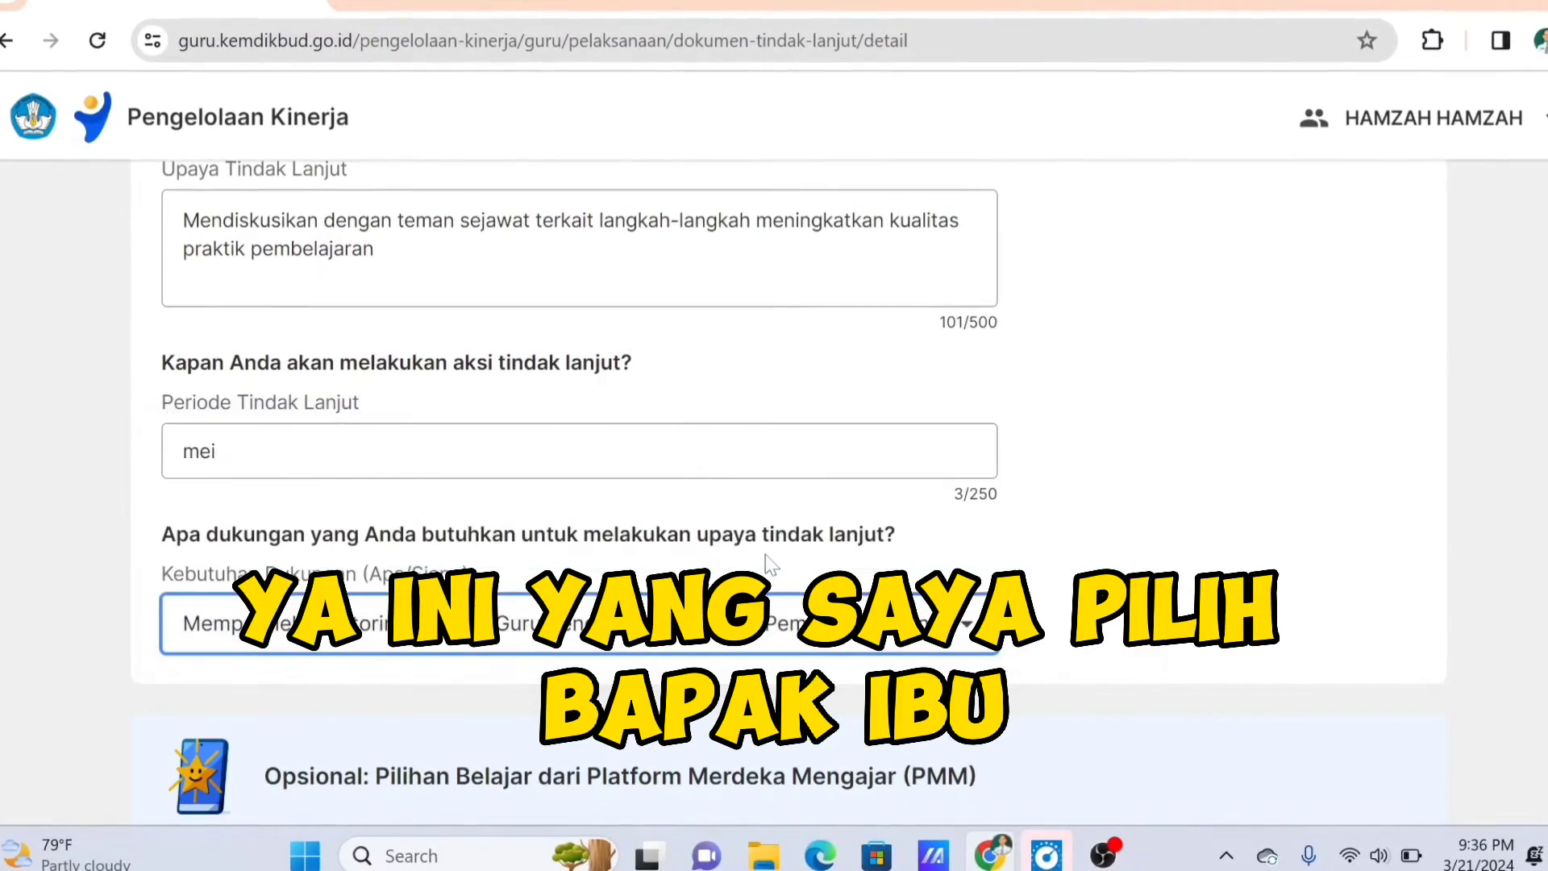
# Review the optional Pilihan Belajar dari Platform Merdeka Mengajar (PMM) section, including its follow-up goal question and the selectable goals
pyautogui.scroll(-5, 574, 642)
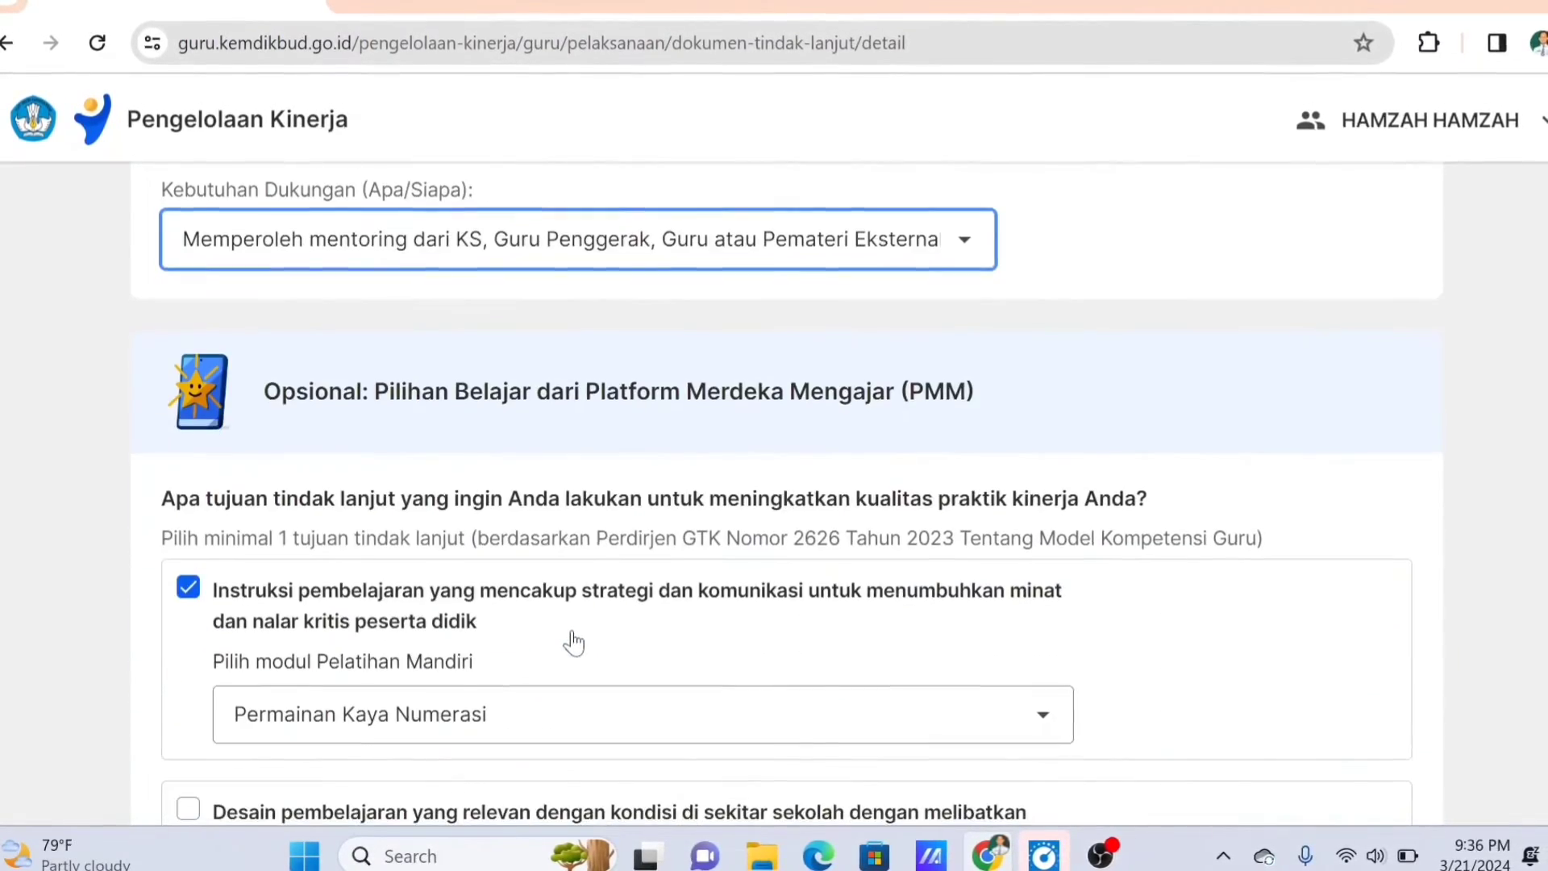
pyautogui.scroll(-2, 570, 640)
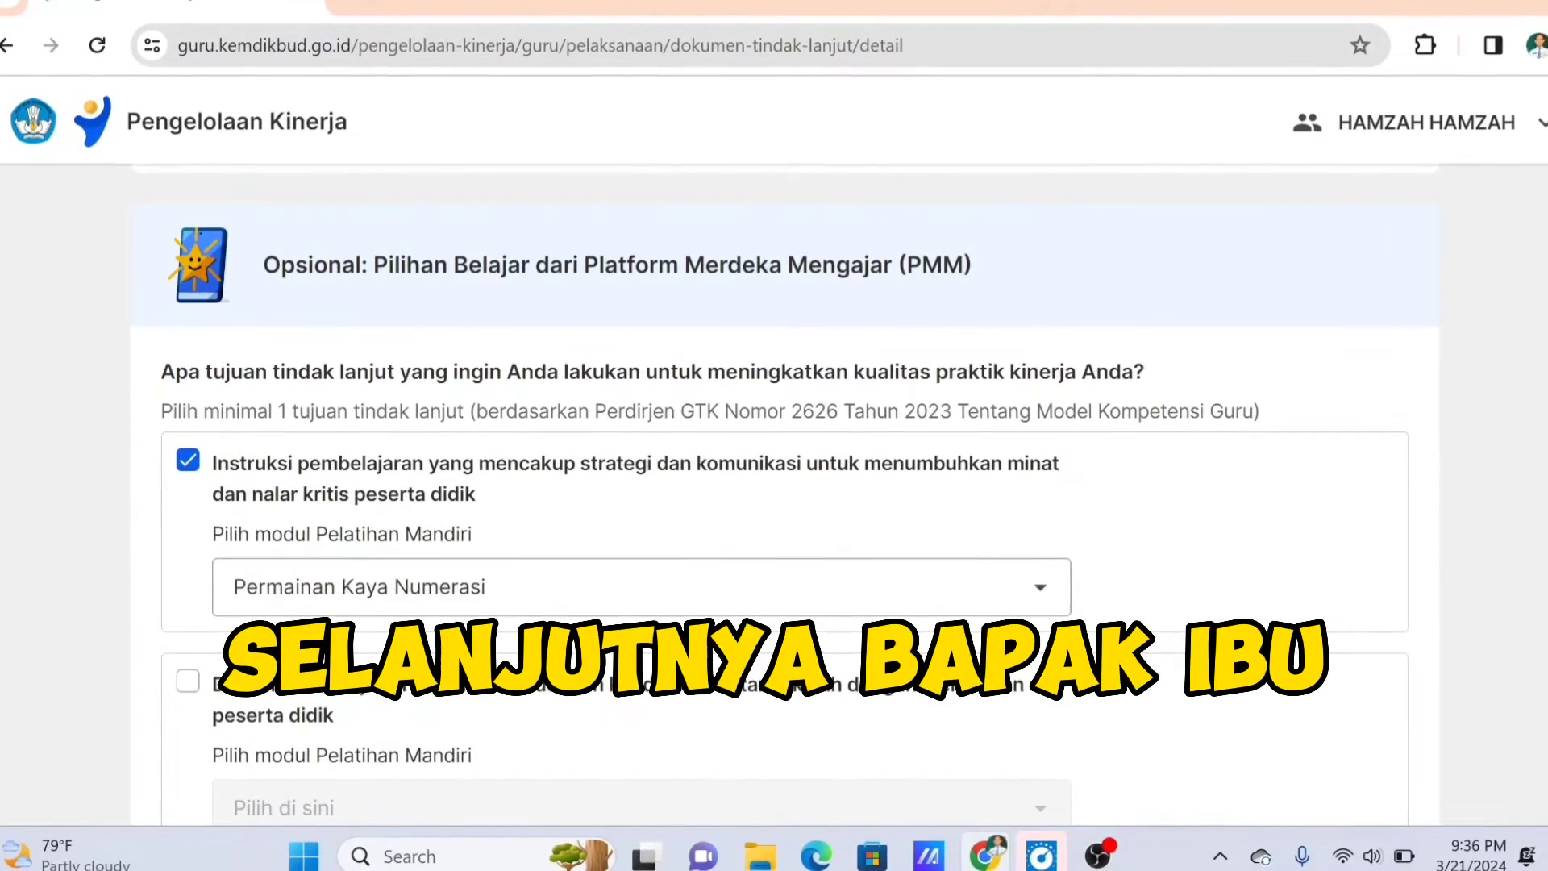
pyautogui.moveTo(263, 266); pyautogui.dragTo(961, 266)
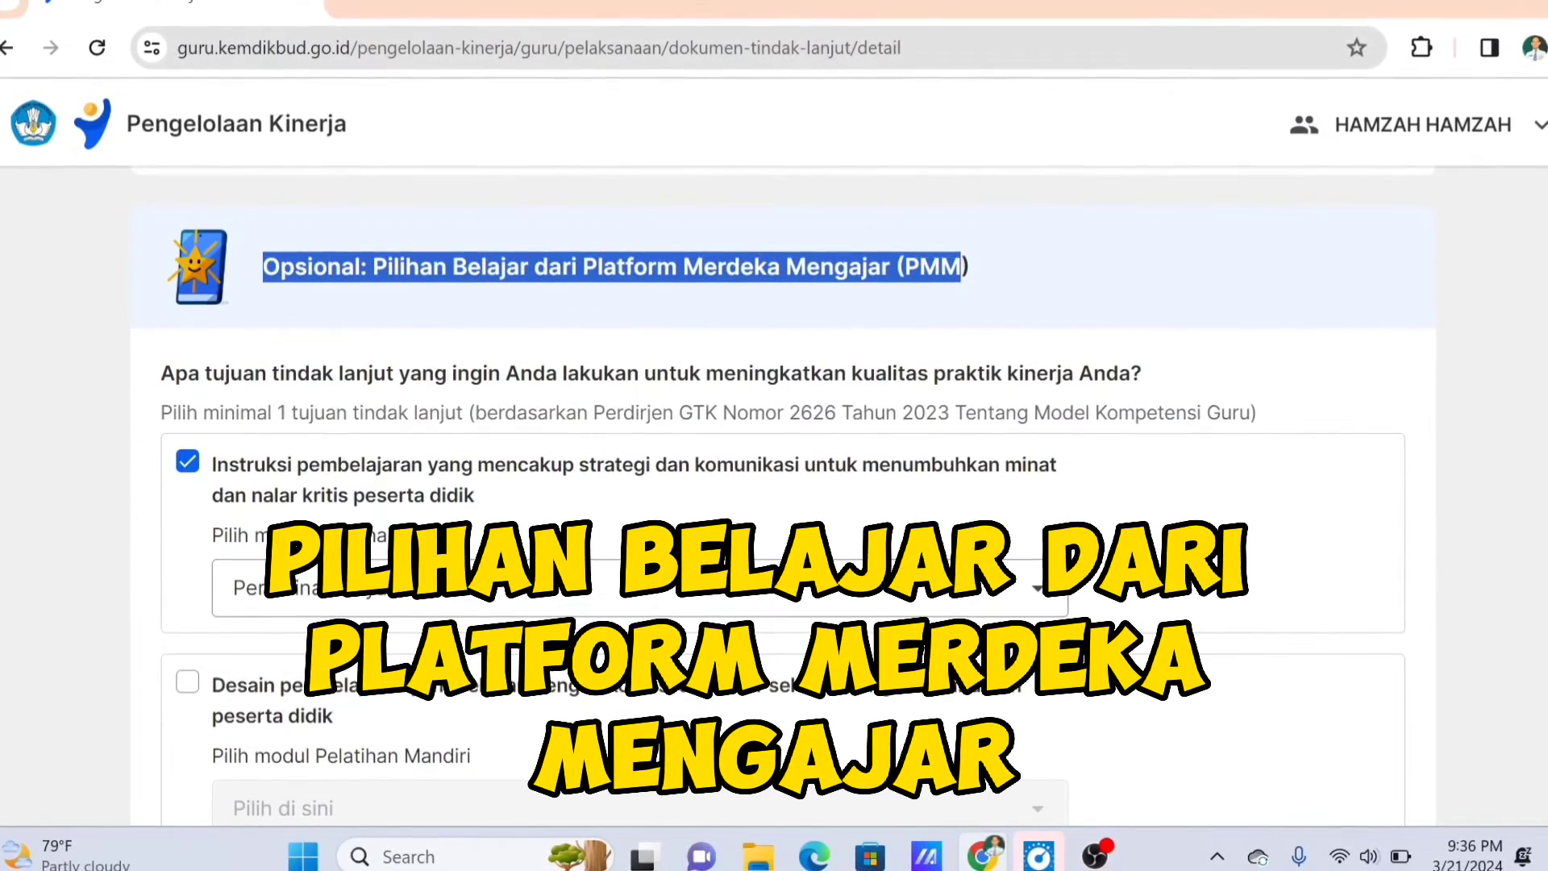
pyautogui.click(969, 292)
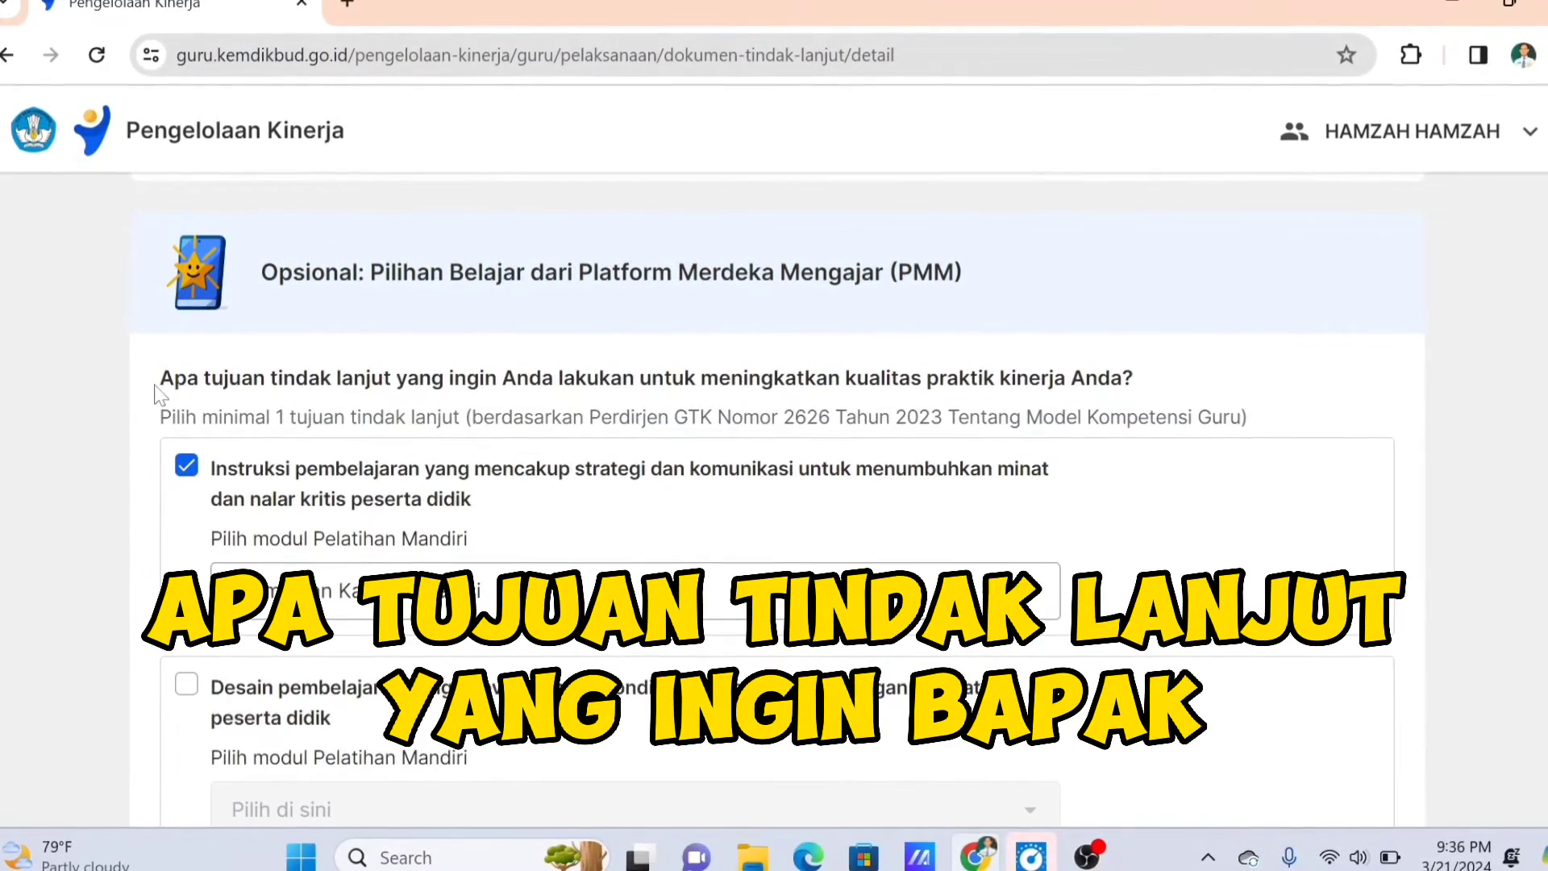
pyautogui.moveTo(156, 387); pyautogui.dragTo(1183, 383)
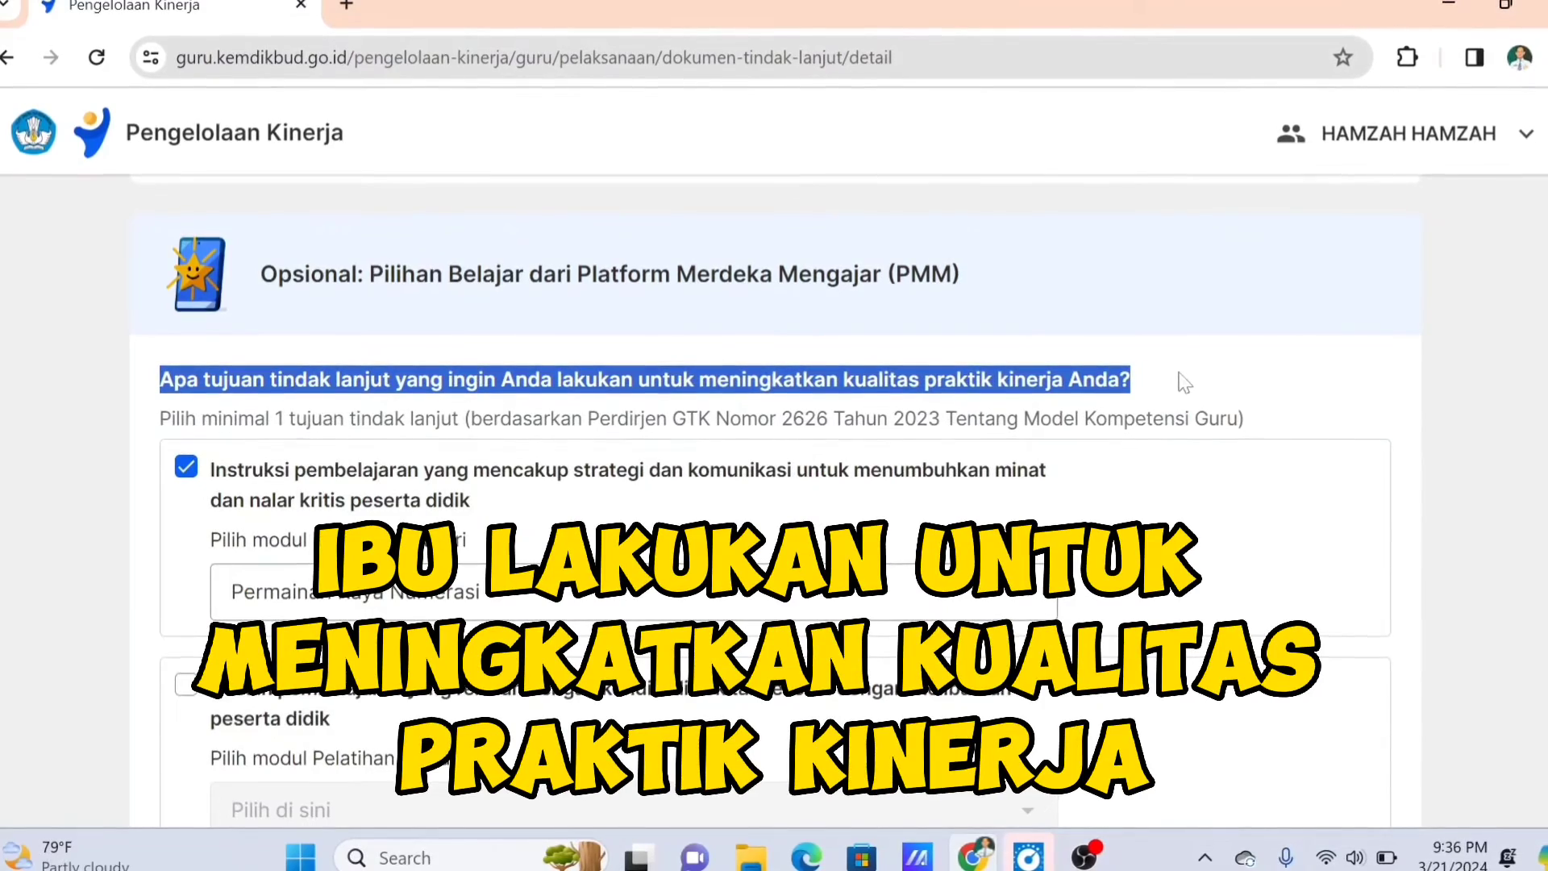
pyautogui.scroll(-3, 1209, 404)
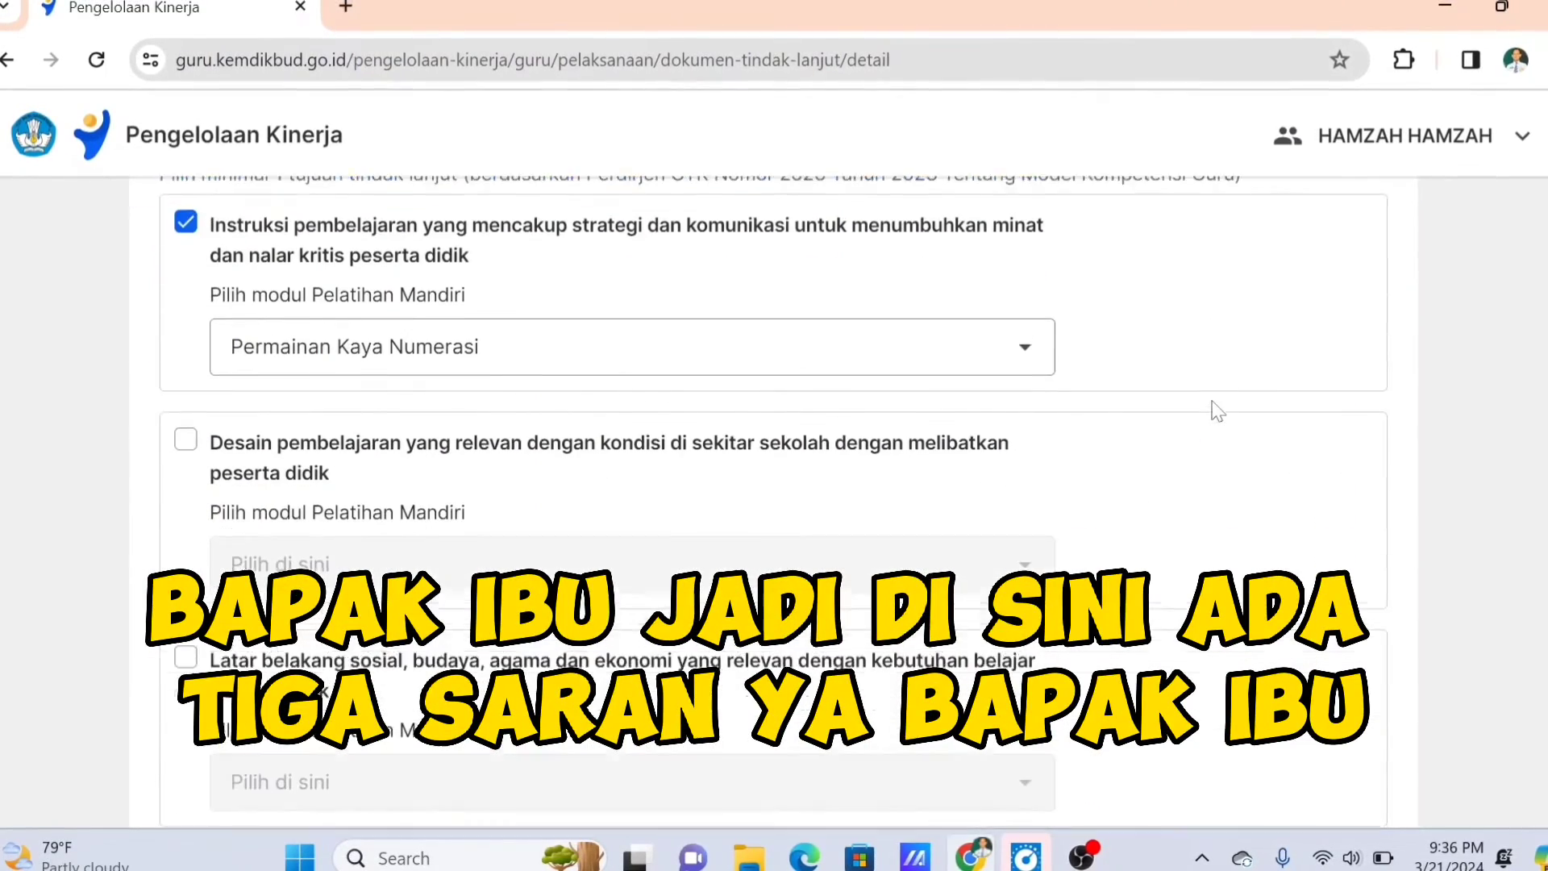
pyautogui.scroll(-4, 1214, 410)
pyautogui.scroll(4, 1209, 408)
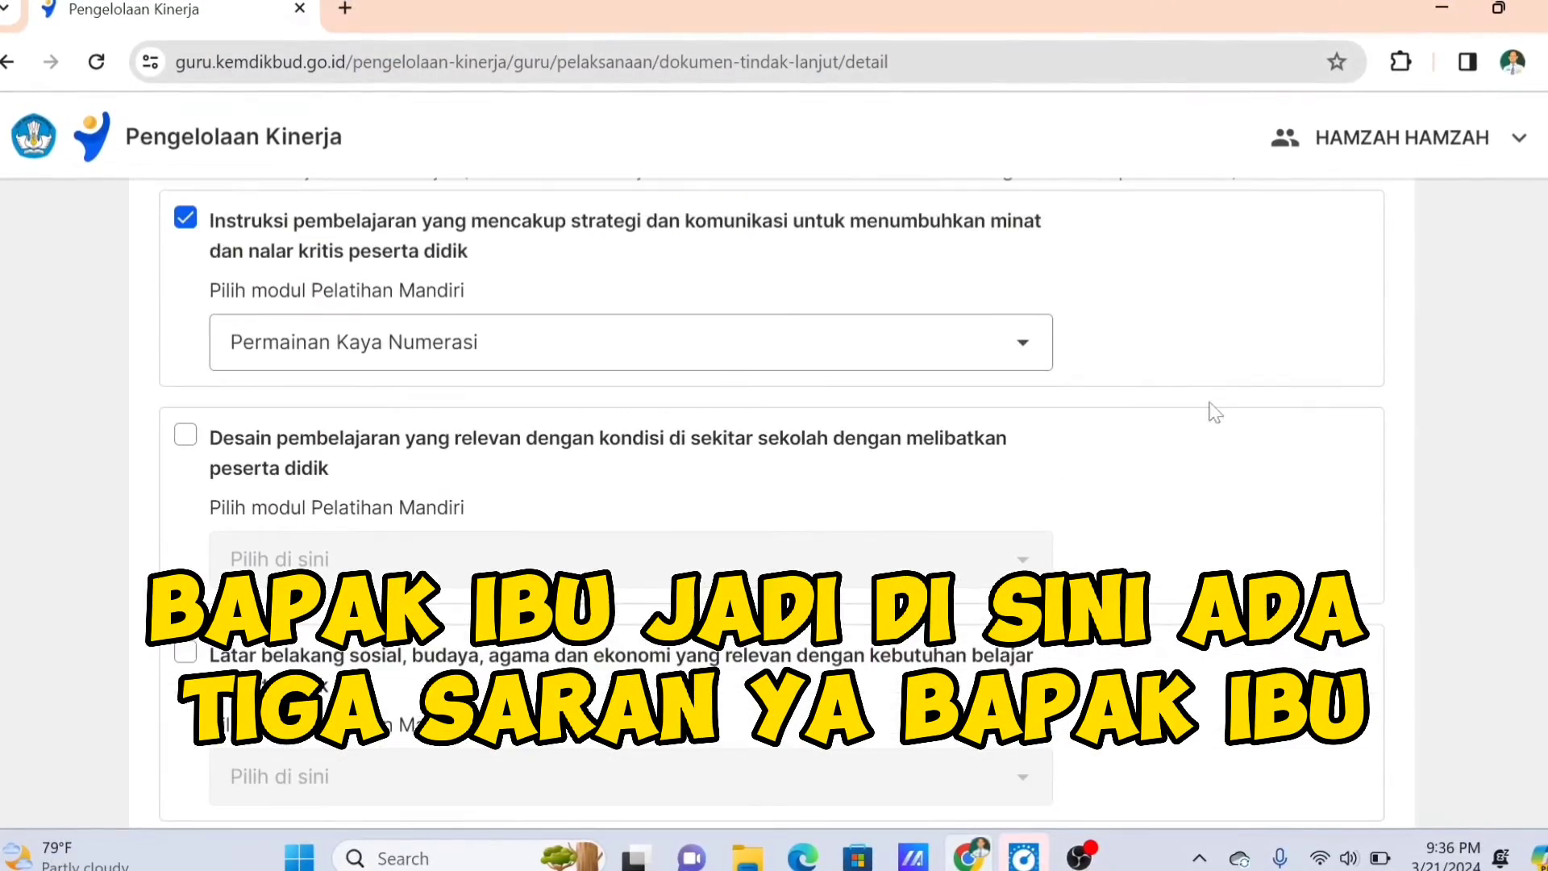
# Select "Permainan Kaya Numerasi" as the Pelatihan Mandiri module for the "Instruksi pembelajaran" follow-up goal
pyautogui.scroll(2, 1215, 412)
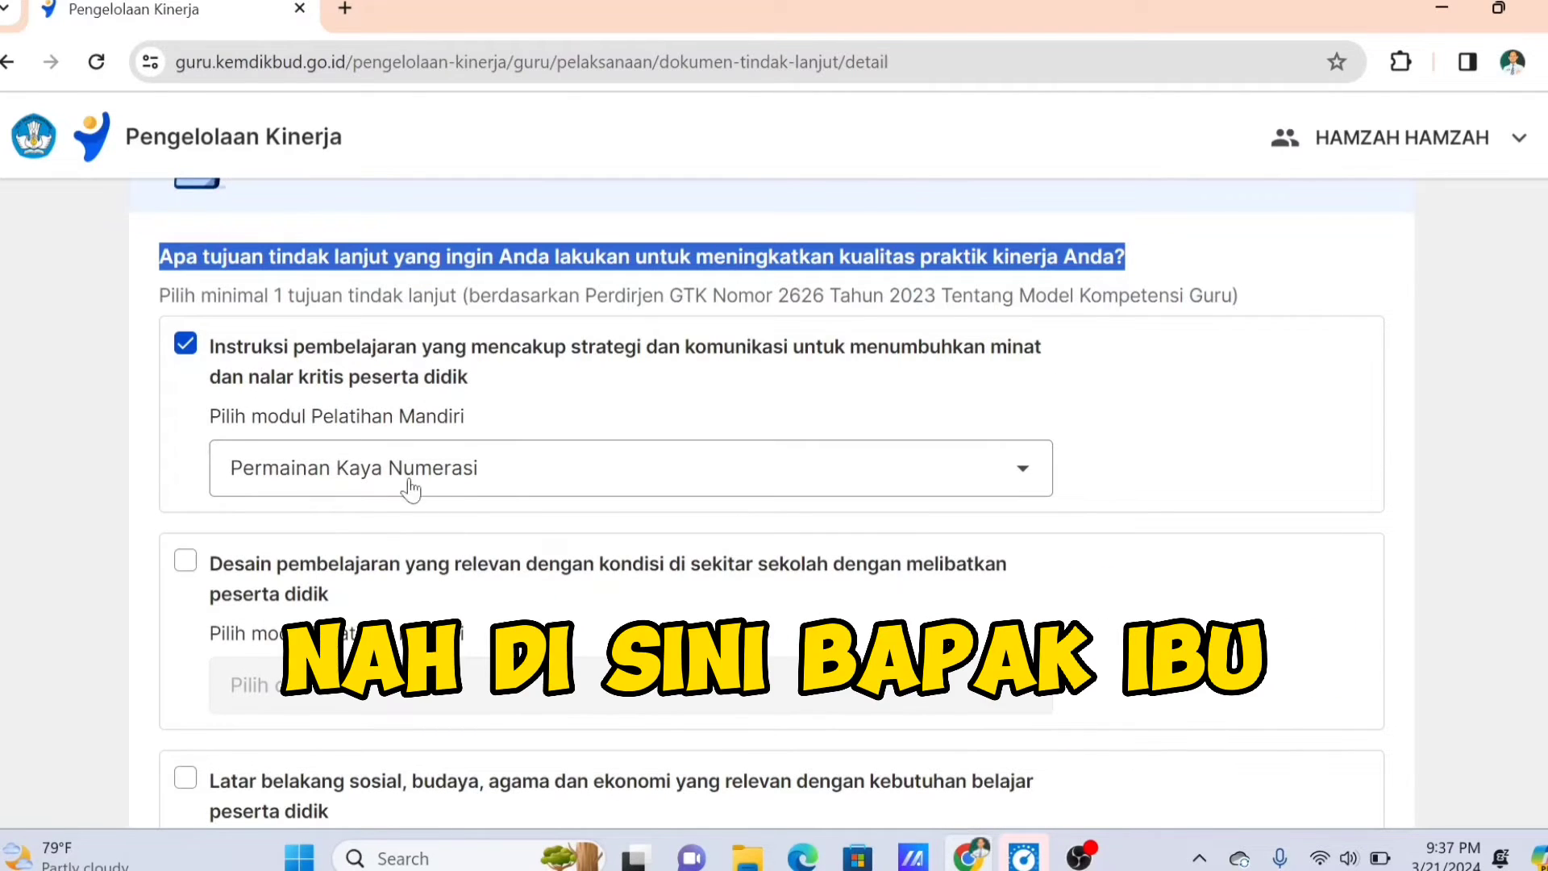
pyautogui.click(490, 472)
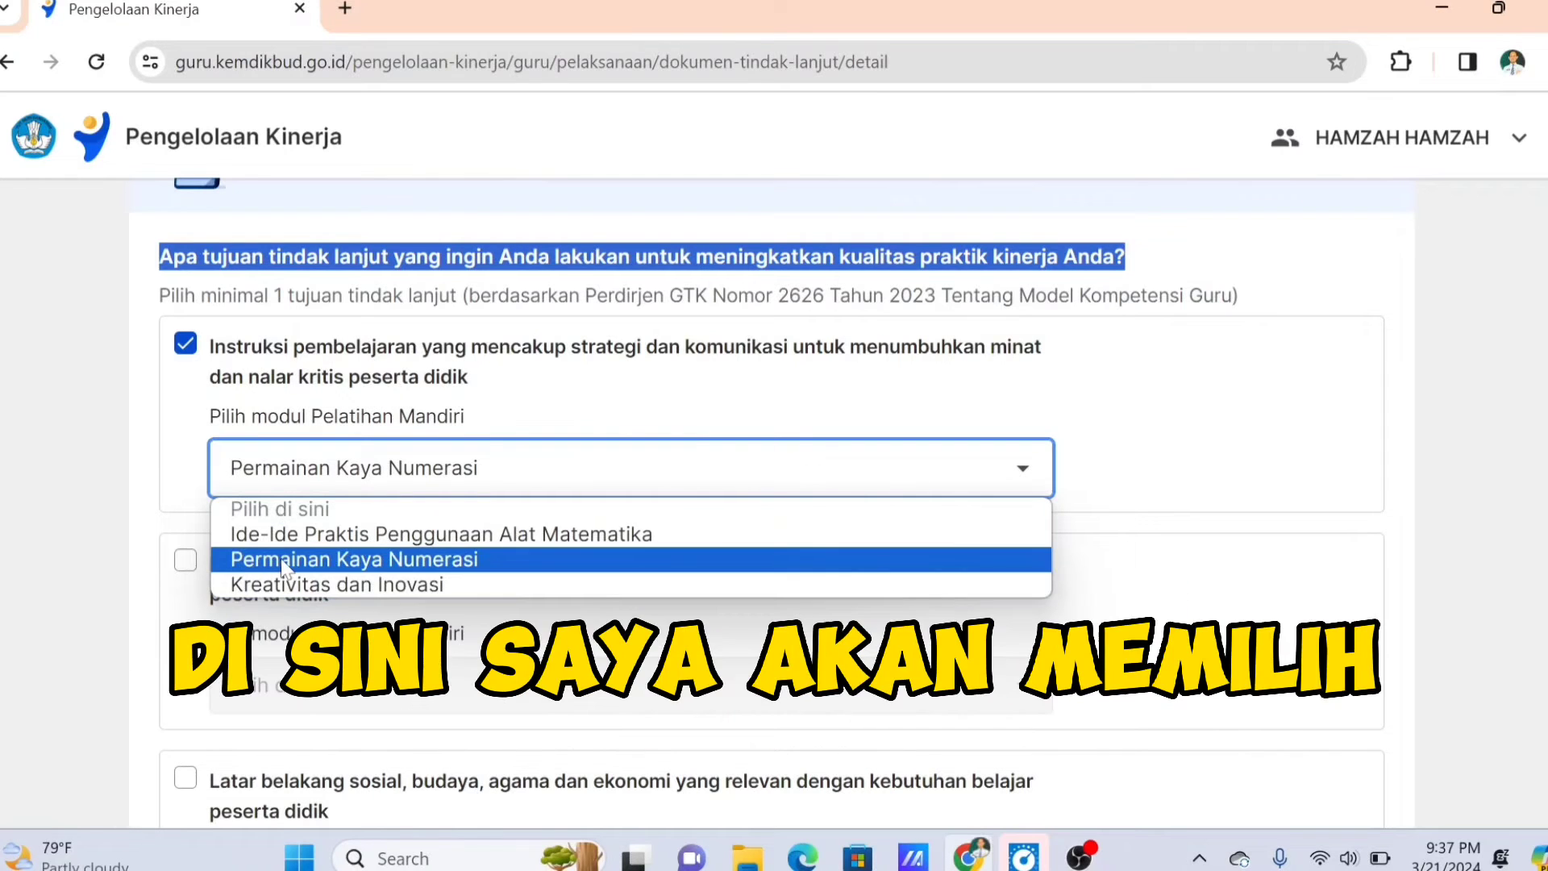
pyautogui.click(282, 562)
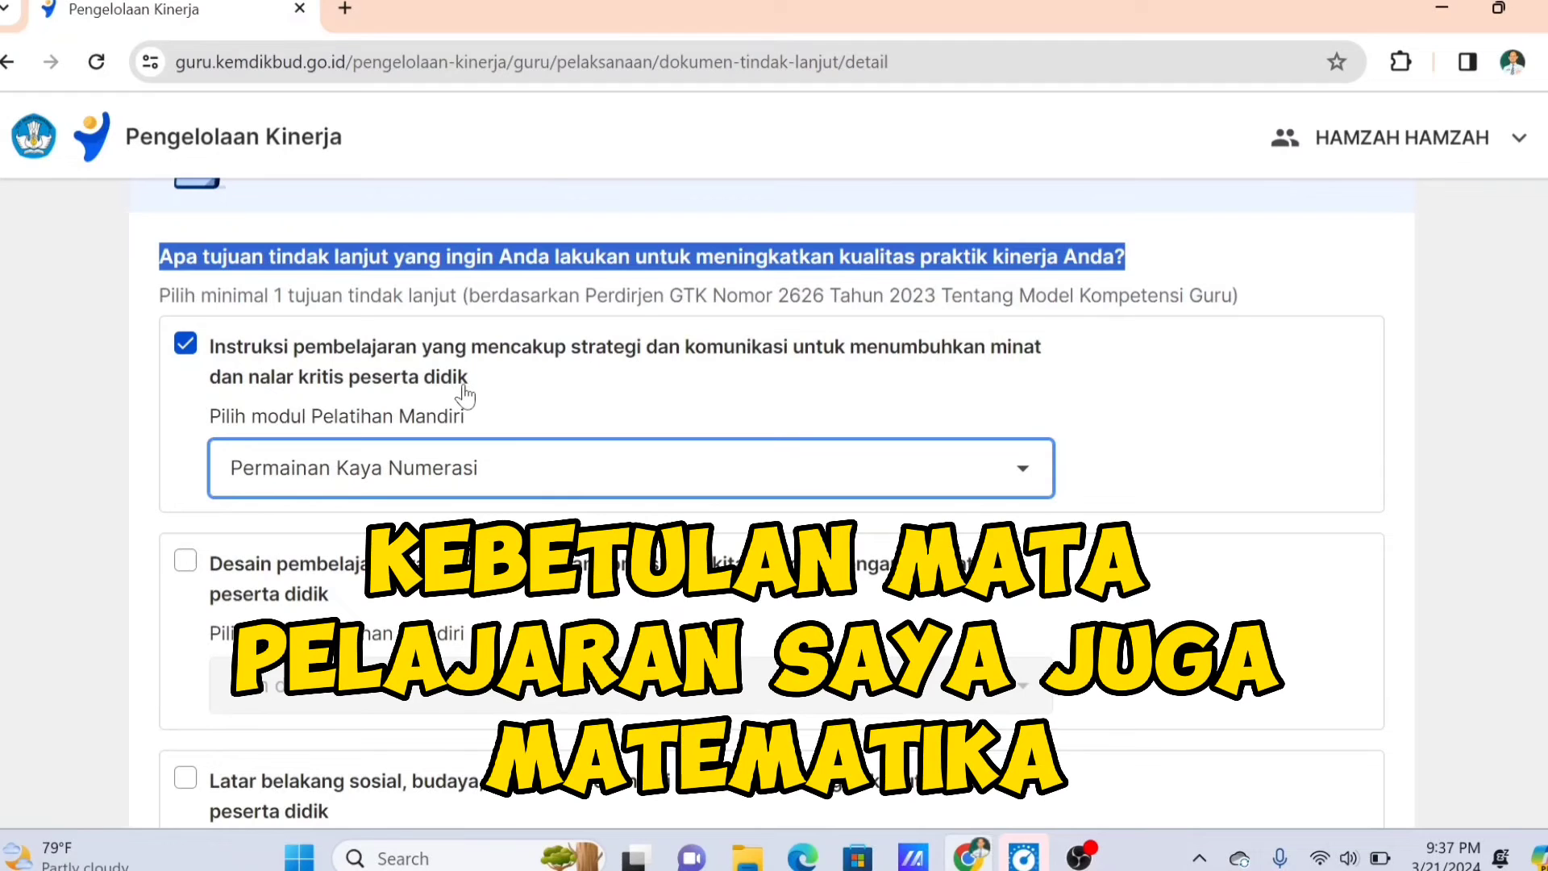
# Check the Periode Tindak Lanjut answer for when the PMM learning choices will be studied
pyautogui.scroll(-8, 465, 395)
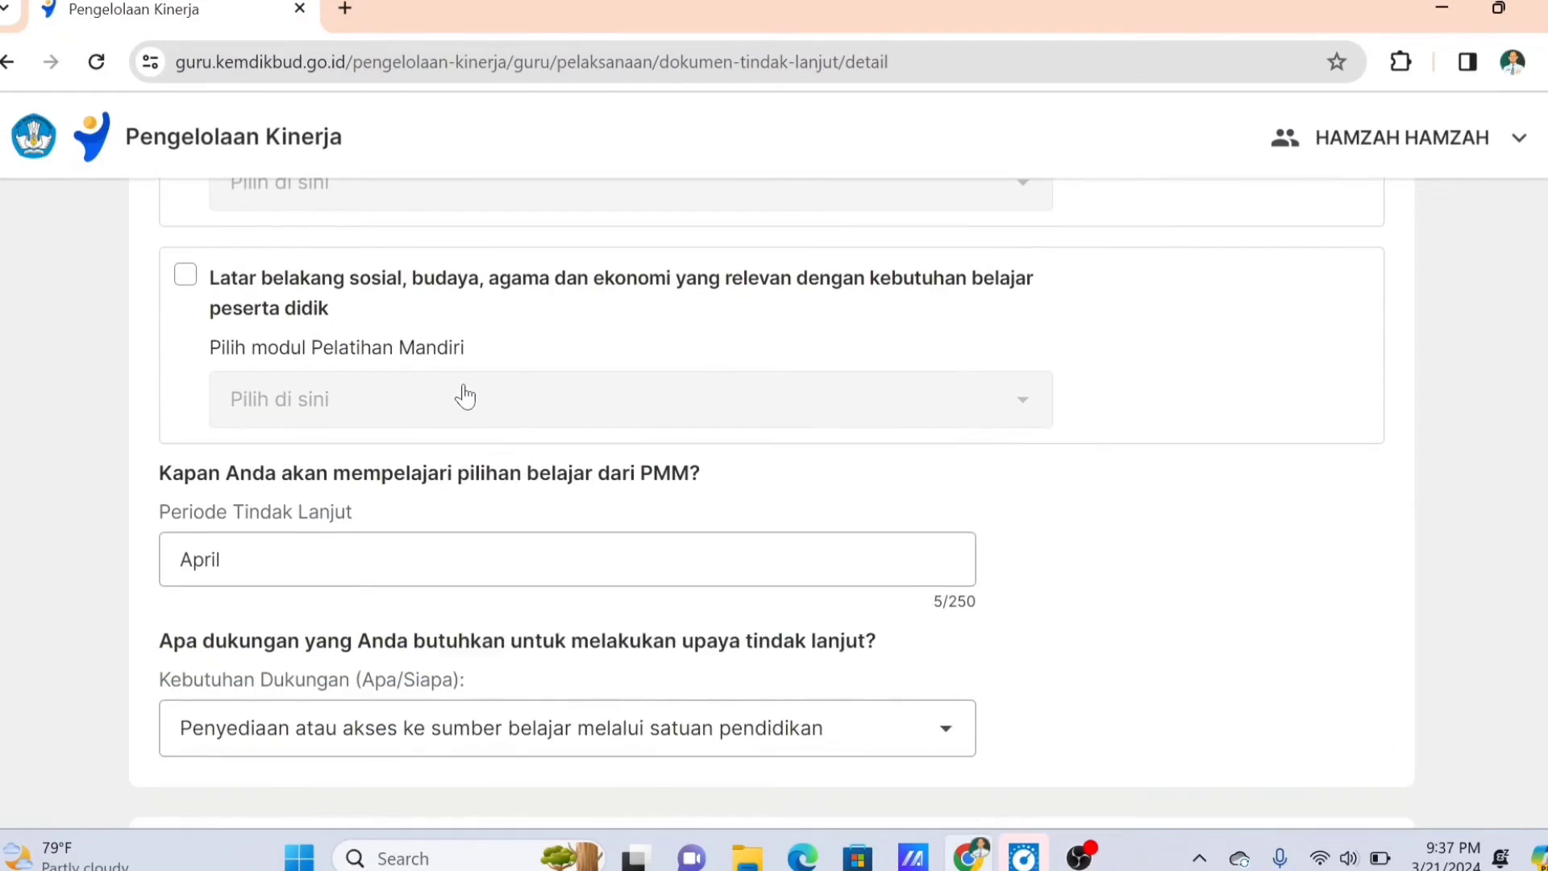
pyautogui.click(427, 434)
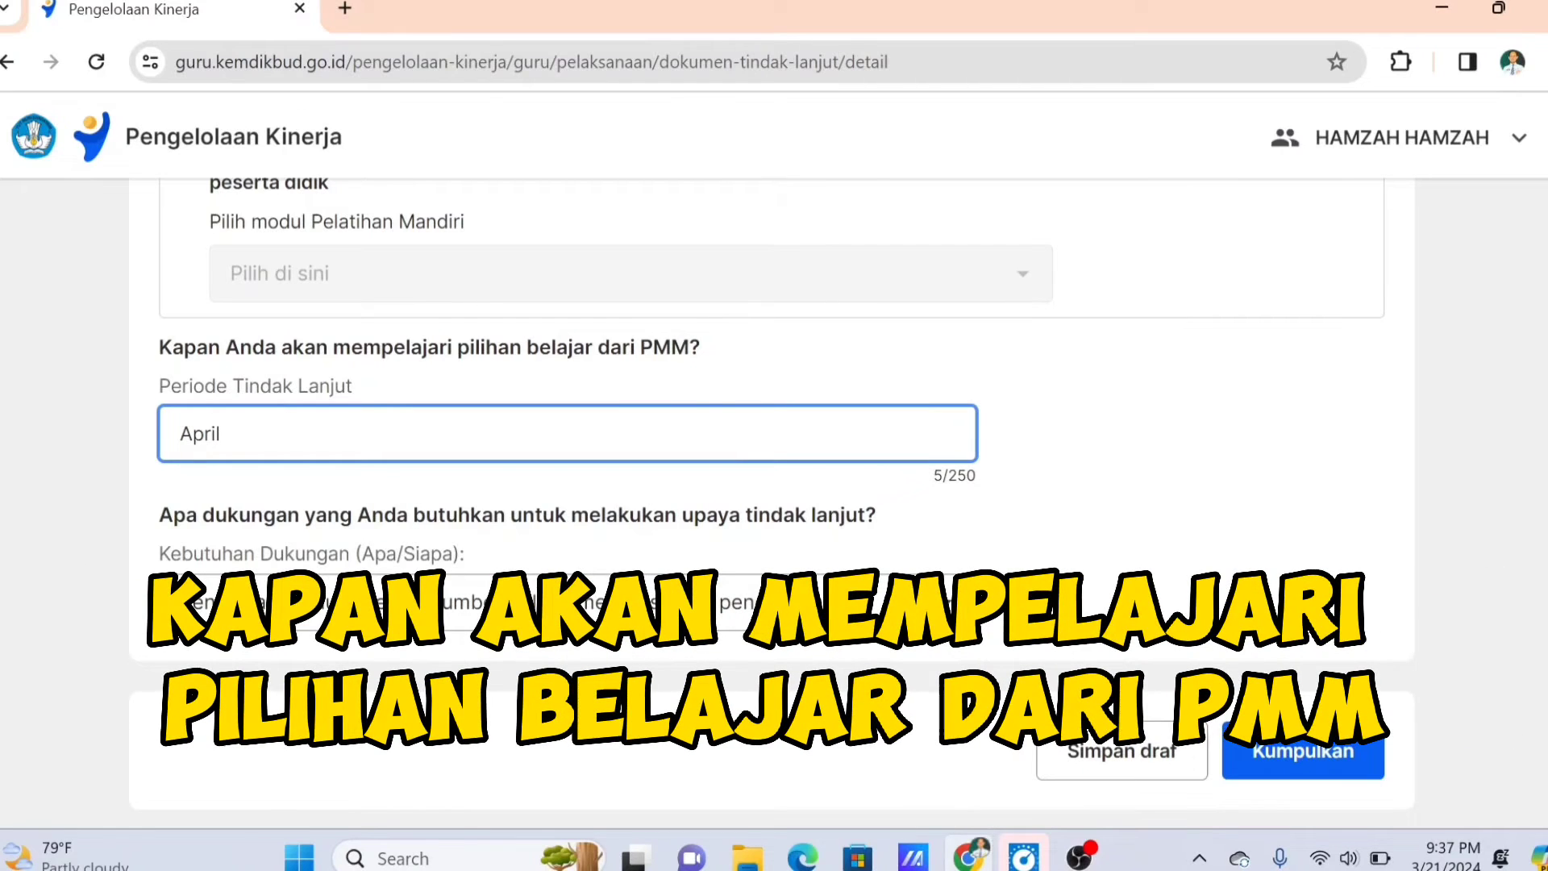
pyautogui.hotkey('shift', 'Left')
pyautogui.hotkey('shift', 'Left')
pyautogui.hotkey('shift', 'Left')
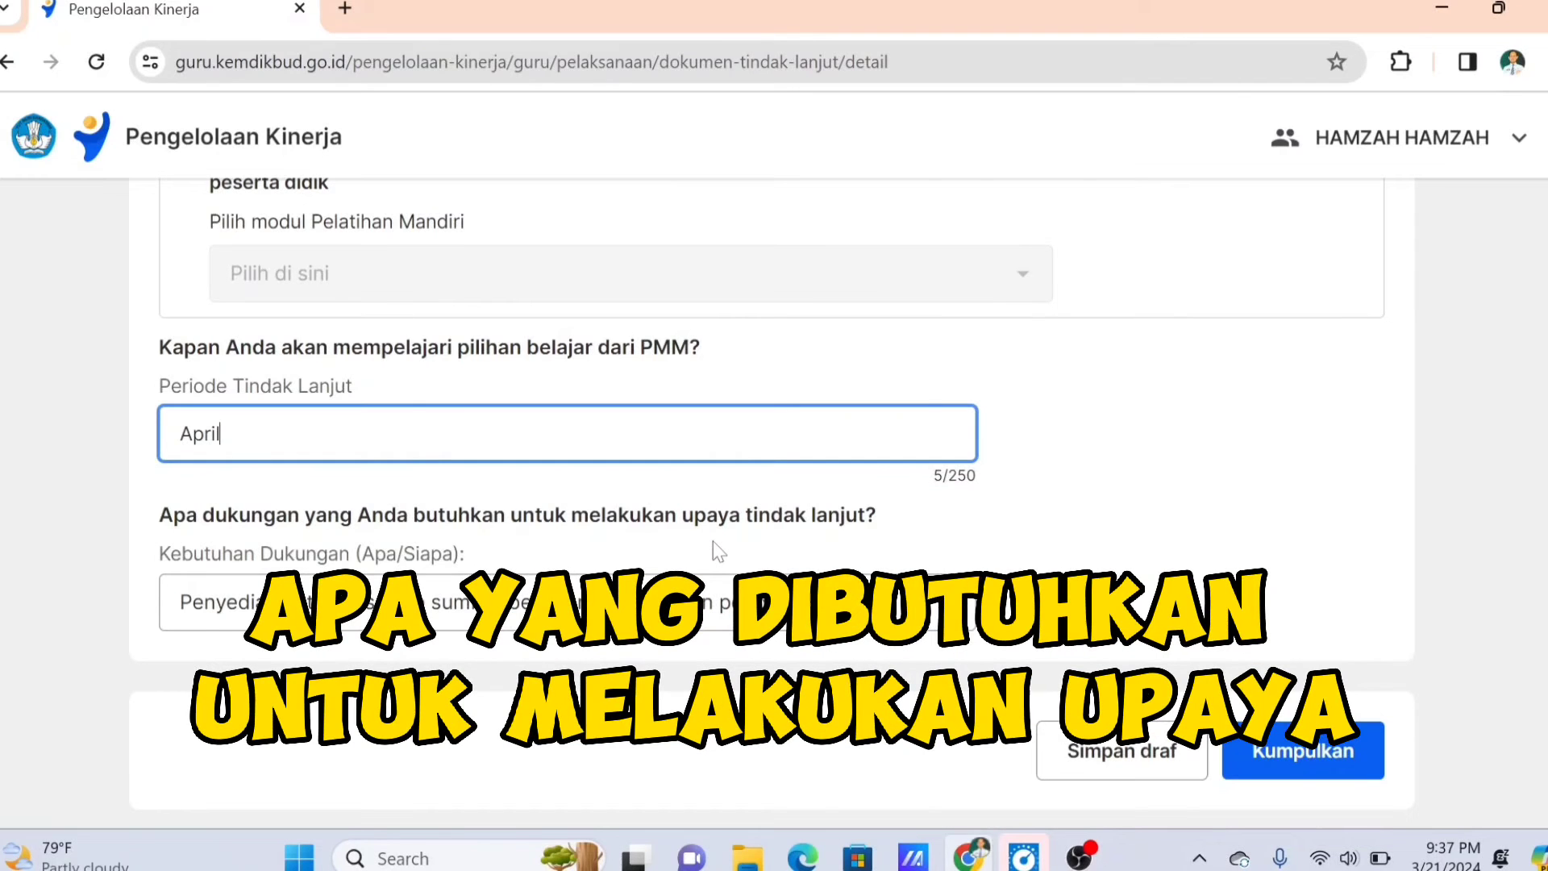
# Choose "Penyediaan atau akses ke sumber belajar melalui satuan pendidikan" as the Kebutuhan Dukungan for the PMM learning choices
pyautogui.click(357, 613)
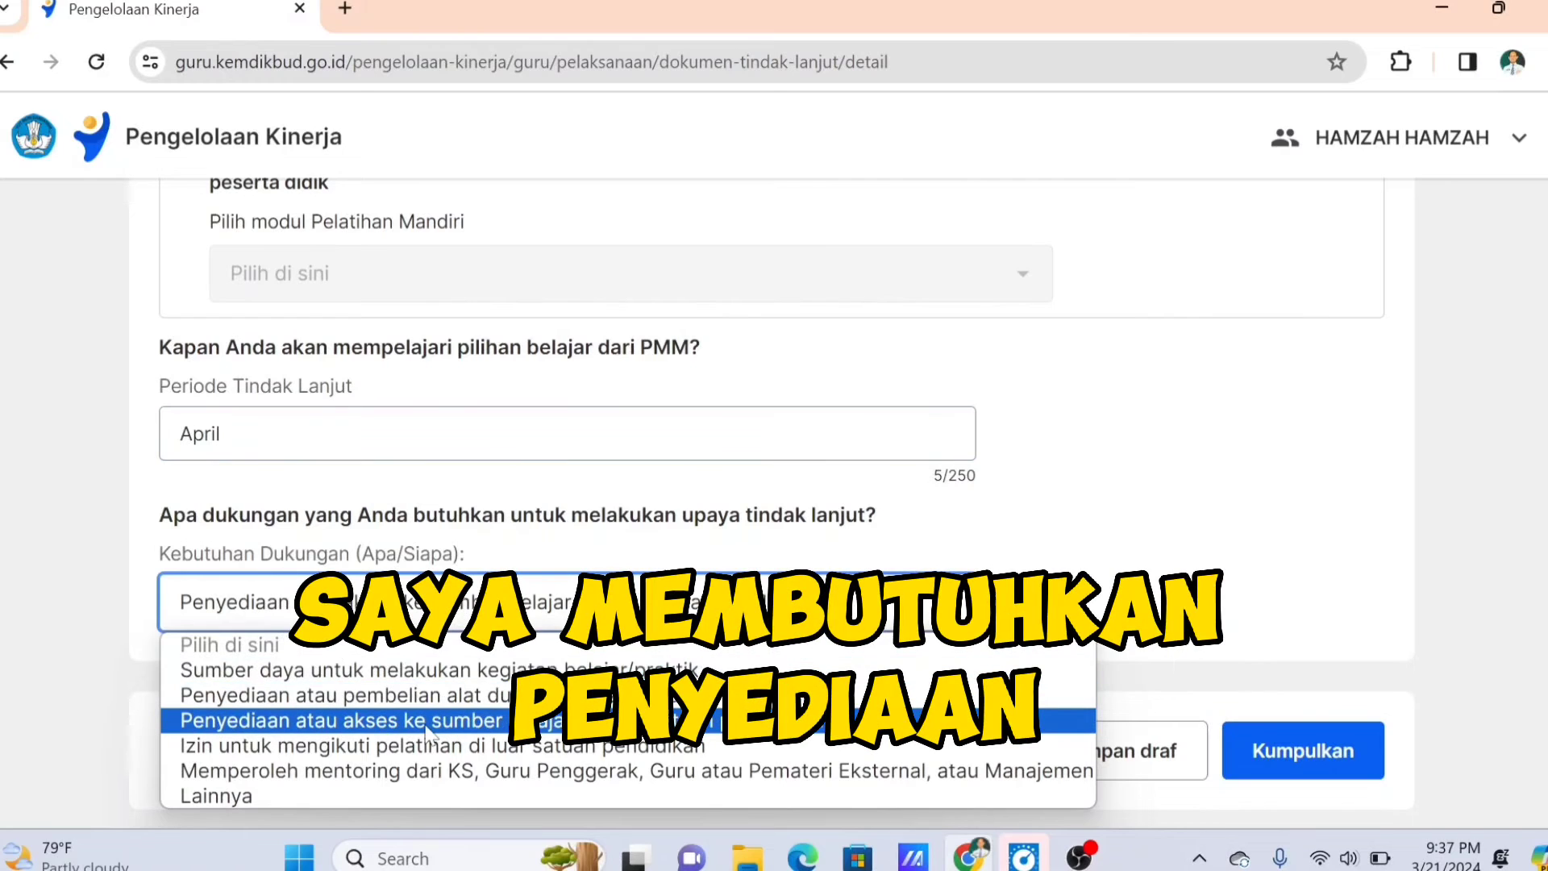
pyautogui.click(474, 720)
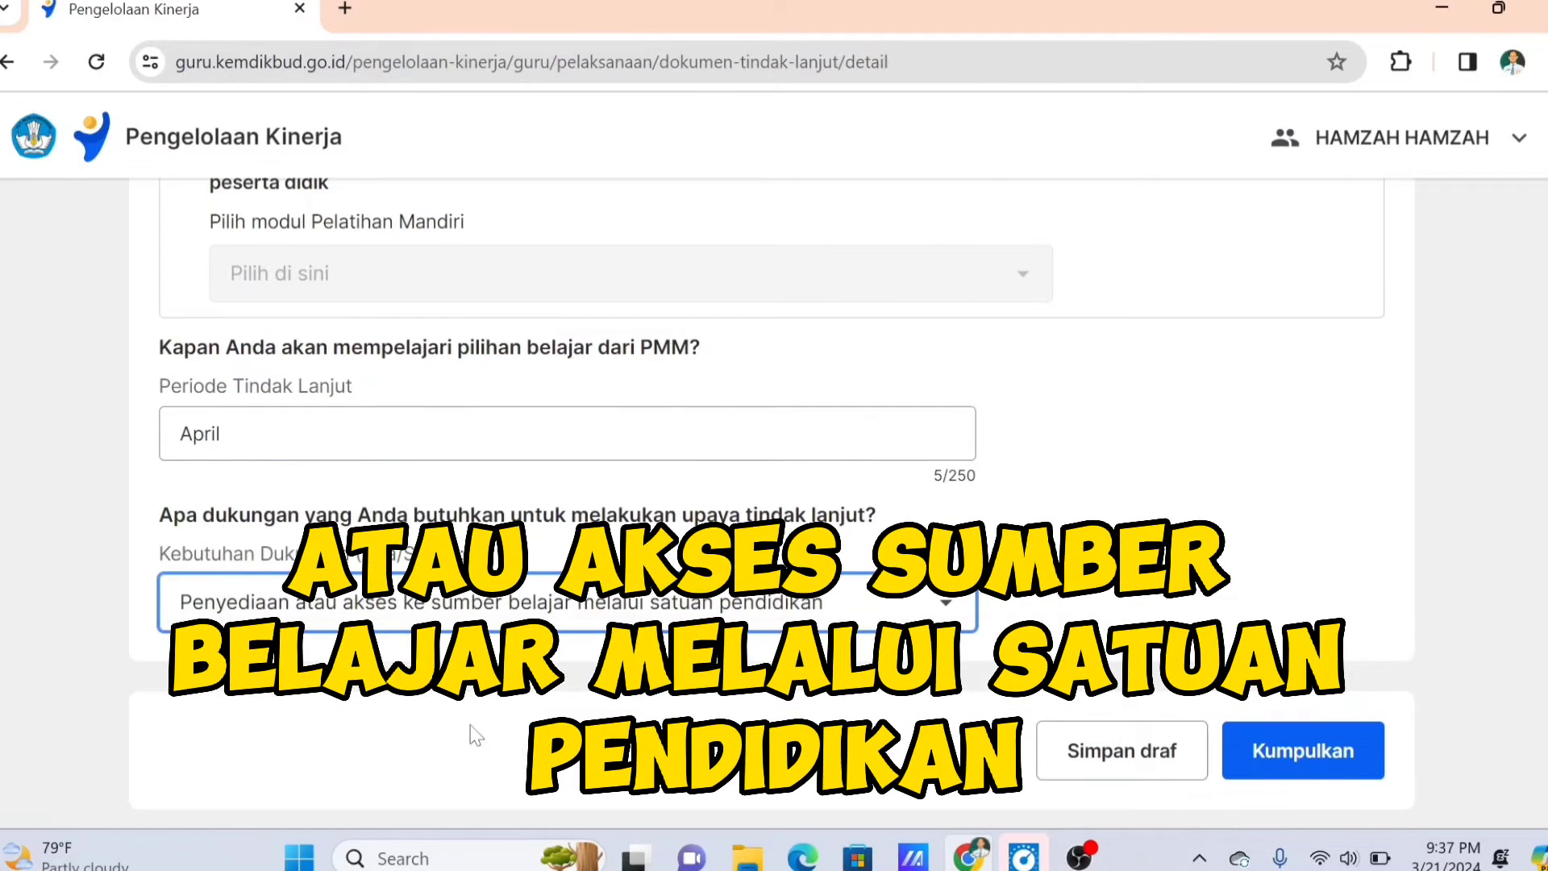
pyautogui.click(501, 532)
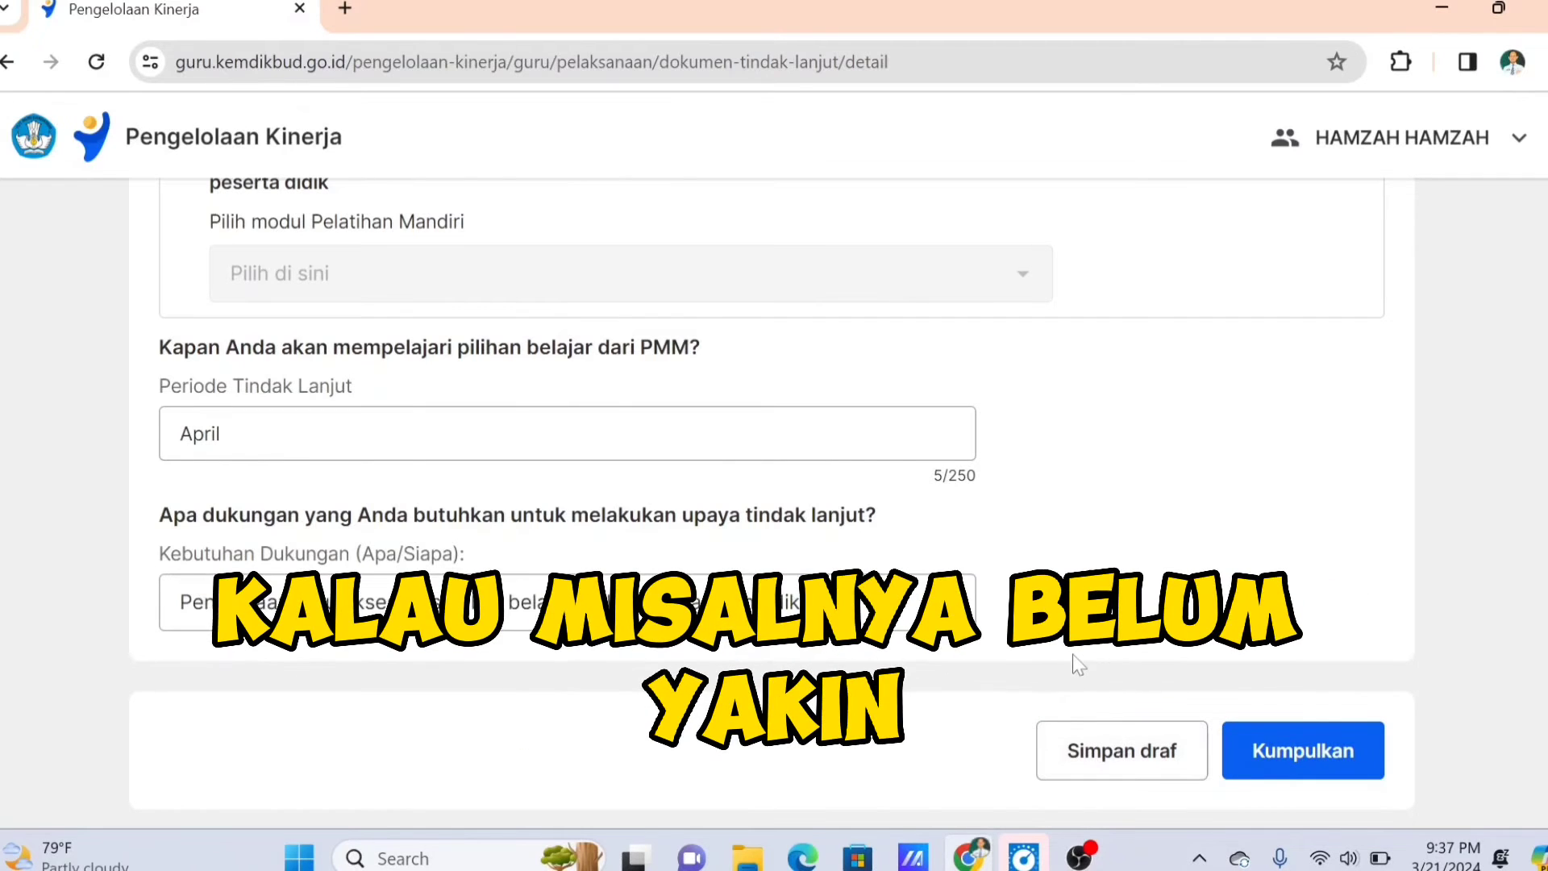
# Look over the completed follow-up form once more, submit the document and confirm the submission
pyautogui.scroll(2, 1075, 657)
pyautogui.scroll(6, 1079, 665)
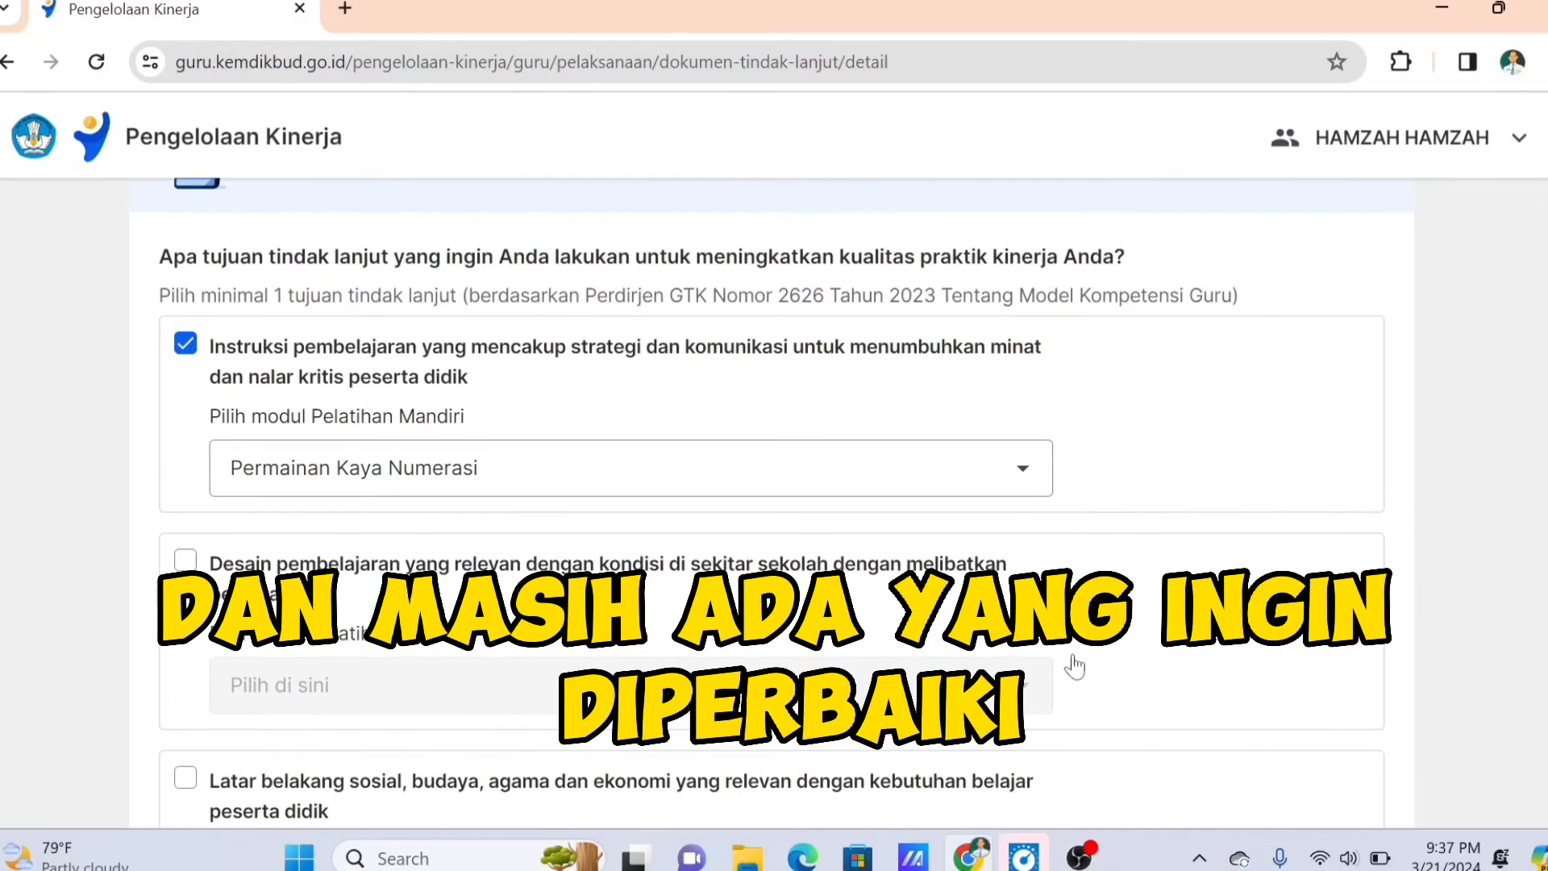
pyautogui.scroll(-8, 1119, 645)
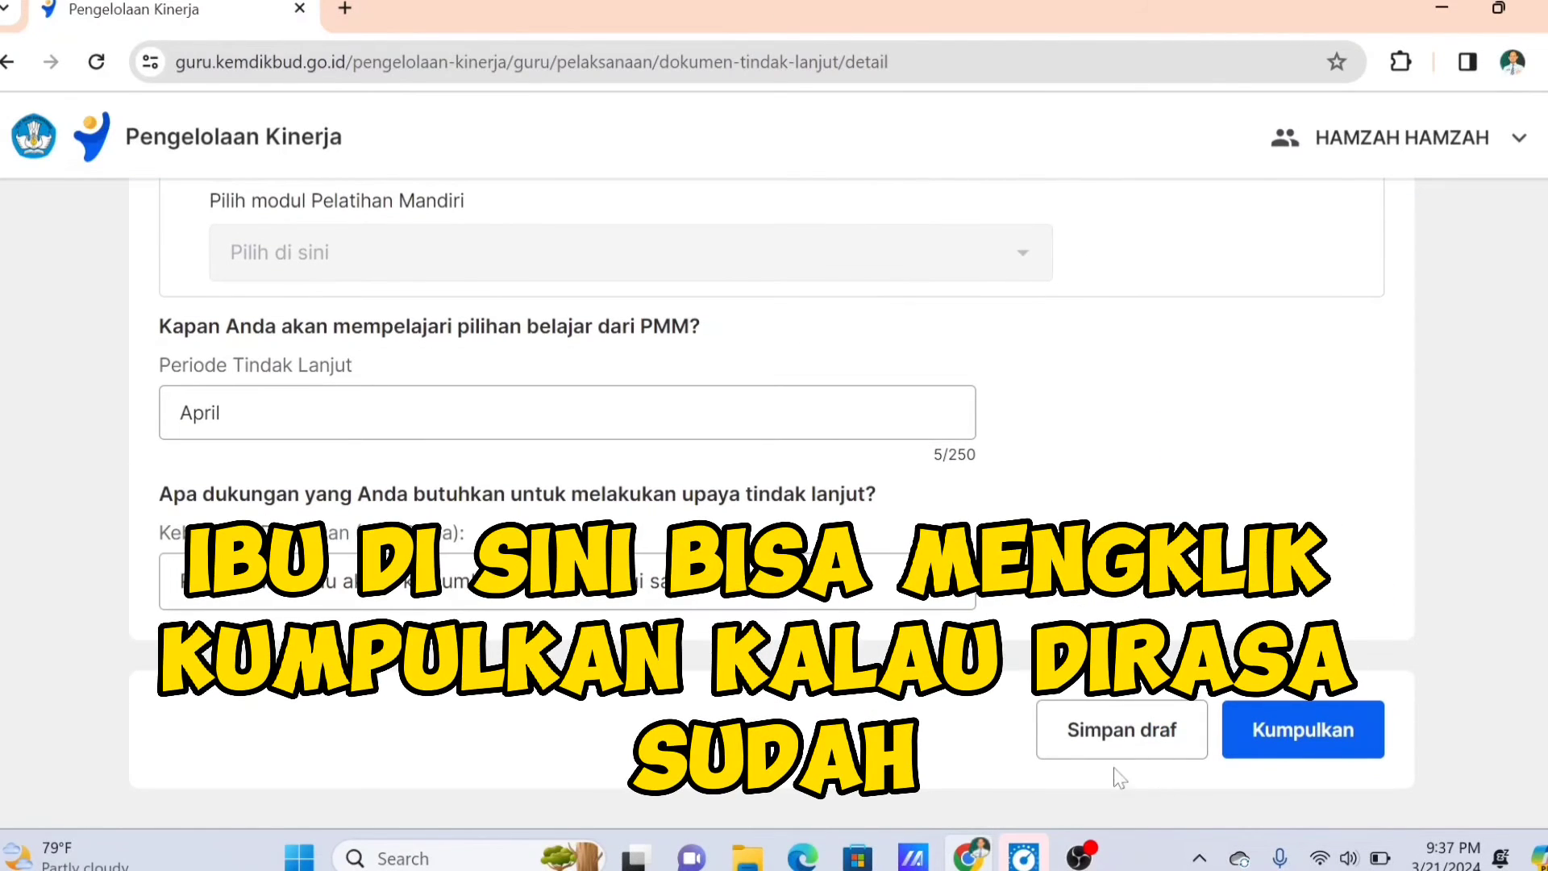
pyautogui.scroll(20, 1143, 711)
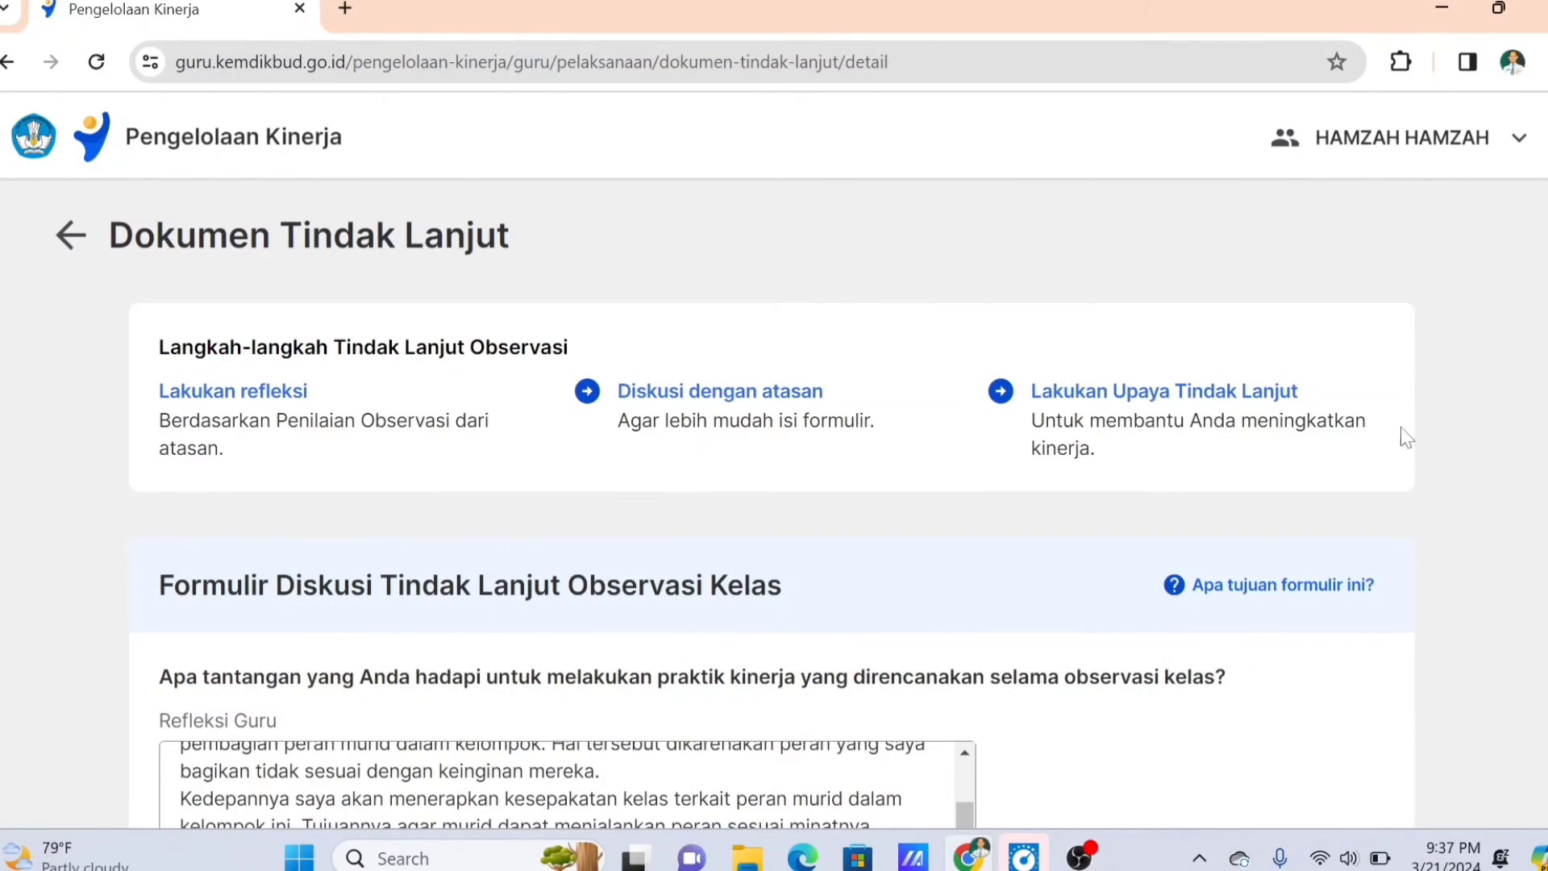
pyautogui.scroll(-20, 1407, 437)
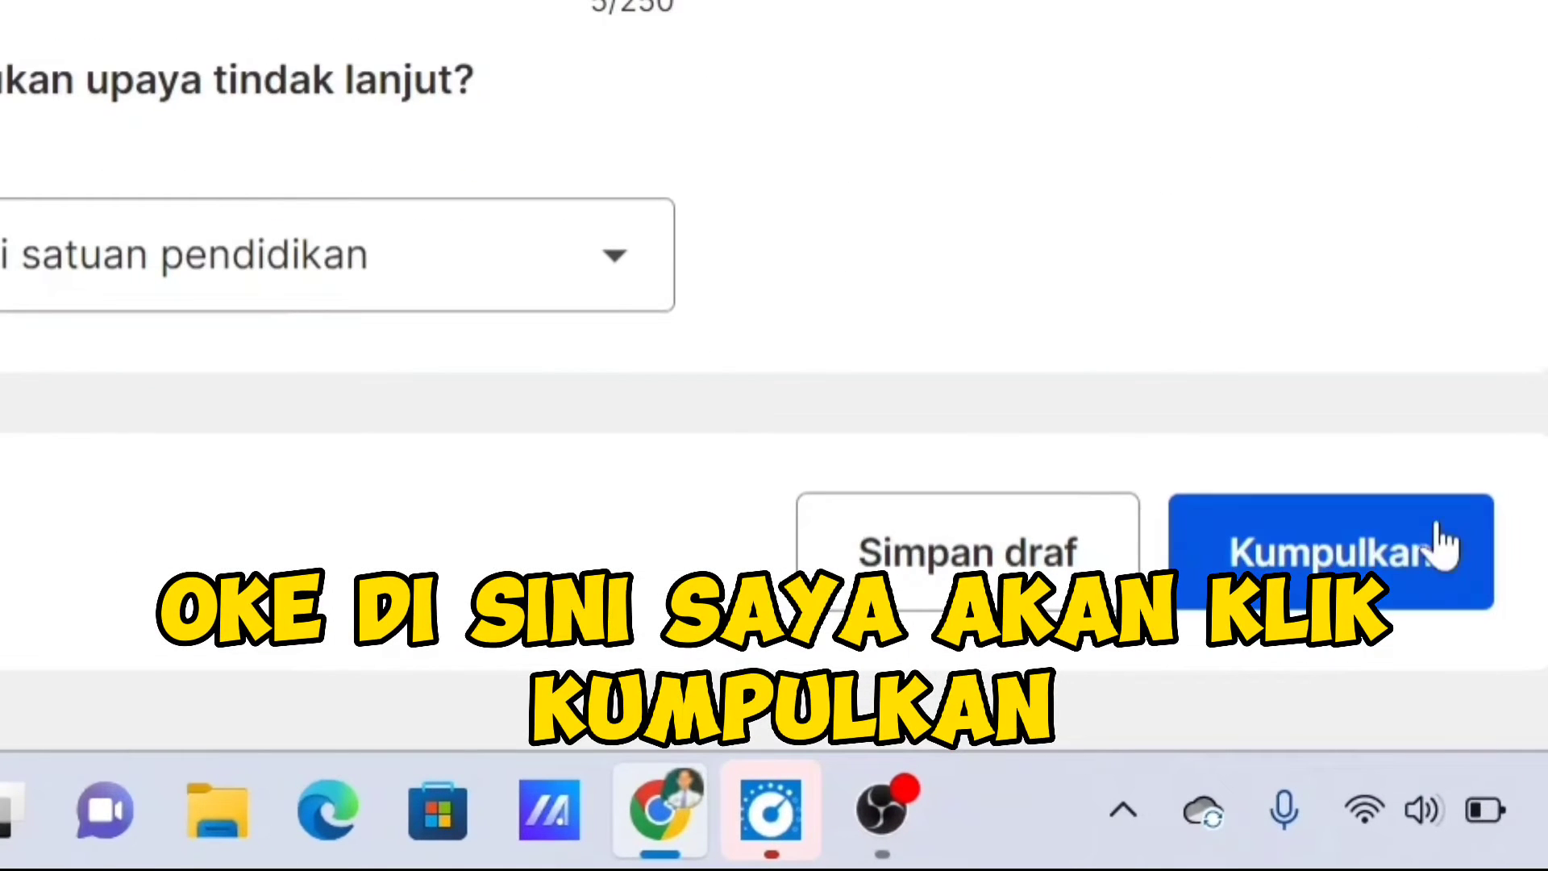
pyautogui.click(1437, 532)
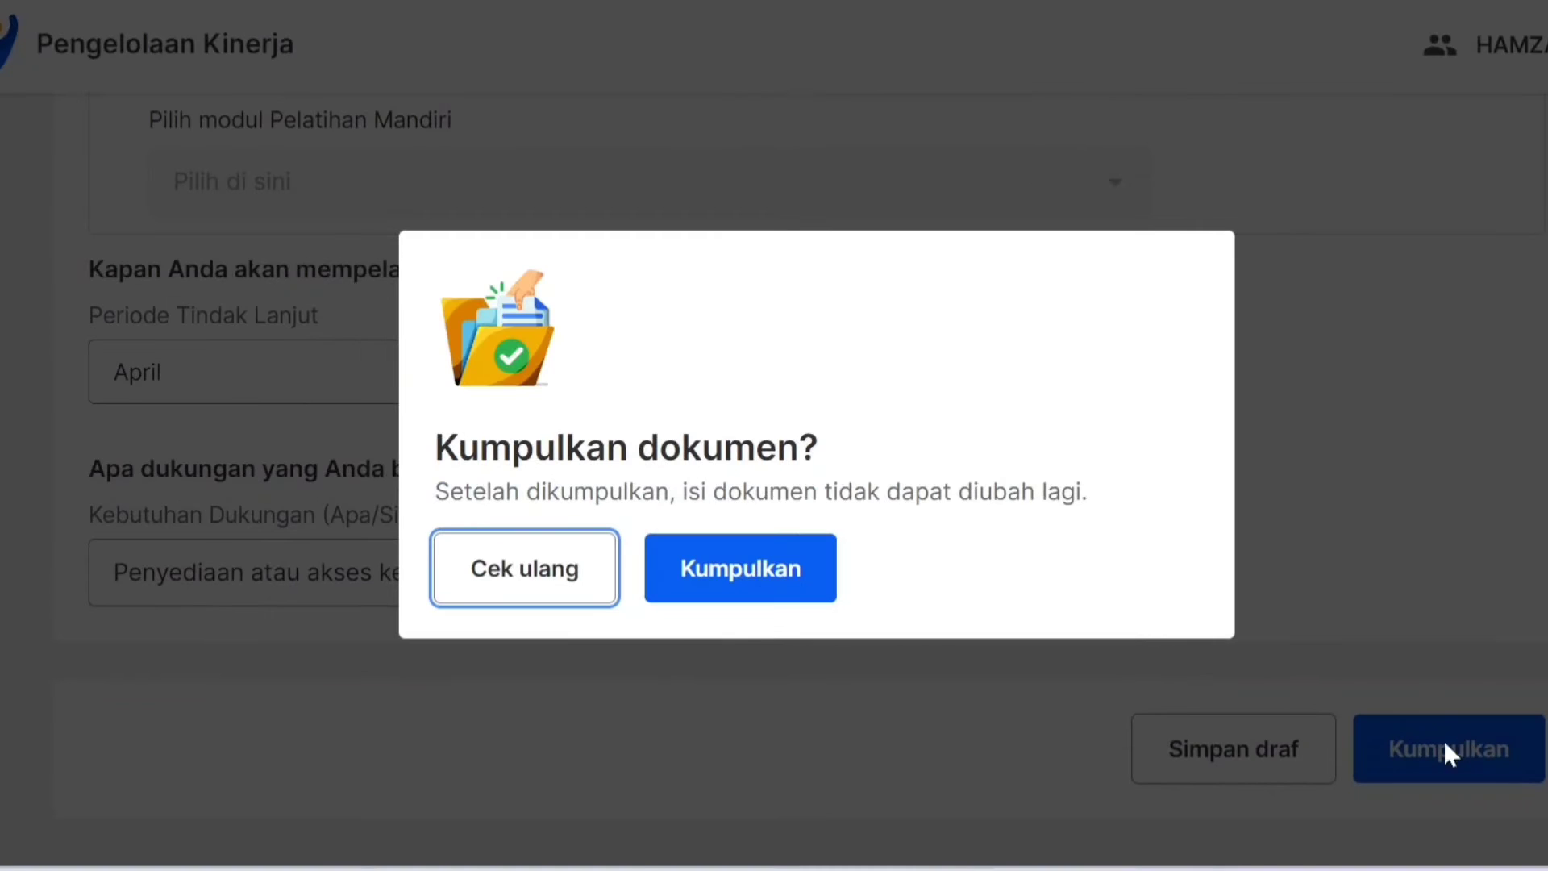
pyautogui.click(698, 574)
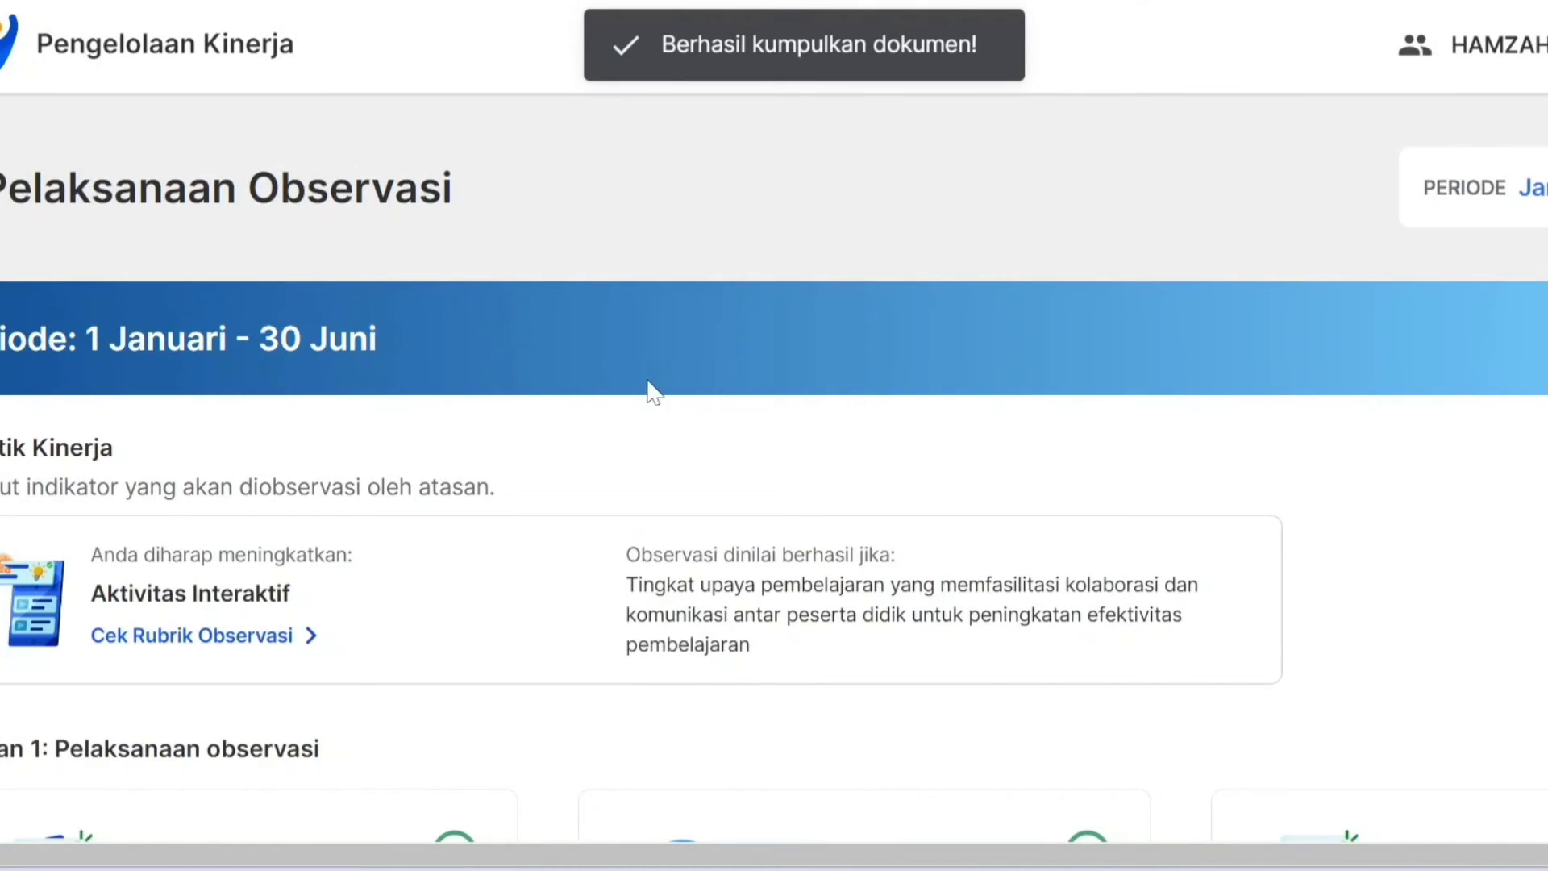
# Open the details of the submitted follow-up document and continue past the observation ratings to its discussion form
pyautogui.scroll(-7, 786, 422)
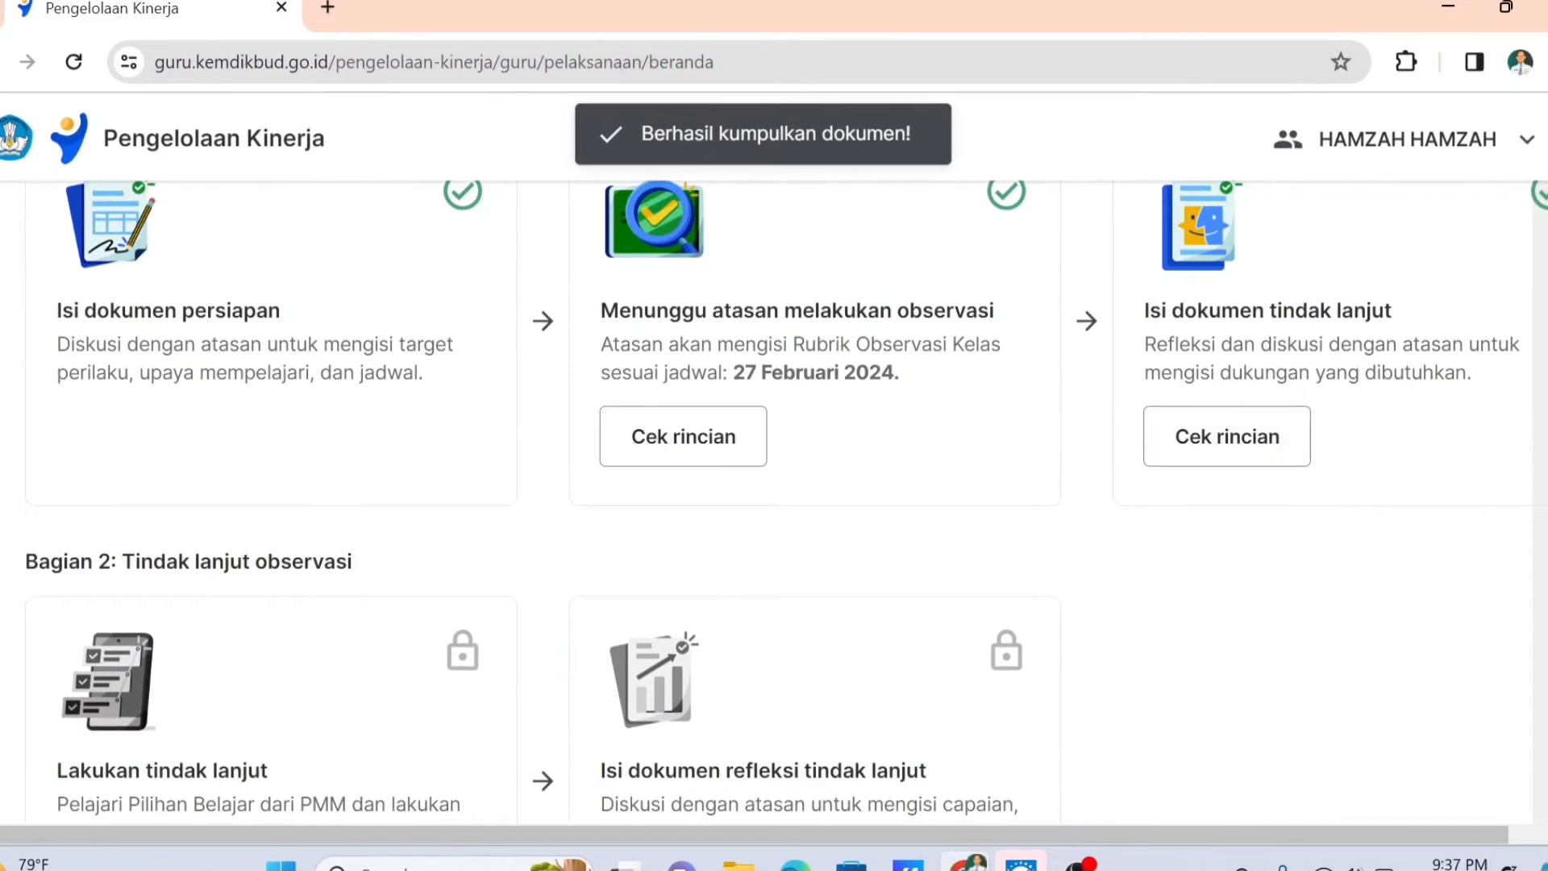
pyautogui.scroll(2, 1242, 391)
pyautogui.click(1213, 569)
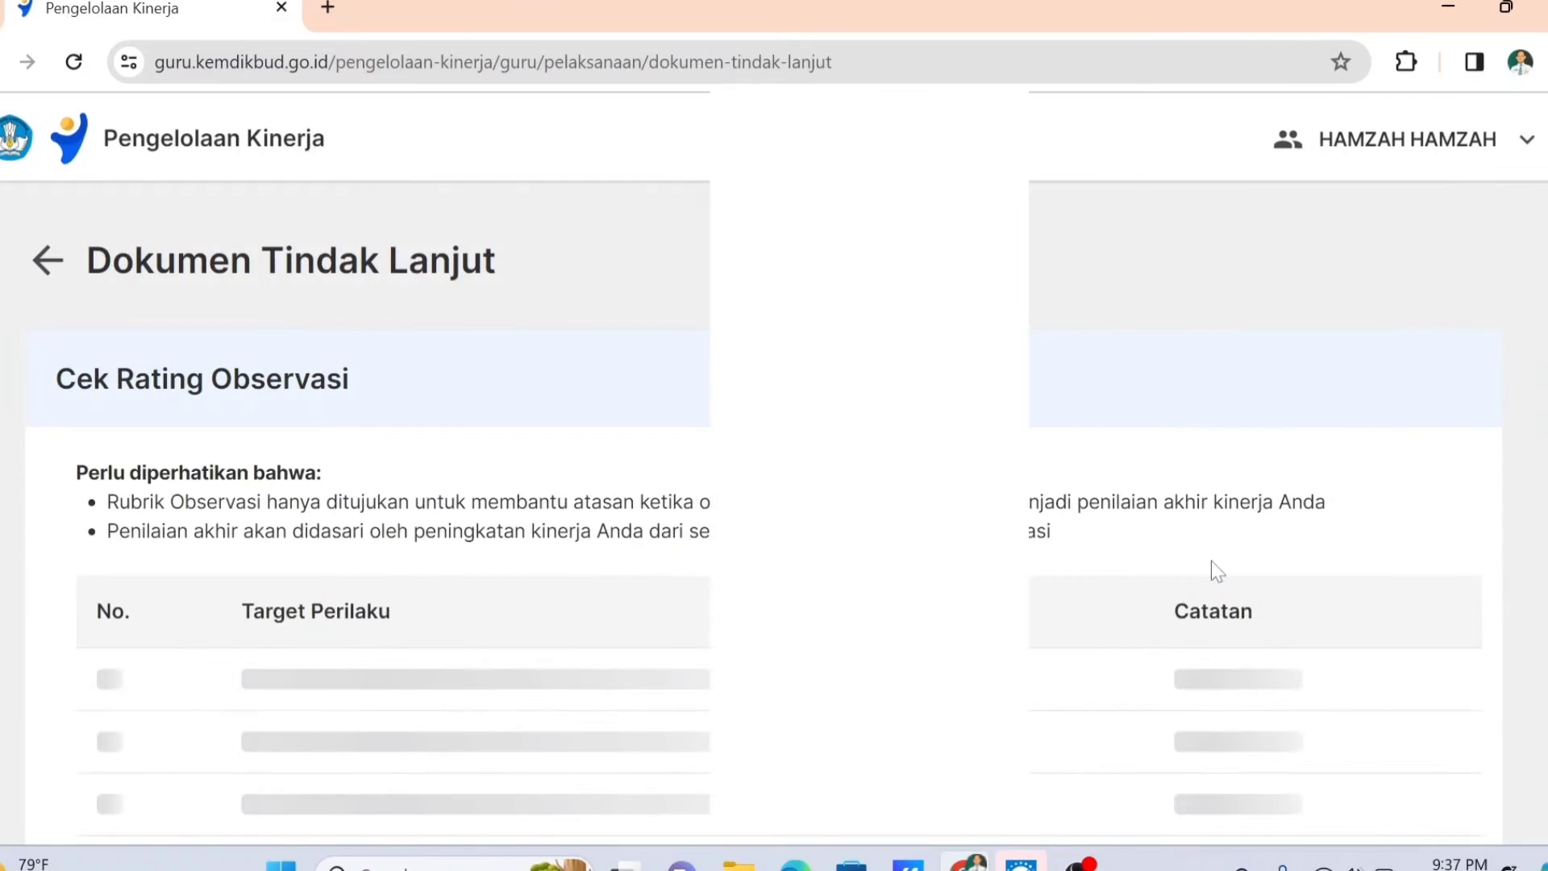
pyautogui.scroll(-5, 1098, 560)
pyautogui.scroll(-2, 1099, 564)
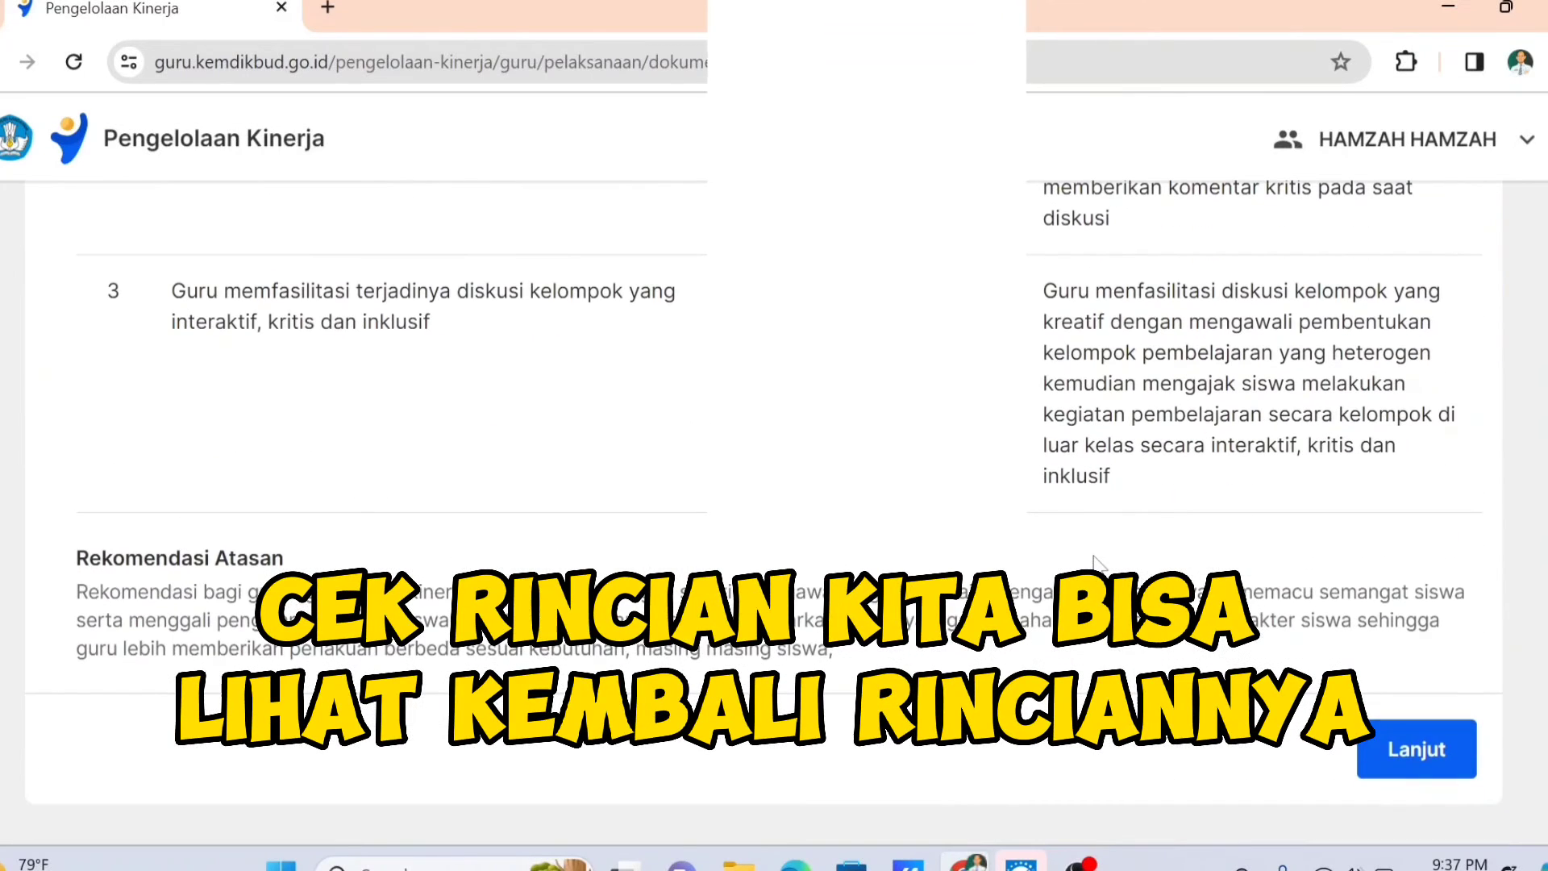
pyautogui.click(1420, 755)
pyautogui.scroll(-5, 1091, 558)
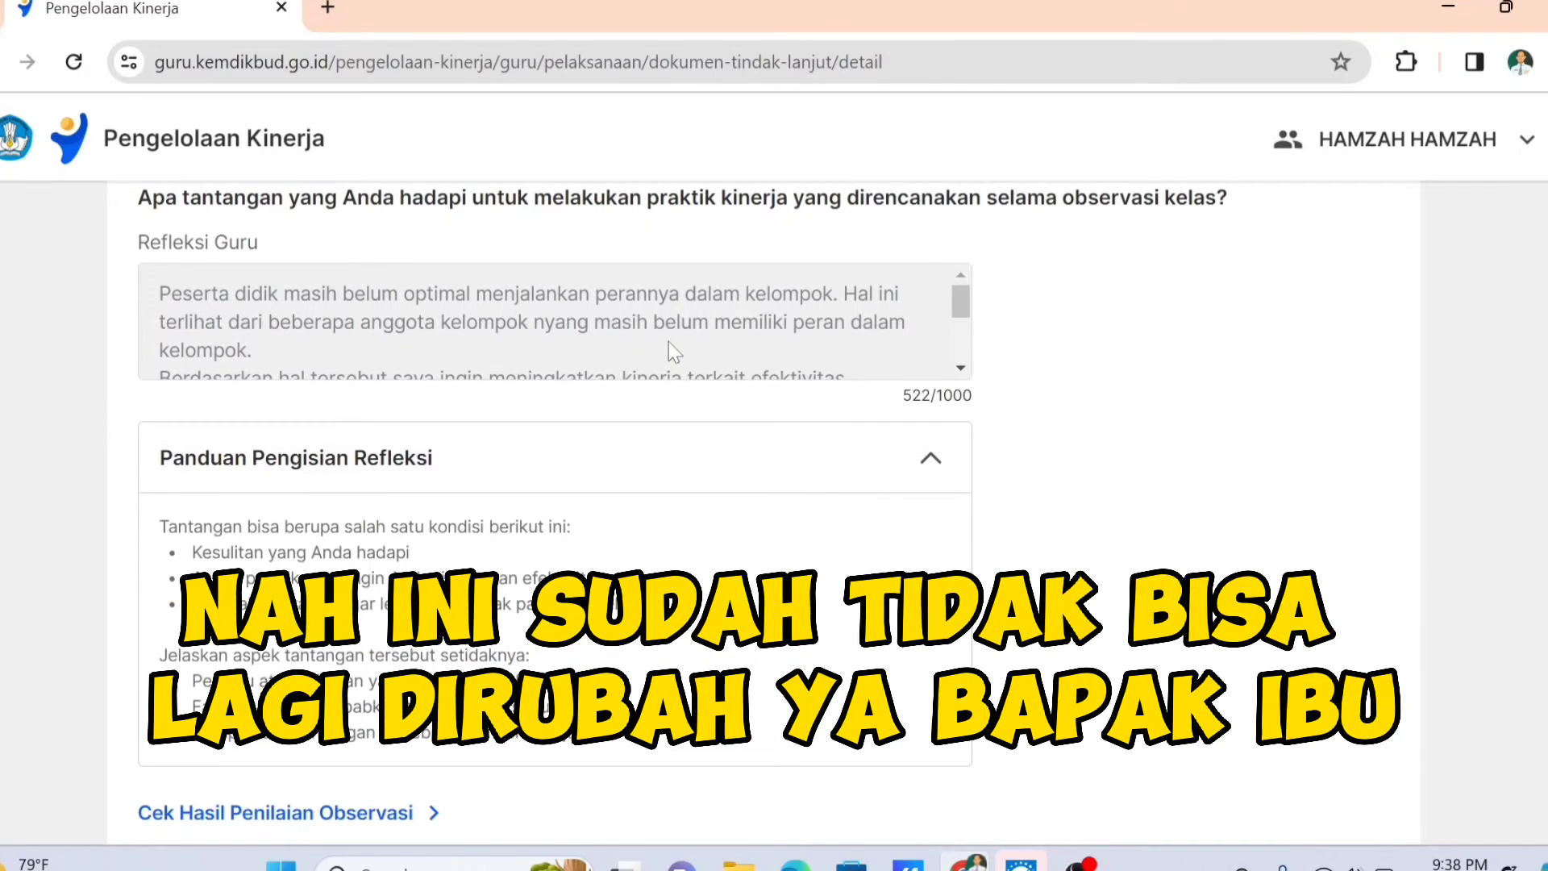
# Review the submitted form's answers from Refleksi Guru through the optional Pilihan Belajar dari PMM section
pyautogui.scroll(2, 669, 341)
pyautogui.scroll(-3, 655, 434)
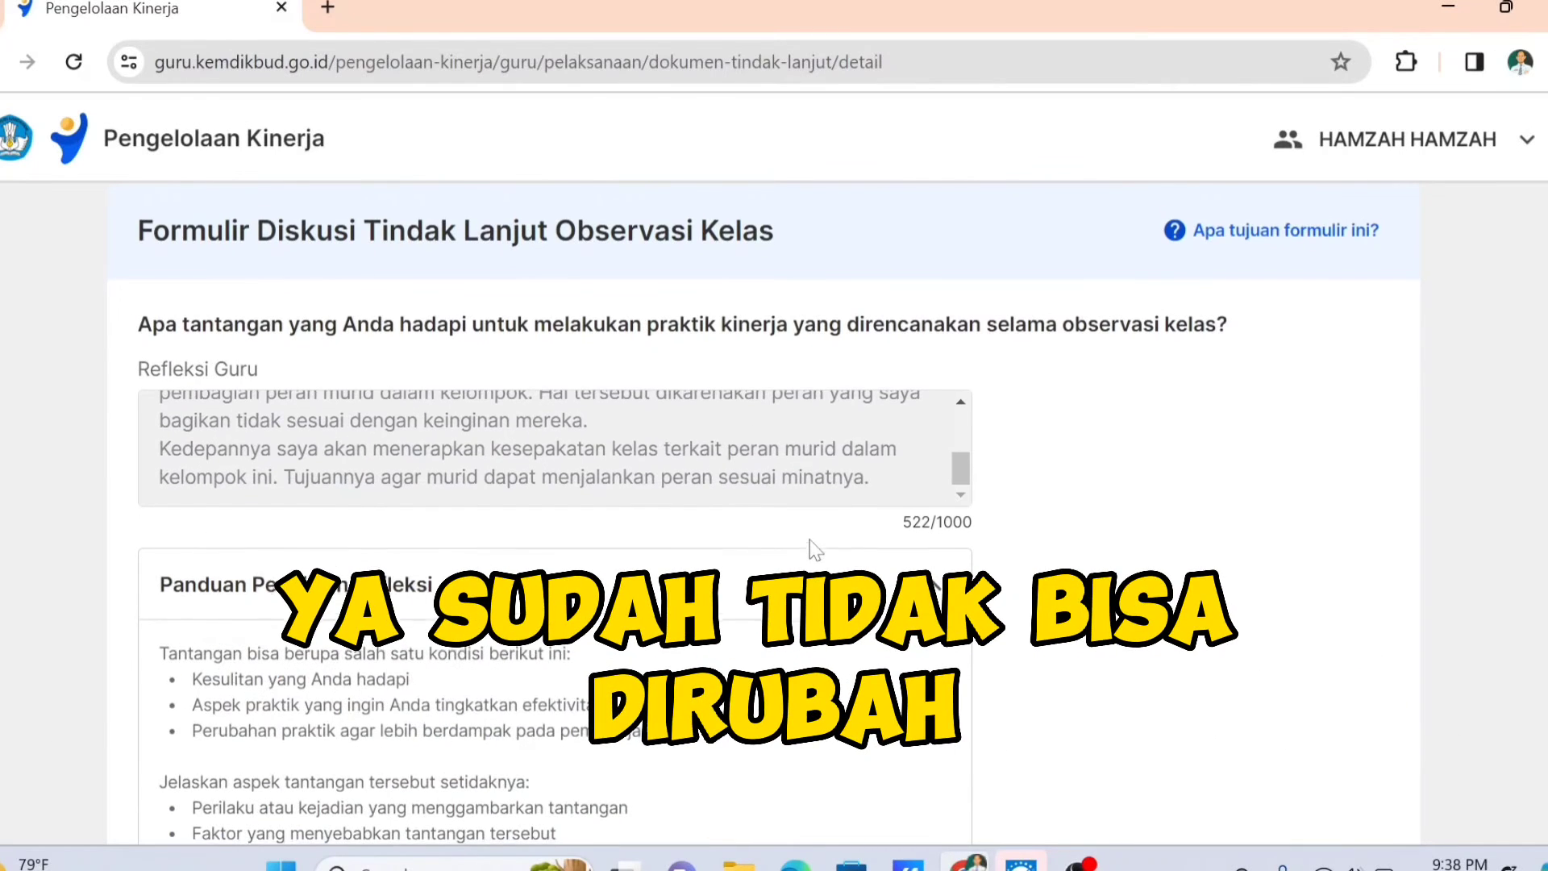
pyautogui.scroll(-10, 811, 548)
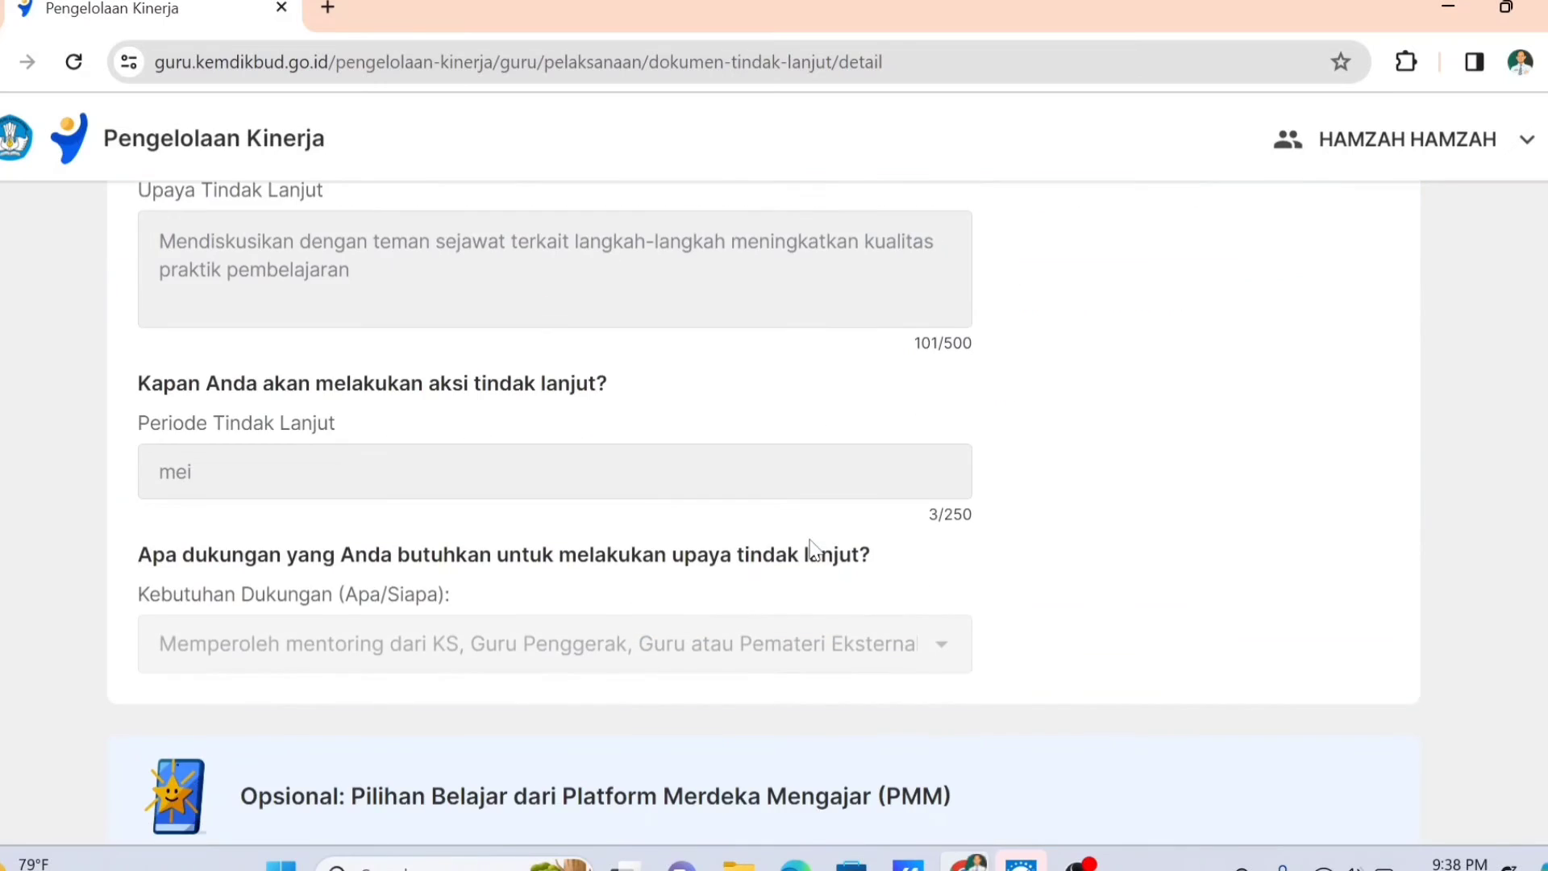
pyautogui.scroll(-6, 813, 548)
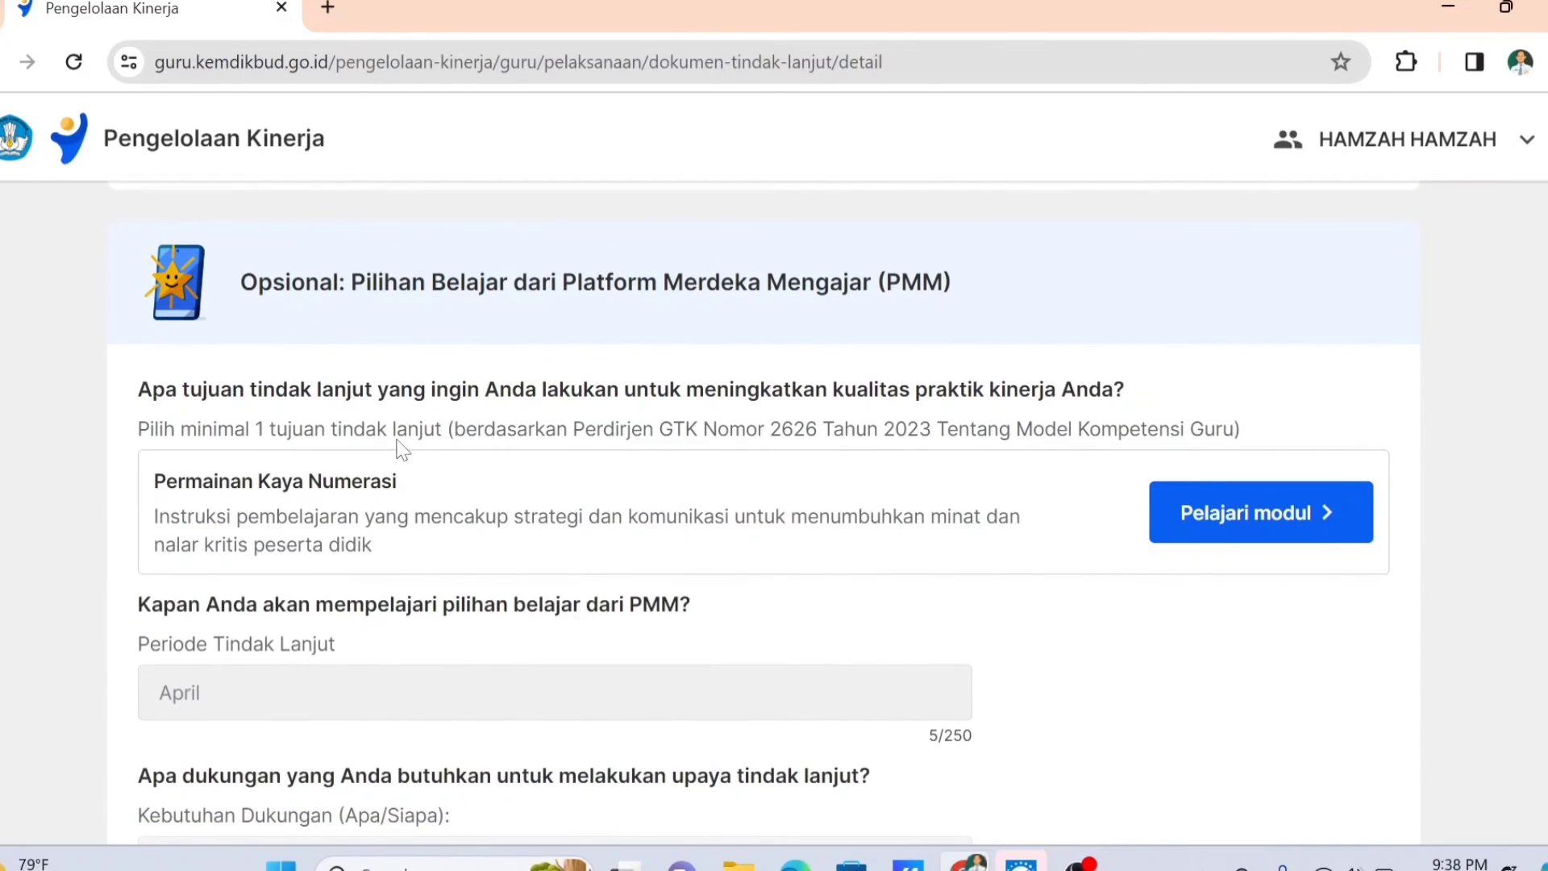
pyautogui.click(1185, 516)
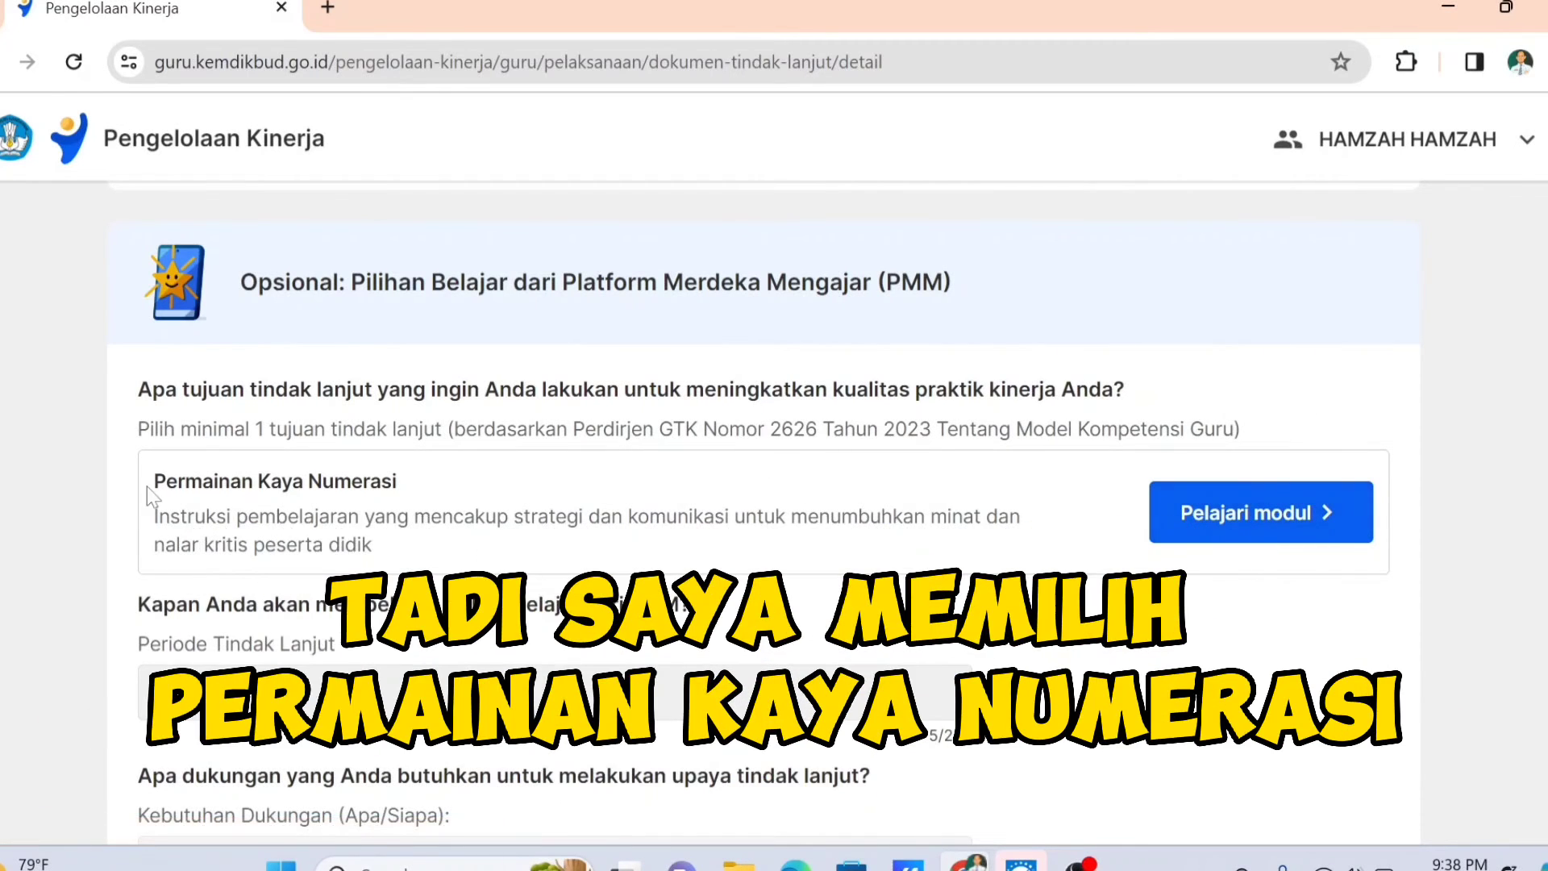
pyautogui.scroll(-2, 826, 548)
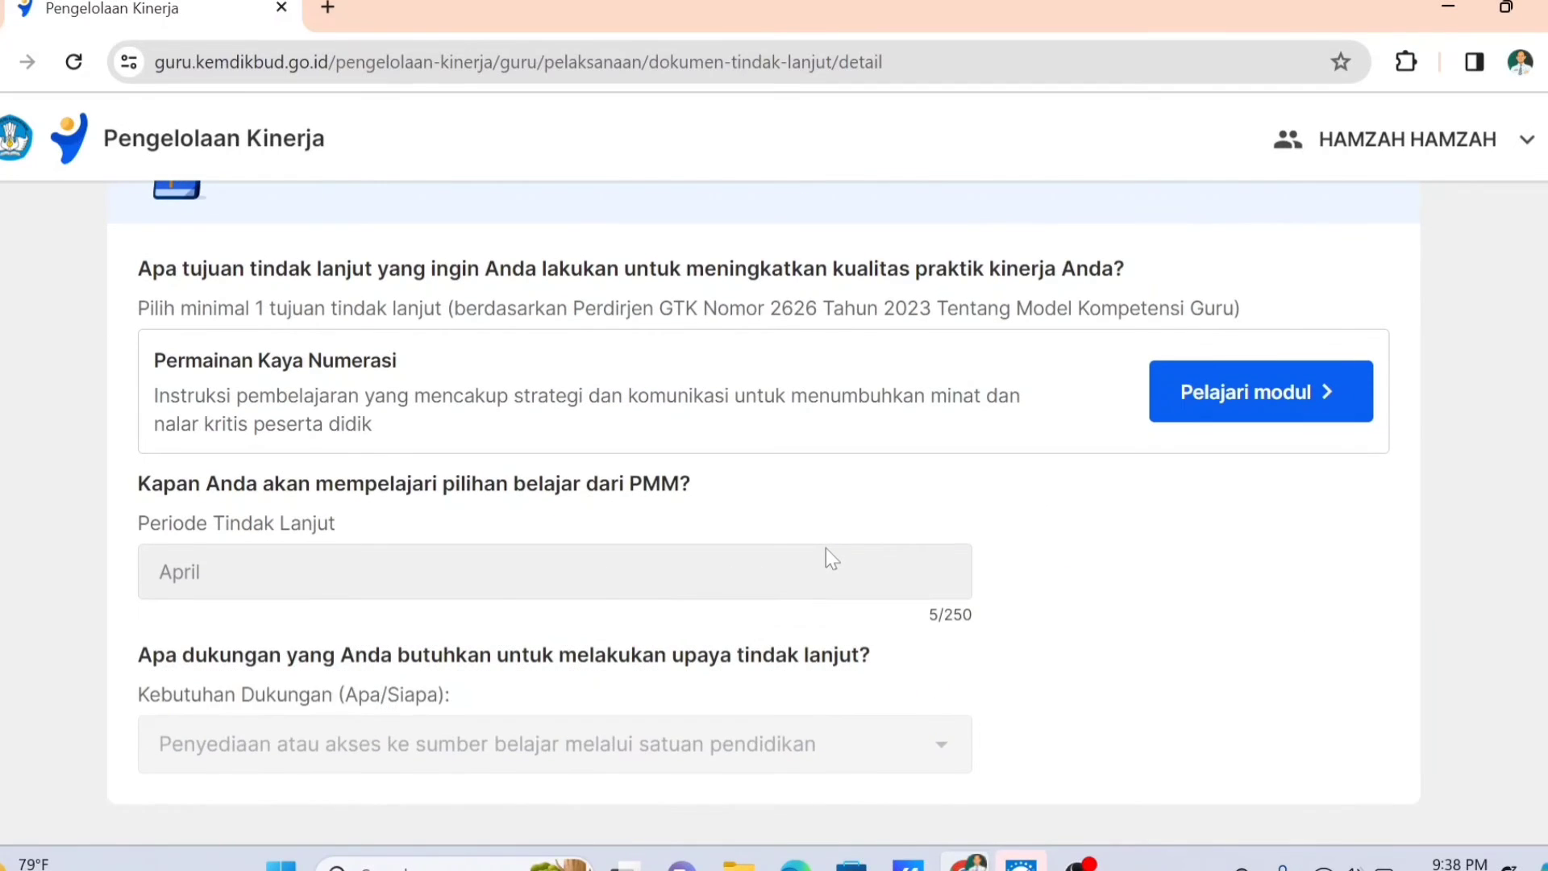
pyautogui.scroll(2, 825, 548)
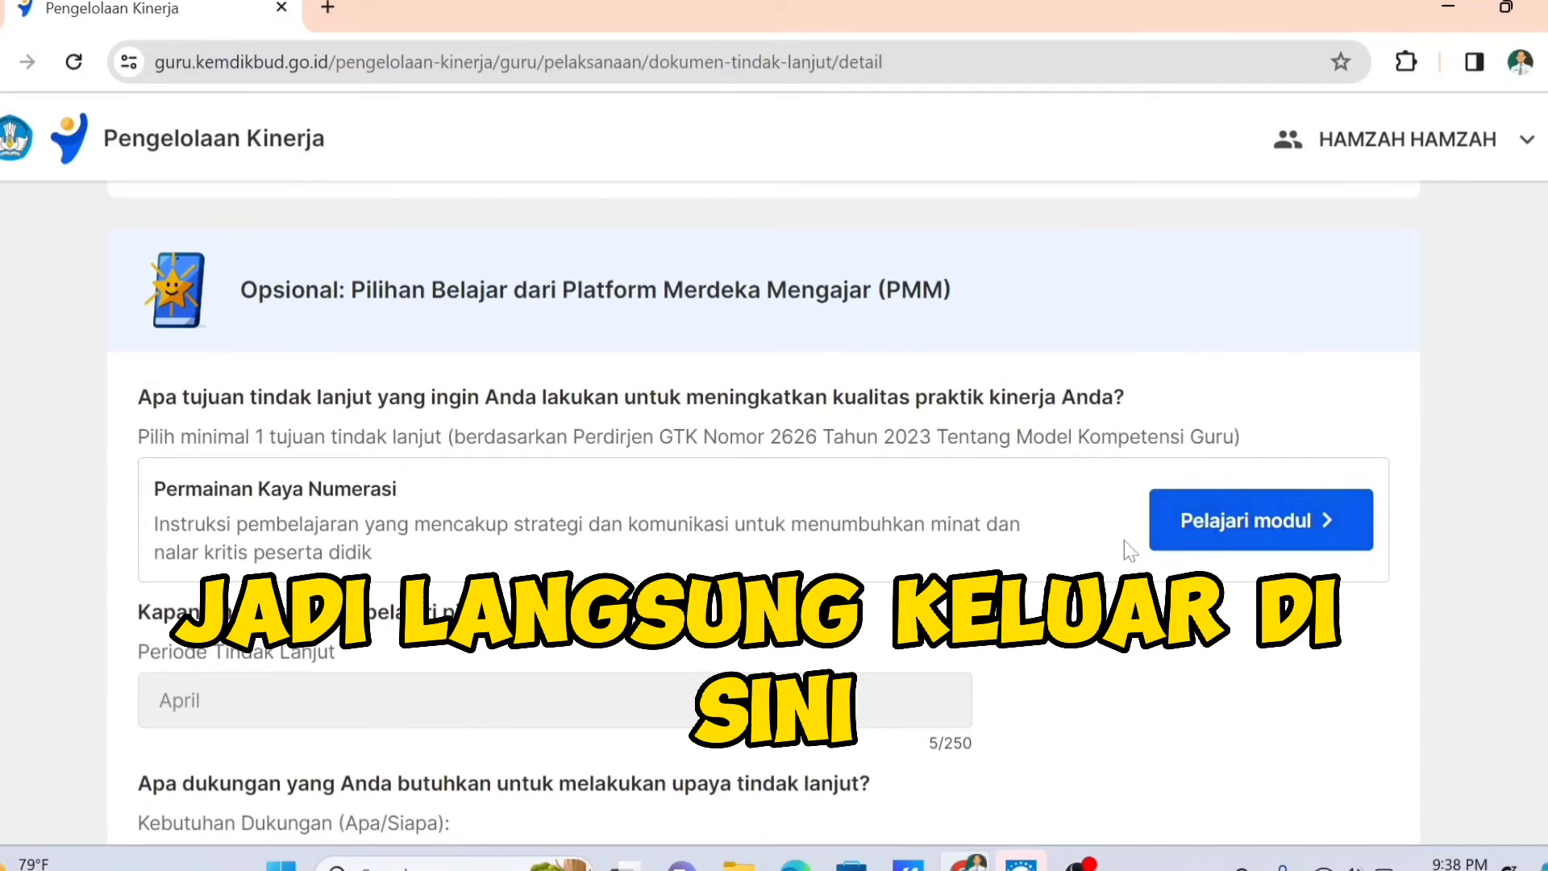
pyautogui.scroll(5, 1127, 547)
pyautogui.scroll(-5, 1124, 540)
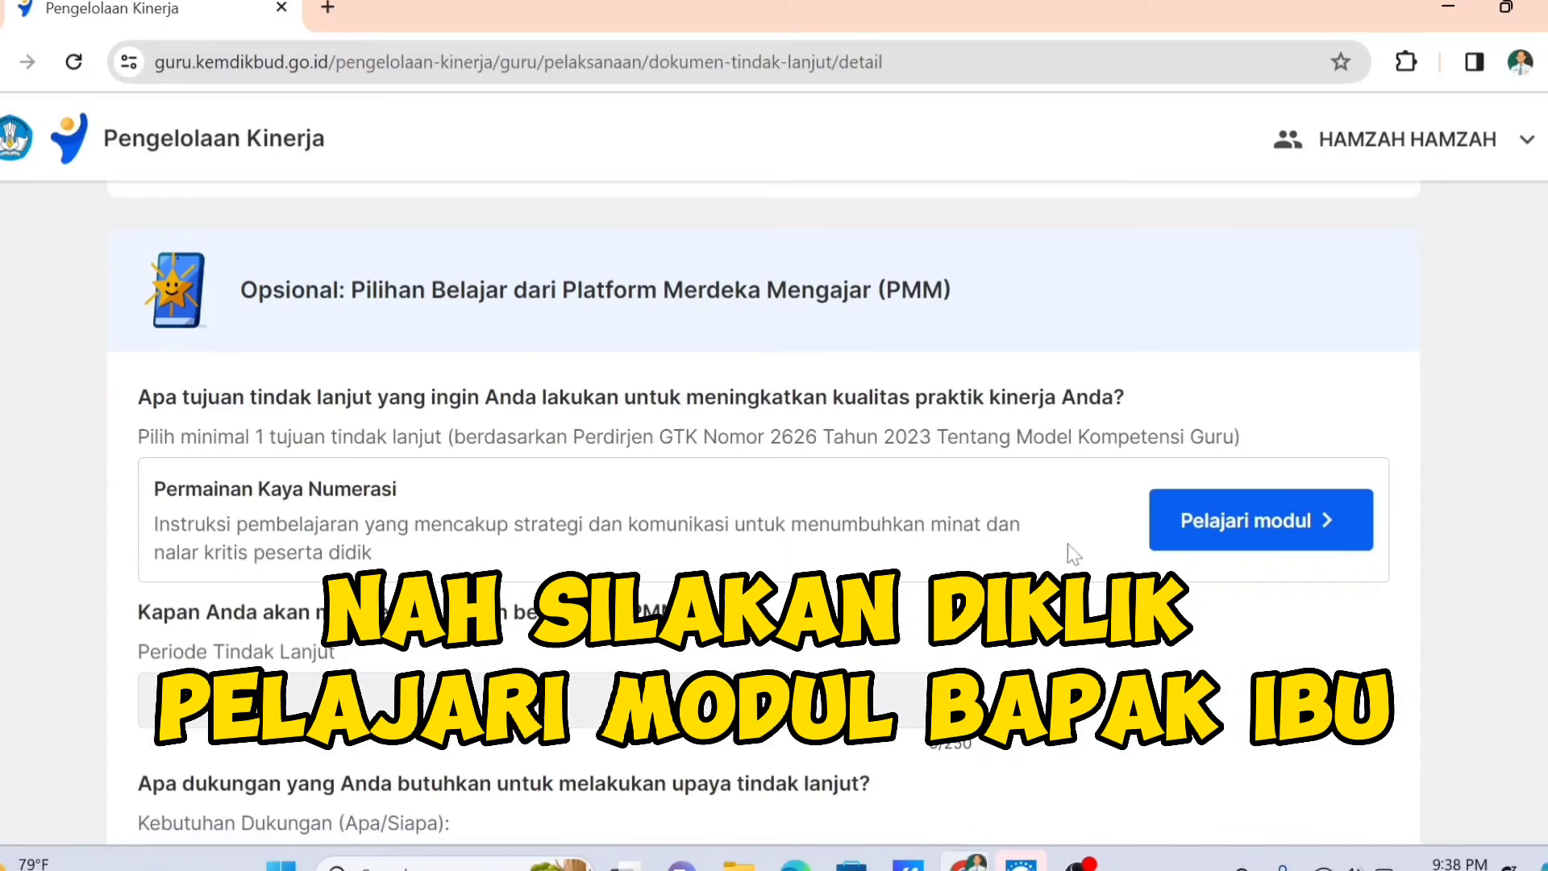
# Open the "Permainan Kaya Numerasi" module from the submitted PMM learning choices and bring its Pelatihan Mandiri page into view
pyautogui.click(1258, 528)
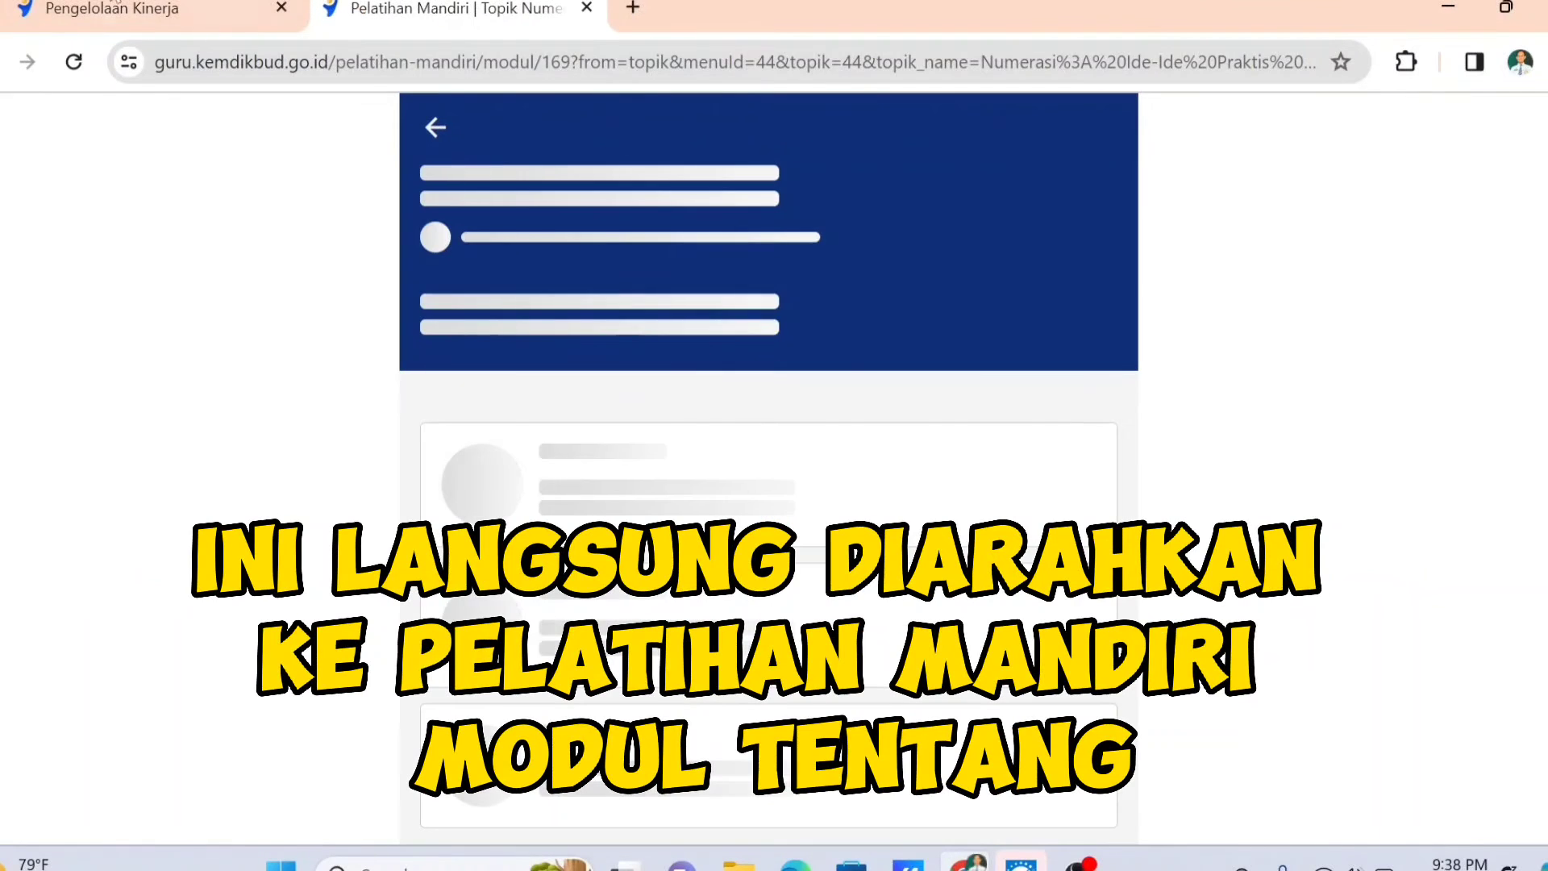
pyautogui.click(153, 9)
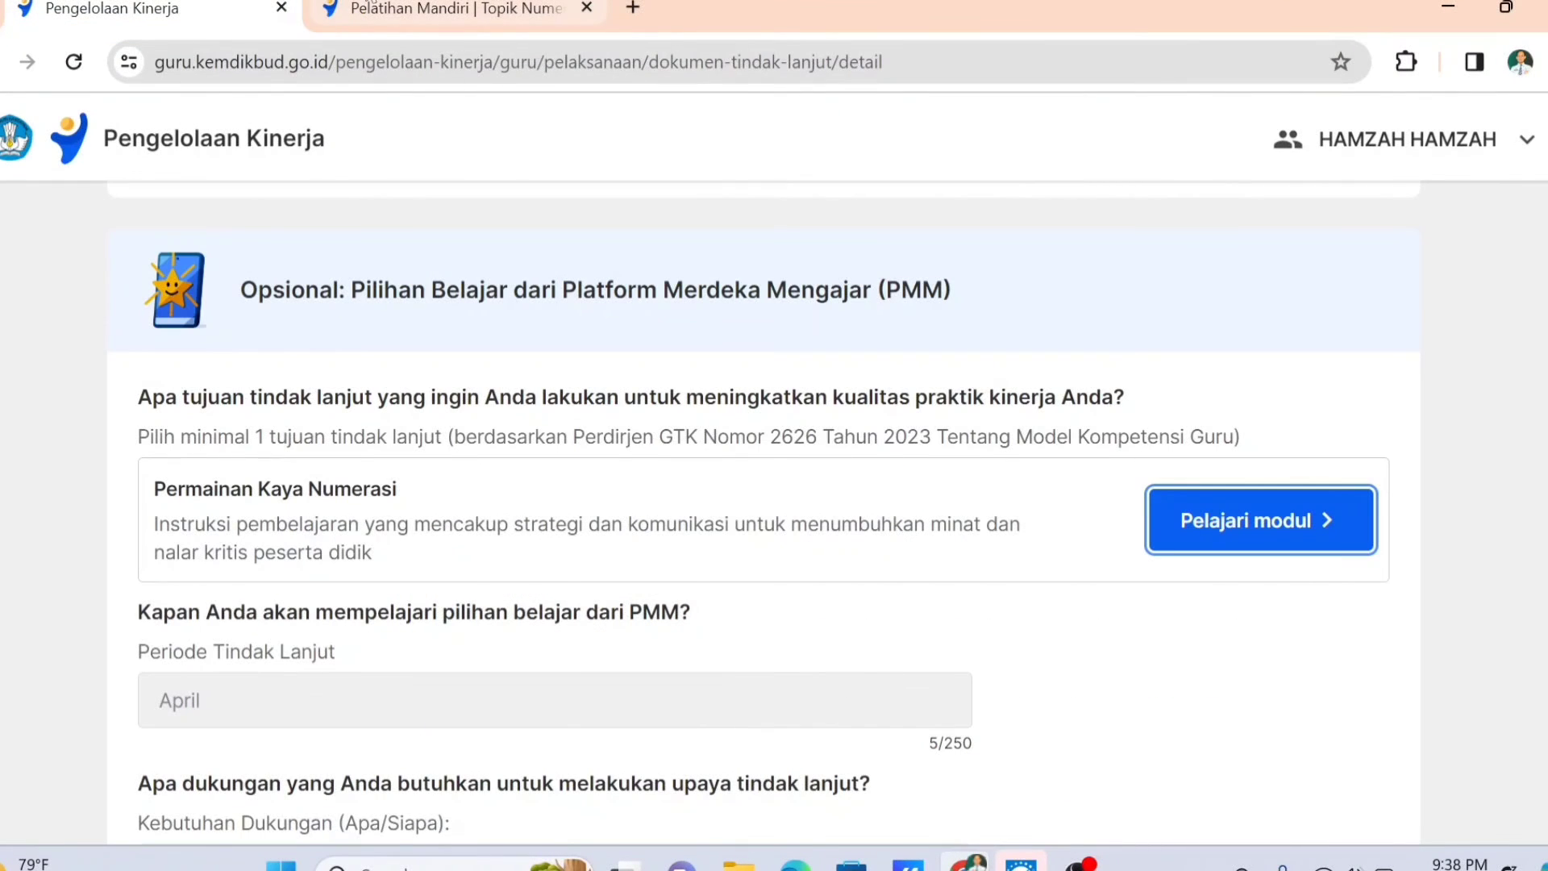
pyautogui.click(364, 11)
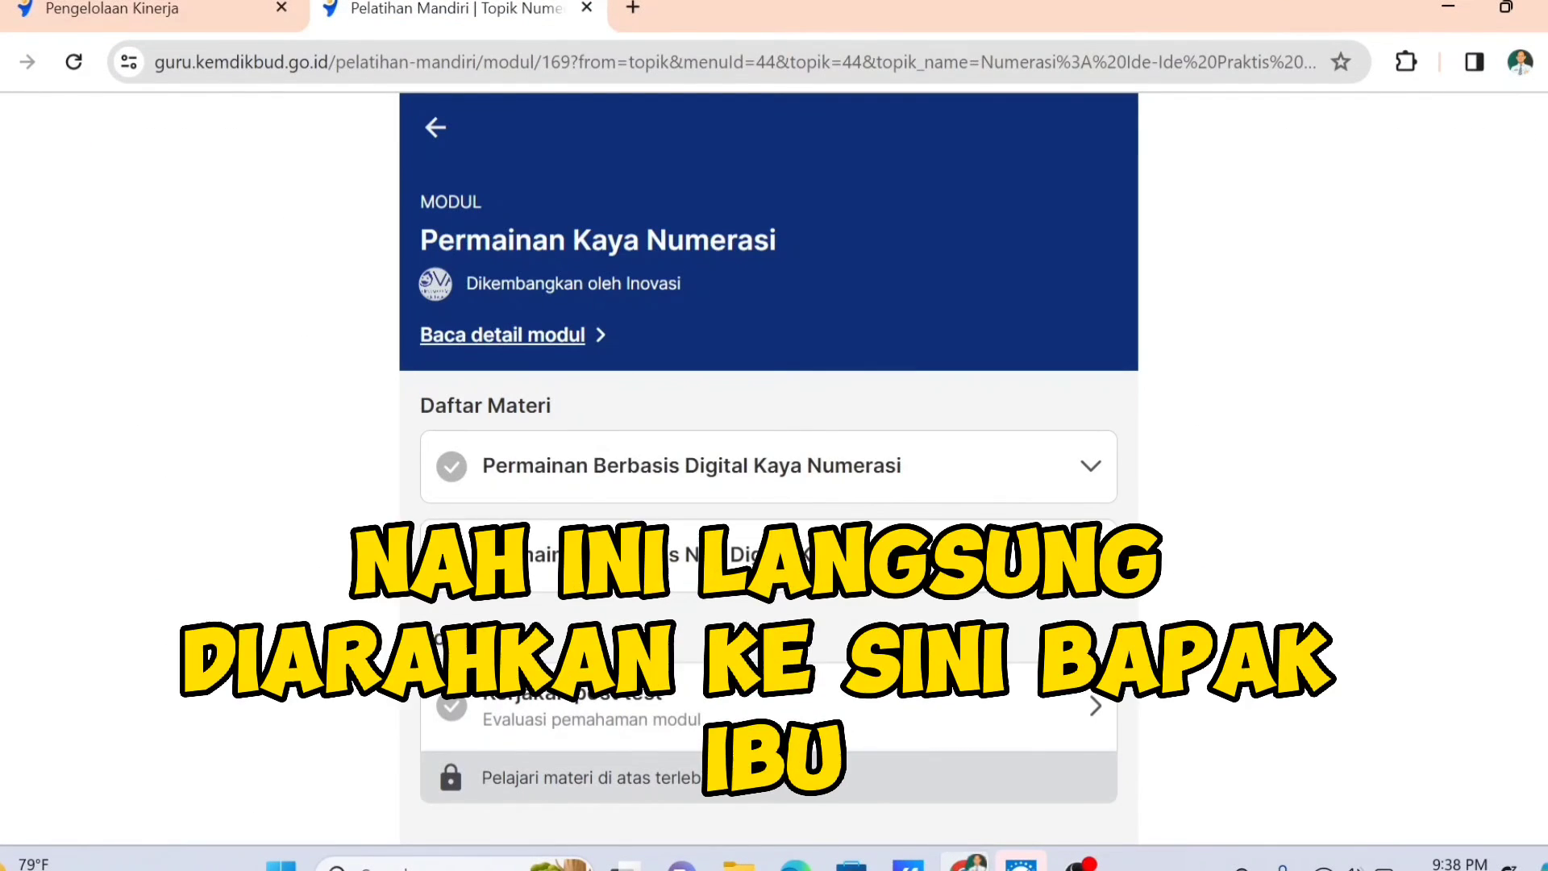
# Examine the module's title, its digital and non-digital numeracy game materials in Daftar Materi, and its post test
pyautogui.moveTo(421, 241); pyautogui.dragTo(665, 242)
pyautogui.click(946, 296)
pyautogui.scroll(-1, 961, 414)
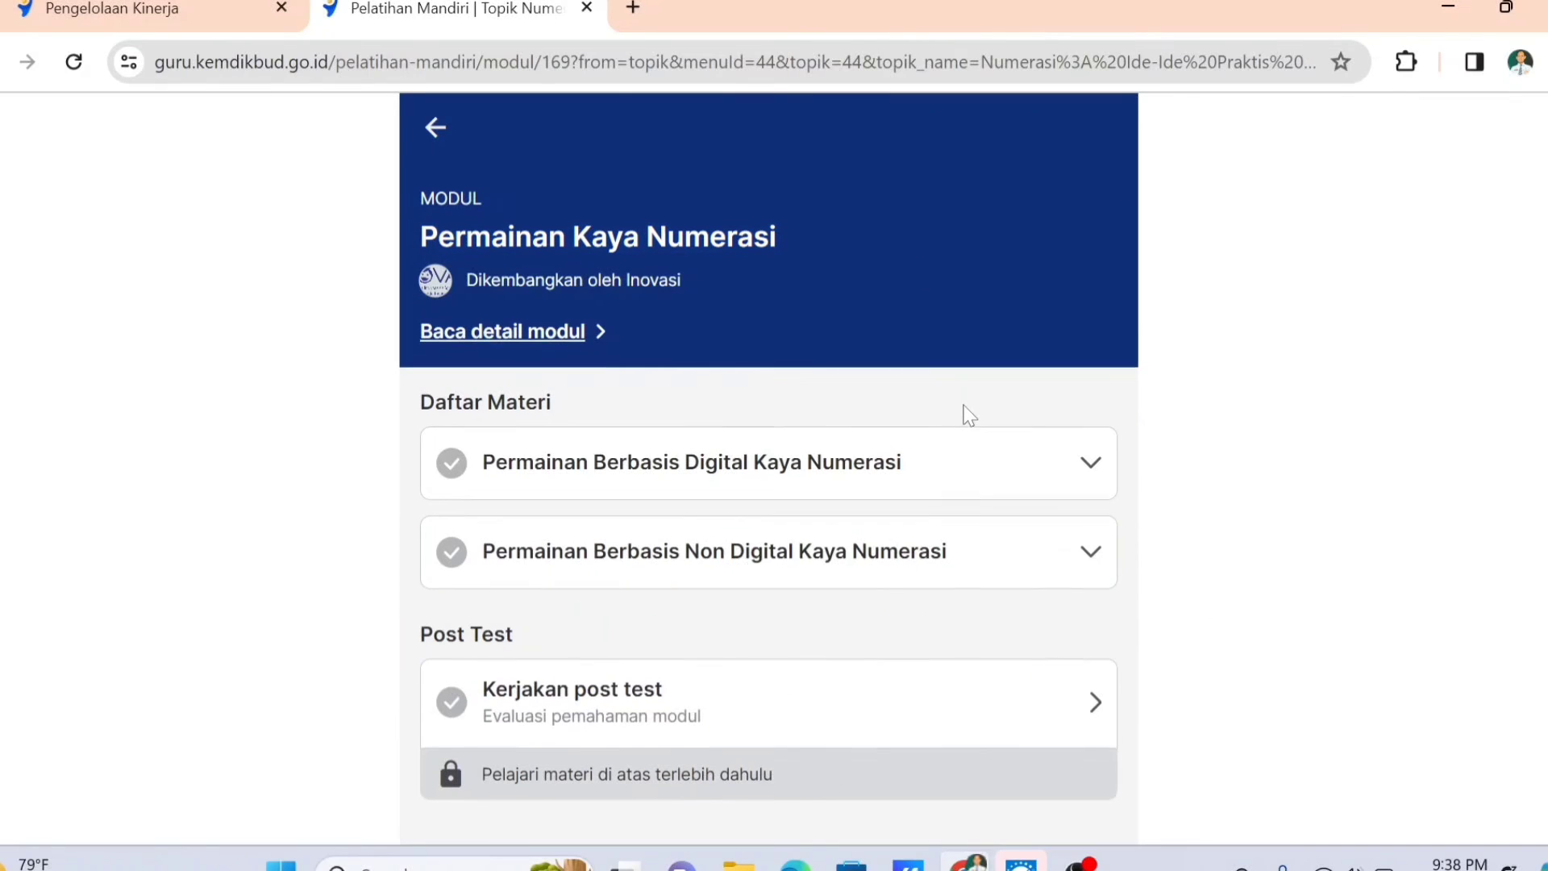
pyautogui.click(675, 470)
pyautogui.click(1034, 468)
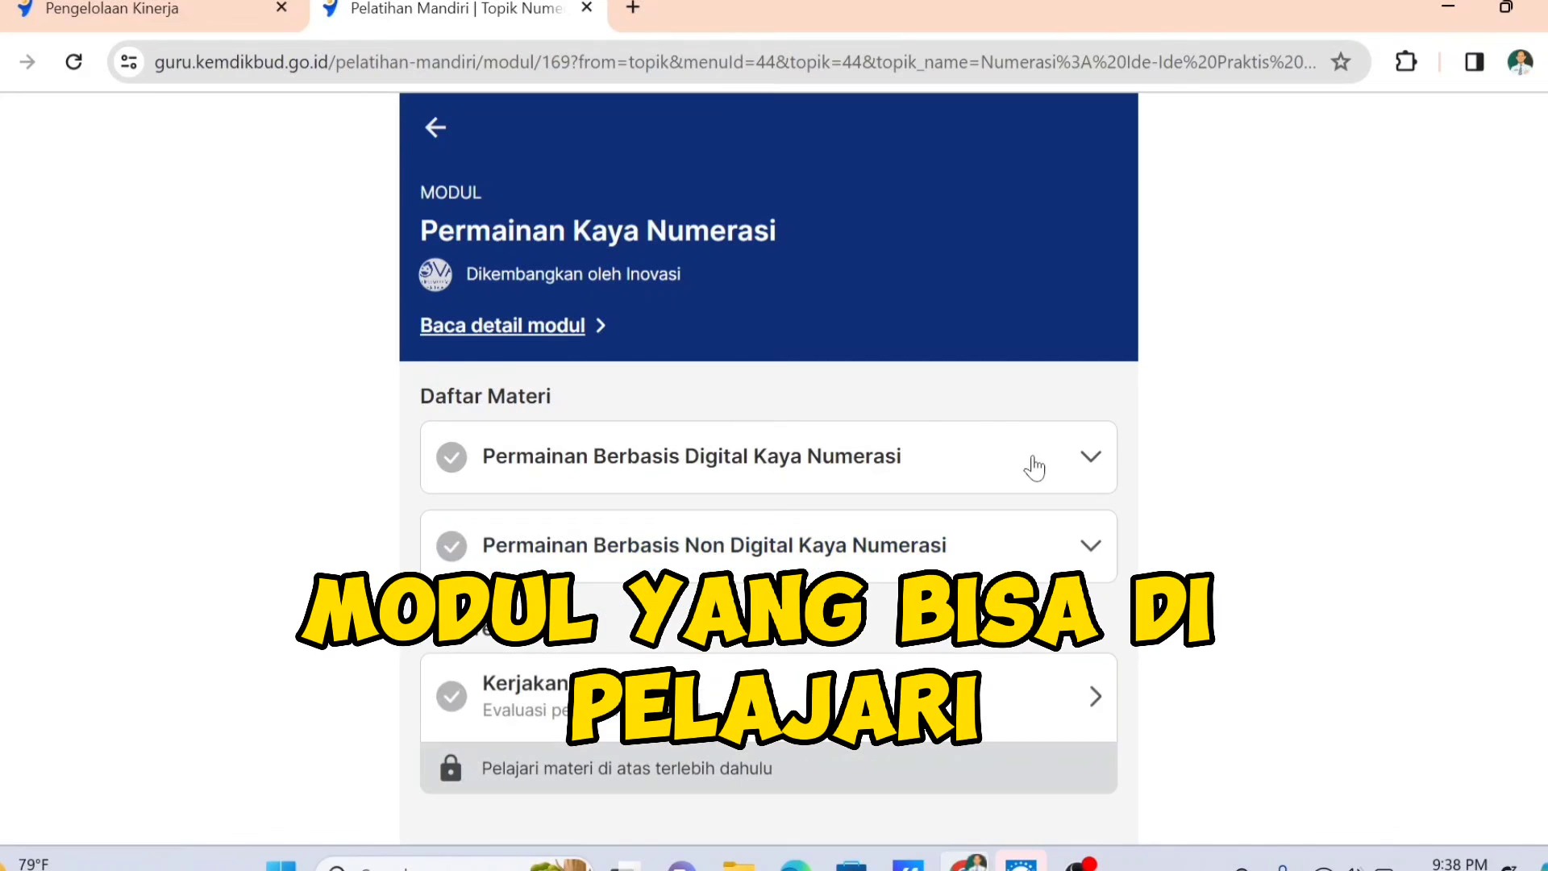
pyautogui.click(958, 545)
pyautogui.click(959, 545)
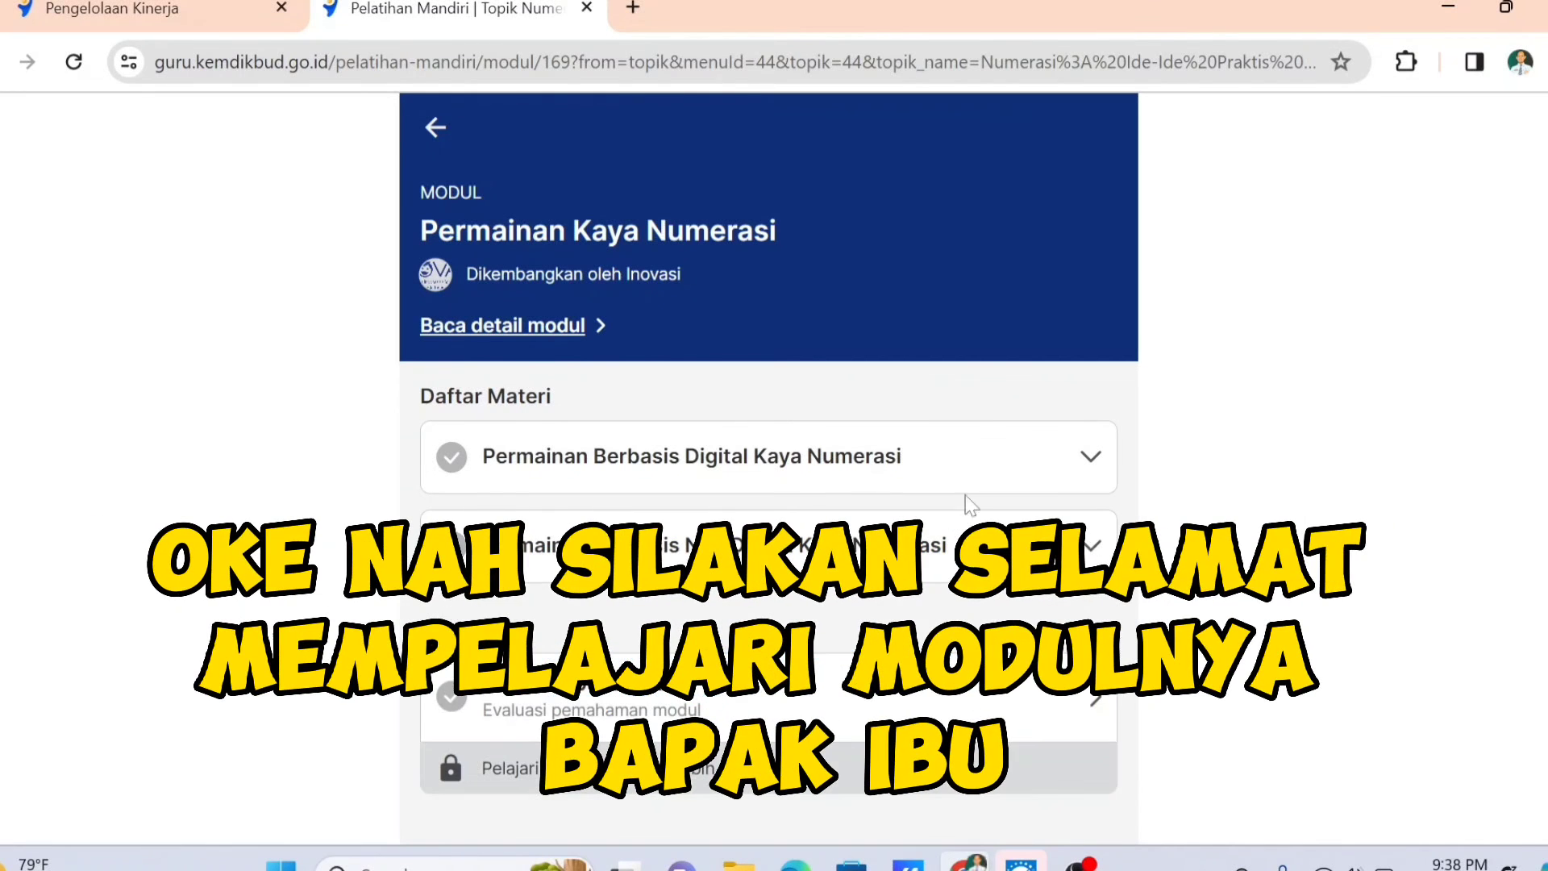
pyautogui.click(967, 473)
pyautogui.click(967, 471)
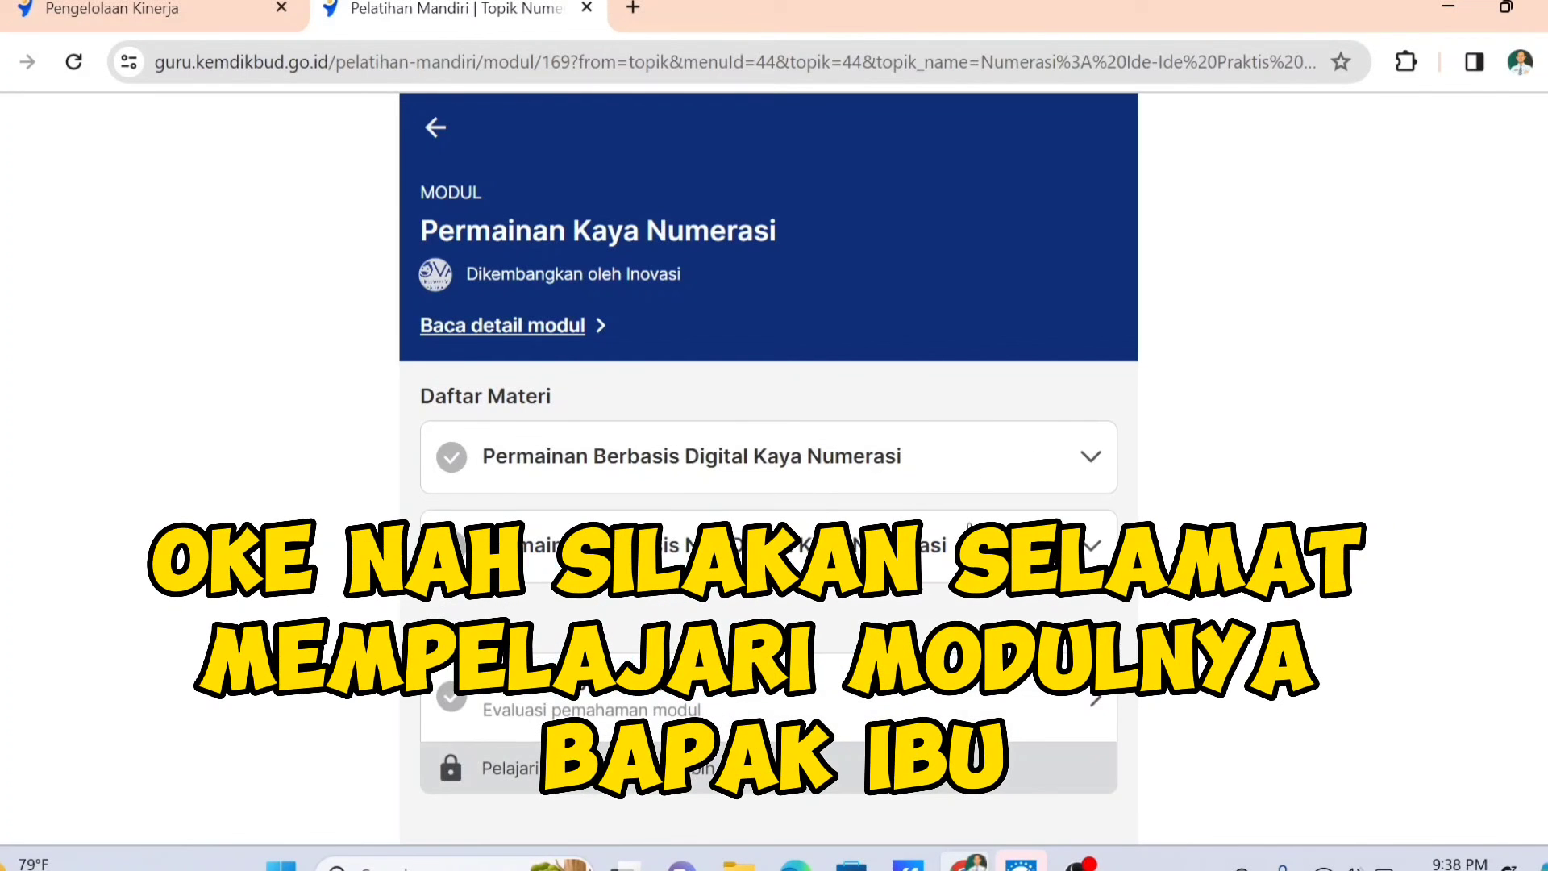